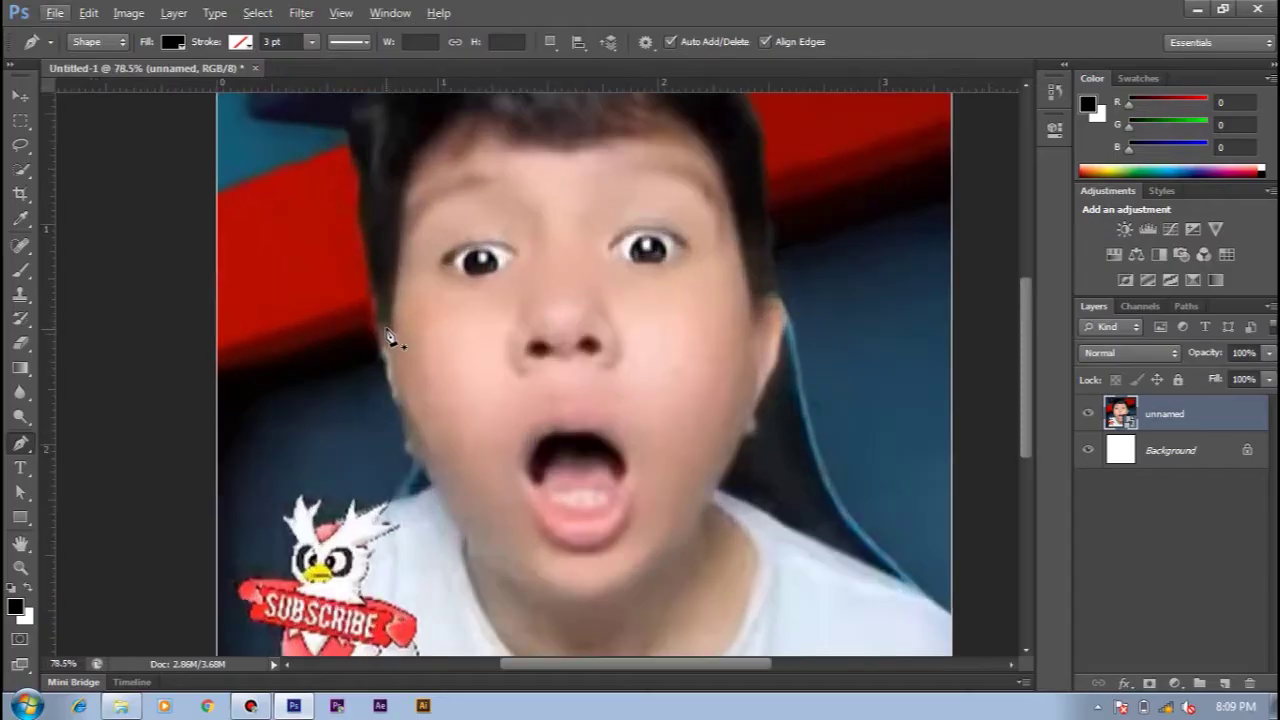
# Place the first Pen point of a traced shape on the boy photo in Untitled-1
pyautogui.click(390, 337)
pyautogui.scroll(-3, 390, 345)
# Place curved chin and right-cheek points, nudge them, and add a hairline point
pyautogui.scroll(1, 400, 390)
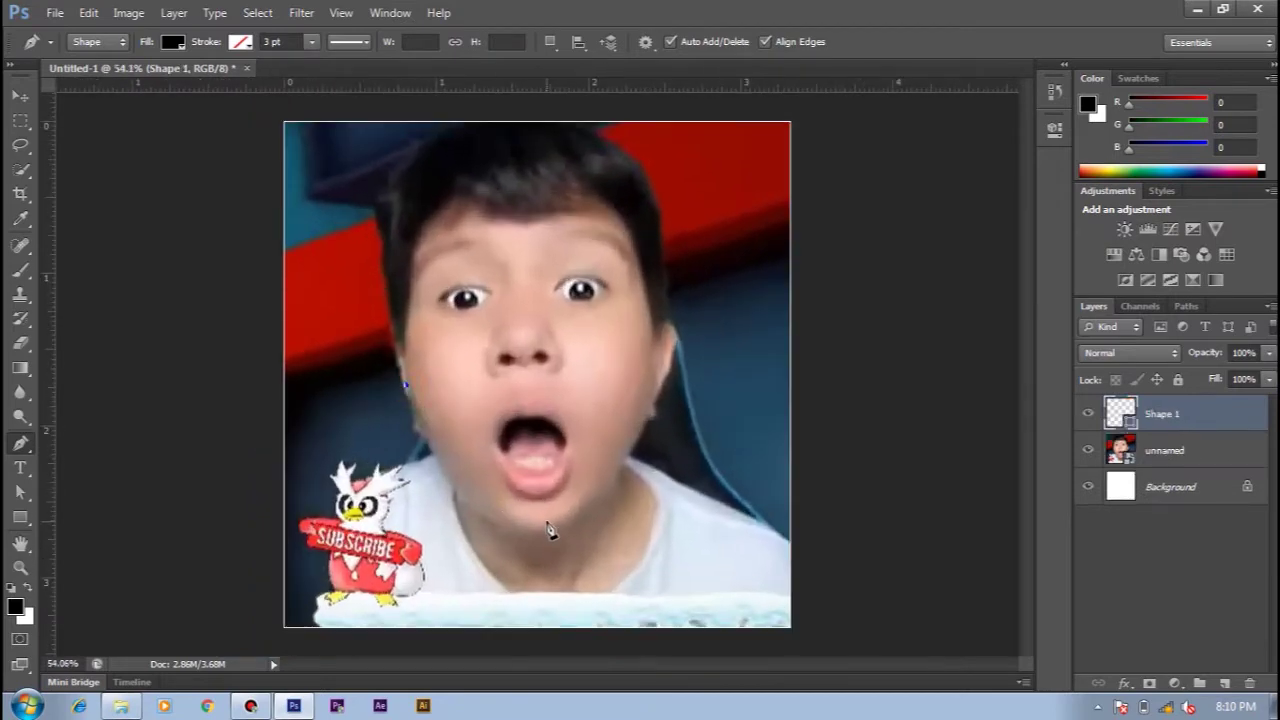
pyautogui.moveTo(546, 521); pyautogui.dragTo(669, 512)
pyautogui.click(645, 376)
pyautogui.hotkey('ctrl', 'z')
pyautogui.hotkey('ctrl', 'z')
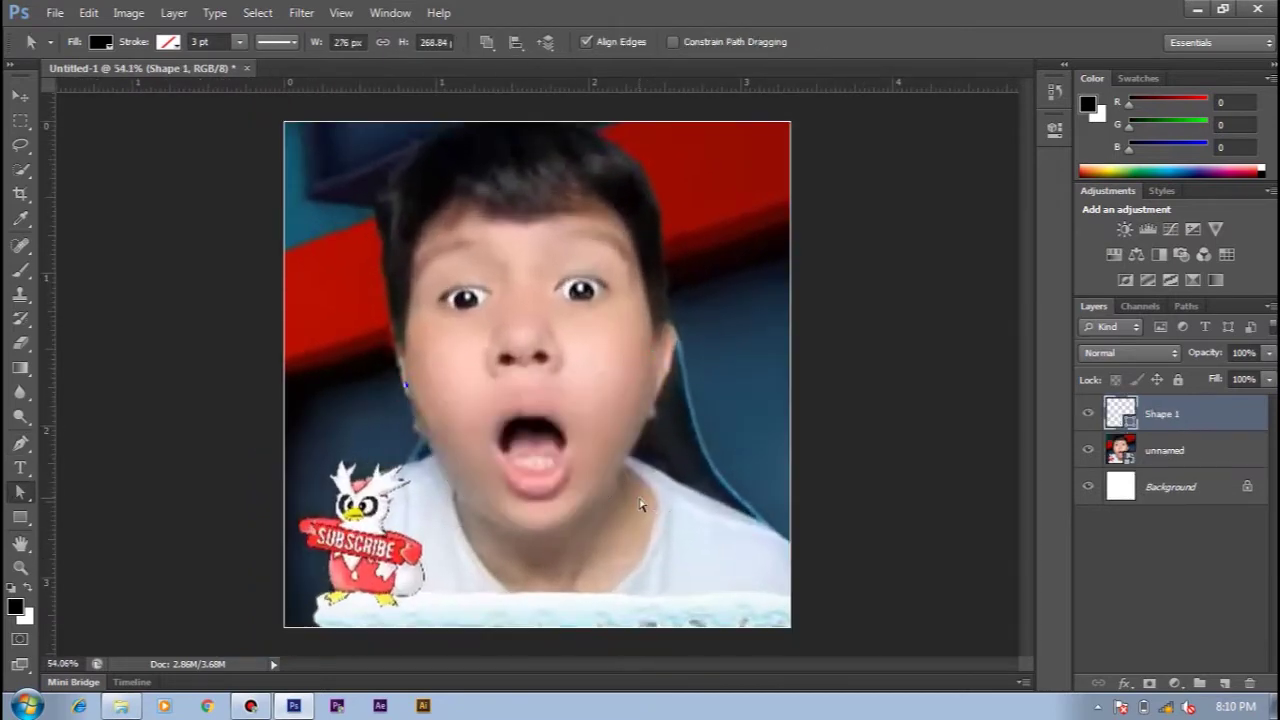
pyautogui.click(647, 367)
pyautogui.hotkey('ctrl', 'z')
pyautogui.hotkey('ctrl', 'z')
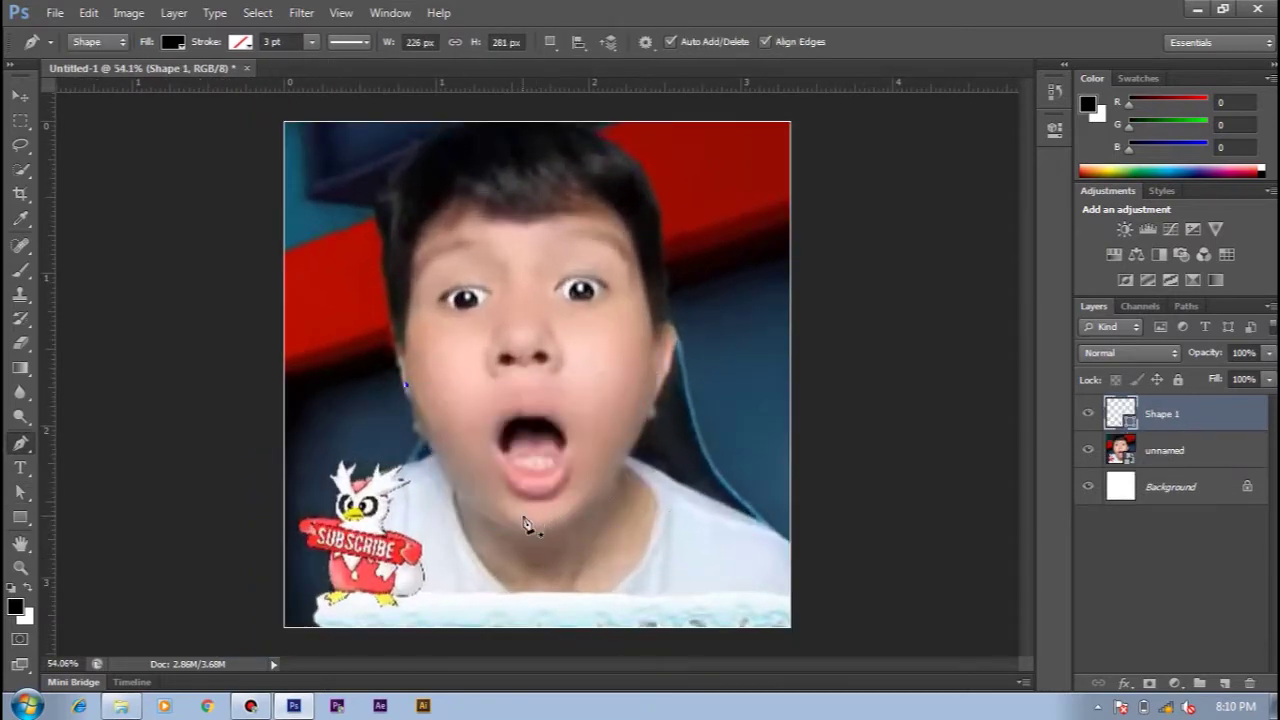
pyautogui.moveTo(546, 521); pyautogui.dragTo(669, 512)
pyautogui.click(649, 354)
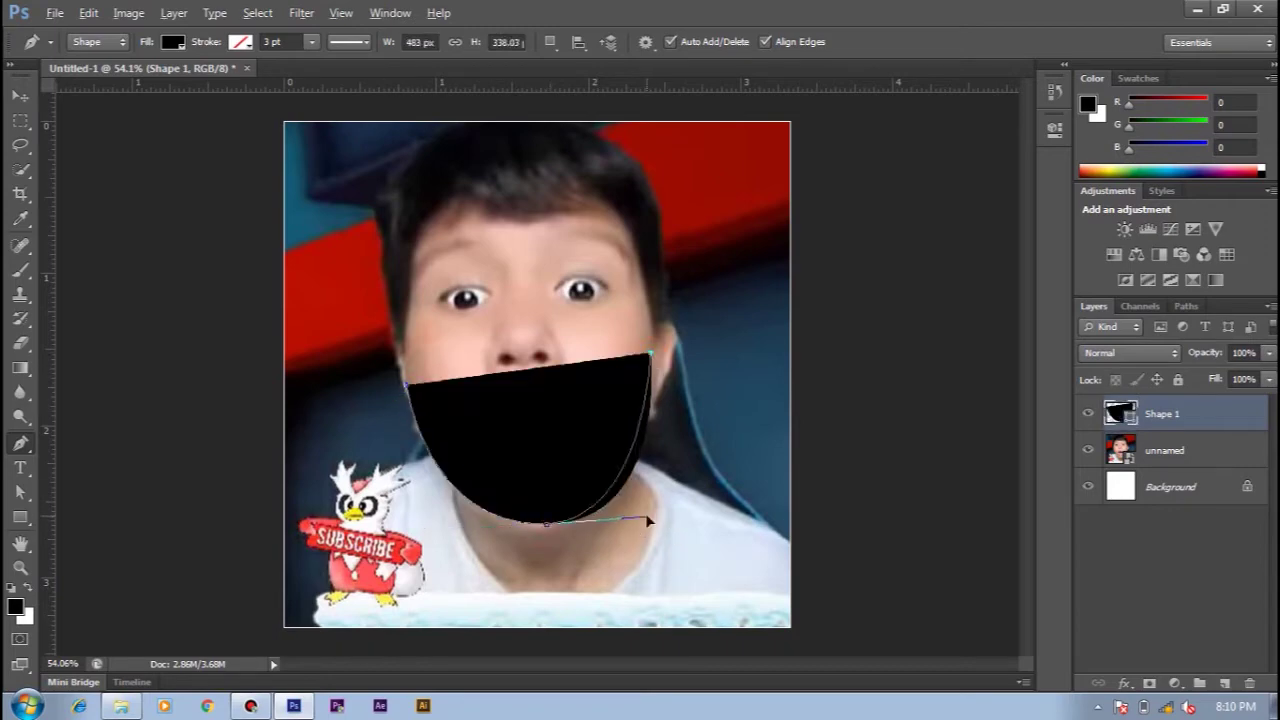
pyautogui.keyDown('ctrl'); pyautogui.click(550, 528); pyautogui.keyUp('ctrl')
pyautogui.moveTo(550, 528); pyautogui.dragTo(544, 515)
pyautogui.moveTo(649, 354); pyautogui.dragTo(643, 372)
pyautogui.press('p')
pyautogui.moveTo(599, 204); pyautogui.dragTo(534, 183)
# Drop the shape fill to 0%, then curve the right jaw, chin and left jaw points
pyautogui.click(1268, 379)
pyautogui.moveTo(1268, 400); pyautogui.dragTo(1175, 400)
pyautogui.scroll(1, 645, 238)
pyautogui.moveTo(645, 238); pyautogui.dragTo(658, 312)
pyautogui.moveTo(533, 543); pyautogui.dragTo(376, 553)
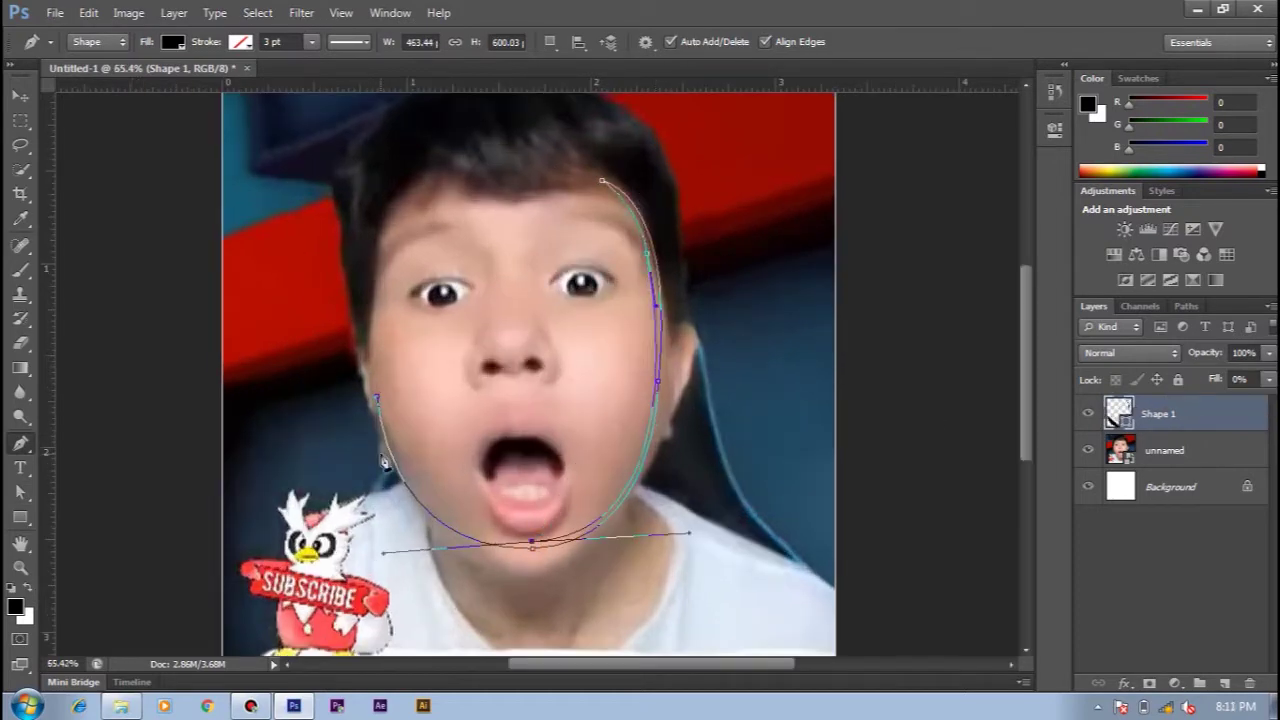
pyautogui.moveTo(378, 396); pyautogui.dragTo(375, 398)
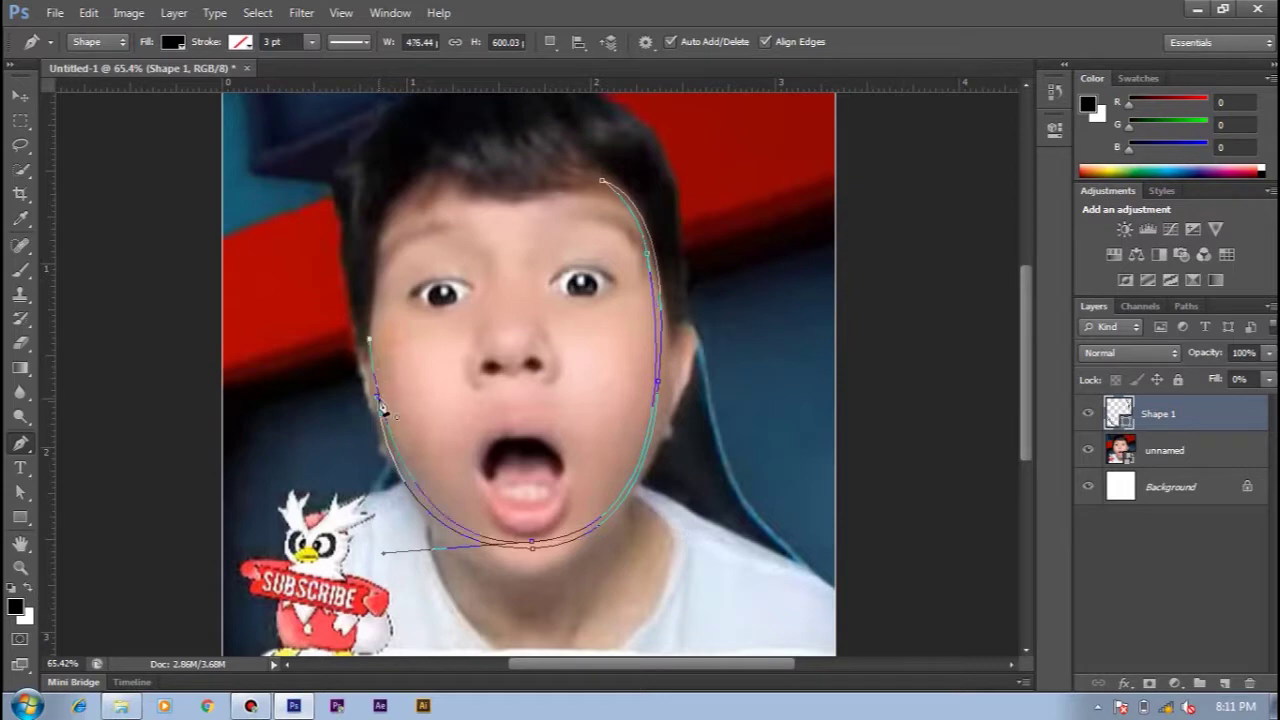
pyautogui.press('ctrl')
pyautogui.moveTo(381, 538); pyautogui.dragTo(390, 544)
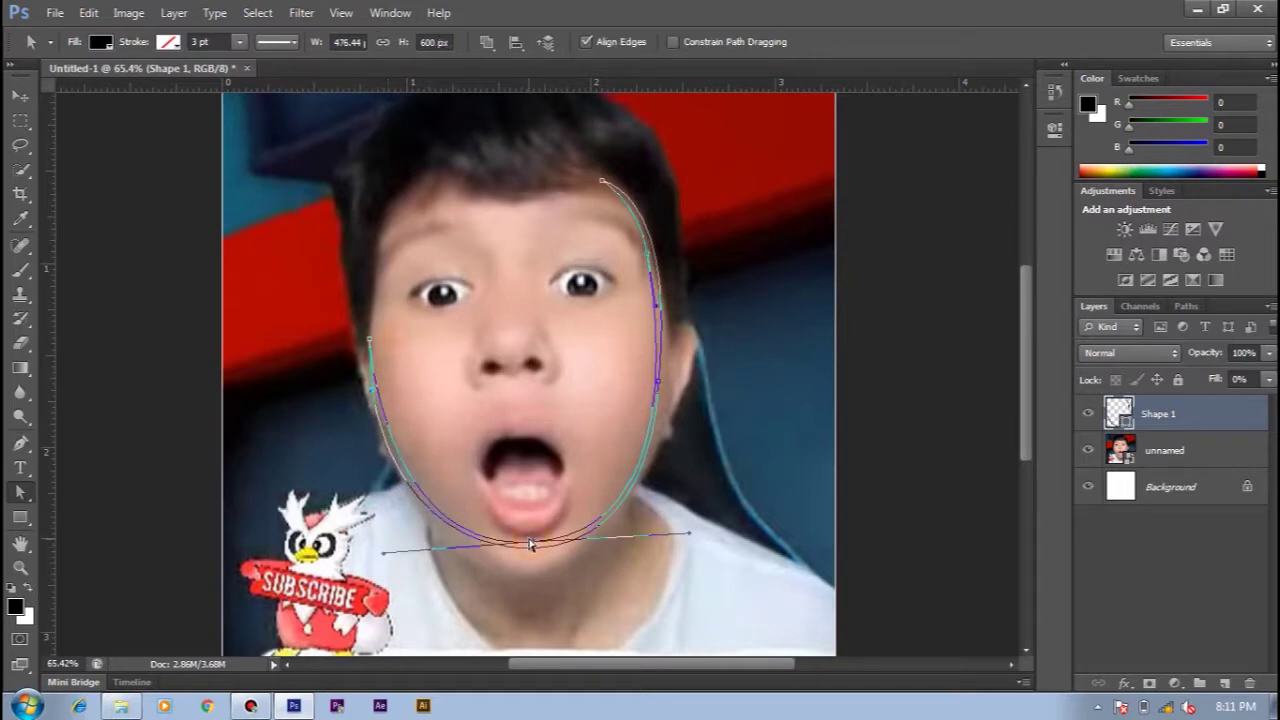
pyautogui.moveTo(531, 544); pyautogui.dragTo(465, 553)
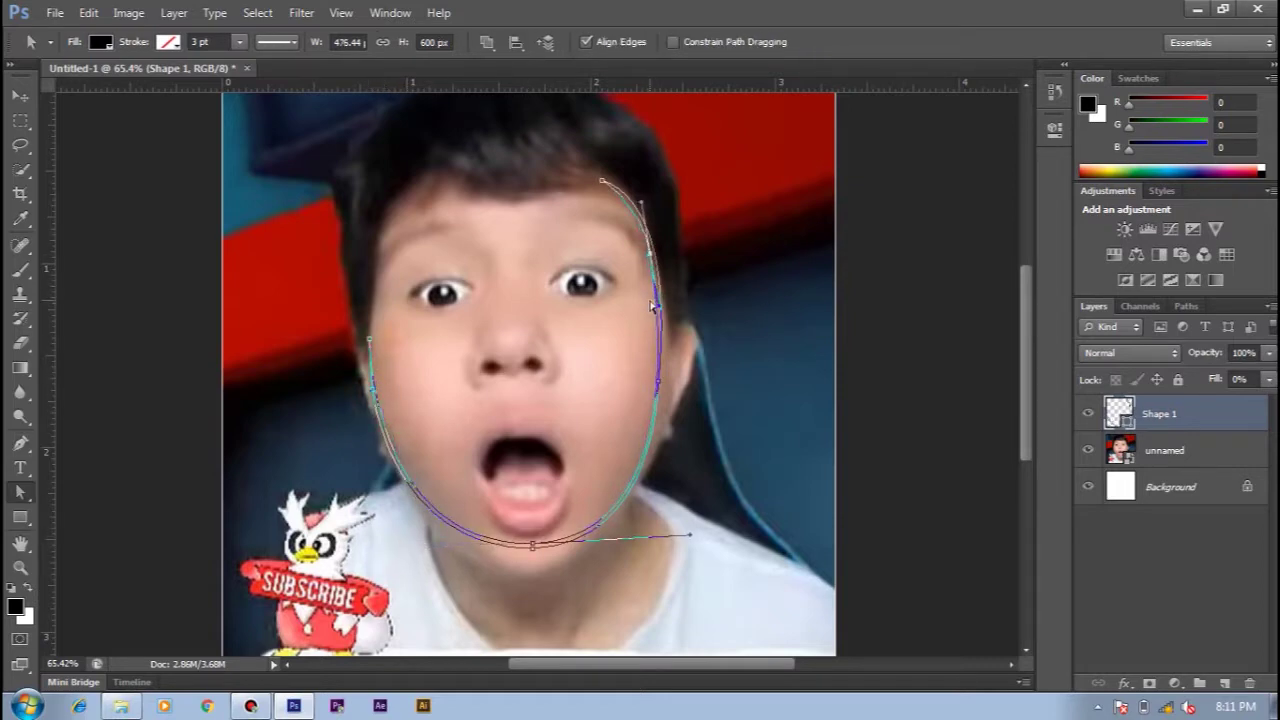
pyautogui.press('ctrl')
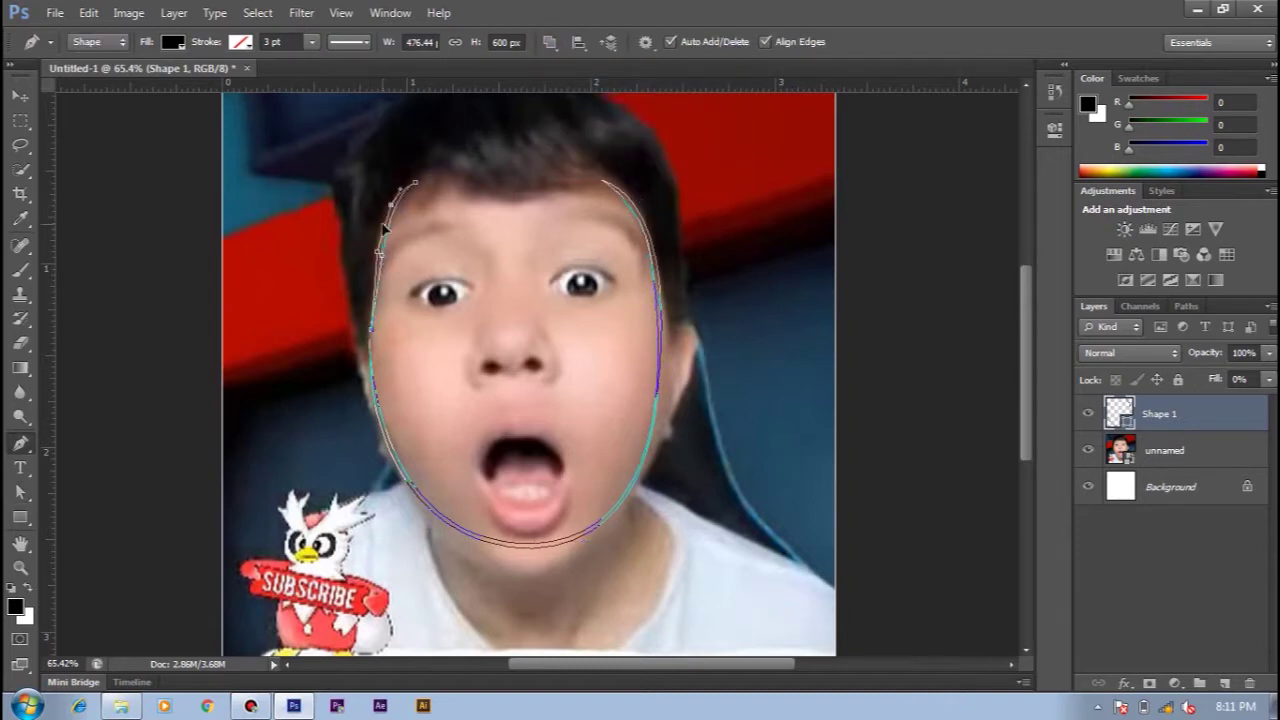
# Finish the face outline path, restore its fill to 100%, and open its colour settings
pyautogui.press('v')
pyautogui.doubleClick(1113, 413)
pyautogui.press('Return')
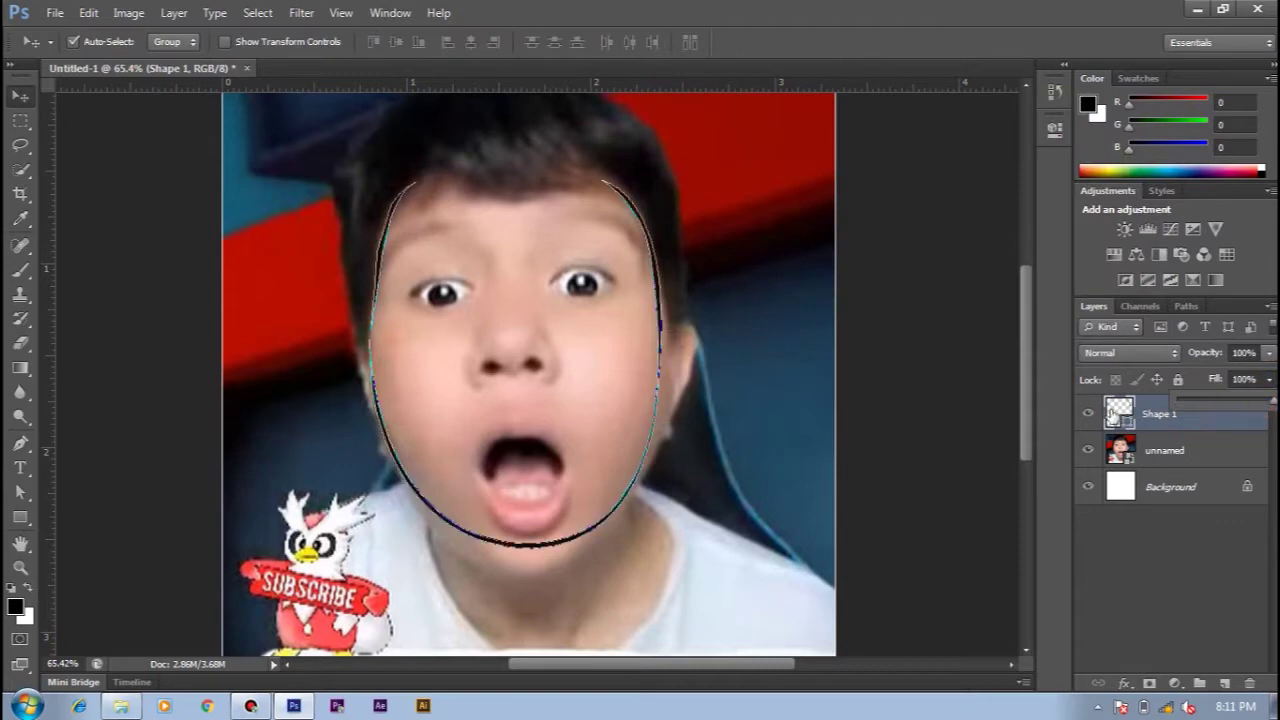
pyautogui.doubleClick(1113, 413)
# Set the face outline colour to near-black #211f1d
pyautogui.moveTo(663, 343); pyautogui.dragTo(681, 351)
pyautogui.click(915, 370)
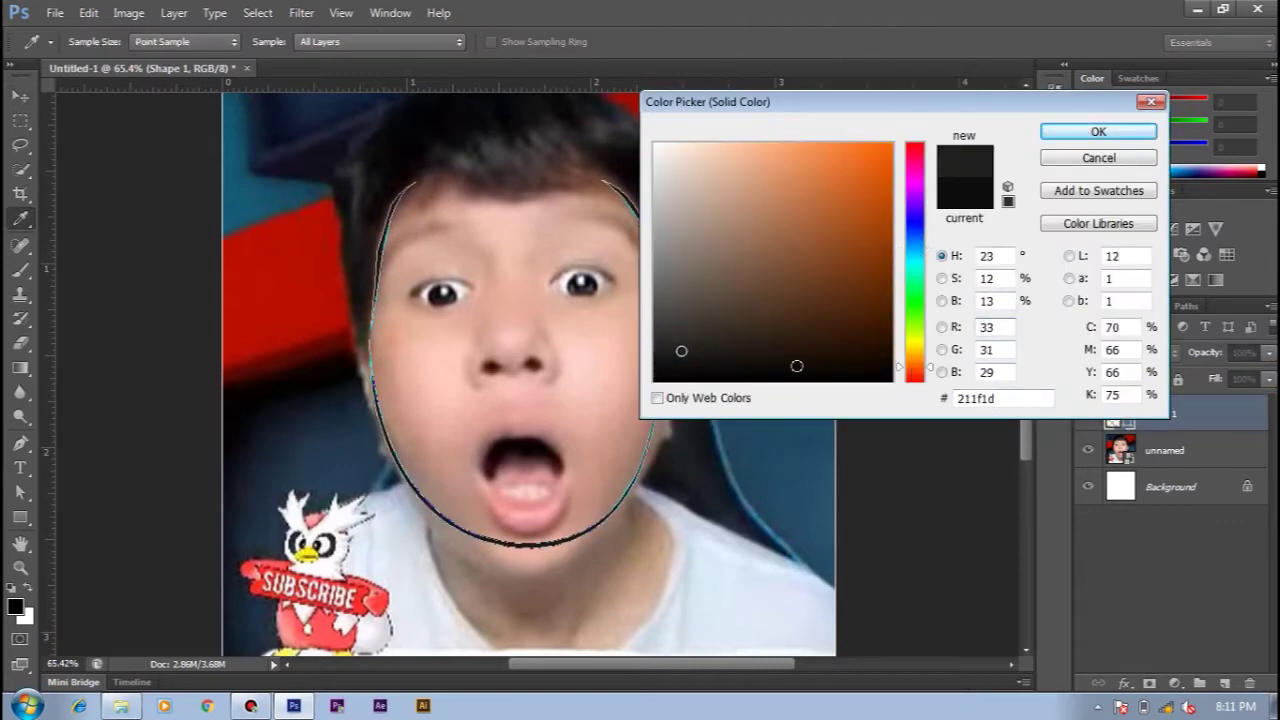
pyautogui.click(1073, 133)
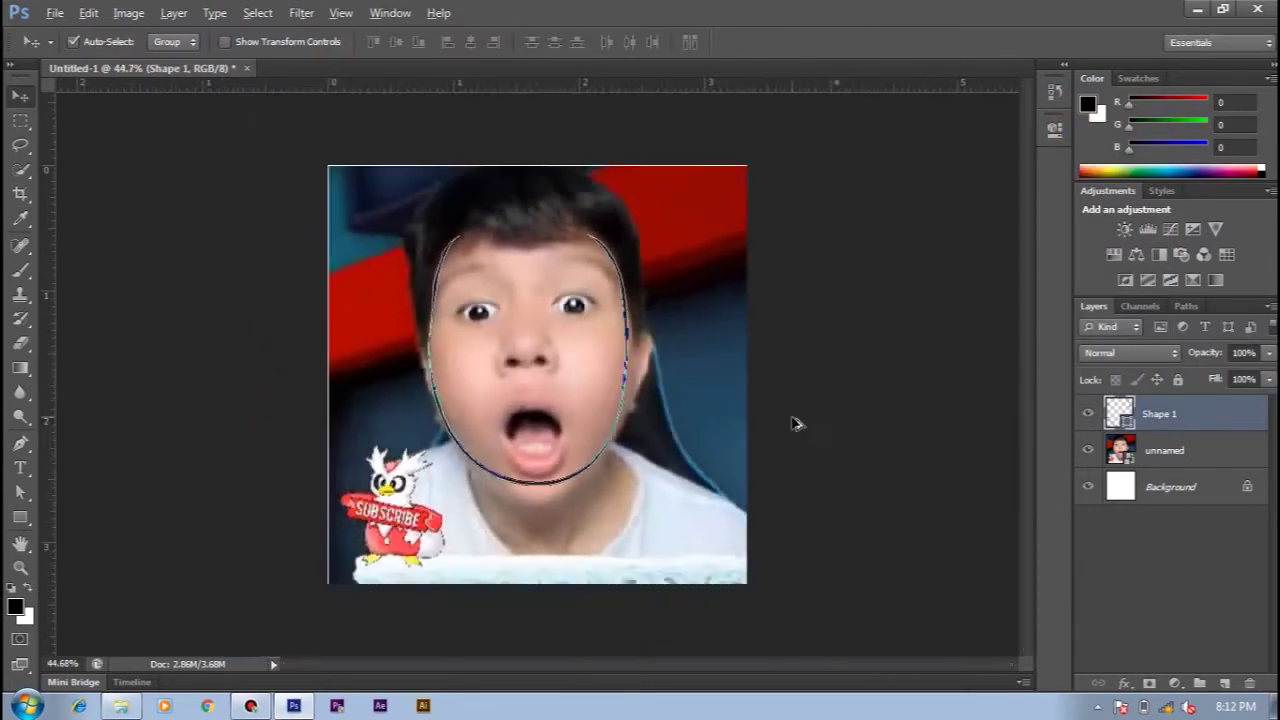
# Flip the face outline horizontally with Free Transform
pyautogui.hotkey('ctrl', 't')
pyautogui.press('Return')
pyautogui.hotkey('ctrl', 't')
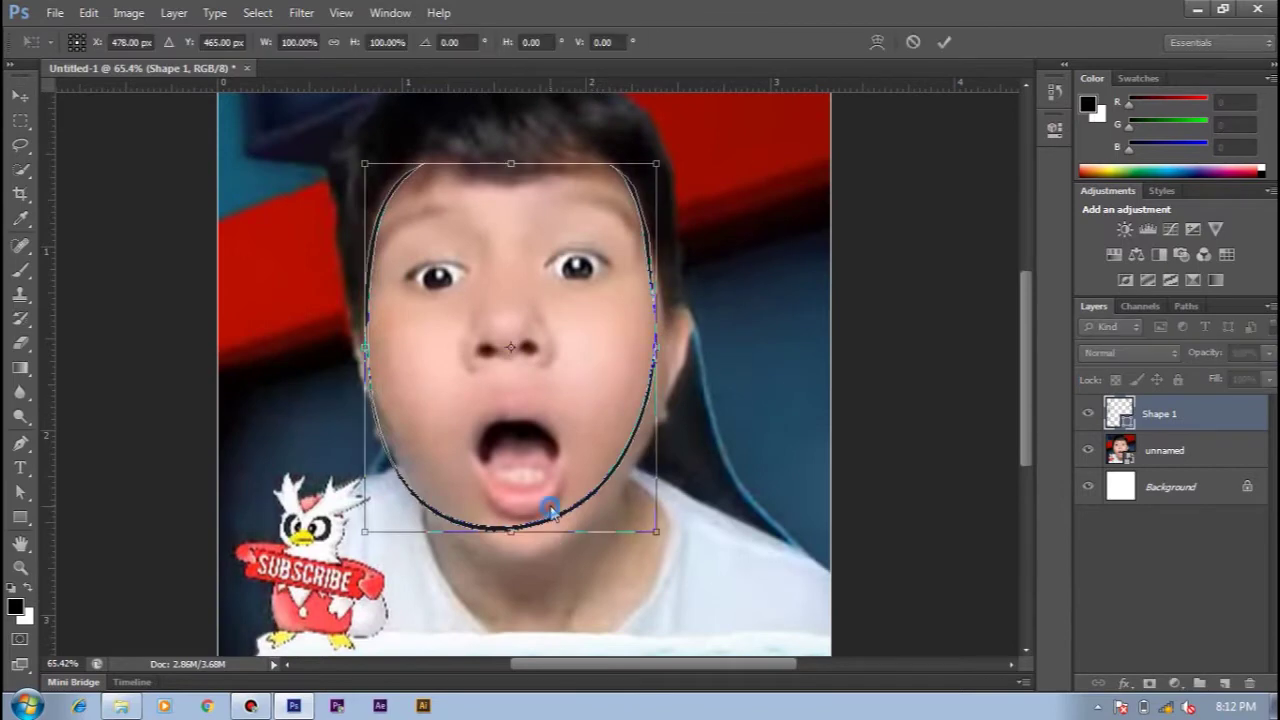
pyautogui.press('Return')
pyautogui.press('a')
pyautogui.click(520, 530)
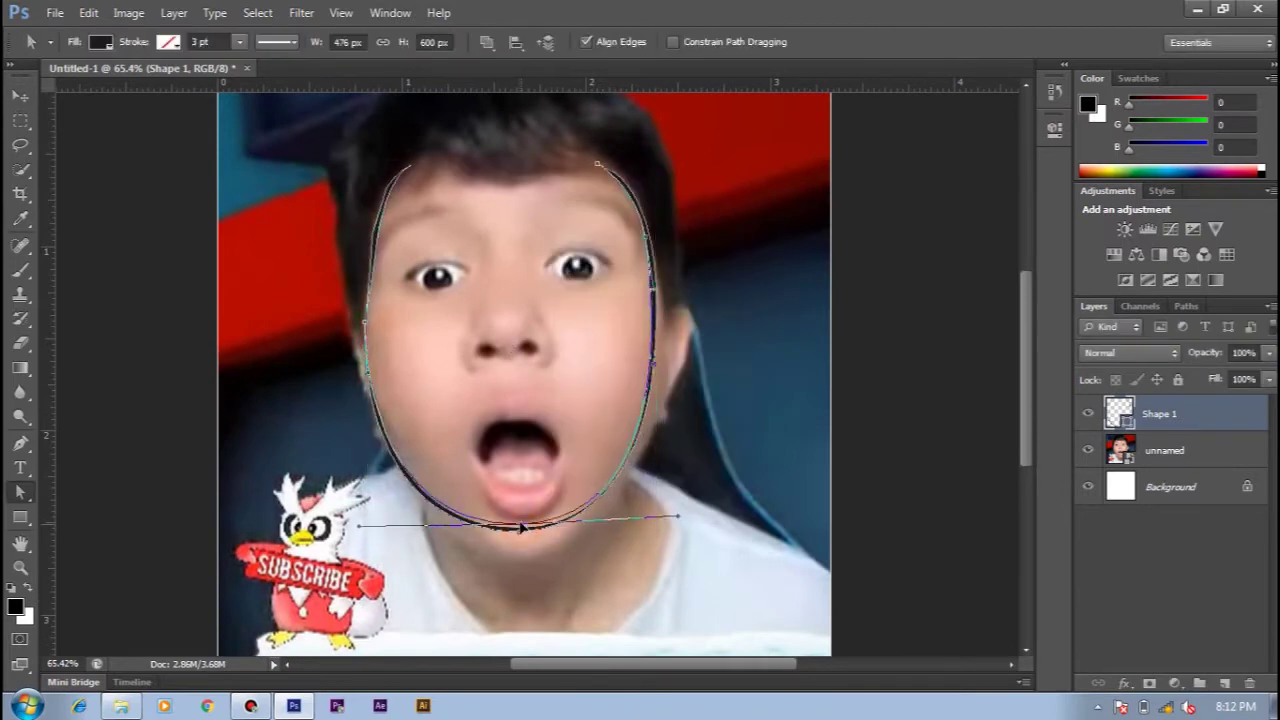
# Adjust the outline's chin point to lengthen its curve
pyautogui.press('v')
pyautogui.hotkey('ctrl', 't')
pyautogui.rightClick(645, 375)
pyautogui.press('Escape')
pyautogui.press('Return')
pyautogui.click(530, 535)
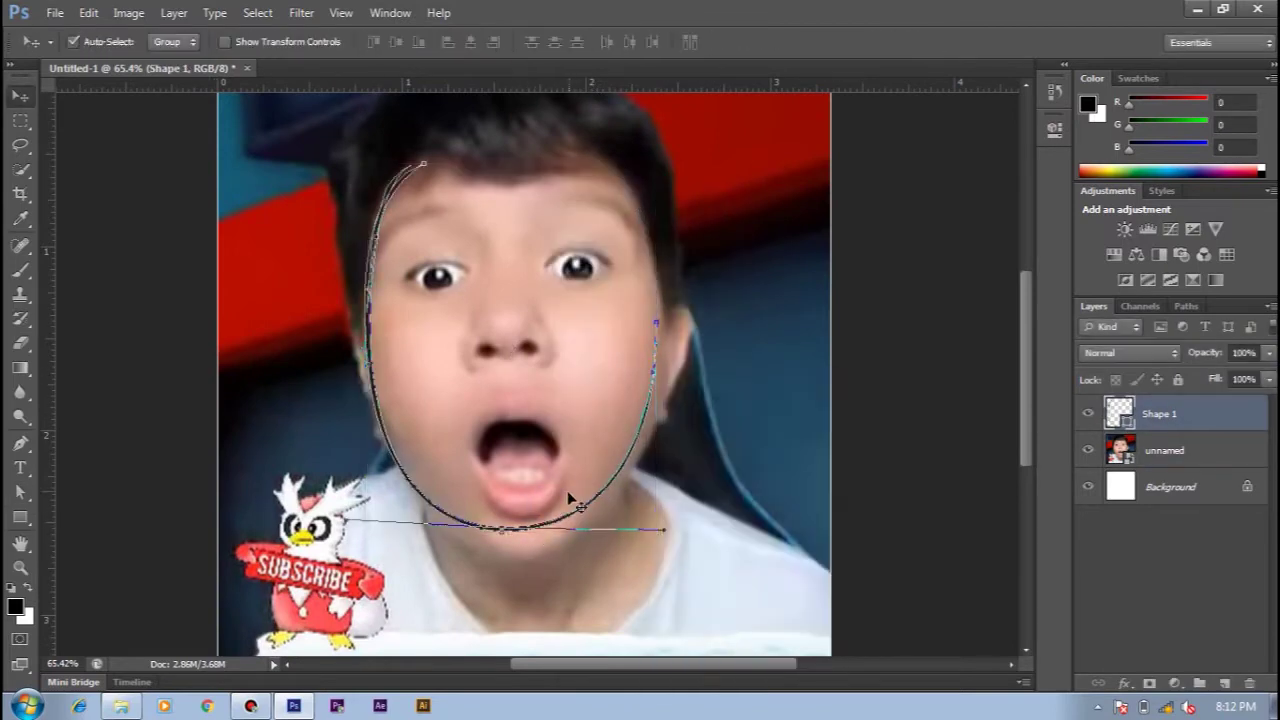
pyautogui.press('a')
pyautogui.moveTo(505, 530); pyautogui.dragTo(540, 528)
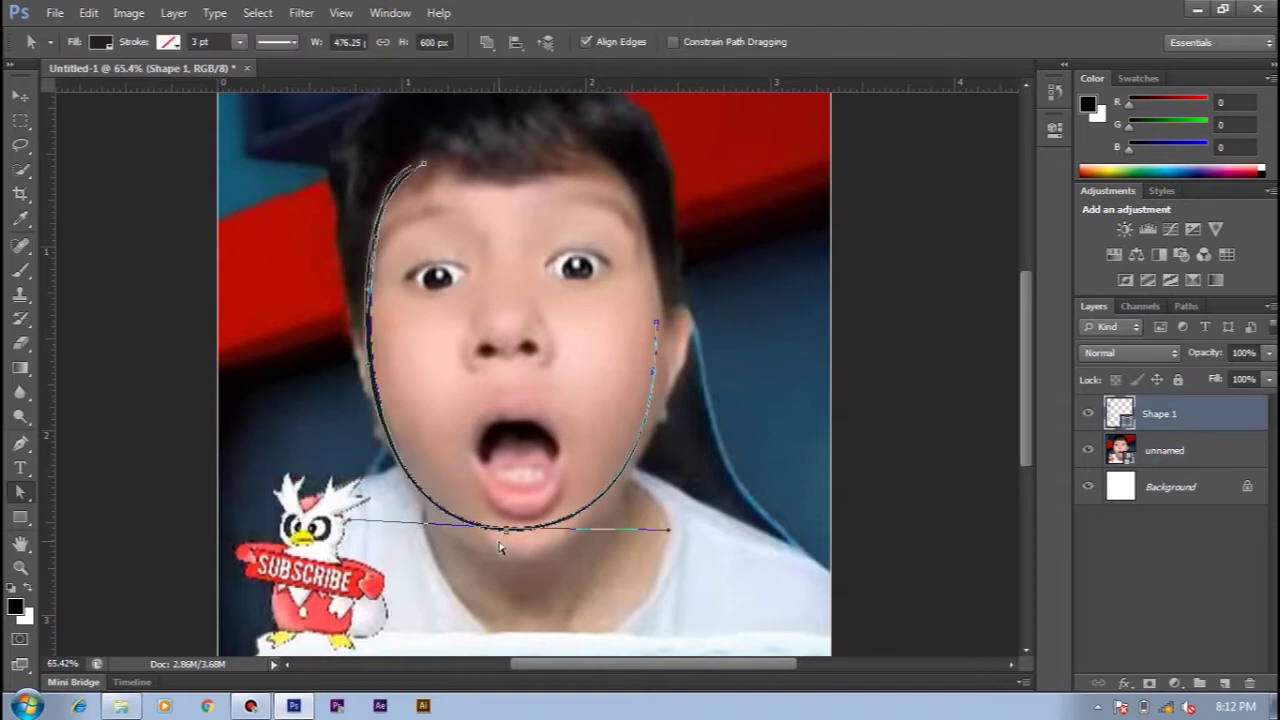
# Retry the transform and flip the face outline horizontally again
pyautogui.press('v')
pyautogui.hotkey('ctrl', 't')
pyautogui.press('Escape')
pyautogui.click(534, 531)
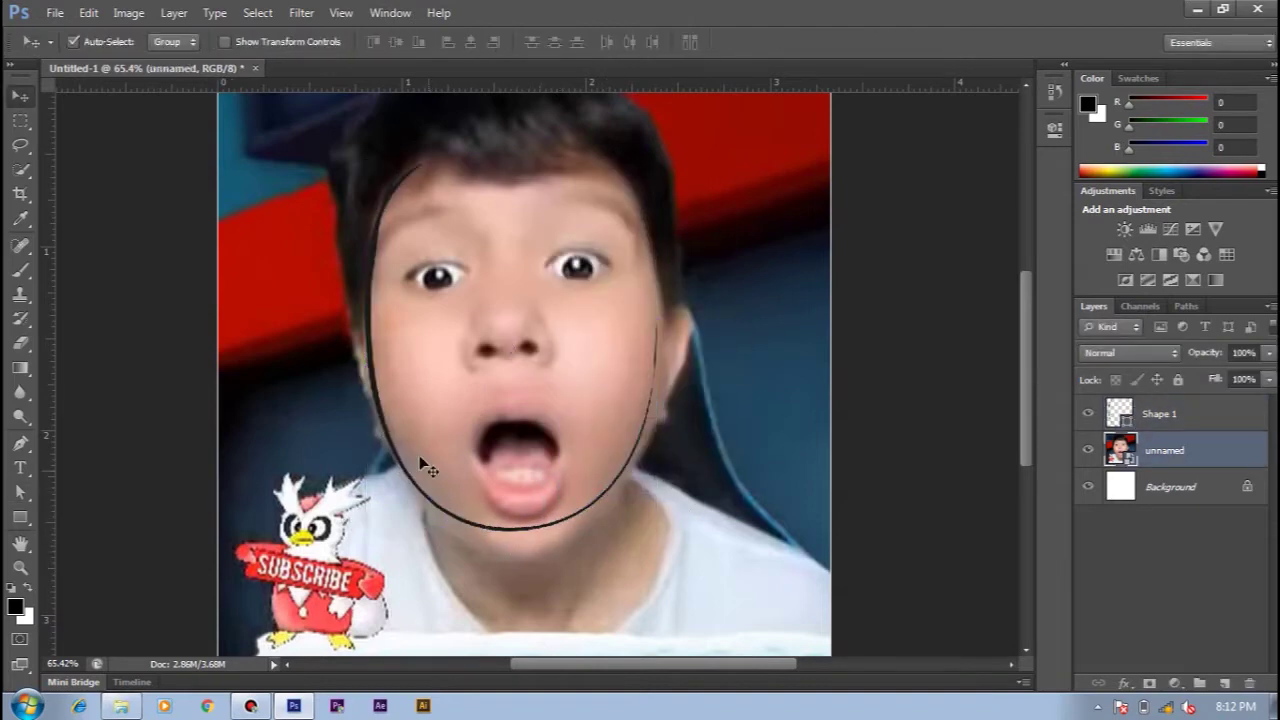
pyautogui.press('a')
pyautogui.click(370, 375)
pyautogui.hotkey('ctrl', 't')
pyautogui.rightClick(504, 432)
pyautogui.press('Escape')
pyautogui.press('Escape')
pyautogui.press('v')
pyautogui.hotkey('ctrl', 't')
pyautogui.press('Return')
pyautogui.click(630, 515)
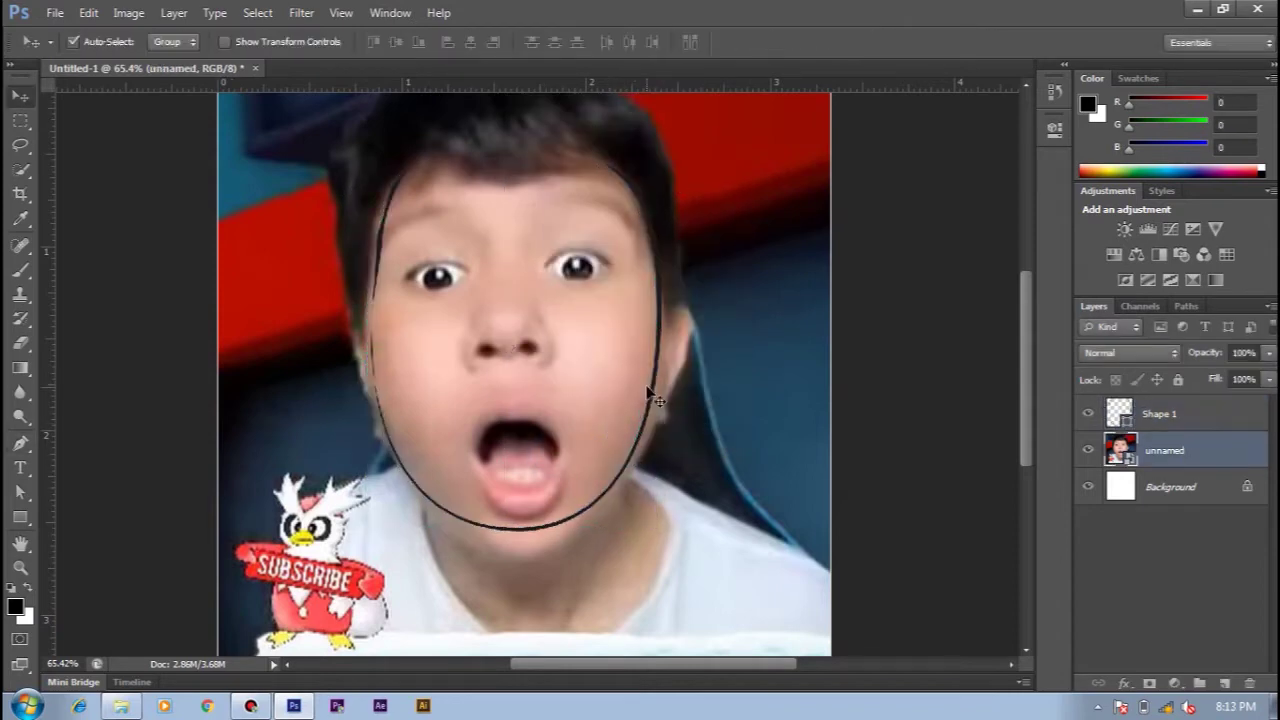
pyautogui.click(658, 325)
# Set the Pen path operation to Combine Shapes so new shapes join the outline
pyautogui.press('p')
pyautogui.click(651, 441)
pyautogui.hotkey('ctrl', 'z')
pyautogui.click(549, 41)
pyautogui.click(590, 83)
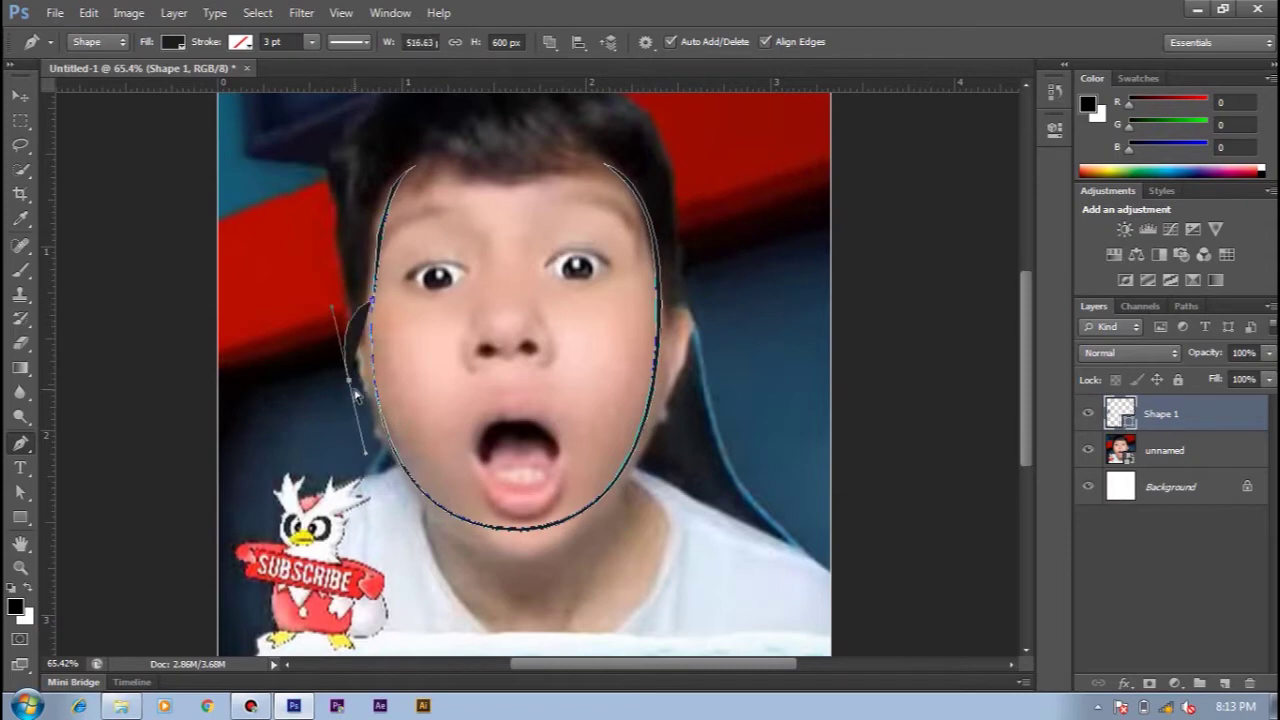
# Draw and close a curved crescent ear path on the right side of the face
pyautogui.scroll(3, 380, 410)
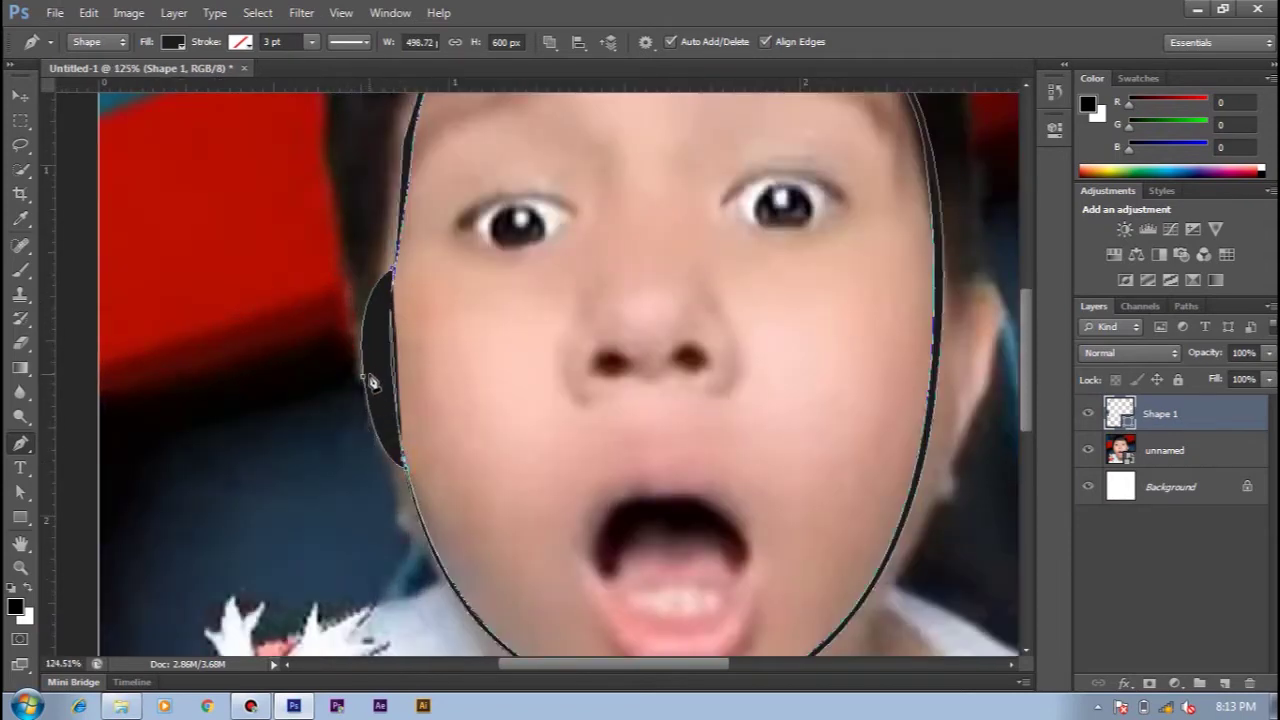
pyautogui.press('a')
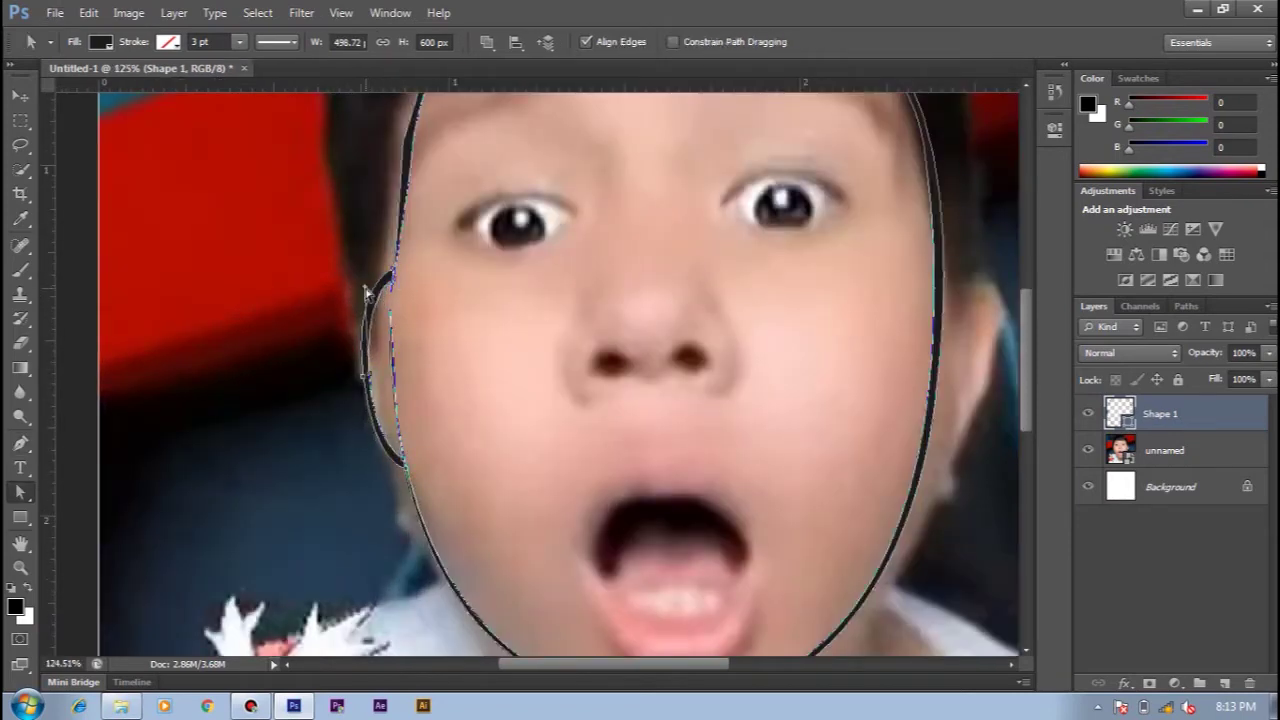
pyautogui.press('p')
pyautogui.moveTo(674, 360); pyautogui.dragTo(444, 421)
pyautogui.moveTo(766, 340); pyautogui.dragTo(785, 357)
pyautogui.scroll(-2, 766, 340)
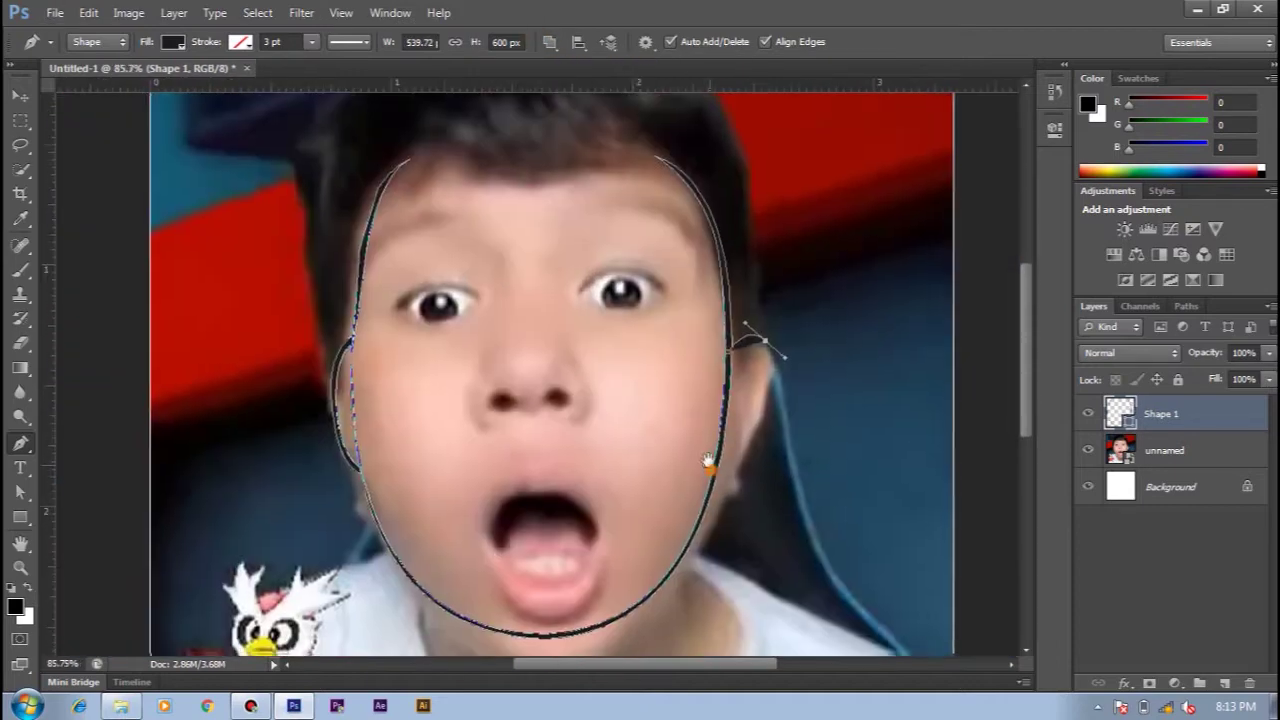
pyautogui.moveTo(707, 462); pyautogui.dragTo(701, 410)
pyautogui.click(704, 430)
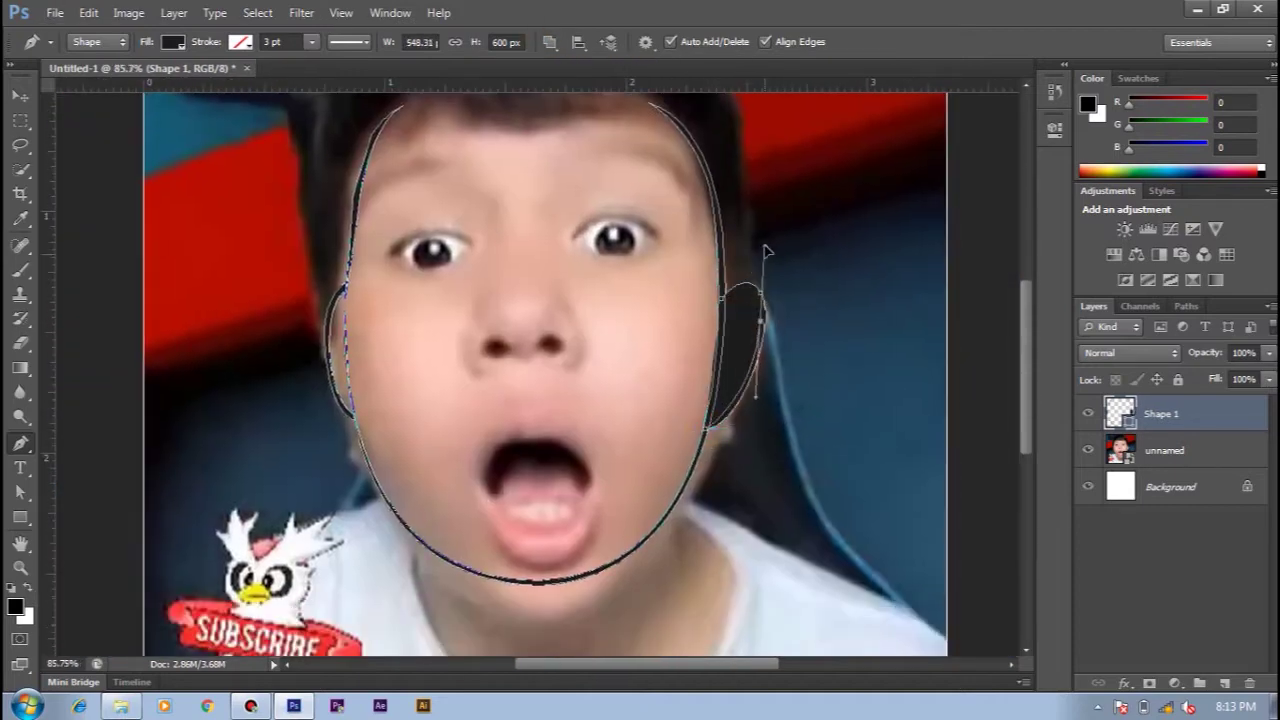
# Refine the ear's curve with the Direct Selection tool
pyautogui.moveTo(766, 252); pyautogui.dragTo(764, 265)
pyautogui.scroll(3, 740, 308)
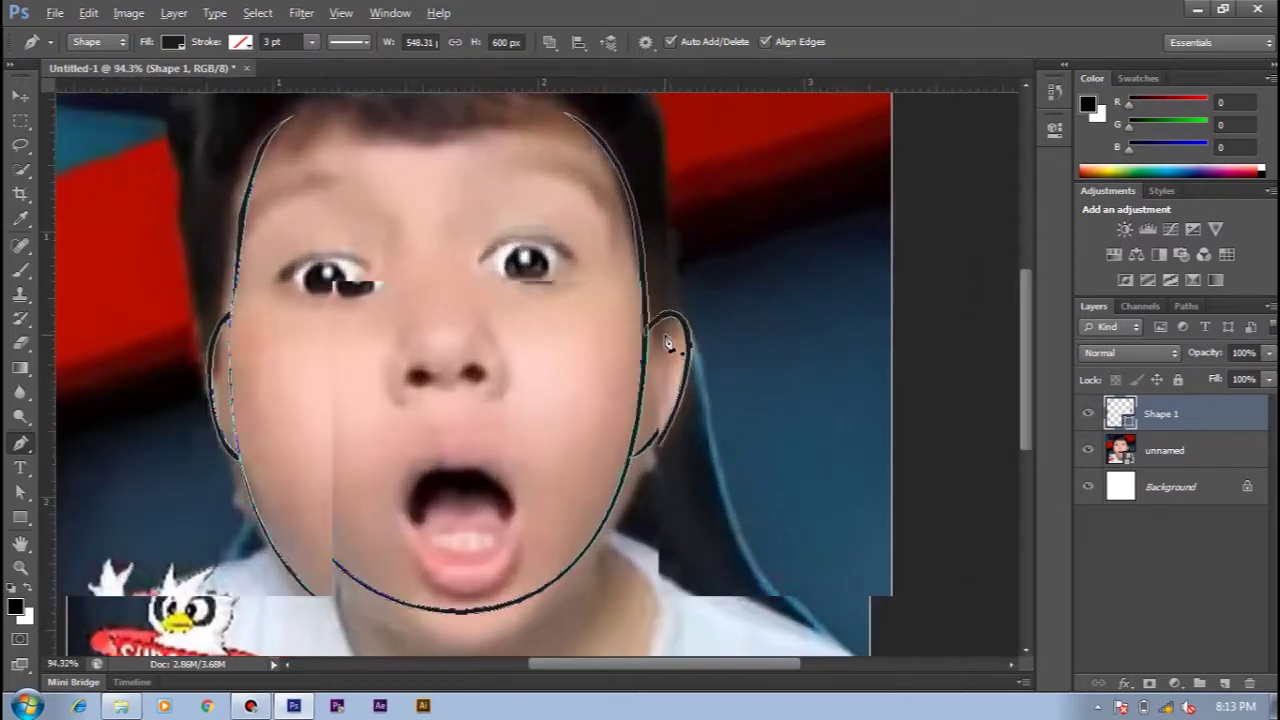
pyautogui.scroll(-6, 760, 308)
pyautogui.scroll(4, 790, 309)
pyautogui.press('a')
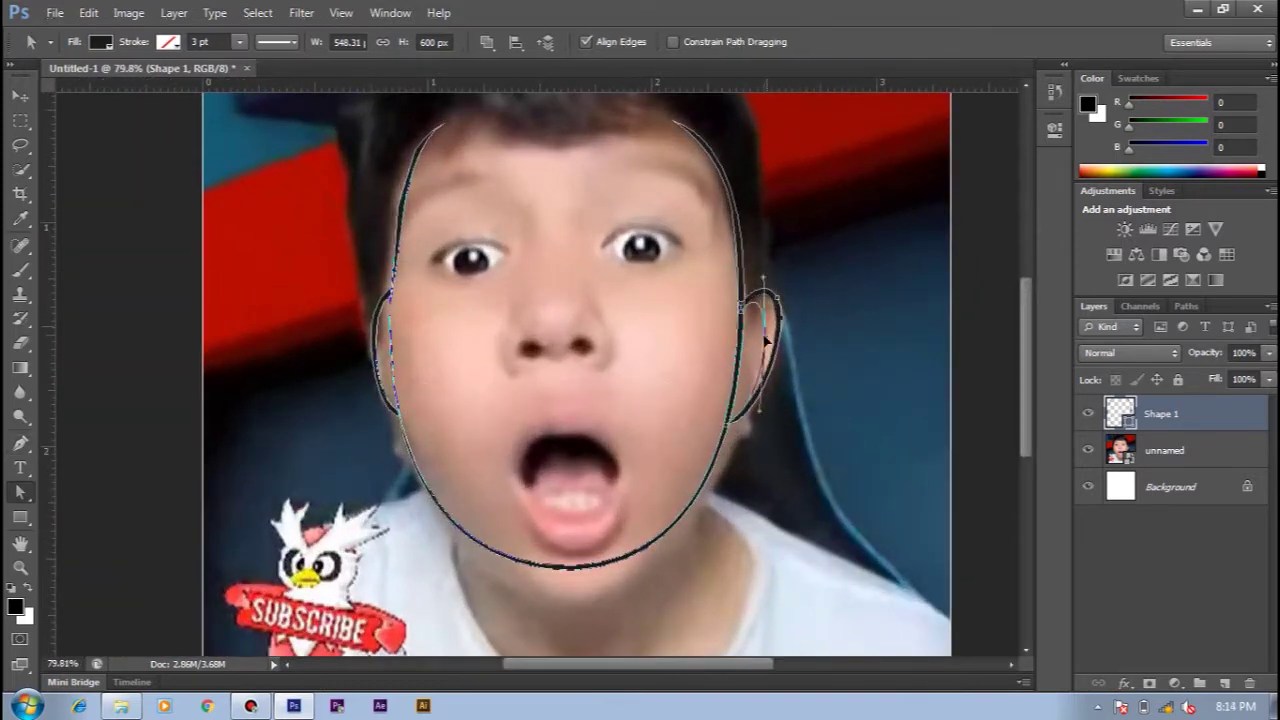
pyautogui.moveTo(767, 341)
pyautogui.mouseDown()
pyautogui.moveTo(772, 314)
pyautogui.moveTo(765, 338)
pyautogui.mouseUp()
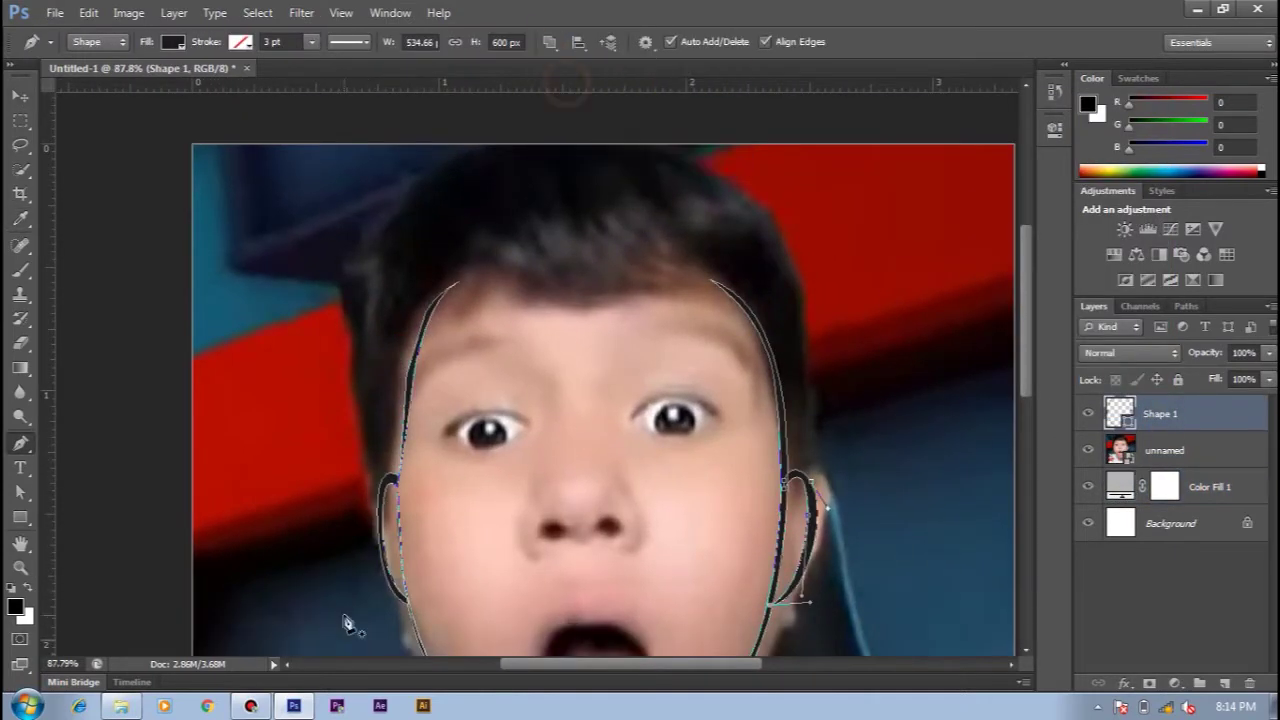
pyautogui.scroll(2, 337, 397)
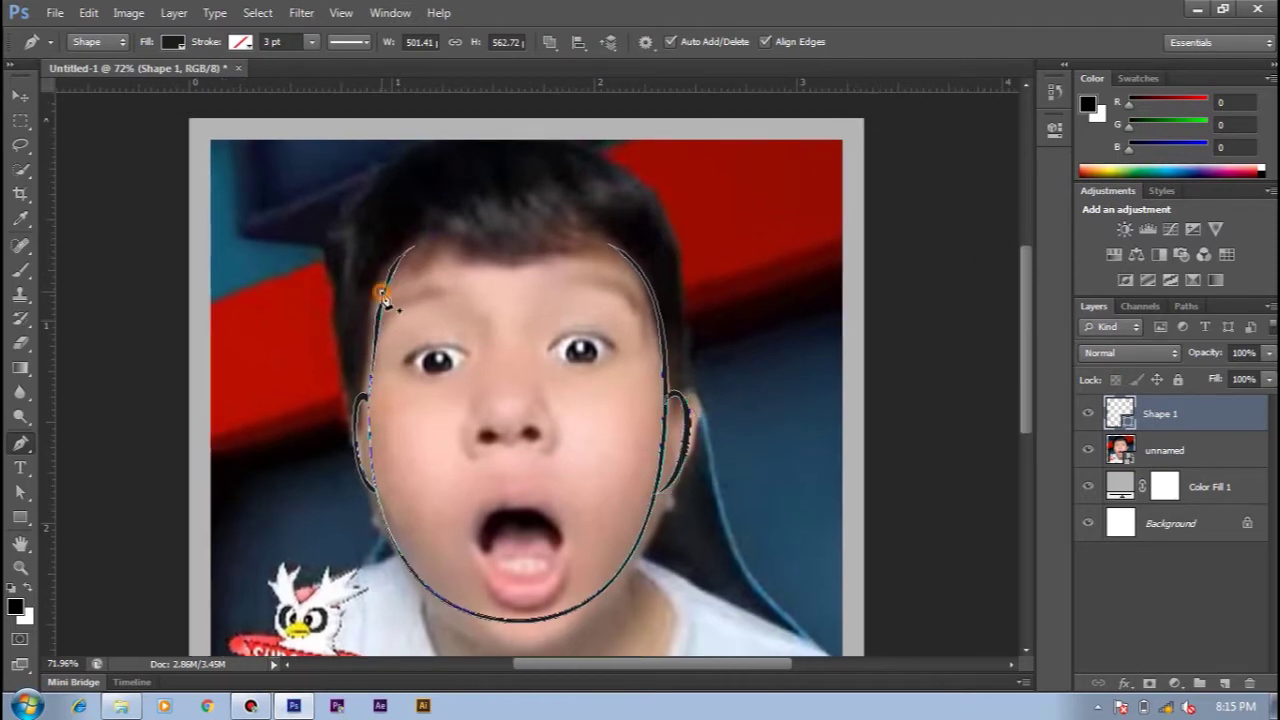
# Trace the curved fringe strands across the forehead
pyautogui.click(440, 242)
pyautogui.moveTo(504, 275); pyautogui.dragTo(521, 287)
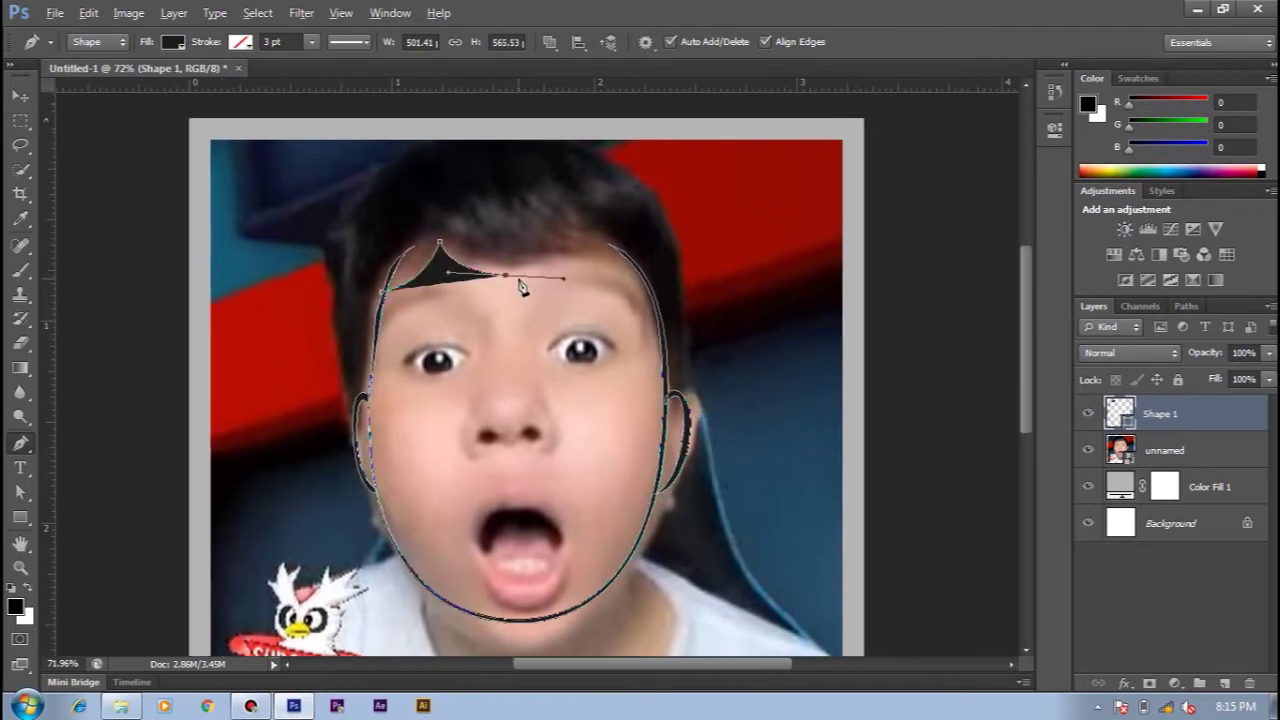
pyautogui.moveTo(466, 216); pyautogui.dragTo(476, 248)
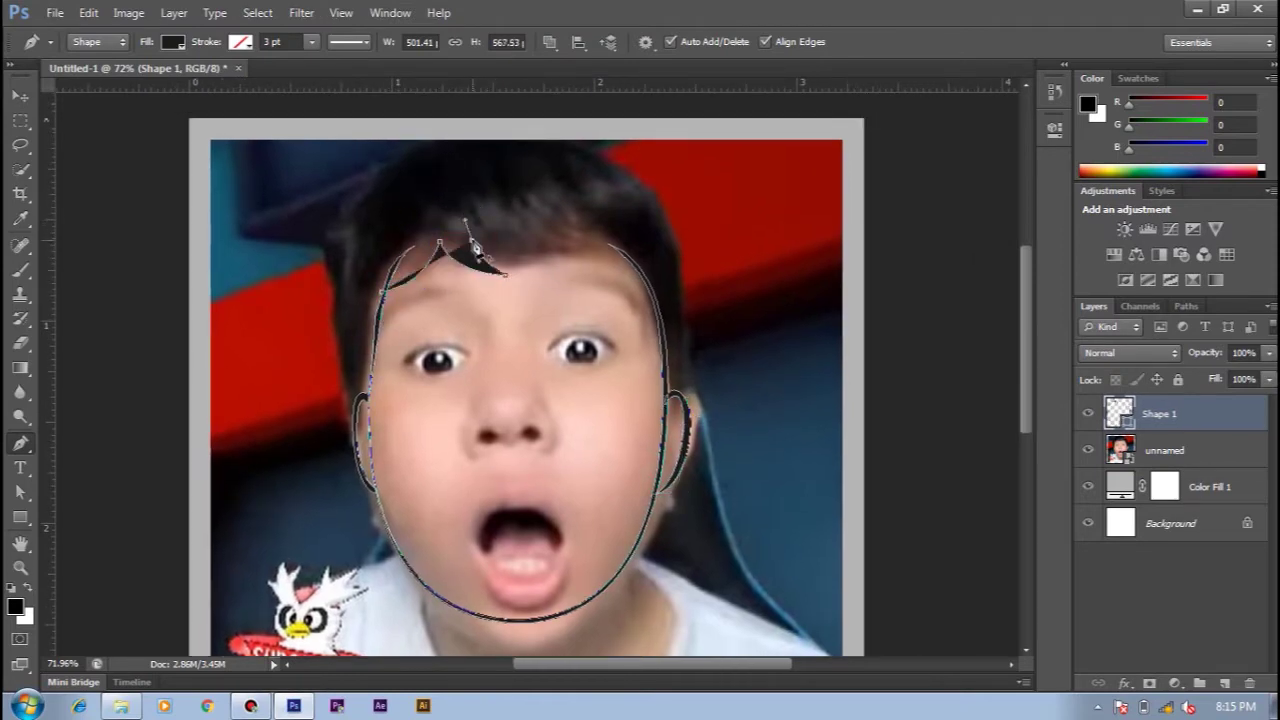
pyautogui.click(545, 215)
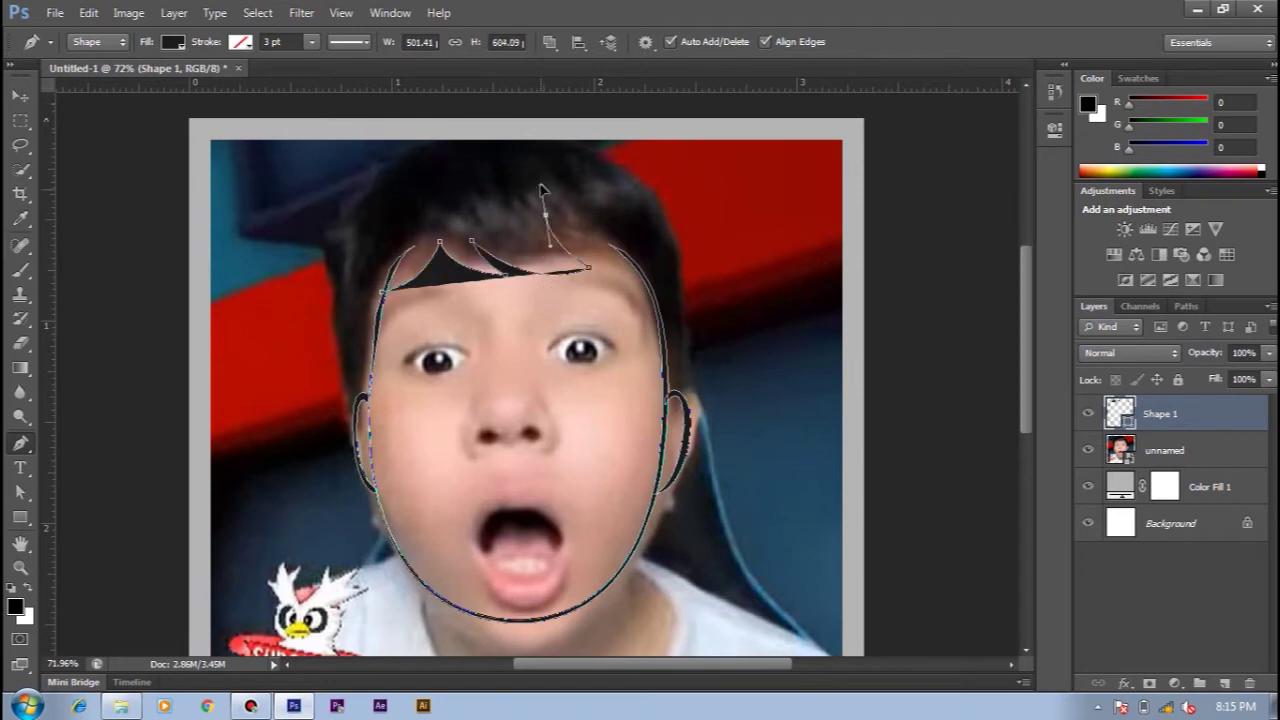
pyautogui.moveTo(600, 195); pyautogui.dragTo(625, 245)
pyautogui.click(612, 256)
pyautogui.click(565, 270)
pyautogui.moveTo(467, 225); pyautogui.dragTo(474, 276)
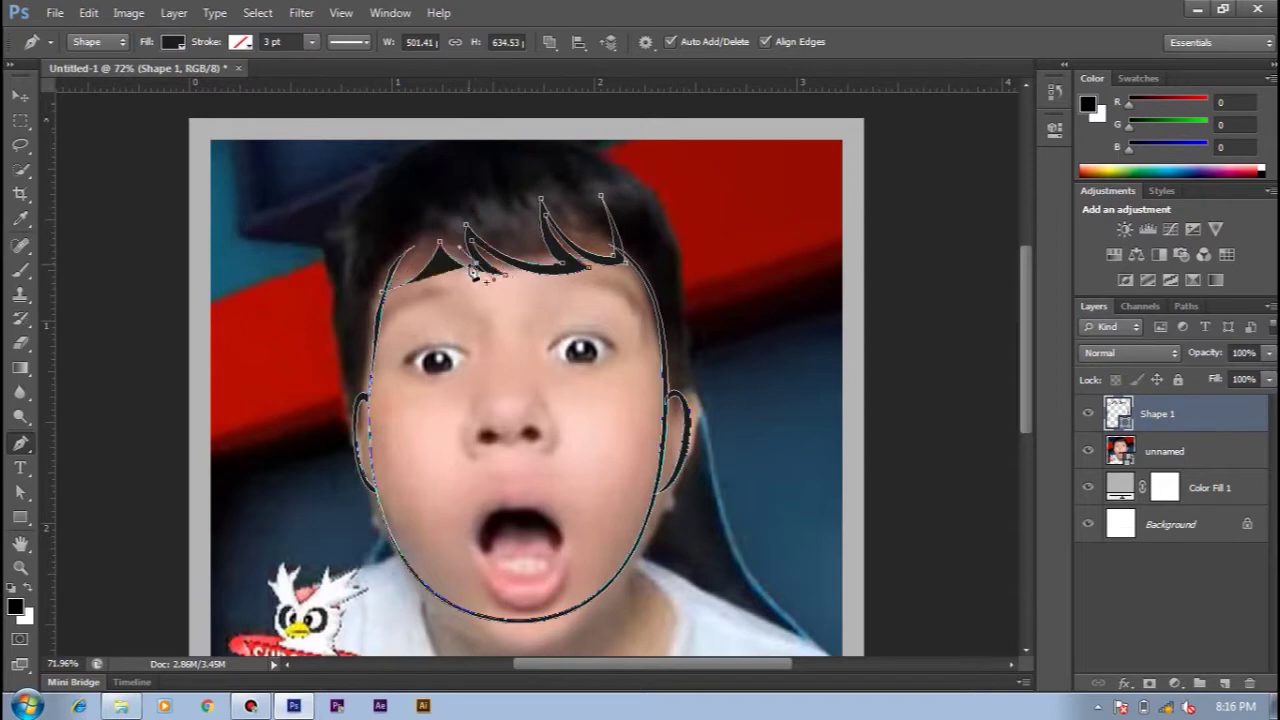
pyautogui.click(397, 288)
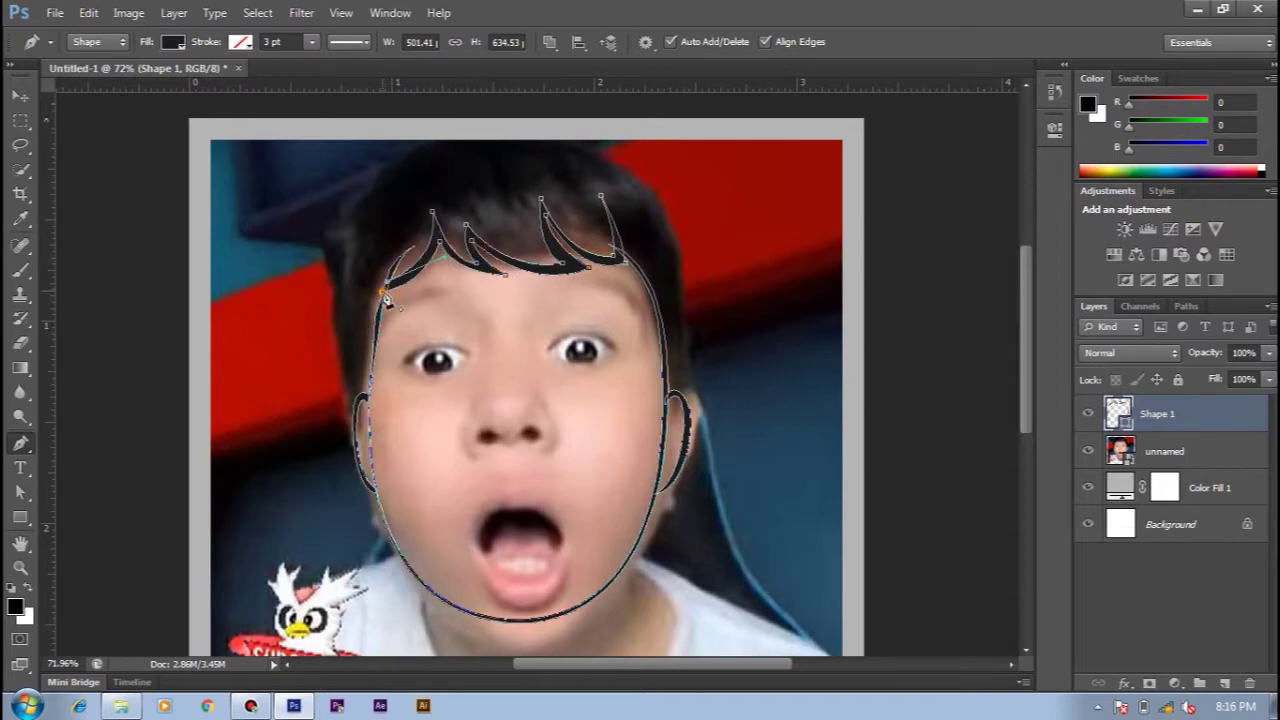
# Hide the photo to check the outline, then set the path operation to Combine Shapes
pyautogui.press('v')
pyautogui.click(1087, 451)
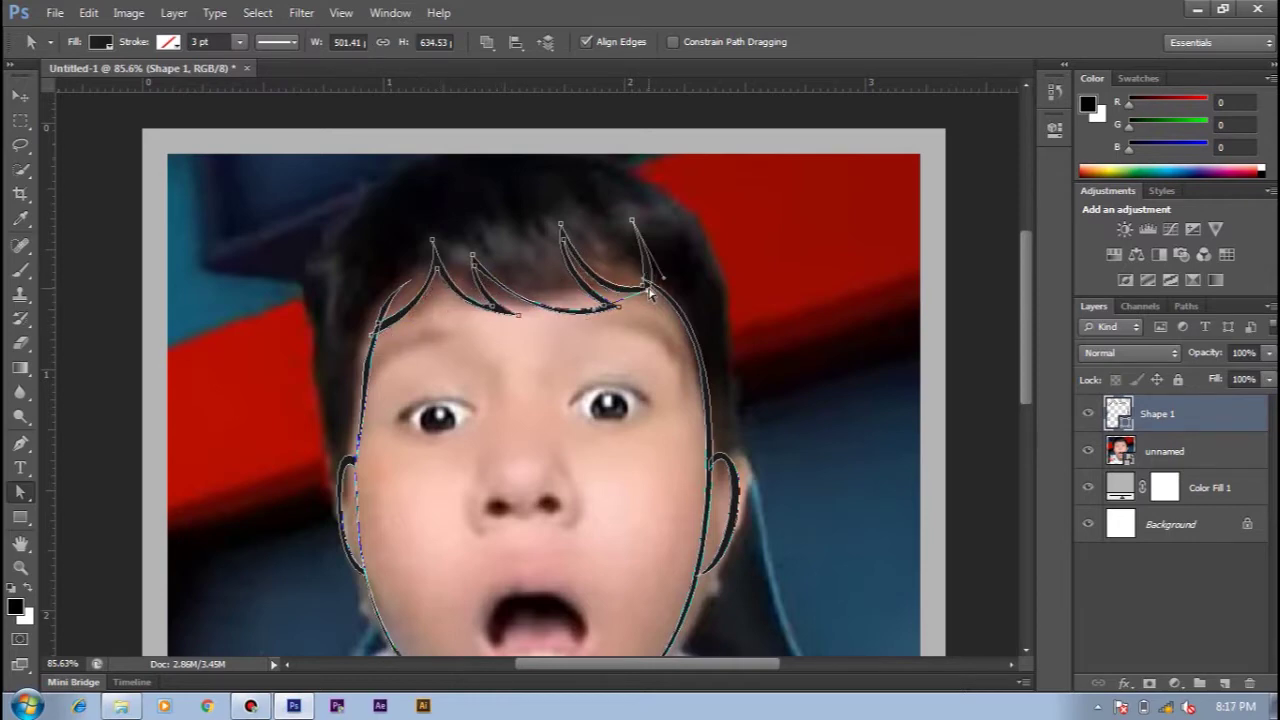
pyautogui.press('v')
pyautogui.press('p')
pyautogui.click(549, 42)
pyautogui.click(565, 82)
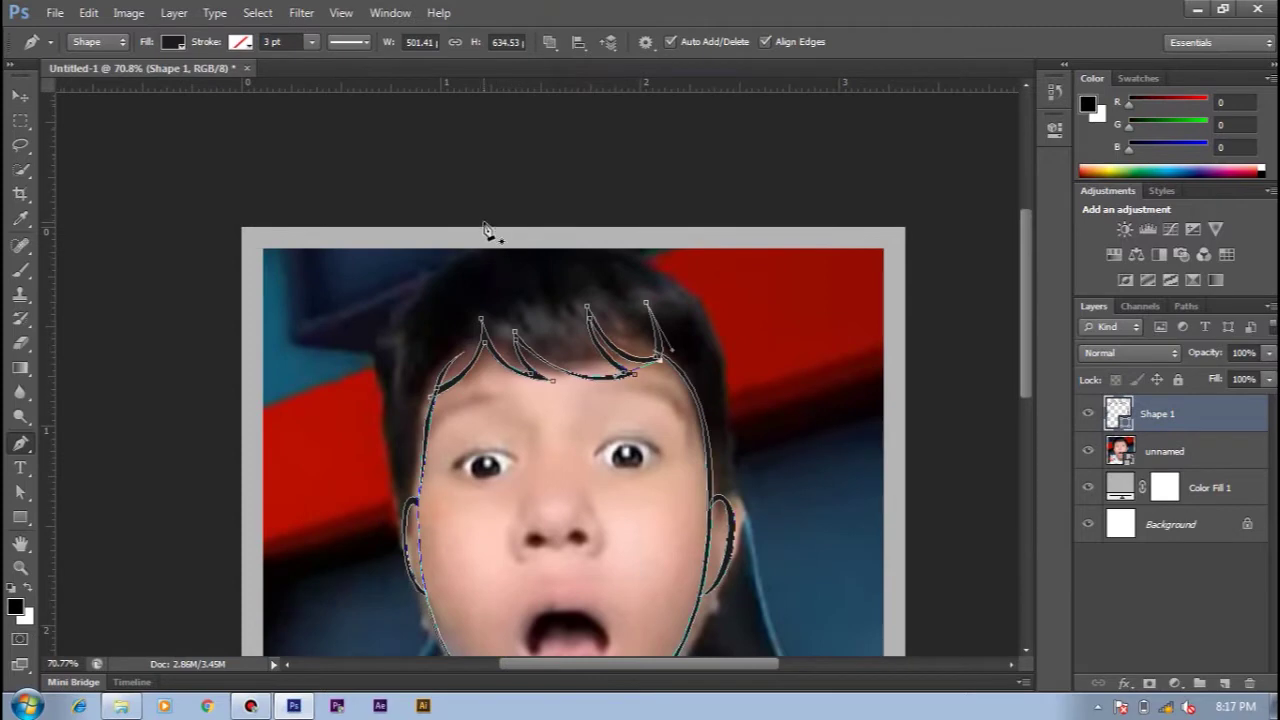
pyautogui.click(651, 266)
pyautogui.click(697, 300)
pyautogui.hotkey('ctrl', 'z')
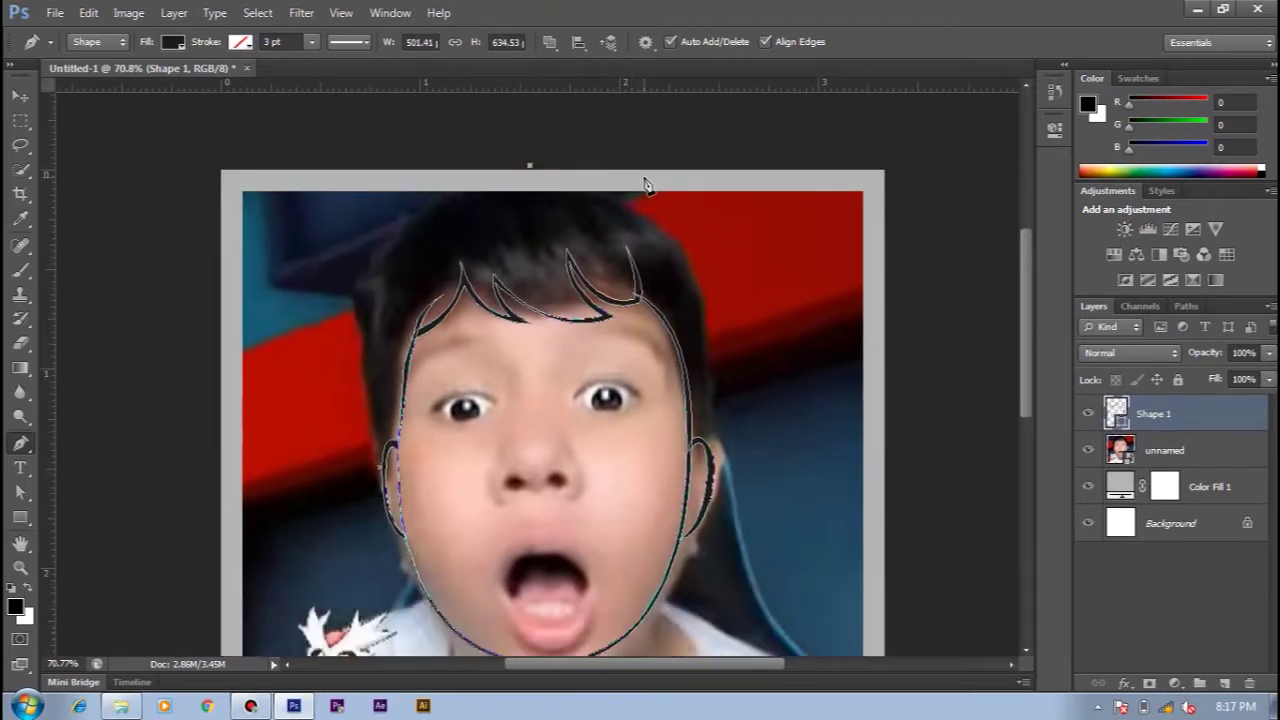
# Trace the top and right side of the outer hair outline
pyautogui.moveTo(699, 208); pyautogui.dragTo(661, 215)
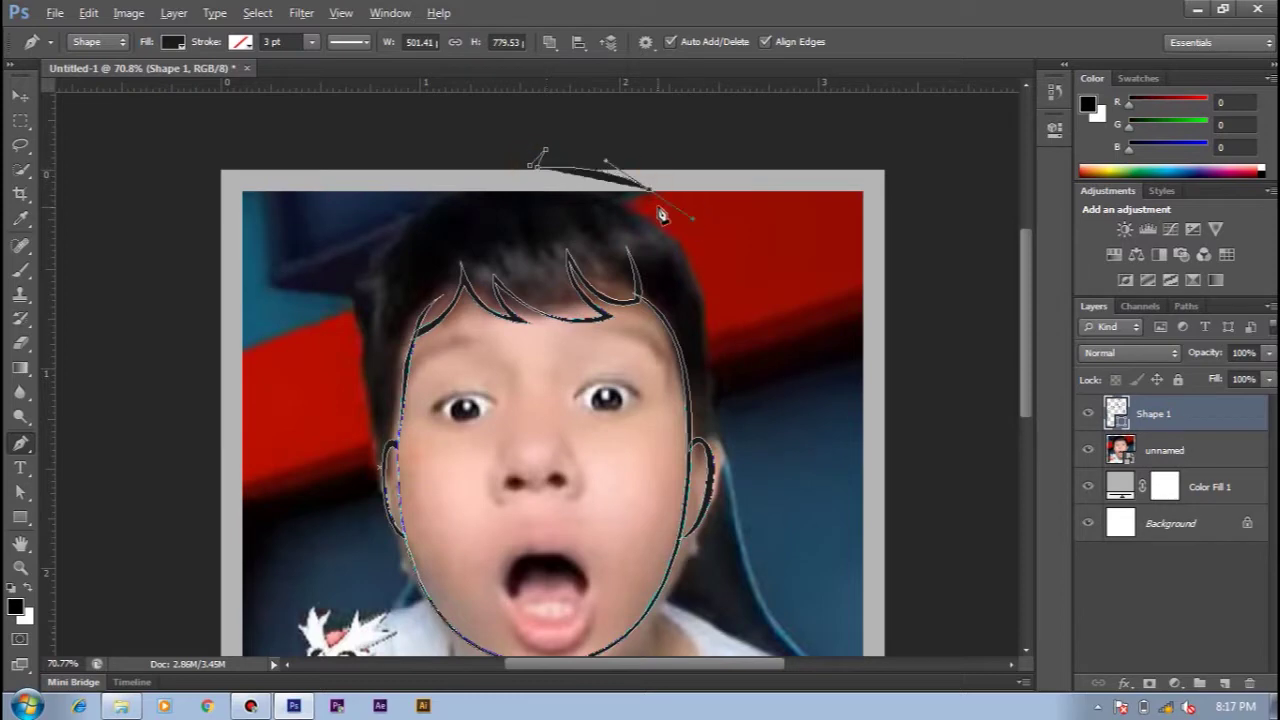
pyautogui.moveTo(697, 262); pyautogui.dragTo(736, 300)
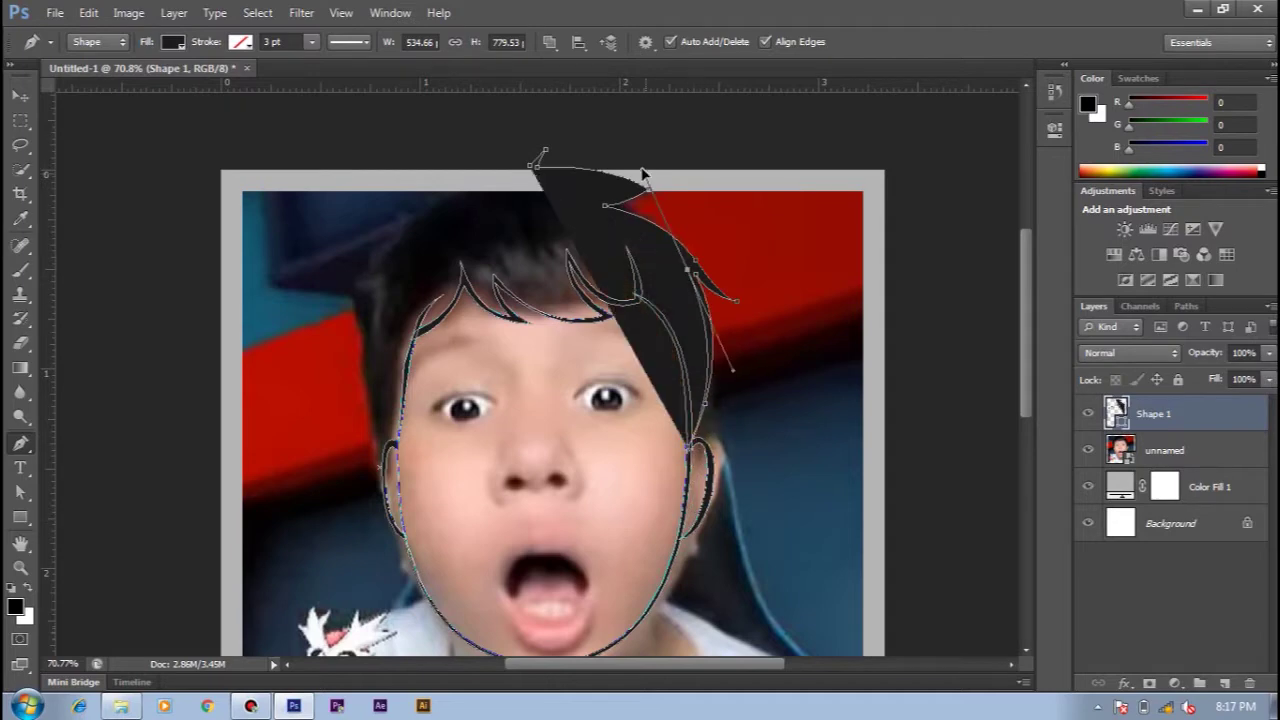
pyautogui.hotkey('ctrl', '+')
pyautogui.click(698, 362)
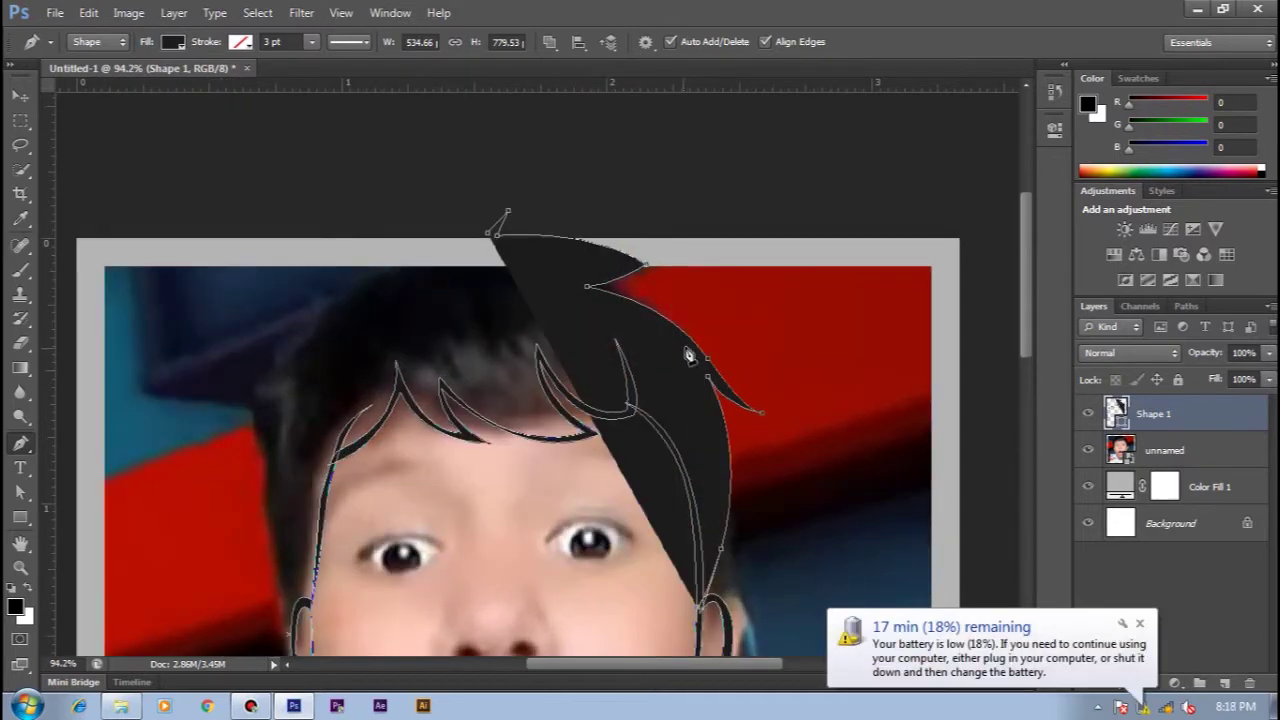
pyautogui.moveTo(689, 355); pyautogui.dragTo(688, 348)
pyautogui.moveTo(590, 308)
pyautogui.mouseDown()
pyautogui.moveTo(571, 300)
pyautogui.moveTo(632, 266)
pyautogui.moveTo(490, 254)
pyautogui.mouseUp()
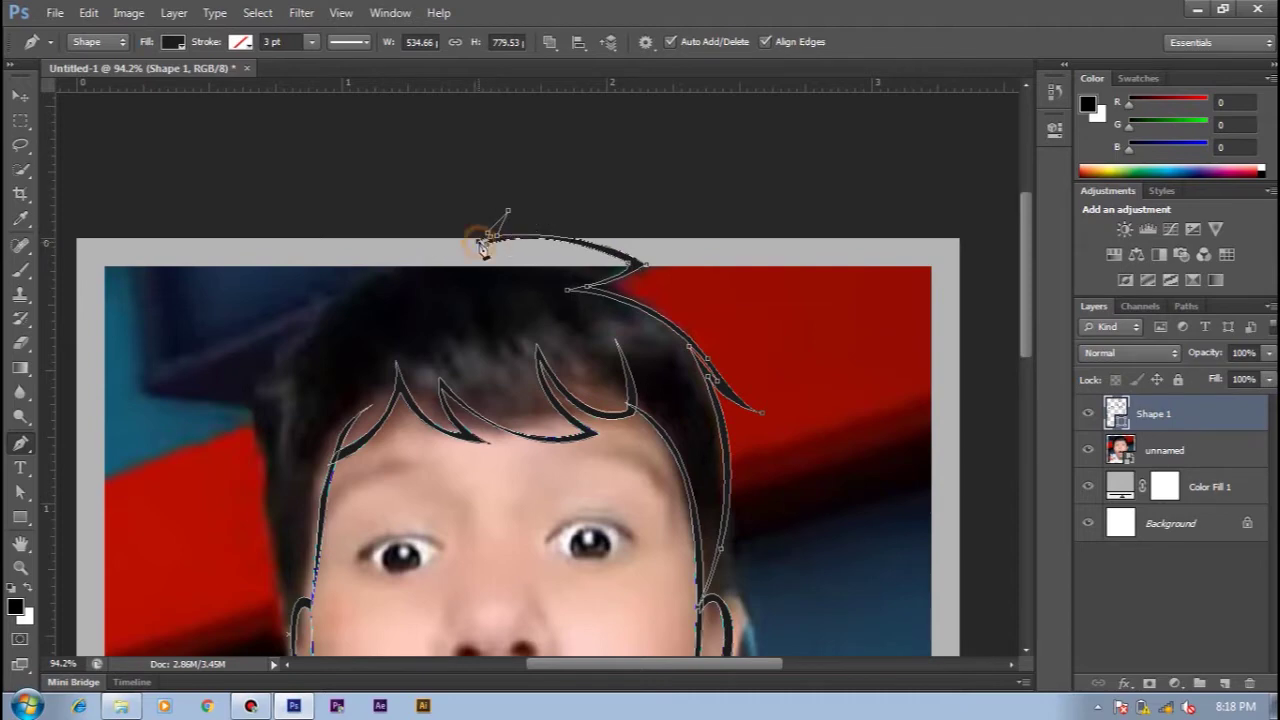
pyautogui.scroll(-1, 481, 245)
# Continue the hair outline with pointed tufts down the left side
pyautogui.moveTo(420, 285)
pyautogui.mouseDown()
pyautogui.moveTo(437, 288)
pyautogui.moveTo(414, 191)
pyautogui.mouseUp()
pyautogui.moveTo(340, 252); pyautogui.dragTo(343, 262)
pyautogui.click(303, 301)
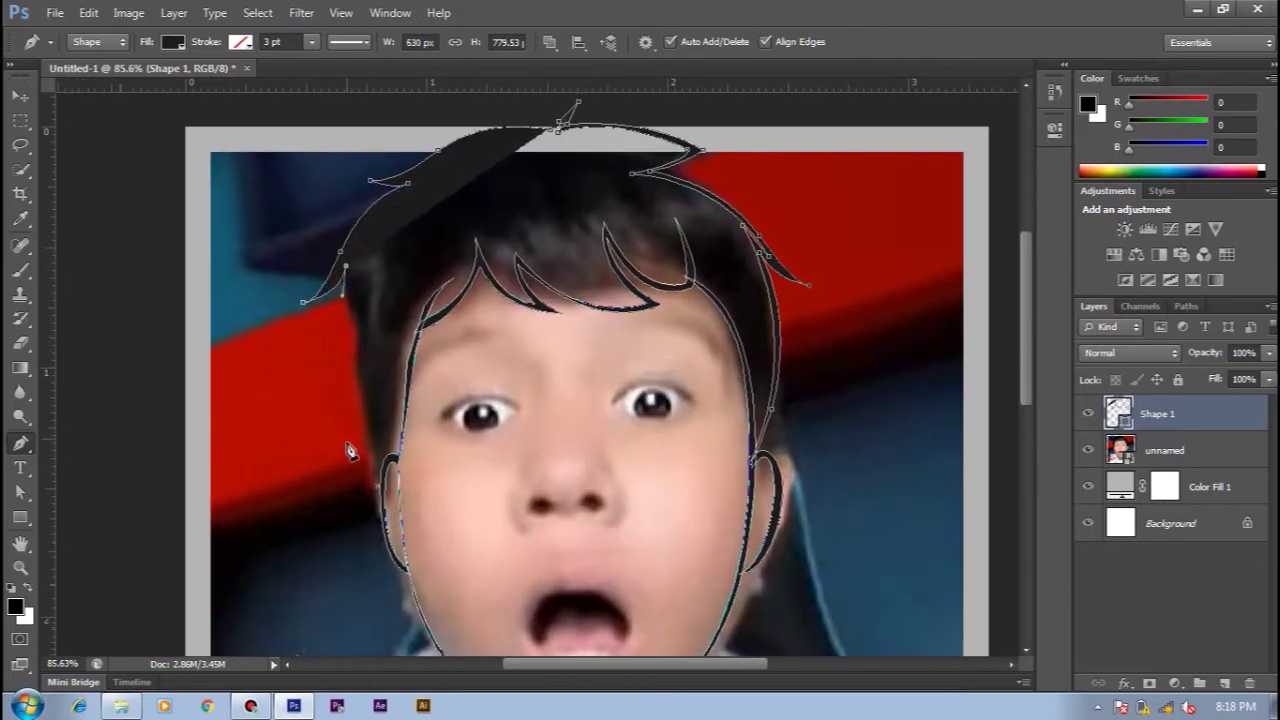
pyautogui.moveTo(451, 534); pyautogui.dragTo(443, 514)
pyautogui.keyDown('ctrl'); pyautogui.click(337, 357); pyautogui.keyUp('ctrl')
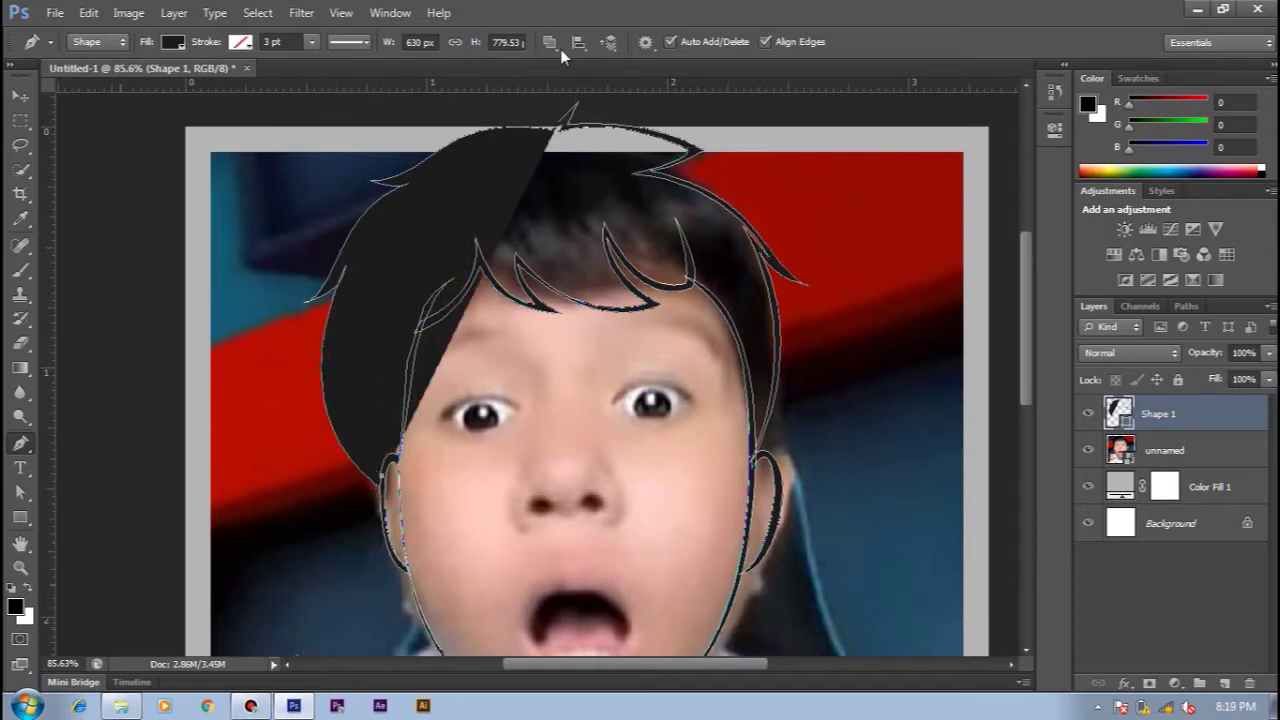
pyautogui.keyDown('ctrl'); pyautogui.click(352, 398); pyautogui.keyUp('ctrl')
pyautogui.moveTo(321, 344)
pyautogui.mouseDown()
pyautogui.moveTo(366, 257)
pyautogui.moveTo(354, 263)
pyautogui.moveTo(358, 246)
pyautogui.mouseUp()
pyautogui.keyDown('ctrl'); pyautogui.click(422, 191); pyautogui.keyUp('ctrl')
pyautogui.scroll(2, 399, 188)
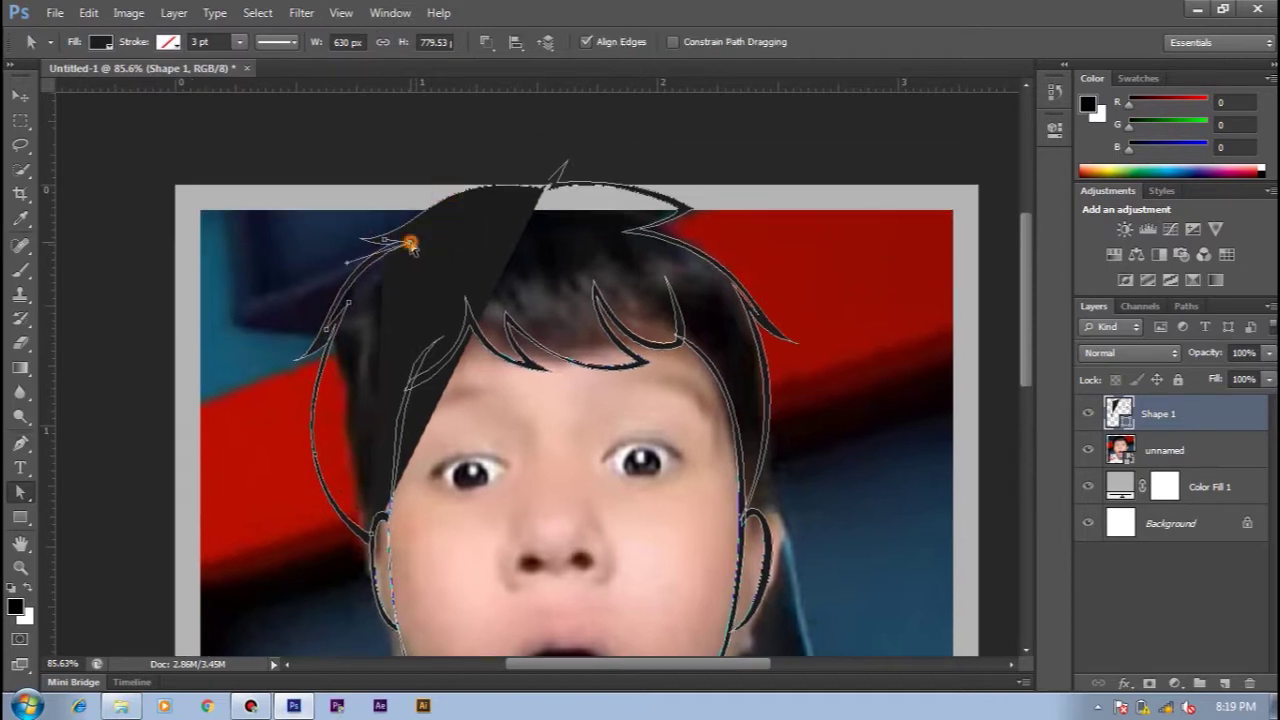
# Extend the left hair edge, add the upper-left tuft, and close the outer hair outline
pyautogui.press('p')
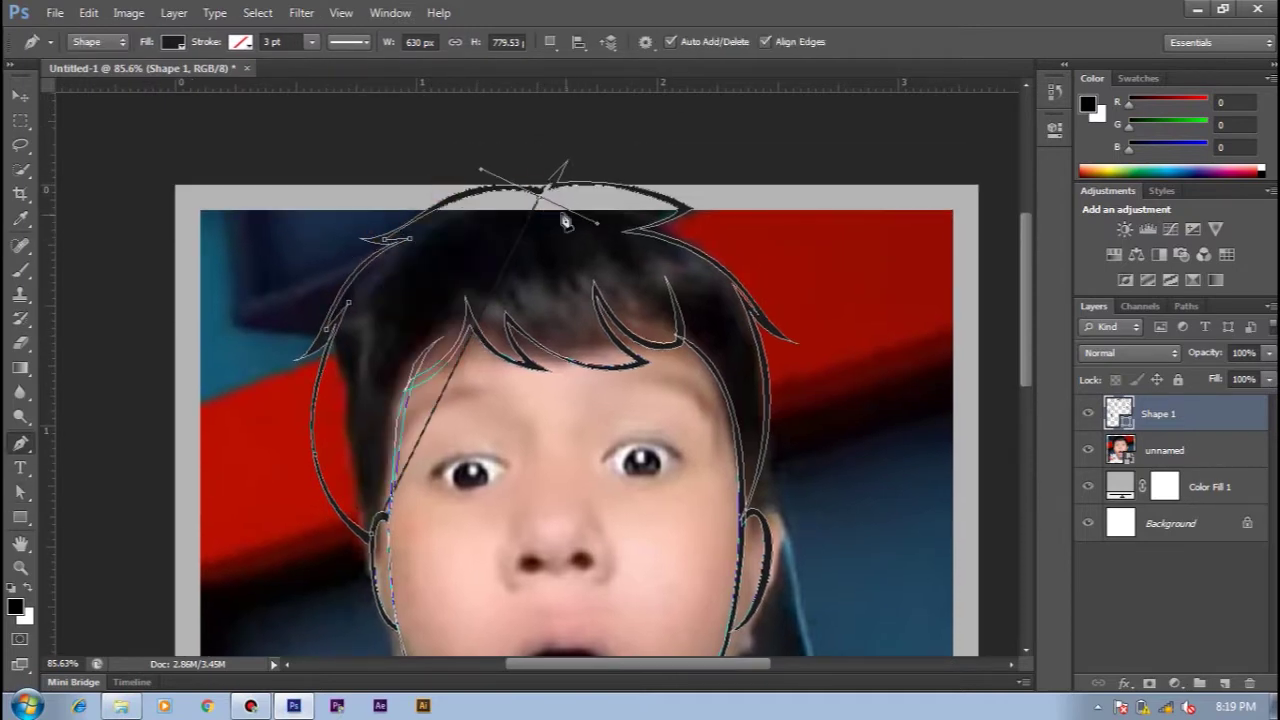
pyautogui.scroll(-3, 677, 240)
pyautogui.scroll(3, 609, 358)
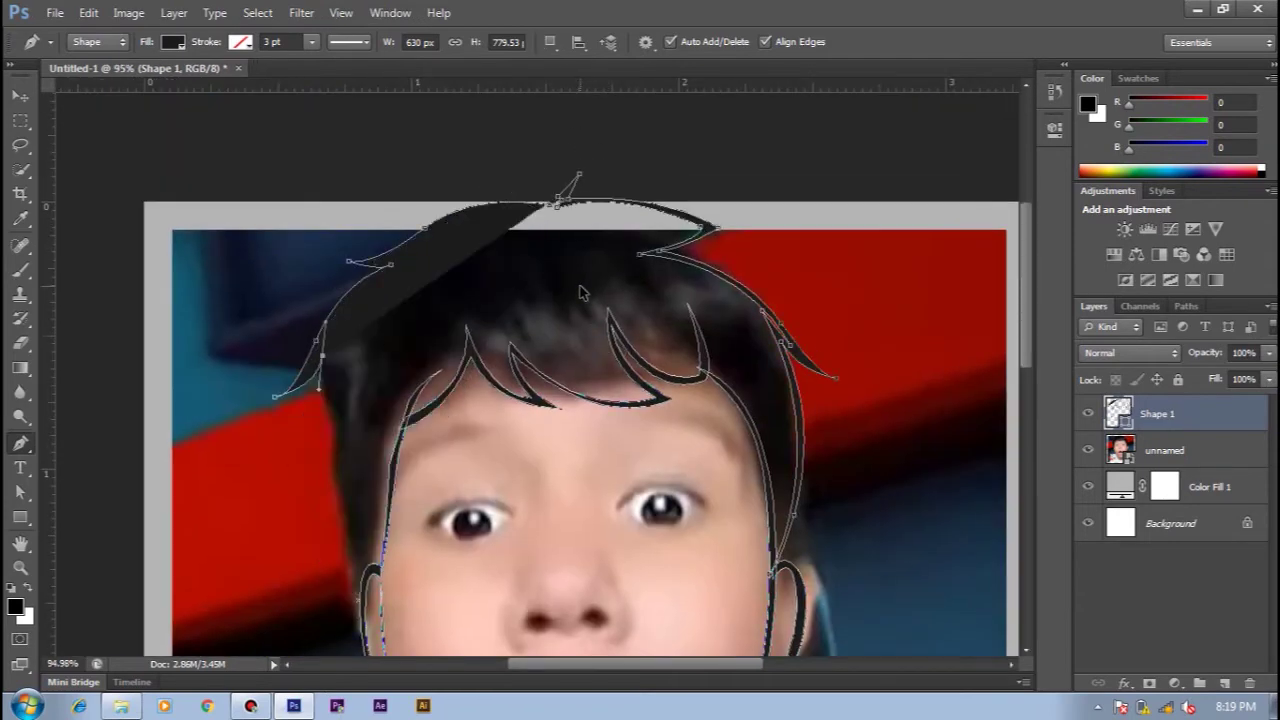
pyautogui.scroll(-2, 426, 306)
pyautogui.moveTo(330, 468)
pyautogui.mouseDown()
pyautogui.moveTo(344, 537)
pyautogui.moveTo(366, 503)
pyautogui.moveTo(352, 330)
pyautogui.mouseUp()
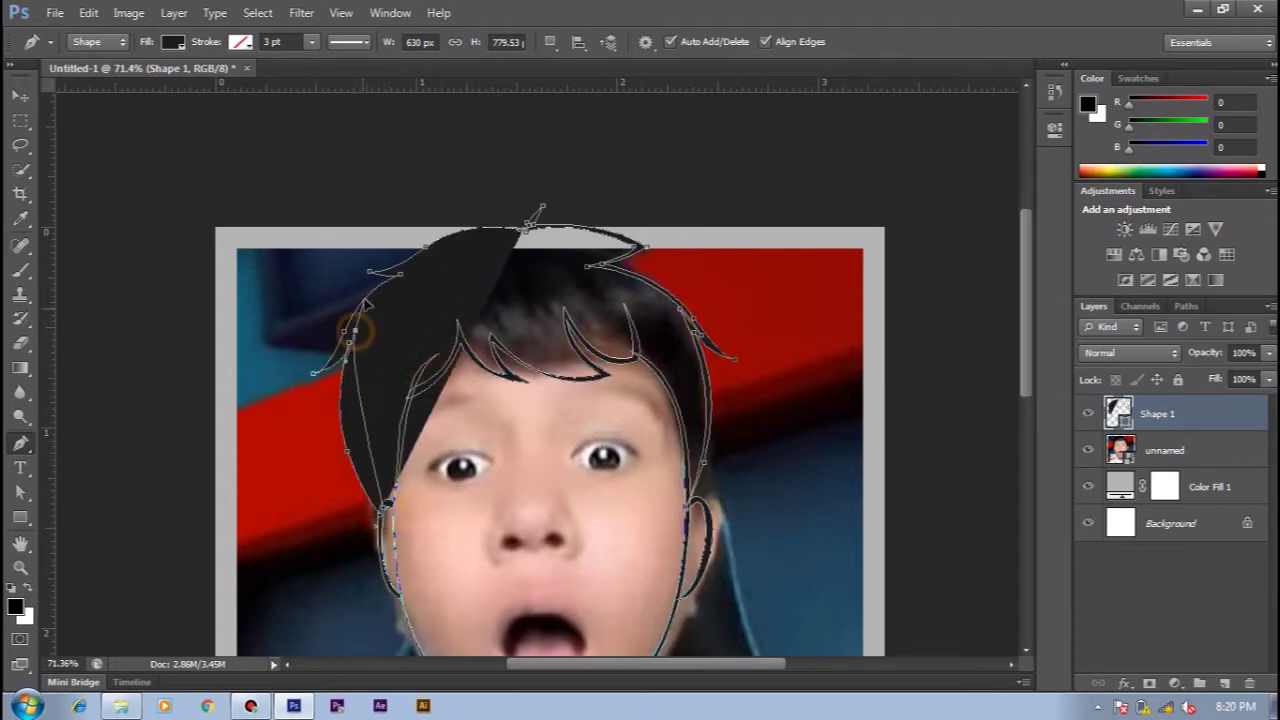
pyautogui.scroll(2, 352, 332)
pyautogui.scroll(2, 357, 340)
pyautogui.moveTo(428, 291); pyautogui.dragTo(485, 292)
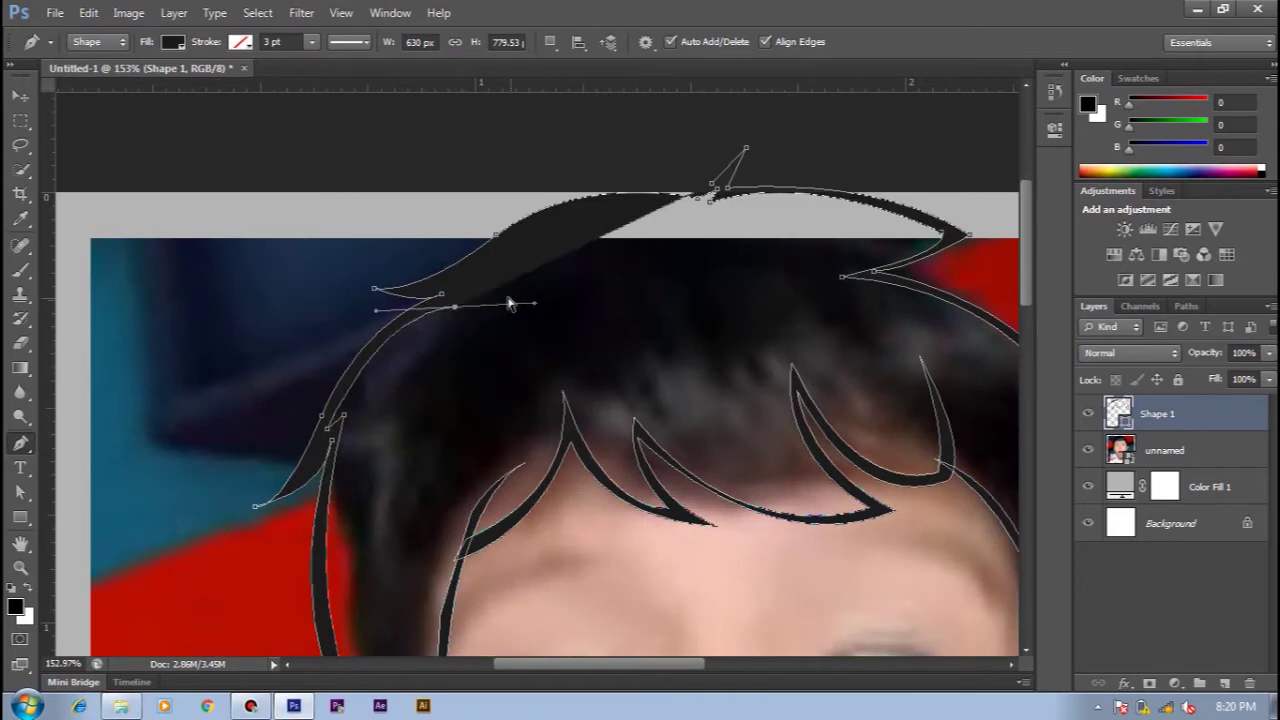
pyautogui.click(700, 202)
pyautogui.moveTo(713, 193); pyautogui.dragTo(680, 206)
# Refine the upper-left tuft's curve handles, then zoom out to view the whole drawing
pyautogui.press('a')
pyautogui.click(494, 234)
pyautogui.moveTo(429, 288); pyautogui.dragTo(455, 291)
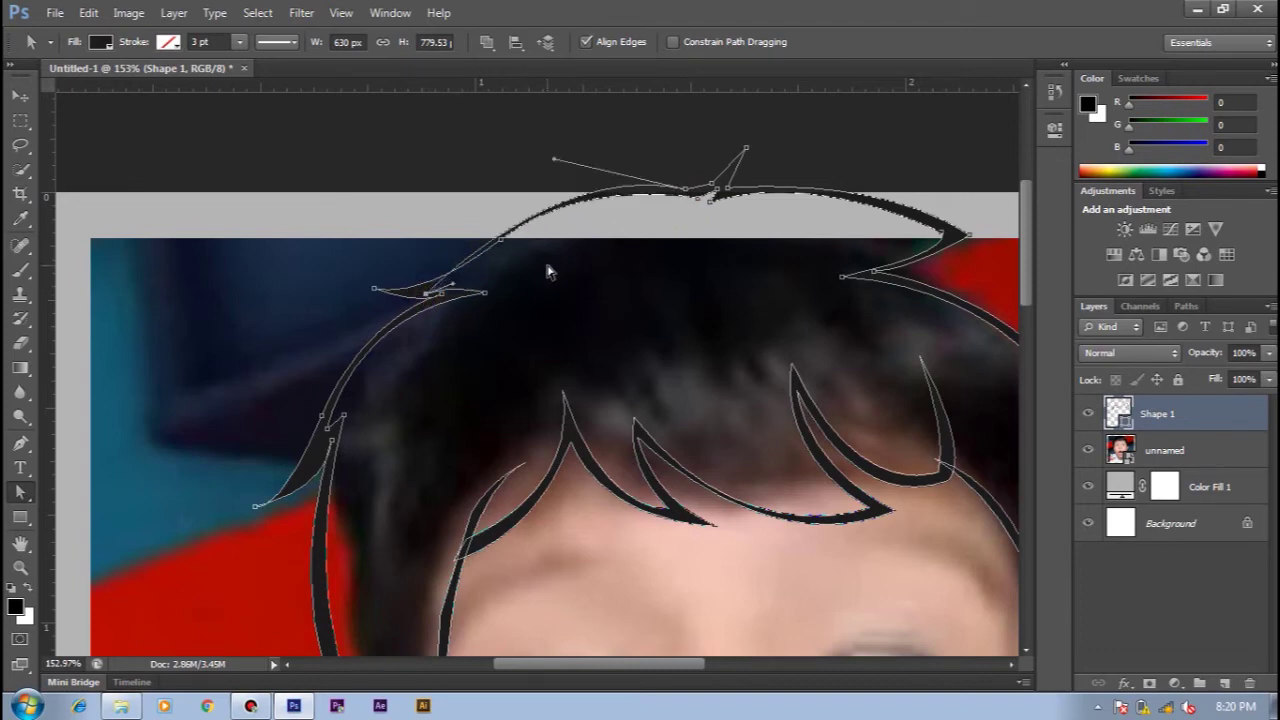
pyautogui.moveTo(429, 296); pyautogui.dragTo(452, 300)
pyautogui.hotkey('ctrl', '0')
pyautogui.press('v')
pyautogui.click(1164, 450)
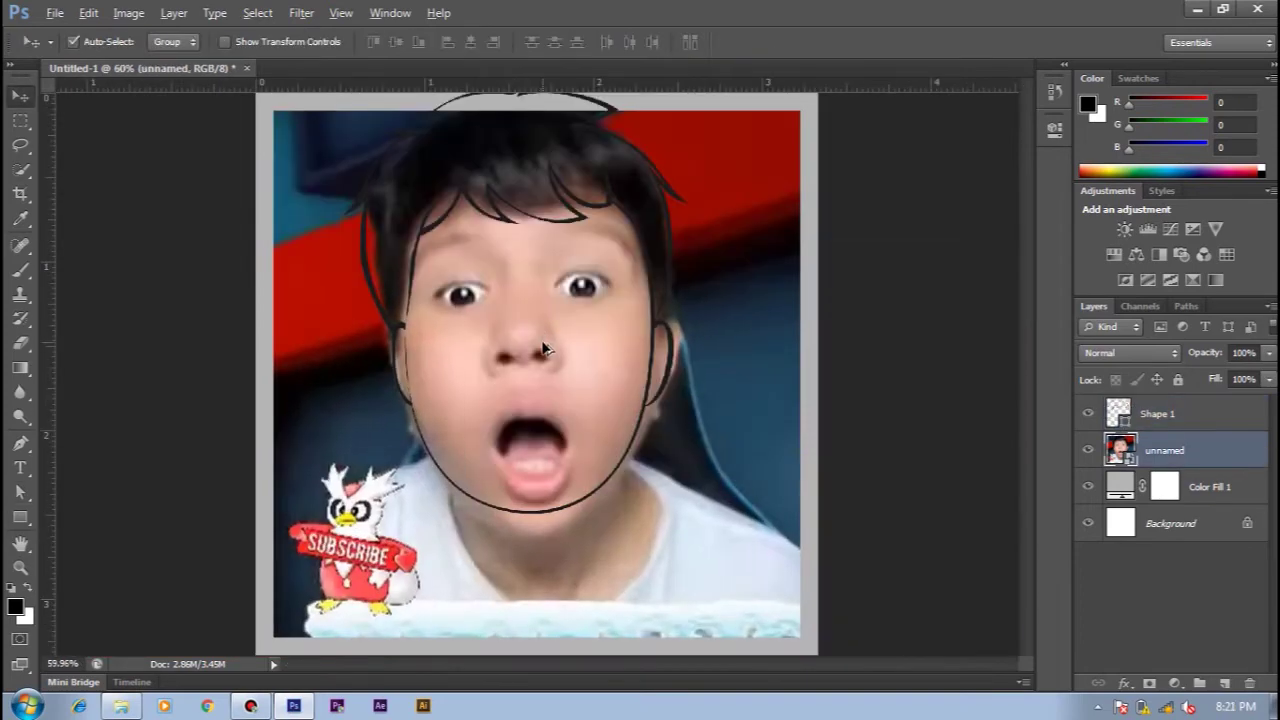
# With the photo hidden, reshape the right hair spike into a sharp point, then show the photo
pyautogui.click(1088, 450)
pyautogui.press('a')
pyautogui.scroll(2, 669, 246)
pyautogui.click(672, 242)
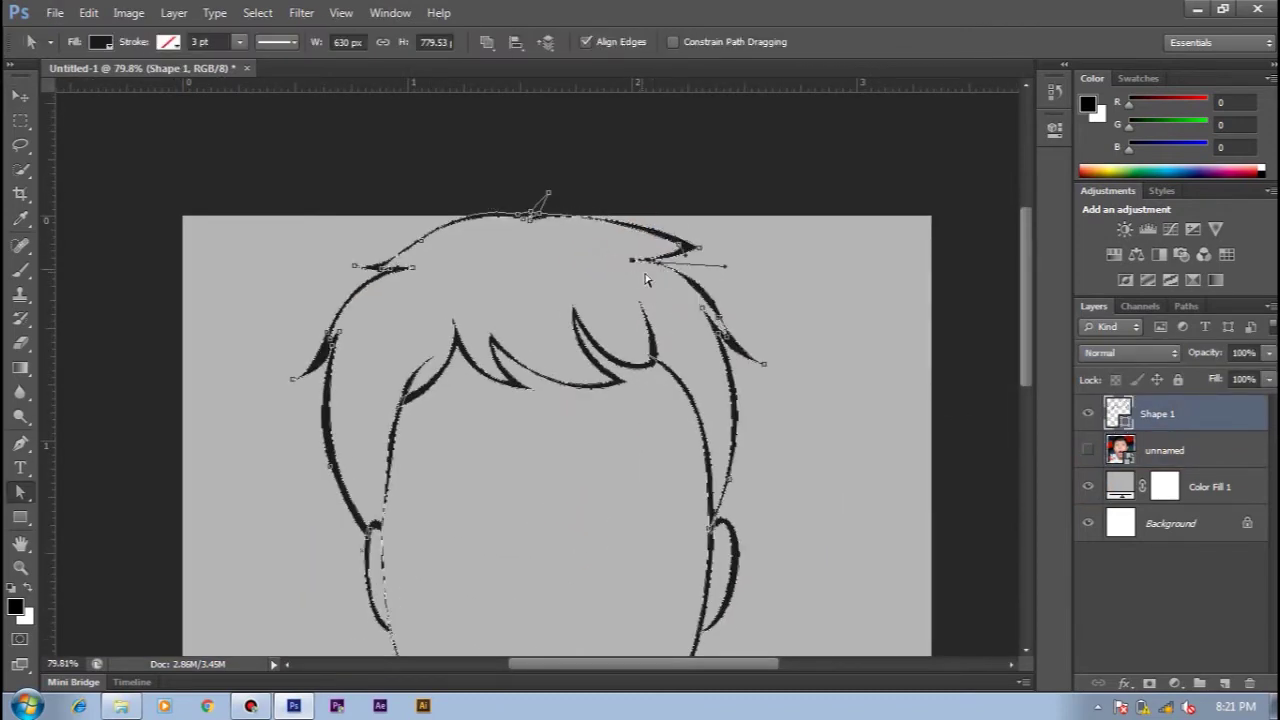
pyautogui.moveTo(614, 268)
pyautogui.mouseDown()
pyautogui.moveTo(746, 267)
pyautogui.moveTo(686, 272)
pyautogui.mouseUp()
pyautogui.moveTo(736, 316)
pyautogui.mouseDown()
pyautogui.moveTo(721, 327)
pyautogui.moveTo(754, 421)
pyautogui.mouseUp()
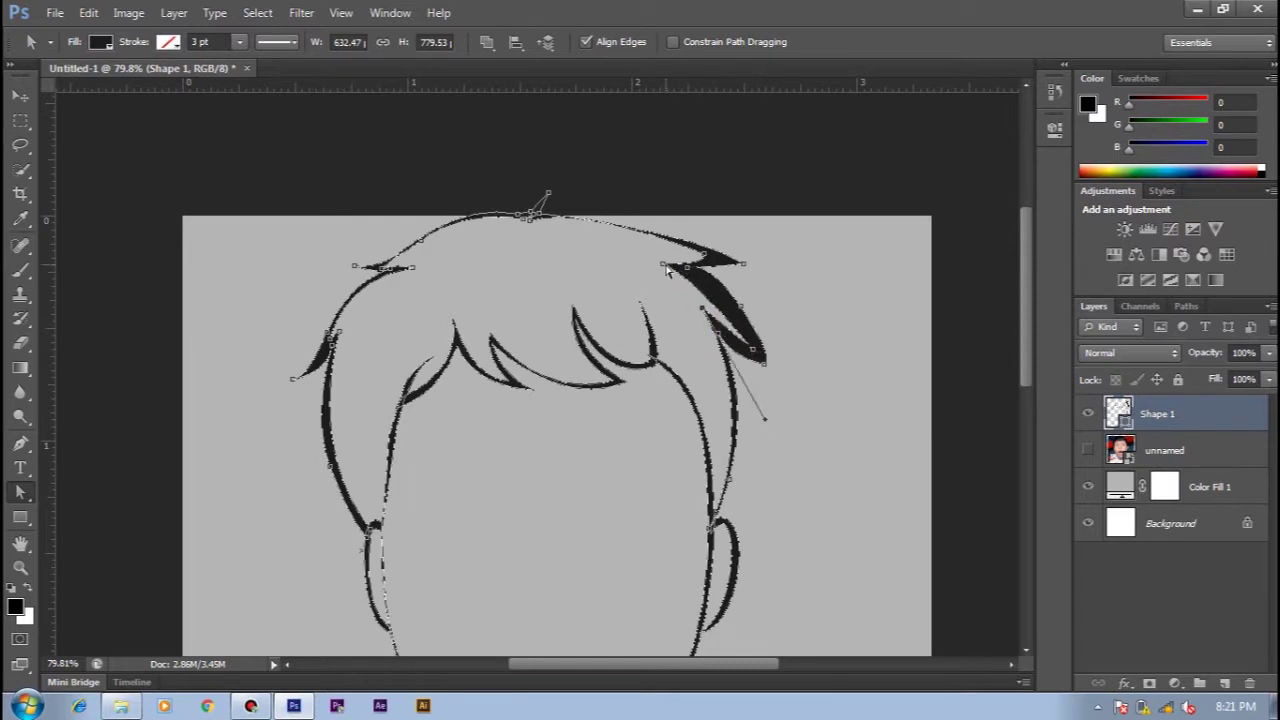
pyautogui.moveTo(762, 362); pyautogui.dragTo(737, 375)
pyautogui.click(1088, 450)
pyautogui.scroll(2, 490, 448)
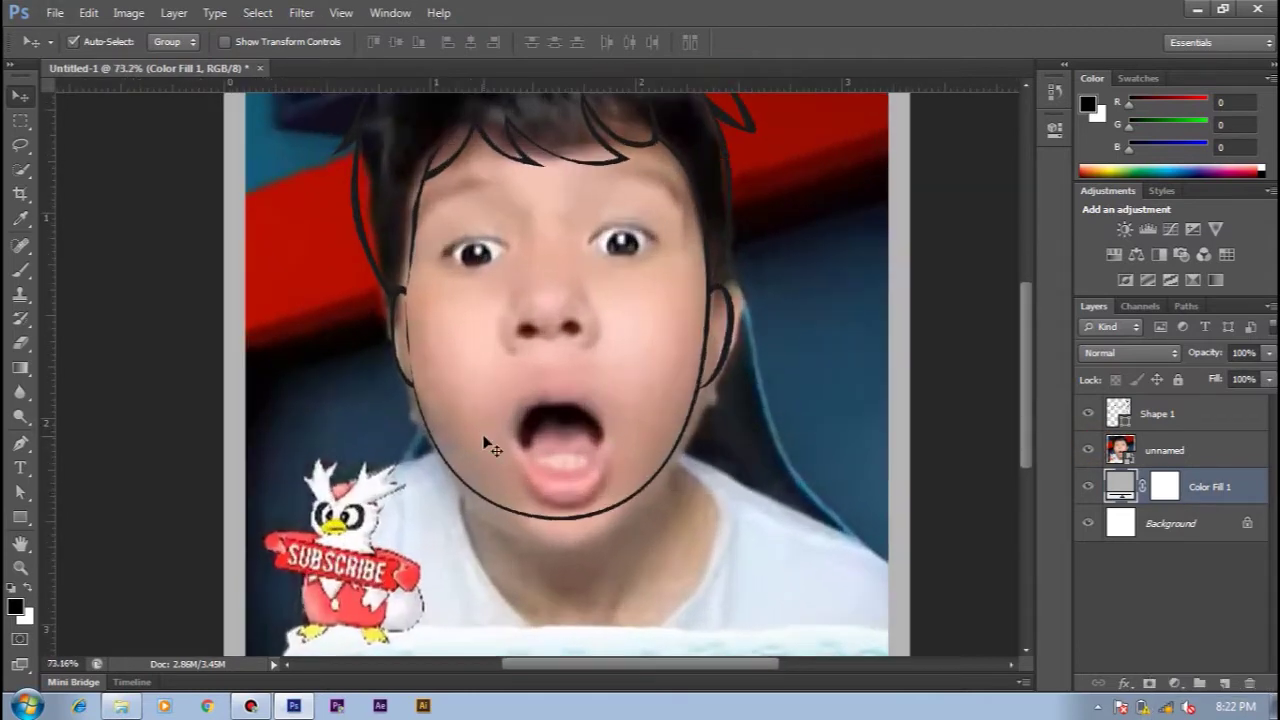
# Trace a curved neck outline below the chin with pen anchors
pyautogui.press('p')
pyautogui.scroll(1, 490, 448)
pyautogui.scroll(1, 500, 457)
pyautogui.scroll(-2, 510, 500)
pyautogui.click(443, 380)
pyautogui.moveTo(545, 578); pyautogui.dragTo(670, 658)
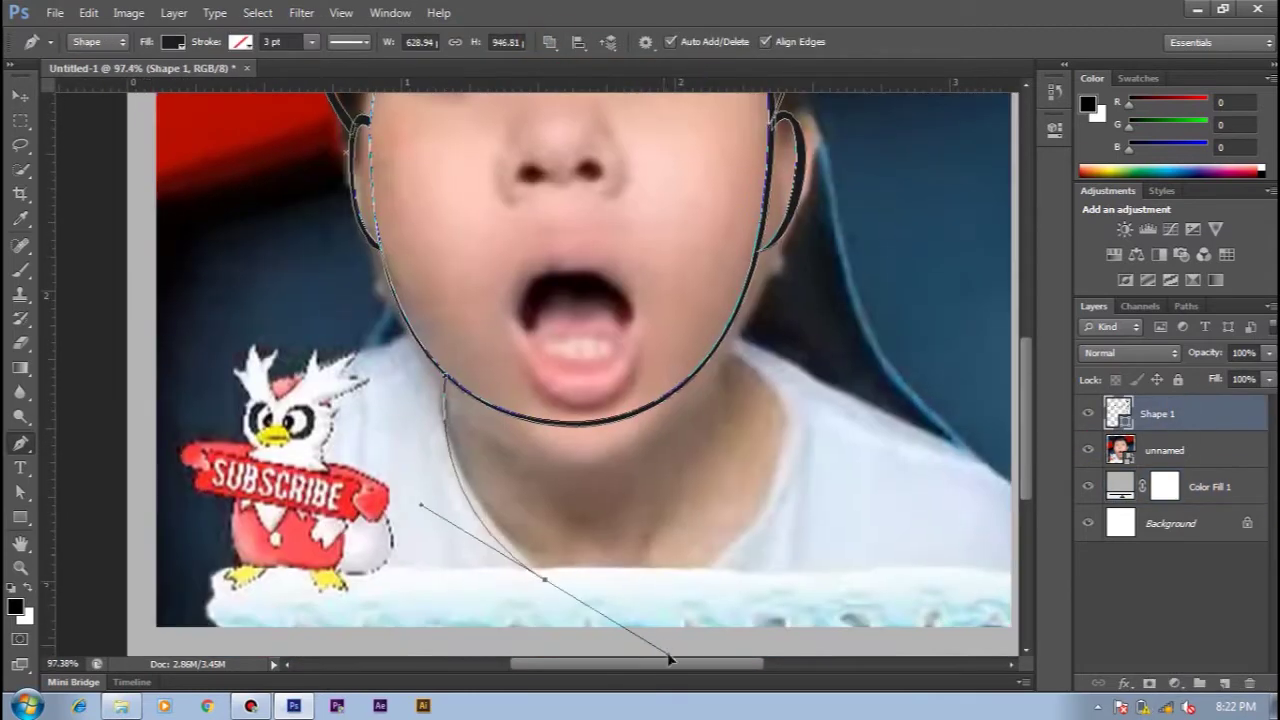
pyautogui.moveTo(768, 485); pyautogui.dragTo(778, 437)
pyautogui.click(726, 341)
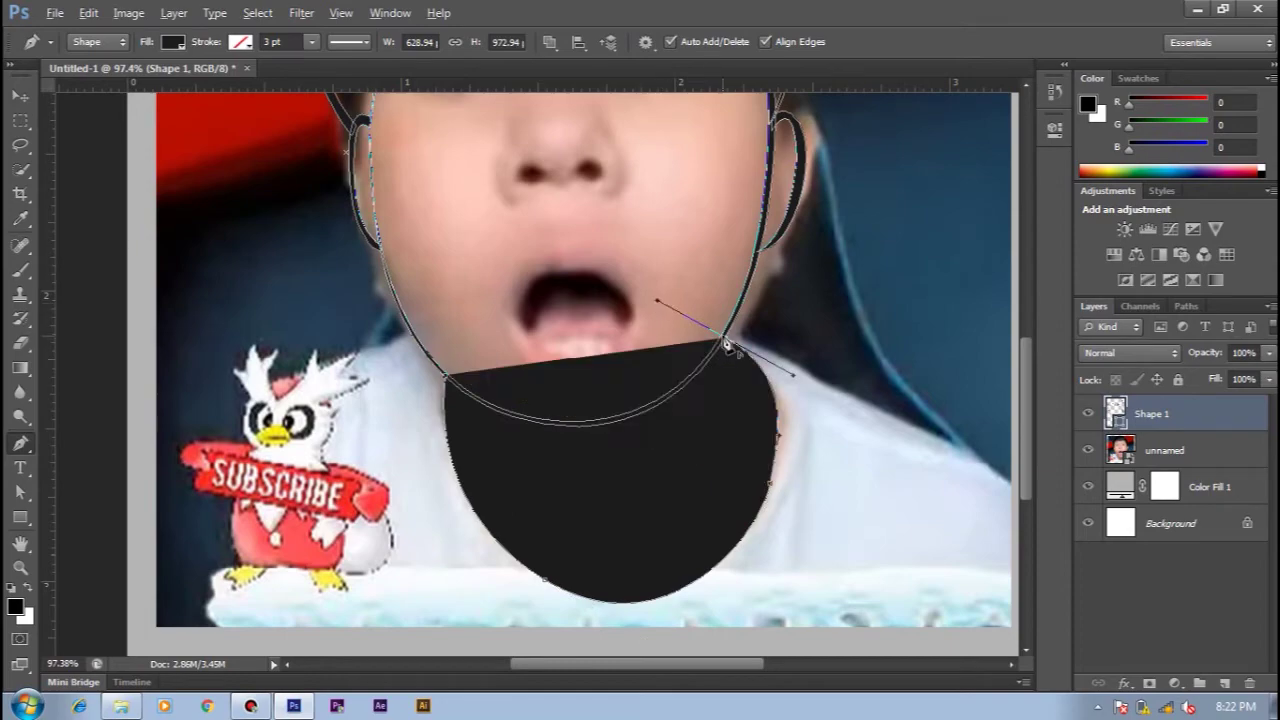
pyautogui.moveTo(775, 450); pyautogui.dragTo(763, 448)
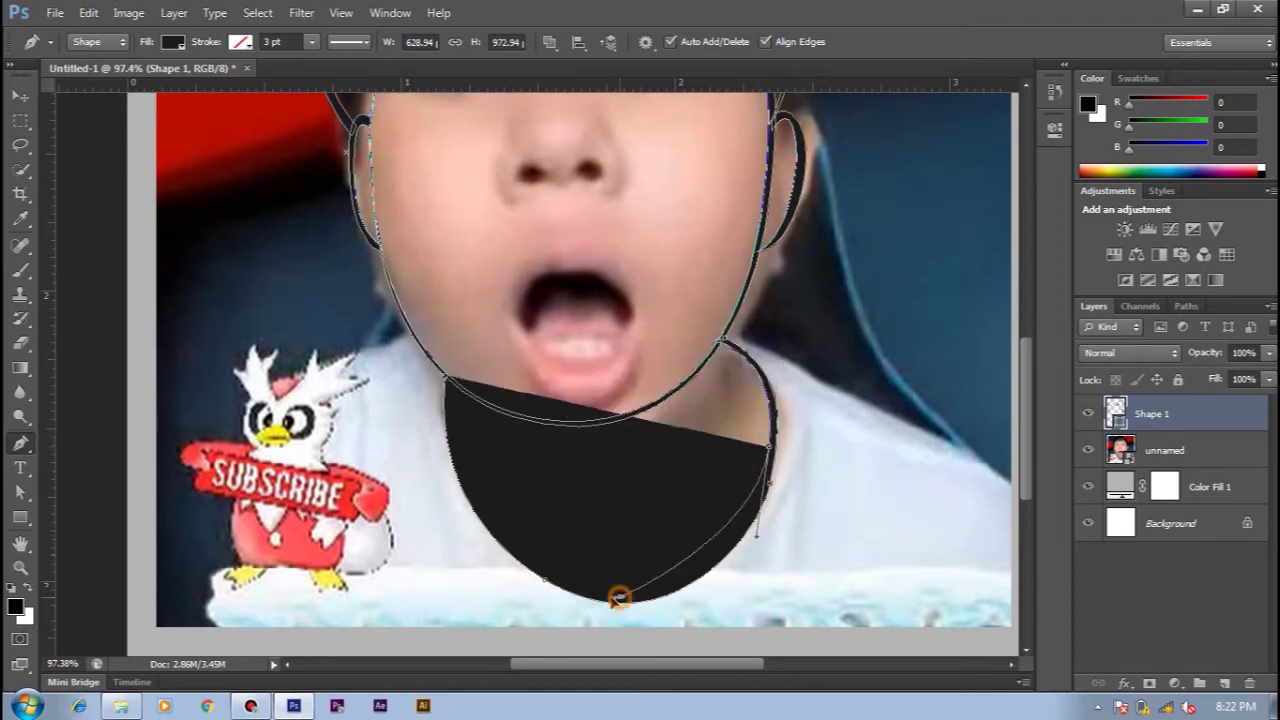
pyautogui.moveTo(617, 597); pyautogui.dragTo(703, 599)
pyautogui.moveTo(448, 383); pyautogui.dragTo(460, 257)
# Reshape the right side of the neck curve with Direct Selection
pyautogui.scroll(2, 460, 420)
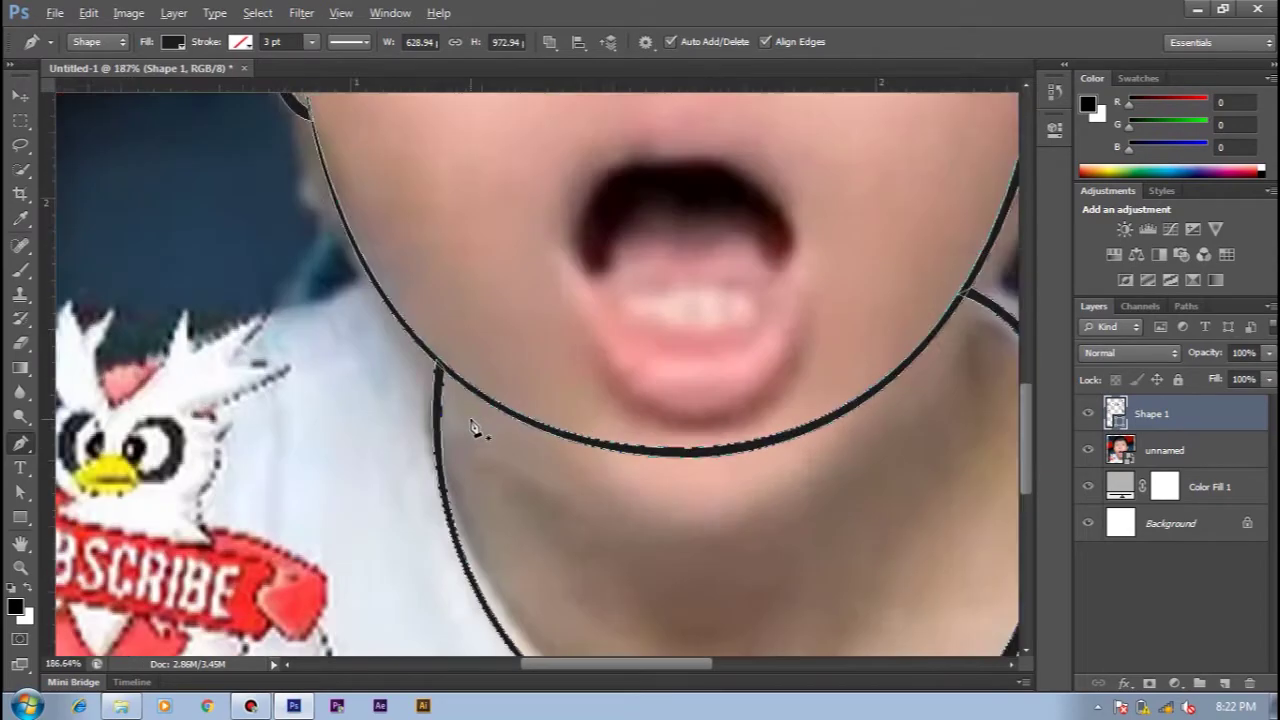
pyautogui.scroll(-3, 470, 430)
pyautogui.scroll(2, 650, 500)
pyautogui.press('a')
pyautogui.click(657, 470)
pyautogui.moveTo(657, 470); pyautogui.dragTo(663, 410)
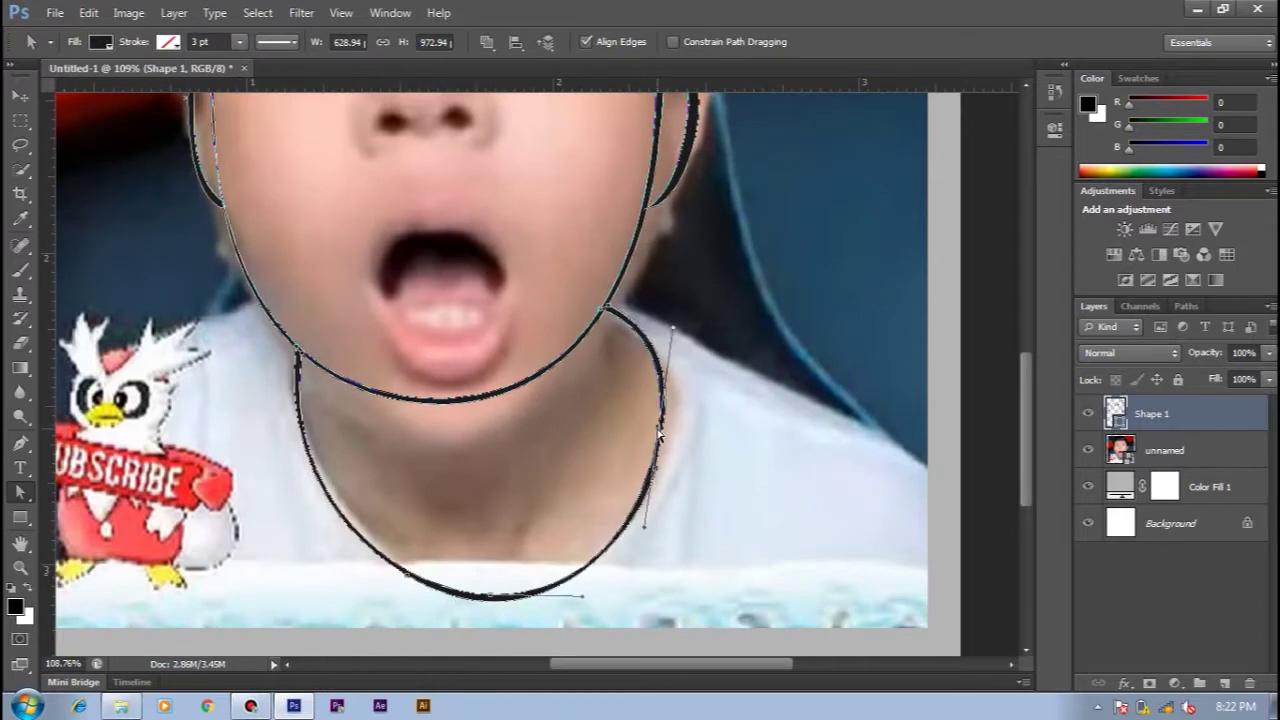
# Start the shoulder line at the neck and curve it outward along the shirt
pyautogui.press('p')
pyautogui.scroll(2, 660, 335)
pyautogui.click(690, 345)
pyautogui.keyDown('alt'); pyautogui.scroll(-3, 690, 345); pyautogui.keyUp('alt')
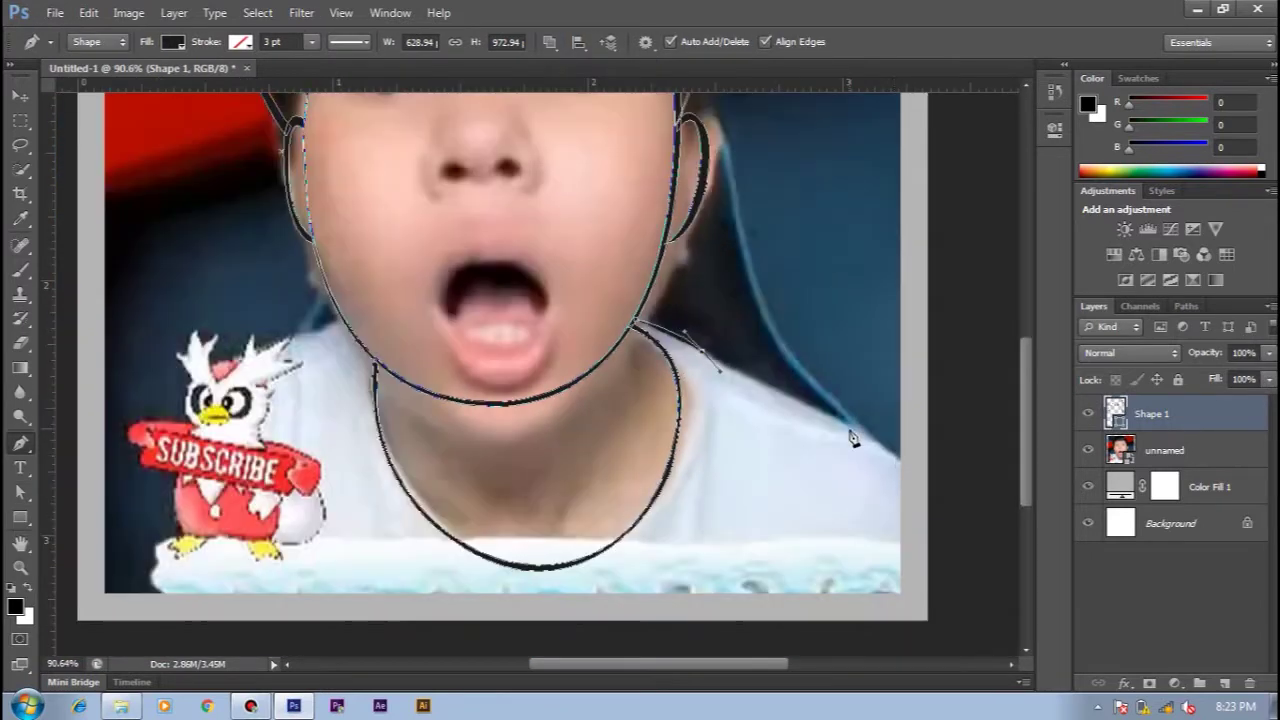
pyautogui.click(930, 512)
pyautogui.keyDown('alt'); pyautogui.scroll(3, 935, 515); pyautogui.keyUp('alt')
pyautogui.keyDown('ctrl'); pyautogui.click(845, 400); pyautogui.keyUp('ctrl')
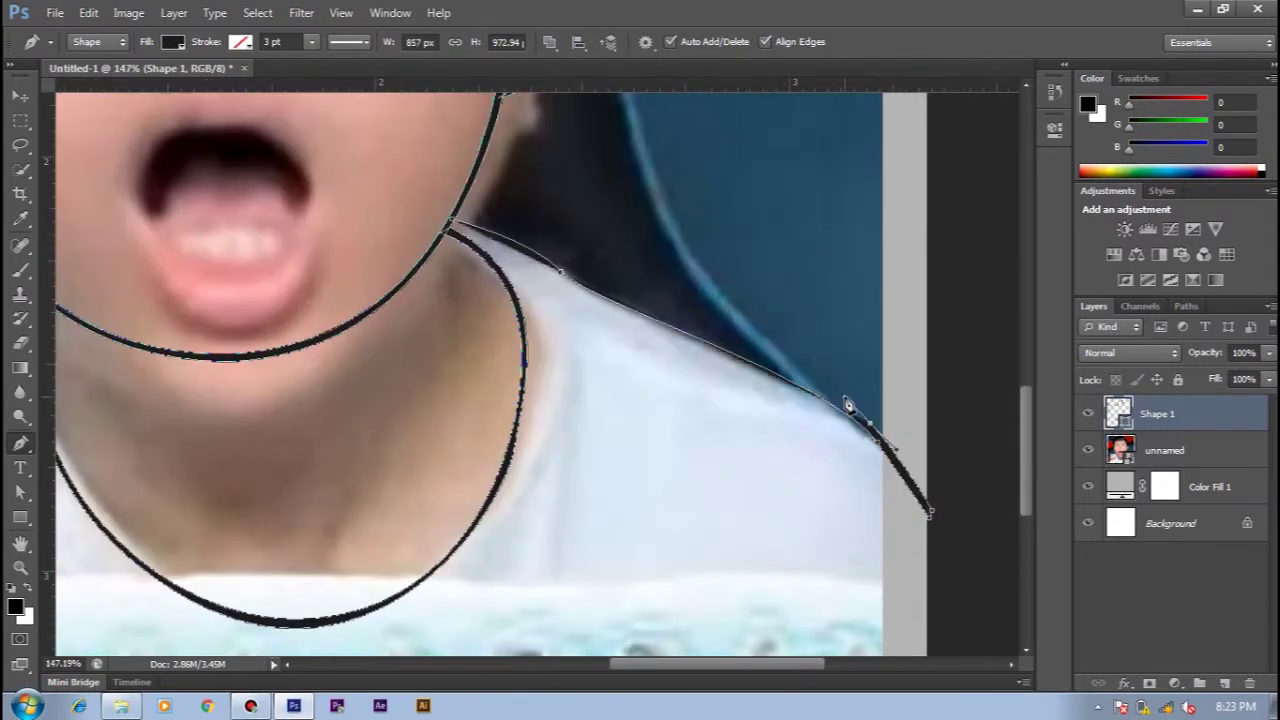
pyautogui.moveTo(815, 393); pyautogui.dragTo(543, 245)
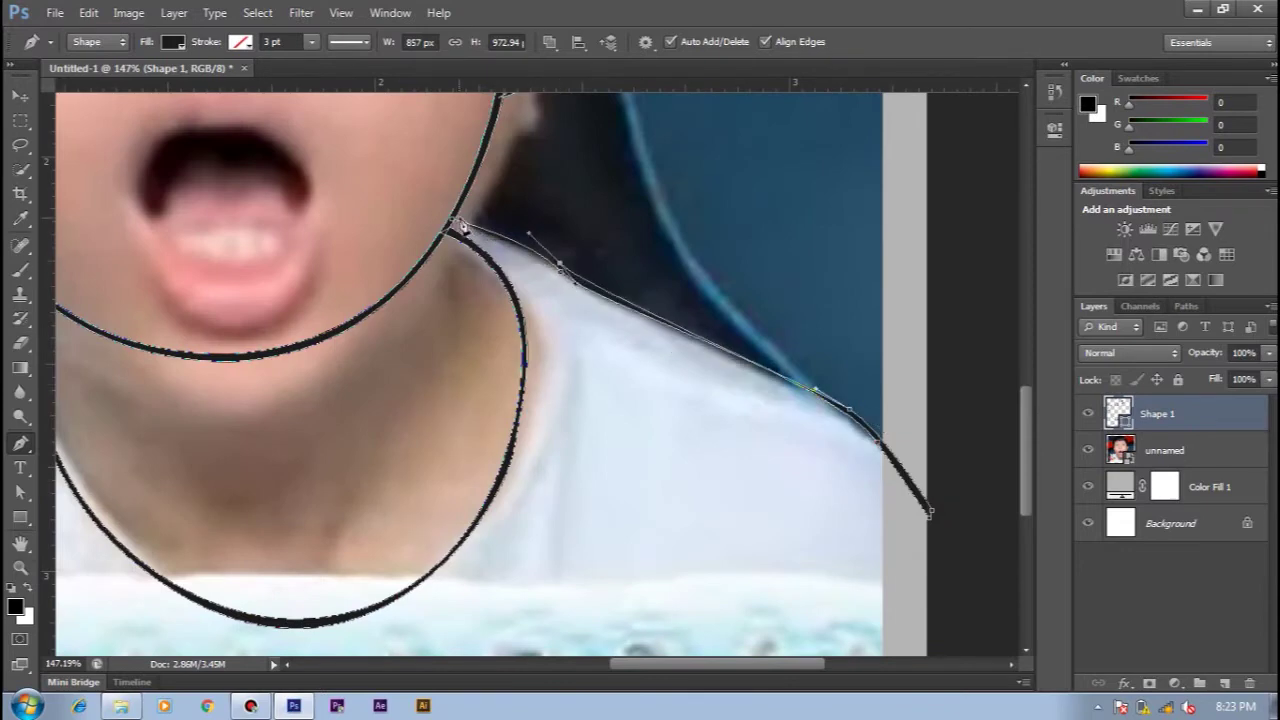
# Extend the shoulder line down past the mascot and bend it to follow the outline
pyautogui.keyDown('alt'); pyautogui.scroll(-3, 455, 222); pyautogui.keyUp('alt')
pyautogui.keyDown('alt'); pyautogui.scroll(1, 640, 400); pyautogui.keyUp('alt')
pyautogui.keyDown('alt'); pyautogui.scroll(-1, 640, 400); pyautogui.keyUp('alt')
pyautogui.moveTo(407, 325); pyautogui.dragTo(380, 375)
pyautogui.click(384, 540)
pyautogui.scroll(1, 300, 590)
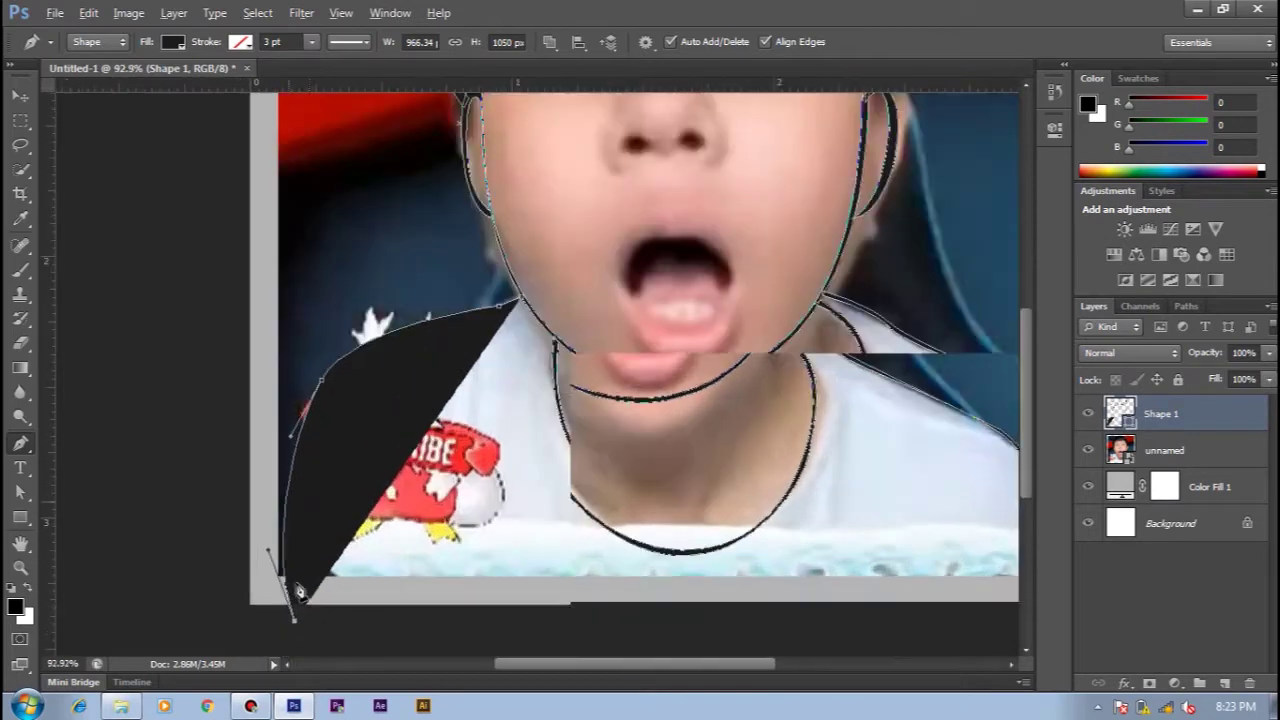
pyautogui.moveTo(322, 381); pyautogui.dragTo(360, 345)
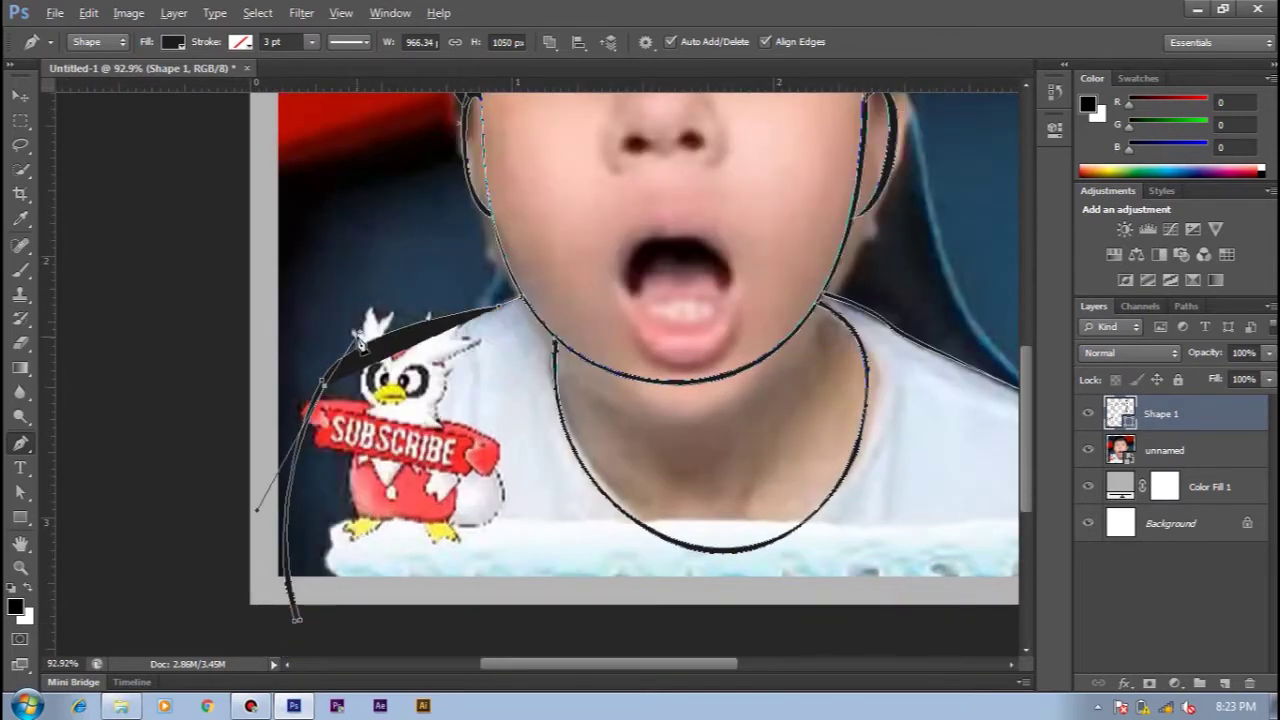
pyautogui.keyDown('alt'); pyautogui.scroll(2, 360, 350); pyautogui.keyUp('alt')
pyautogui.moveTo(523, 300); pyautogui.dragTo(555, 300)
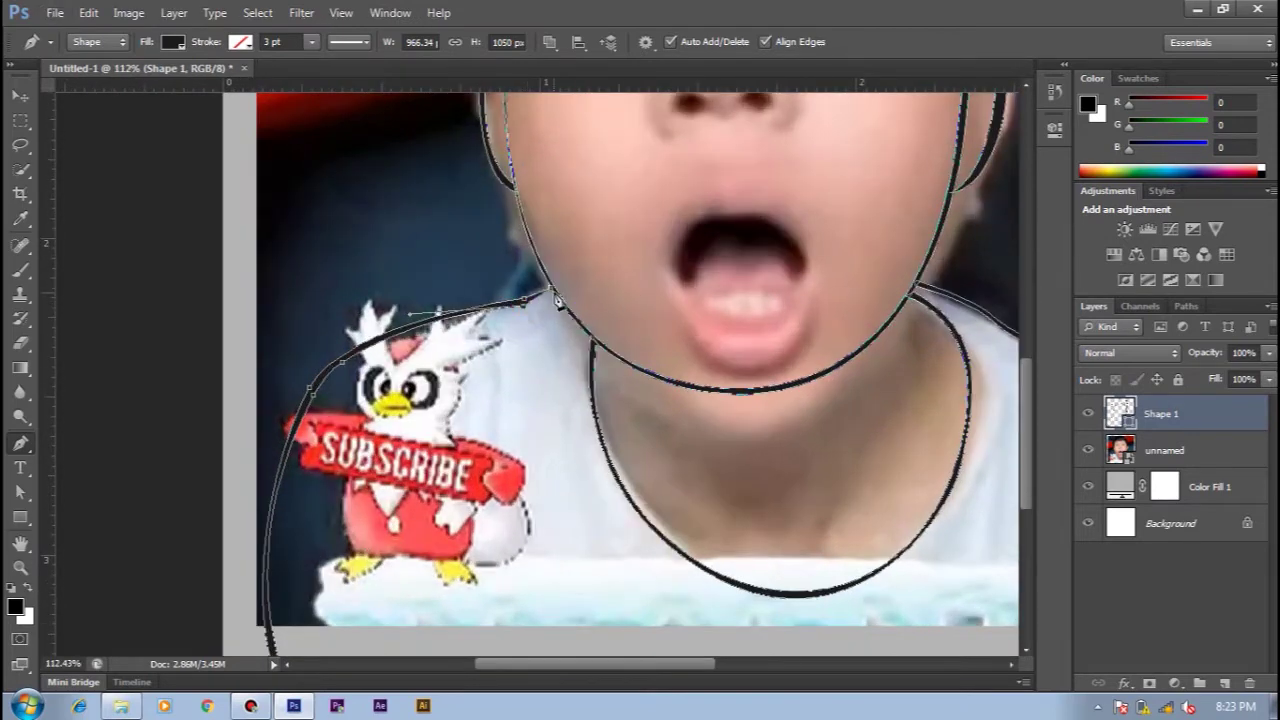
# Hide the photo layer to check the line art
pyautogui.press('v')
pyautogui.click(555, 298)
pyautogui.scroll(-3, 555, 298)
pyautogui.scroll(-3, 555, 298)
pyautogui.click(1088, 450)
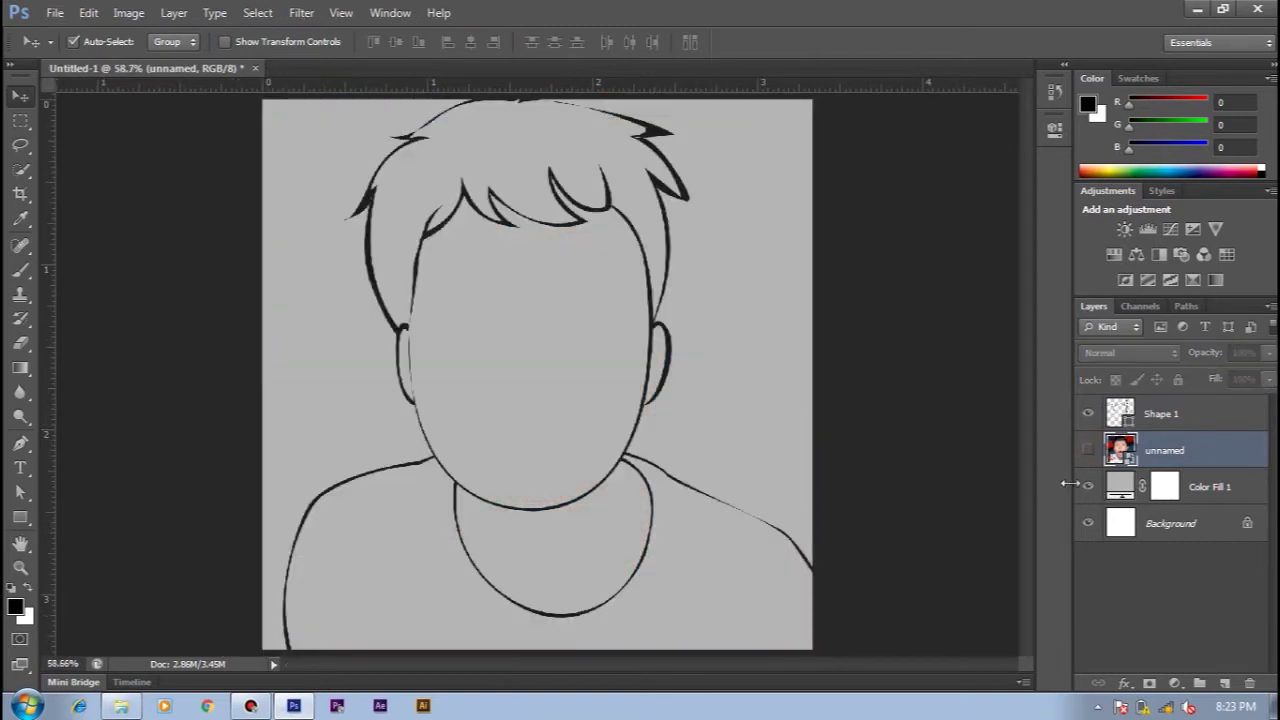
# Show the photo again and refine the curve and tip of the right hair strand
pyautogui.scroll(3, 629, 380)
pyautogui.click(1088, 450)
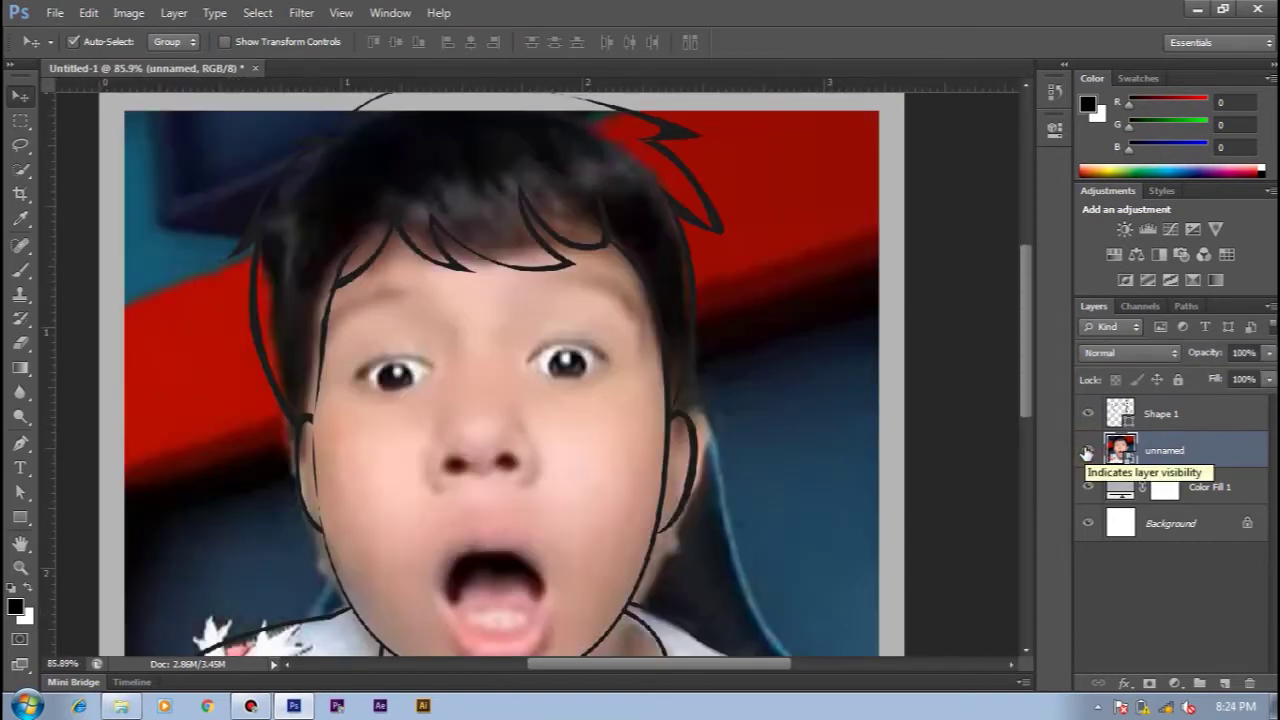
pyautogui.scroll(-3, 643, 488)
pyautogui.scroll(2, 405, 370)
pyautogui.press('a')
pyautogui.click(797, 372)
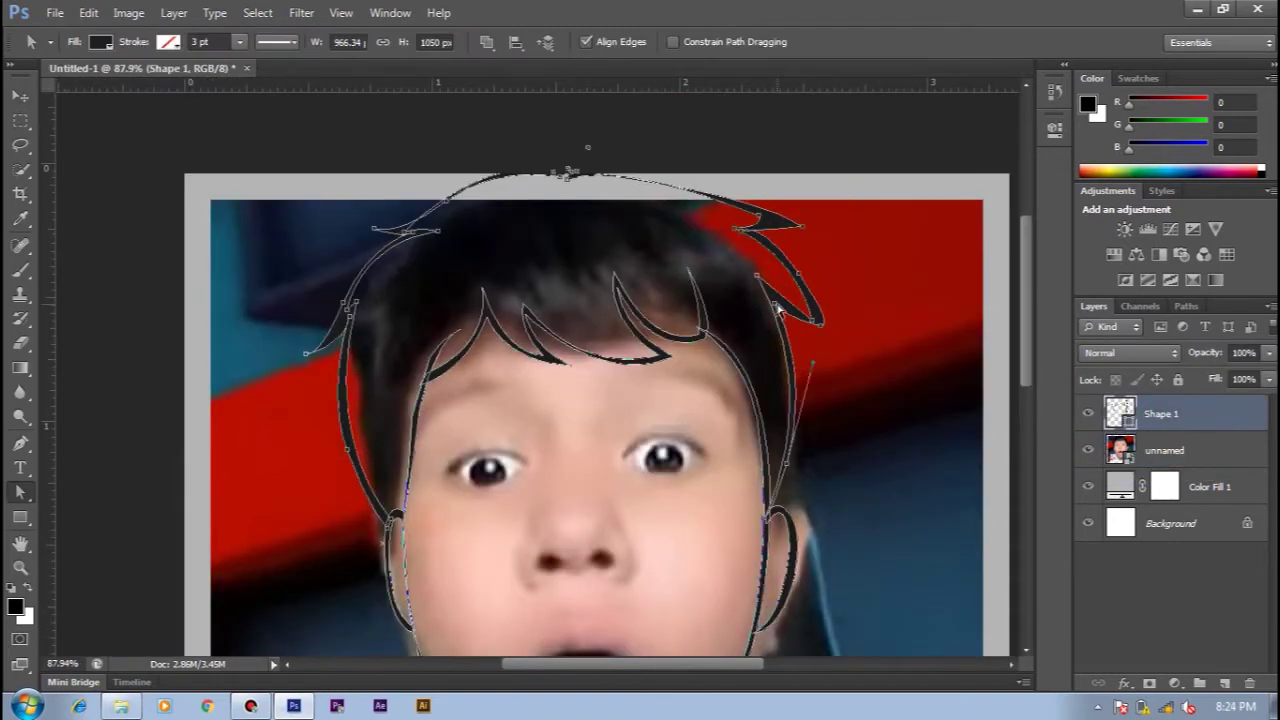
pyautogui.moveTo(814, 363); pyautogui.dragTo(810, 460)
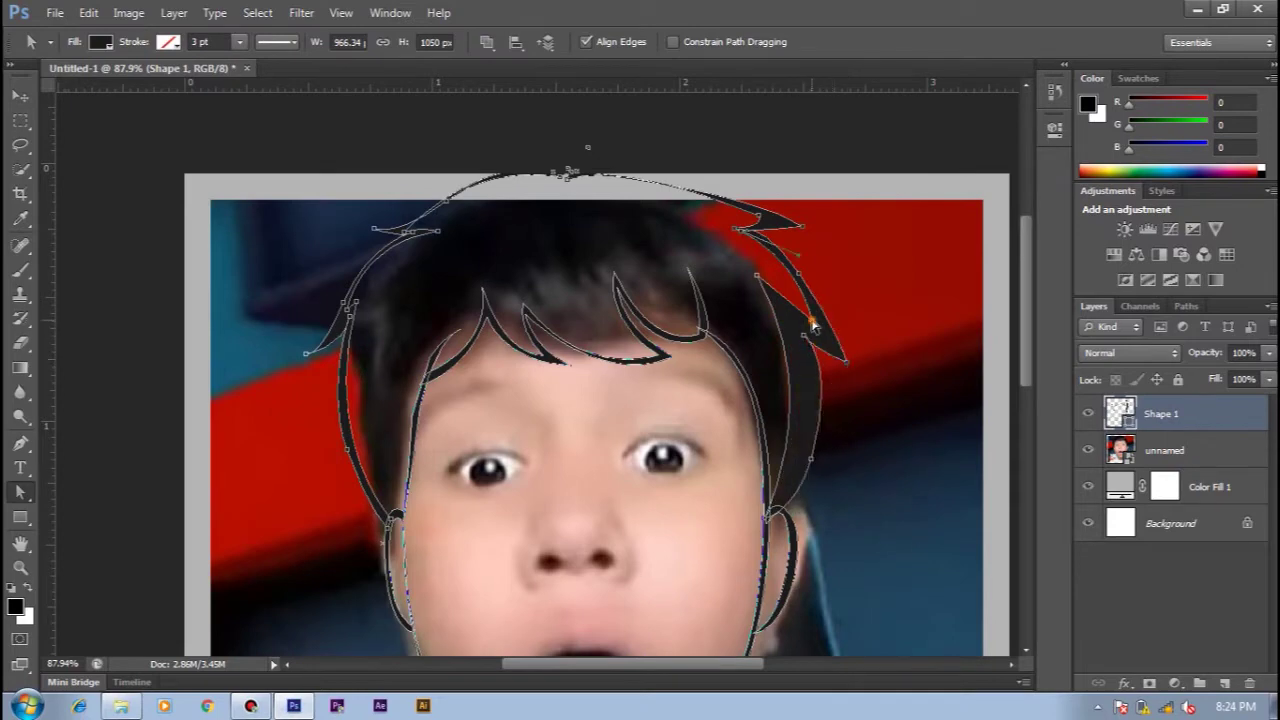
pyautogui.moveTo(757, 283); pyautogui.dragTo(858, 412)
# Hide the photo and reshape the left shoulder line's lower end, moving its end anchor inward
pyautogui.press('v')
pyautogui.click(860, 430)
pyautogui.scroll(-2, 860, 430)
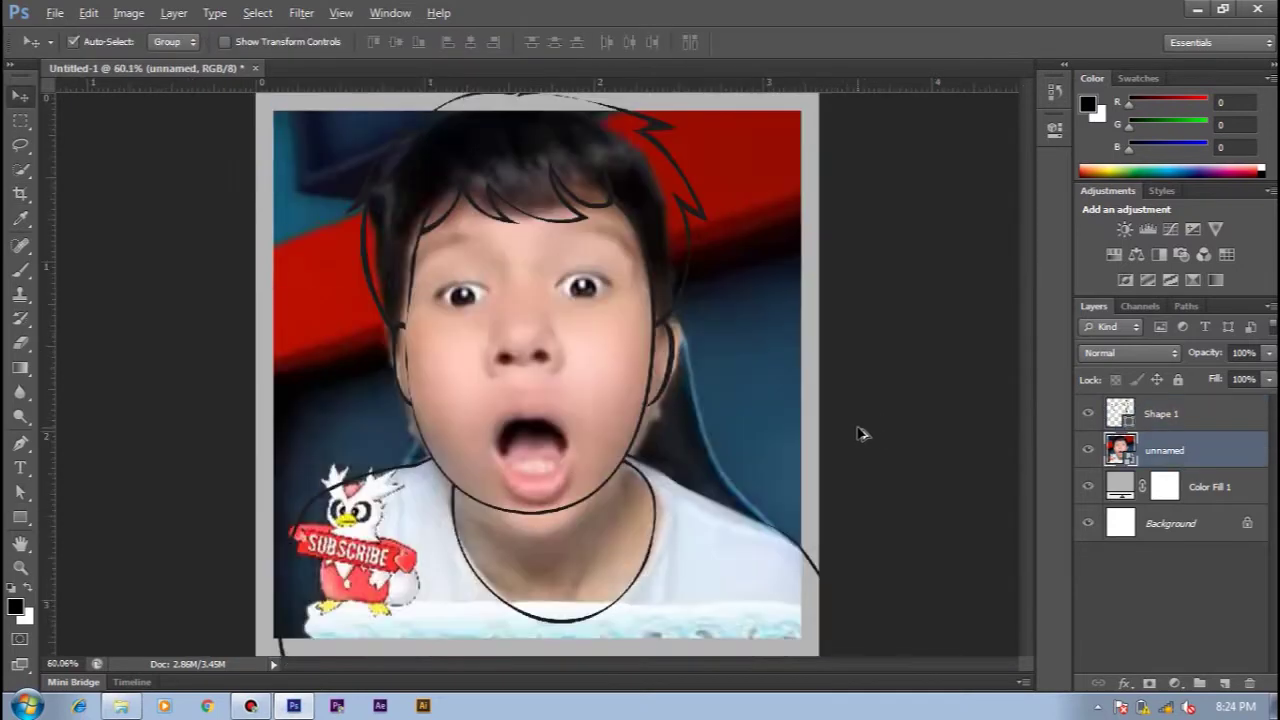
pyautogui.click(1088, 451)
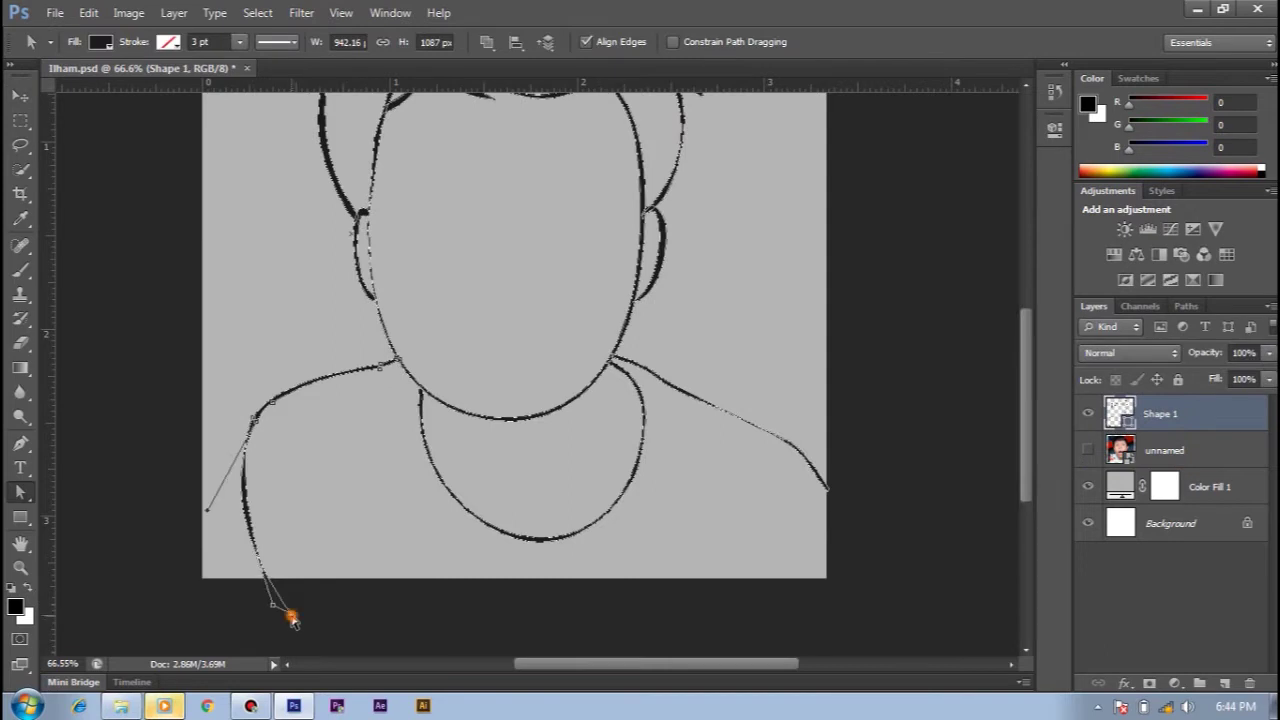
pyautogui.moveTo(286, 609); pyautogui.dragTo(357, 611)
pyautogui.moveTo(274, 404); pyautogui.dragTo(282, 420)
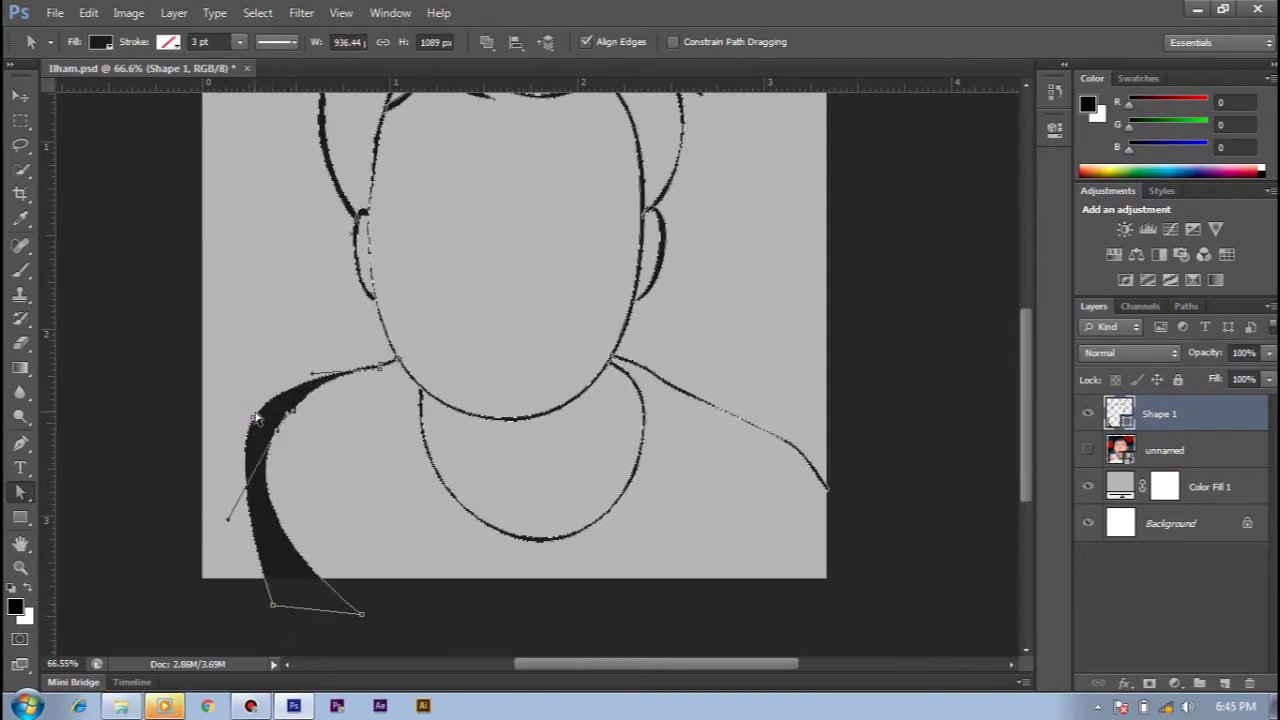
pyautogui.moveTo(272, 604)
pyautogui.mouseDown()
pyautogui.moveTo(327, 604)
pyautogui.moveTo(263, 537)
pyautogui.mouseUp()
pyautogui.scroll(-1, 598, 540)
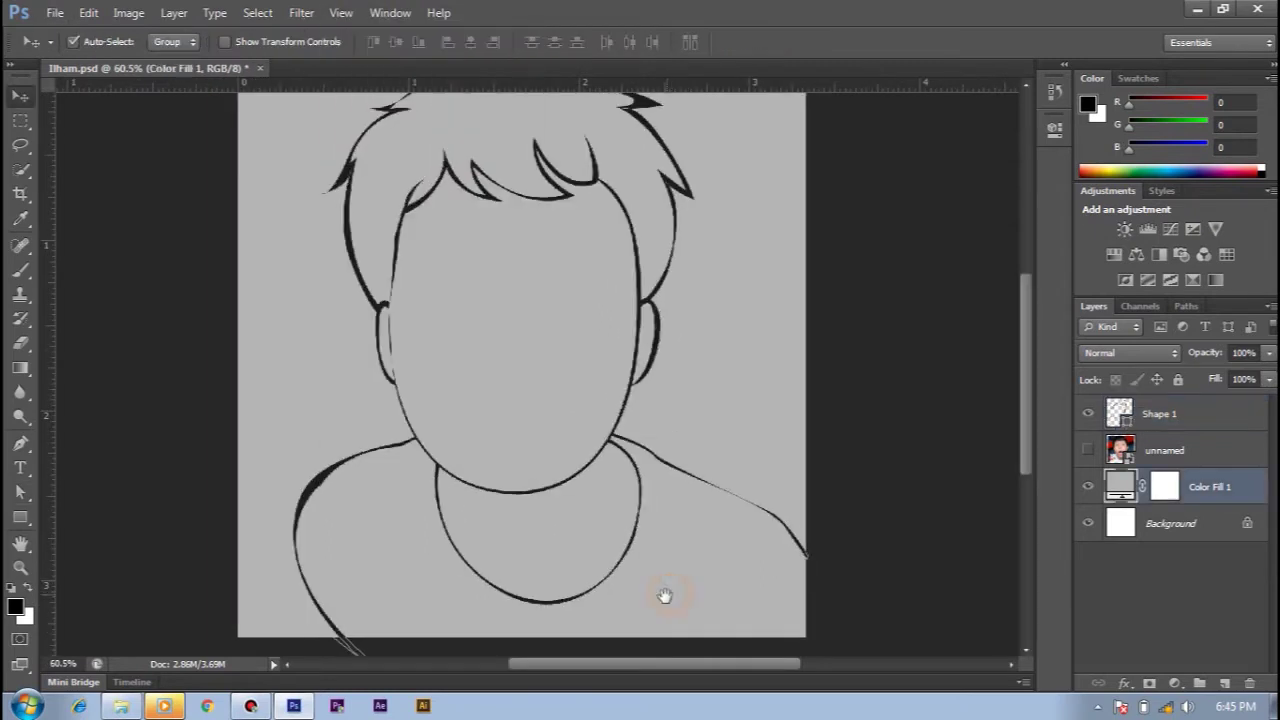
# Pull the right shoulder line's end down to the canvas bottom and reshape its curve
pyautogui.press('a')
pyautogui.click(737, 463)
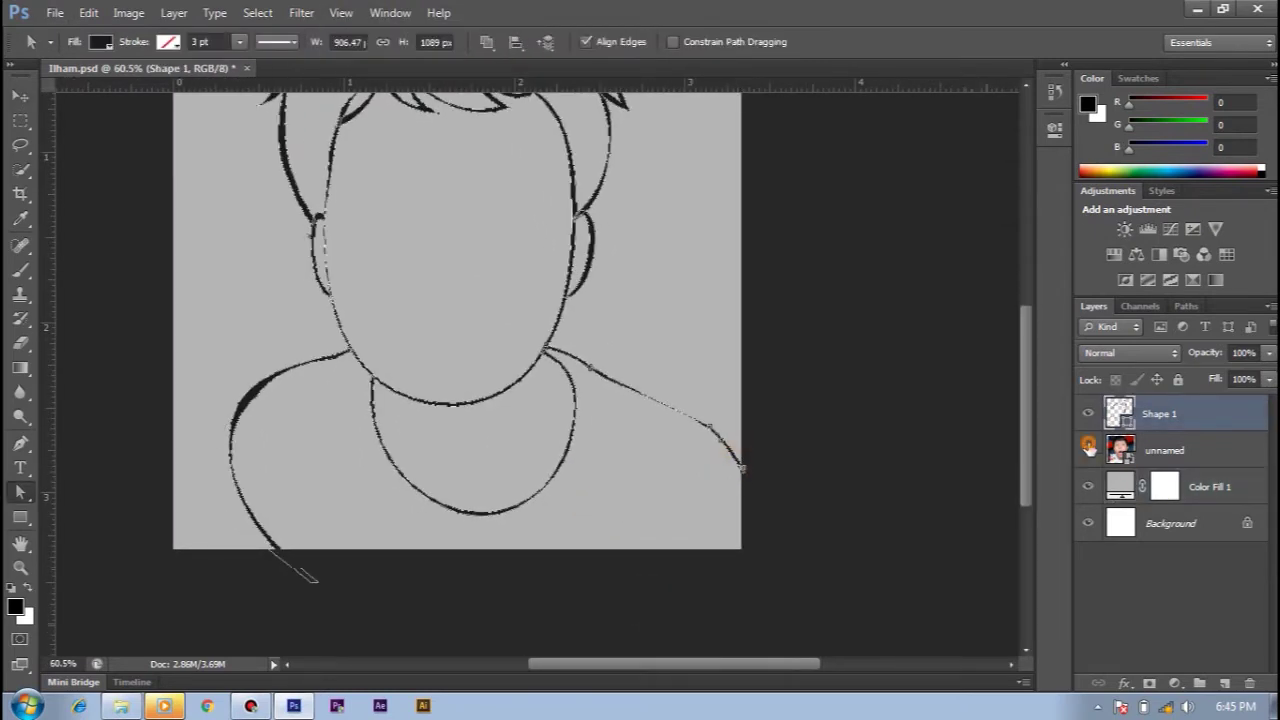
pyautogui.moveTo(743, 478); pyautogui.dragTo(740, 546)
pyautogui.moveTo(718, 443); pyautogui.dragTo(727, 437)
pyautogui.scroll(3, 614, 383)
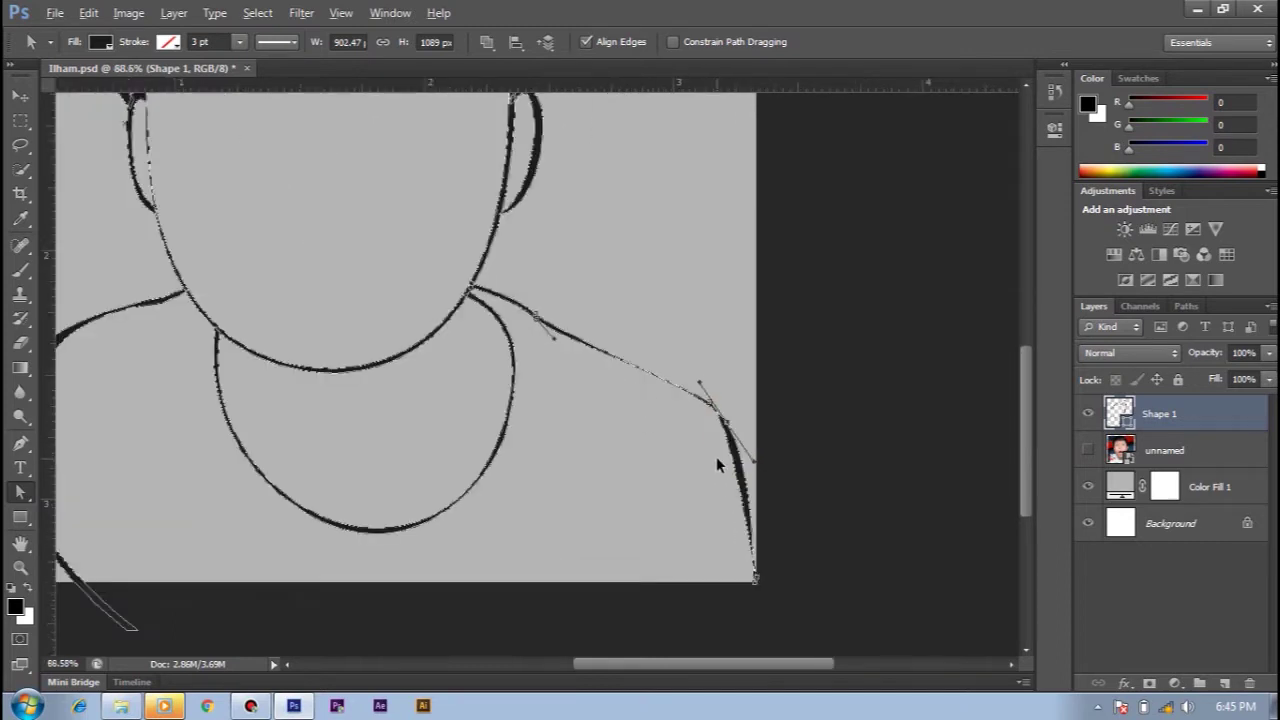
pyautogui.scroll(3, 614, 383)
# Taper the right shoulder stroke into a fine line at its lower end
pyautogui.moveTo(700, 357); pyautogui.dragTo(726, 411)
pyautogui.scroll(-3, 690, 450)
pyautogui.scroll(-1, 690, 450)
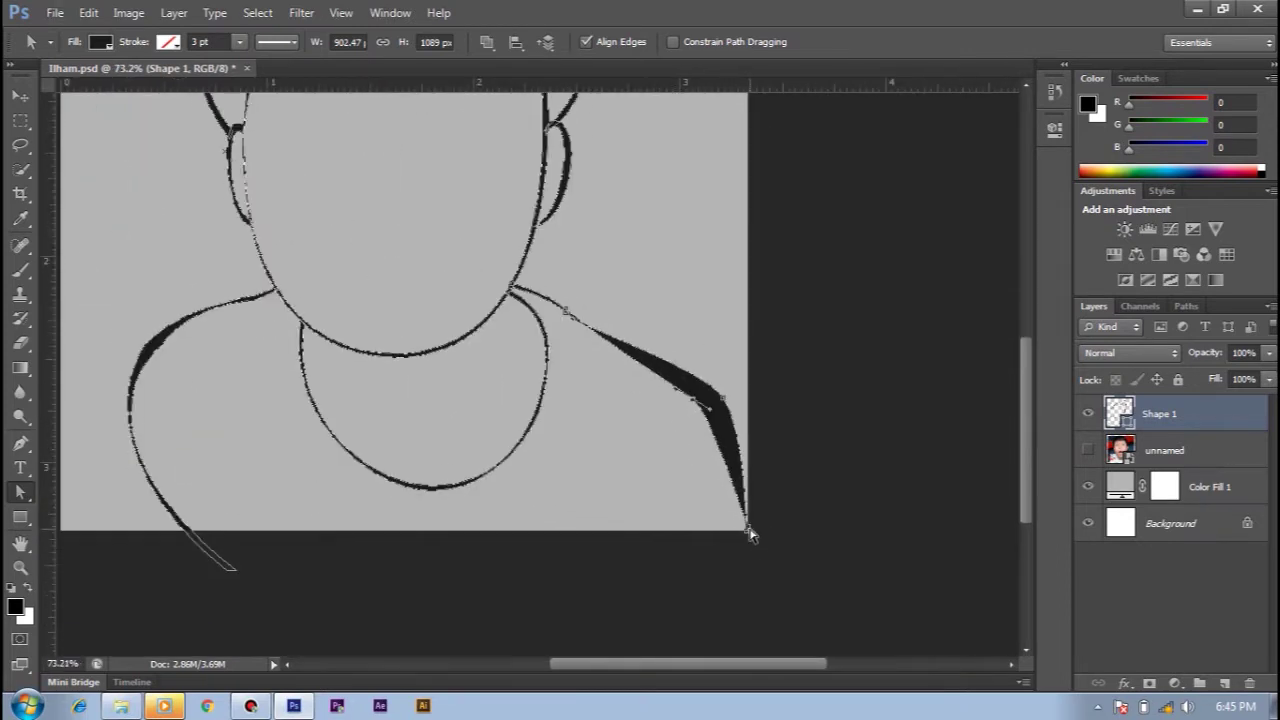
pyautogui.moveTo(700, 558); pyautogui.dragTo(707, 558)
pyautogui.moveTo(726, 401)
pyautogui.mouseDown()
pyautogui.moveTo(686, 378)
pyautogui.moveTo(697, 399)
pyautogui.mouseUp()
pyautogui.scroll(-2, 624, 424)
pyautogui.scroll(1, 364, 511)
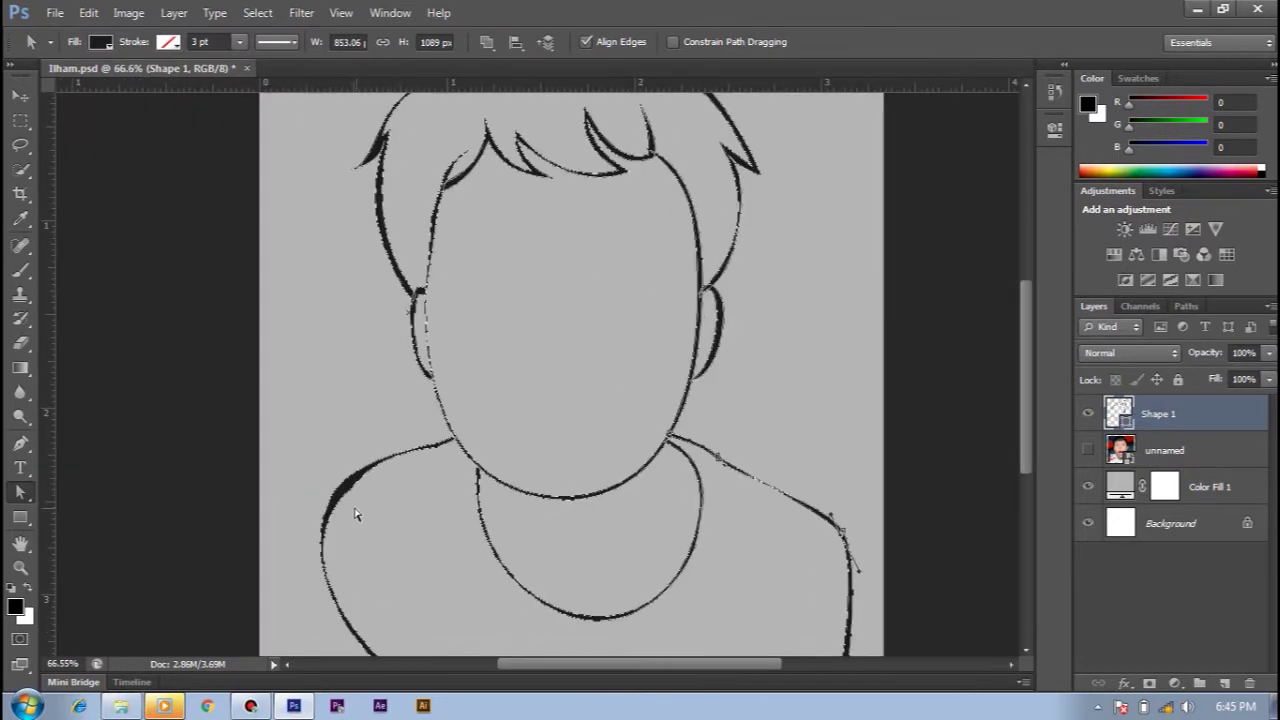
# Select a left shoulder anchor, then toggle the photo off and on to compare
pyautogui.click(335, 500)
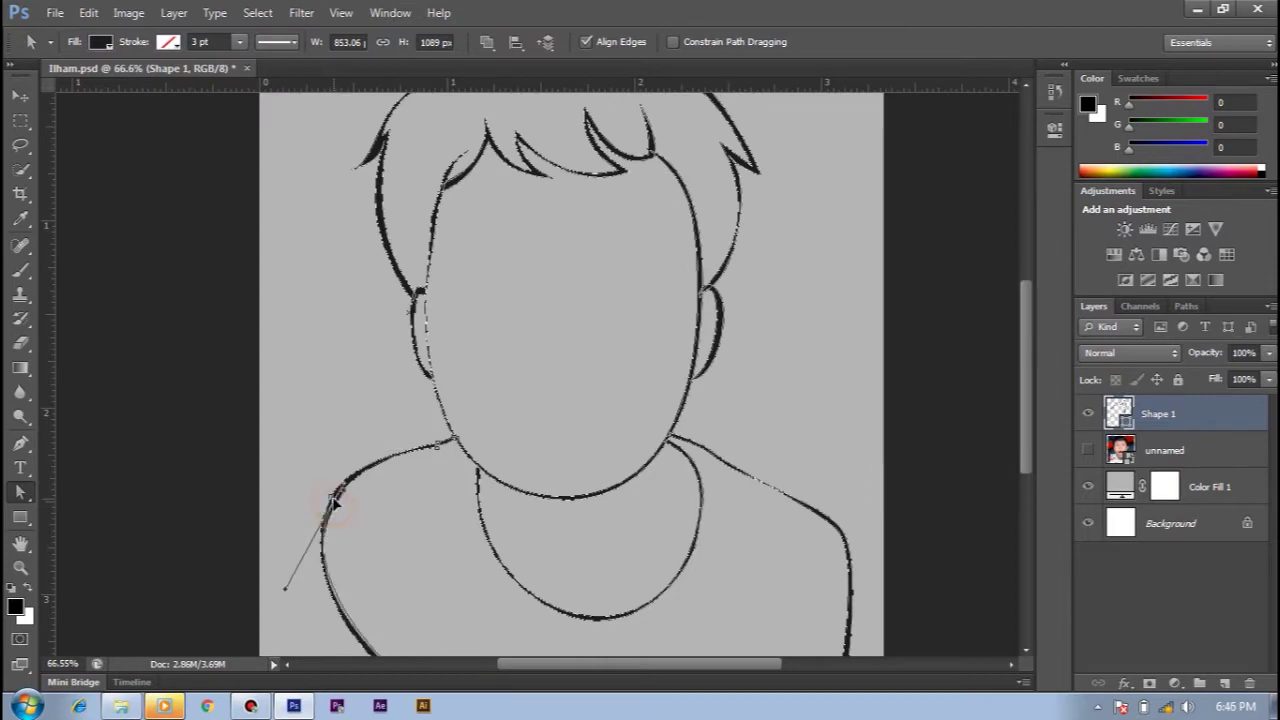
pyautogui.press('v')
pyautogui.scroll(-2, 229, 473)
pyautogui.scroll(1, 229, 473)
pyautogui.click(1088, 450)
pyautogui.click(1088, 450)
pyautogui.scroll(3, 563, 506)
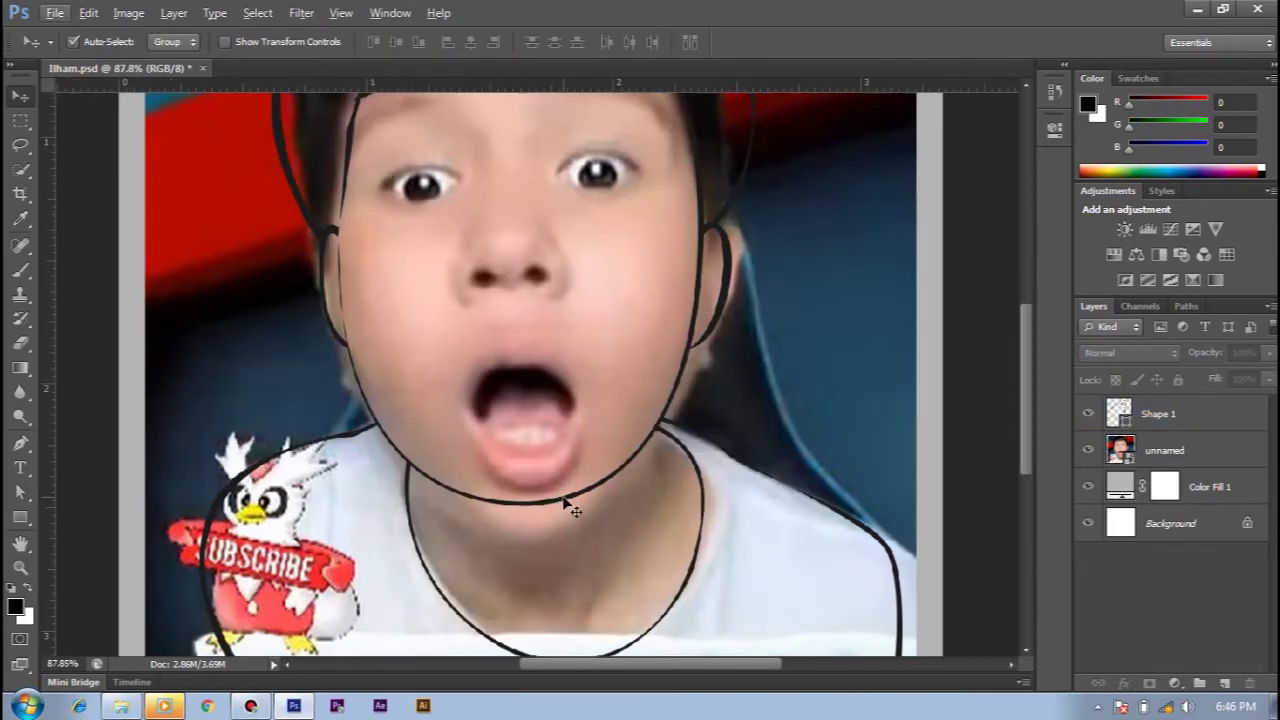
# Draw the short neck strokes under the chin, toggling the photo to check them
pyautogui.click(563, 506)
pyautogui.press('p')
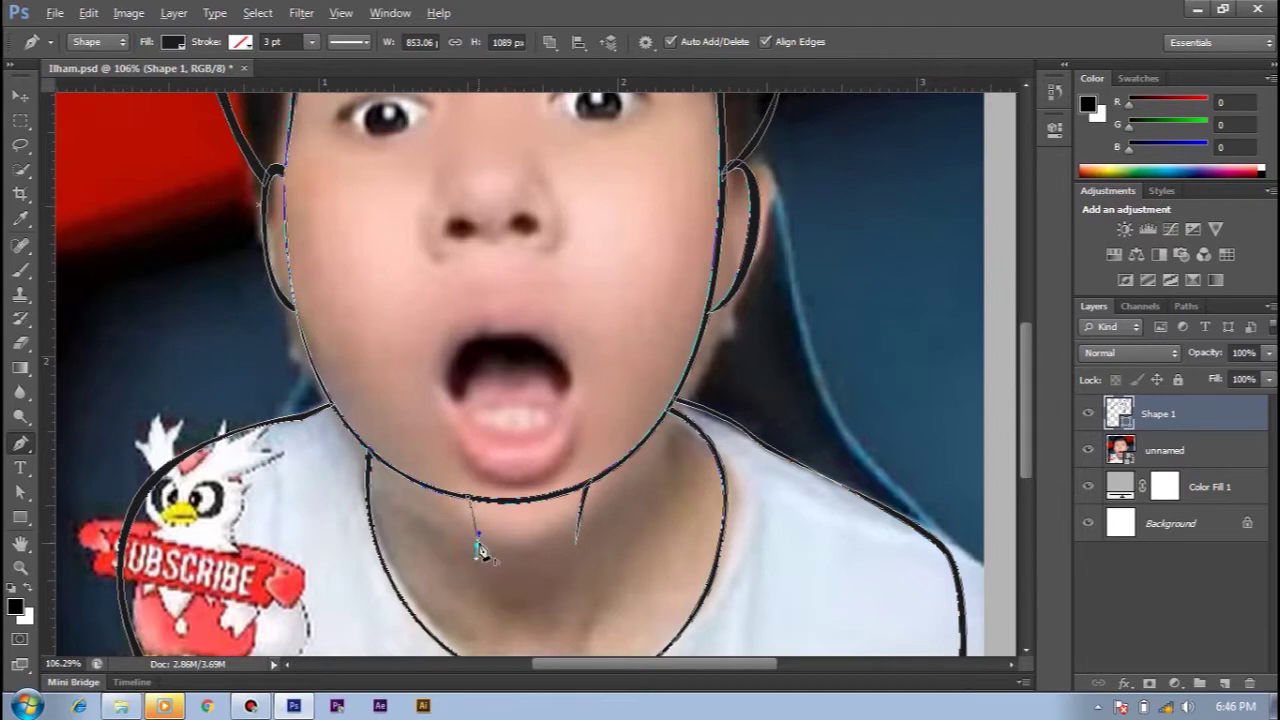
pyautogui.press('a')
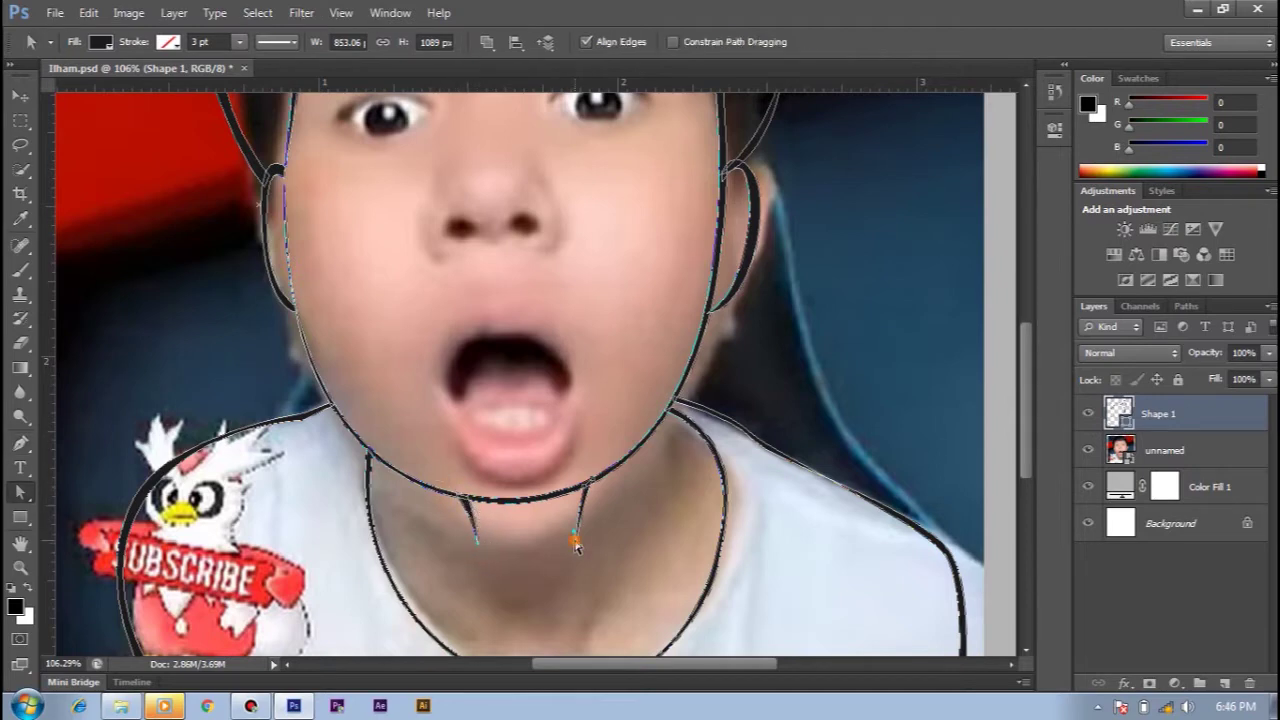
pyautogui.press('v')
pyautogui.click(600, 500)
pyautogui.scroll(-3, 629, 514)
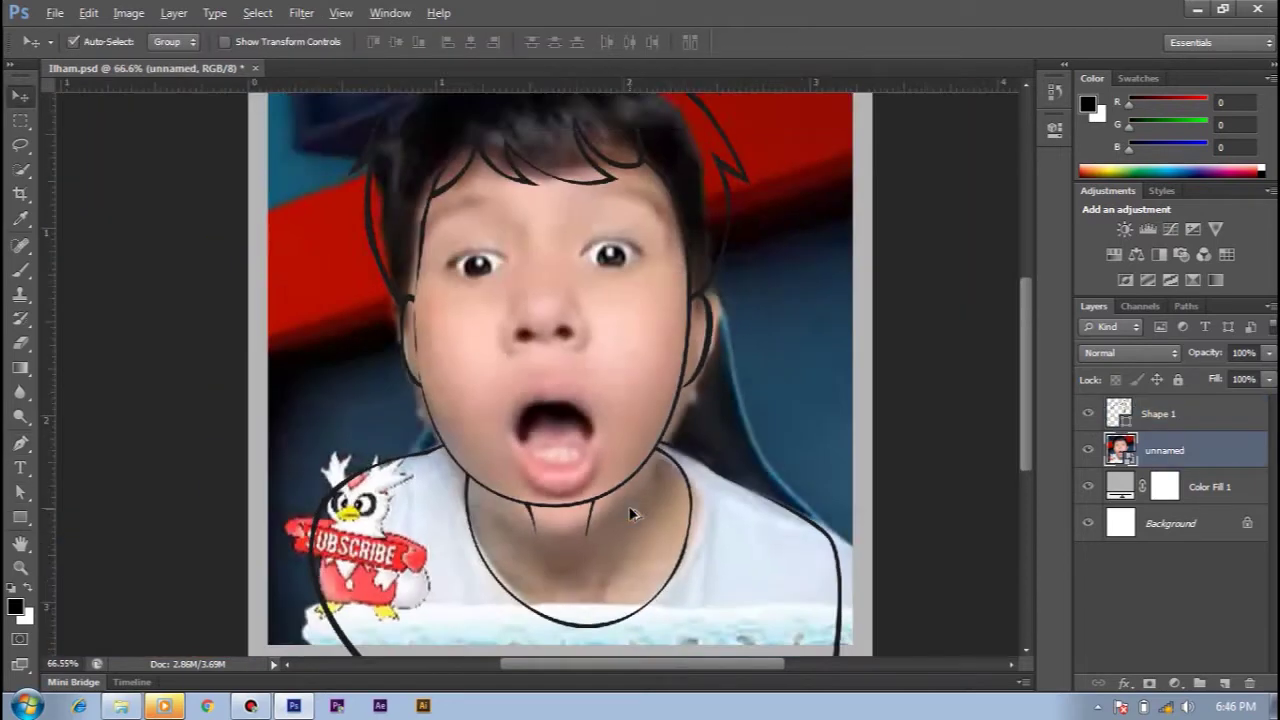
pyautogui.click(1088, 451)
pyautogui.click(1088, 451)
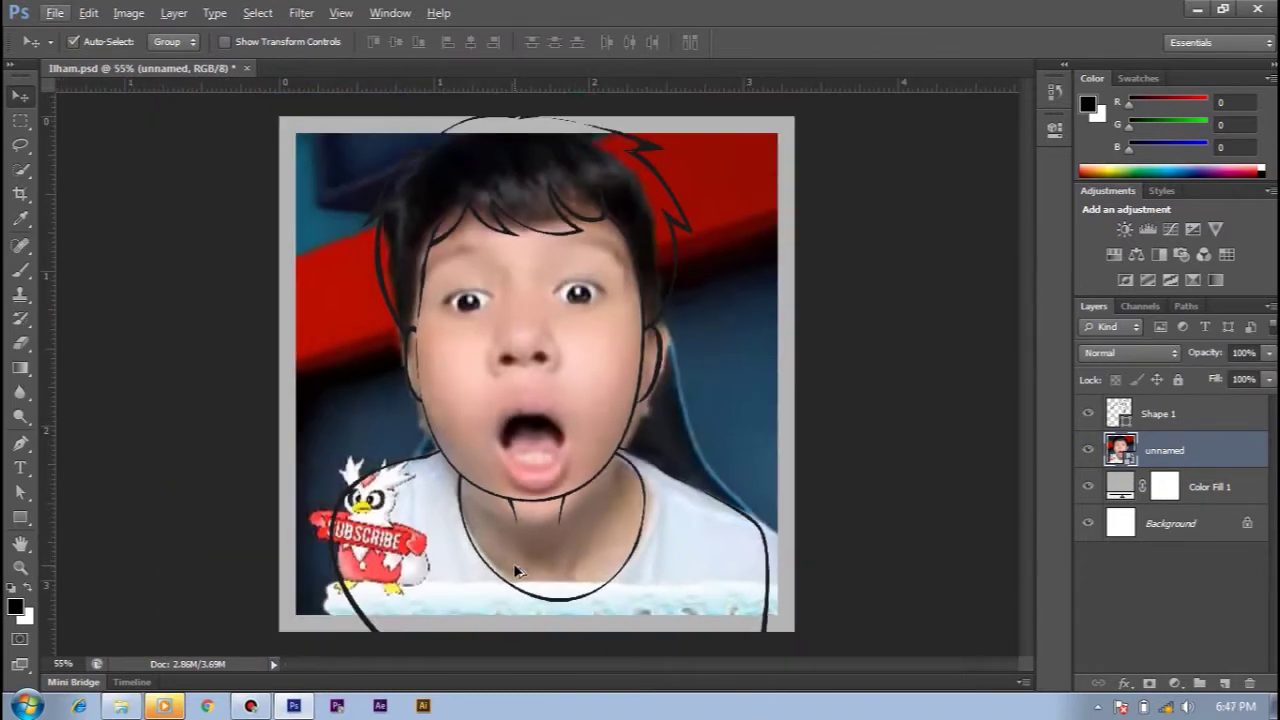
pyautogui.click(1088, 451)
pyautogui.click(1088, 451)
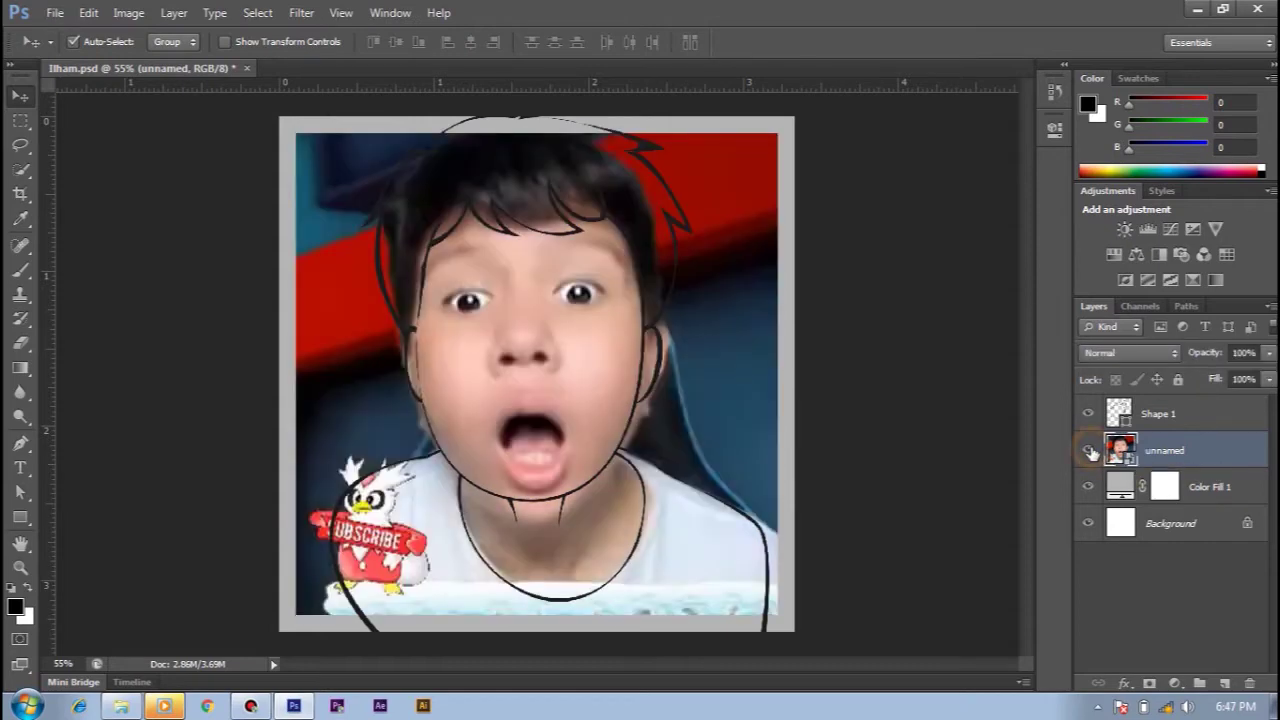
# Drag out the neckline curve below the chin and bend its bottom into a U shape
pyautogui.click(1090, 451)
pyautogui.scroll(3, 654, 463)
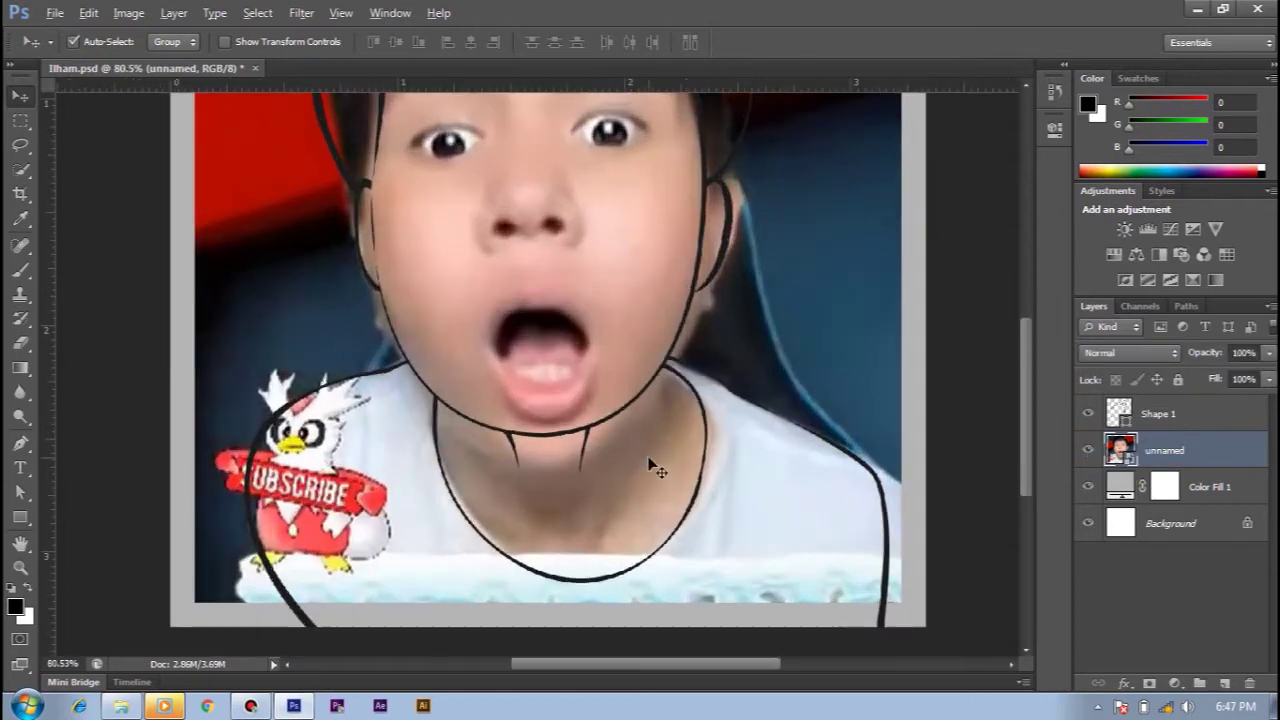
pyautogui.press('a')
pyautogui.click(662, 372)
pyautogui.moveTo(662, 372)
pyautogui.mouseDown()
pyautogui.moveTo(590, 436)
pyautogui.moveTo(684, 489)
pyautogui.mouseUp()
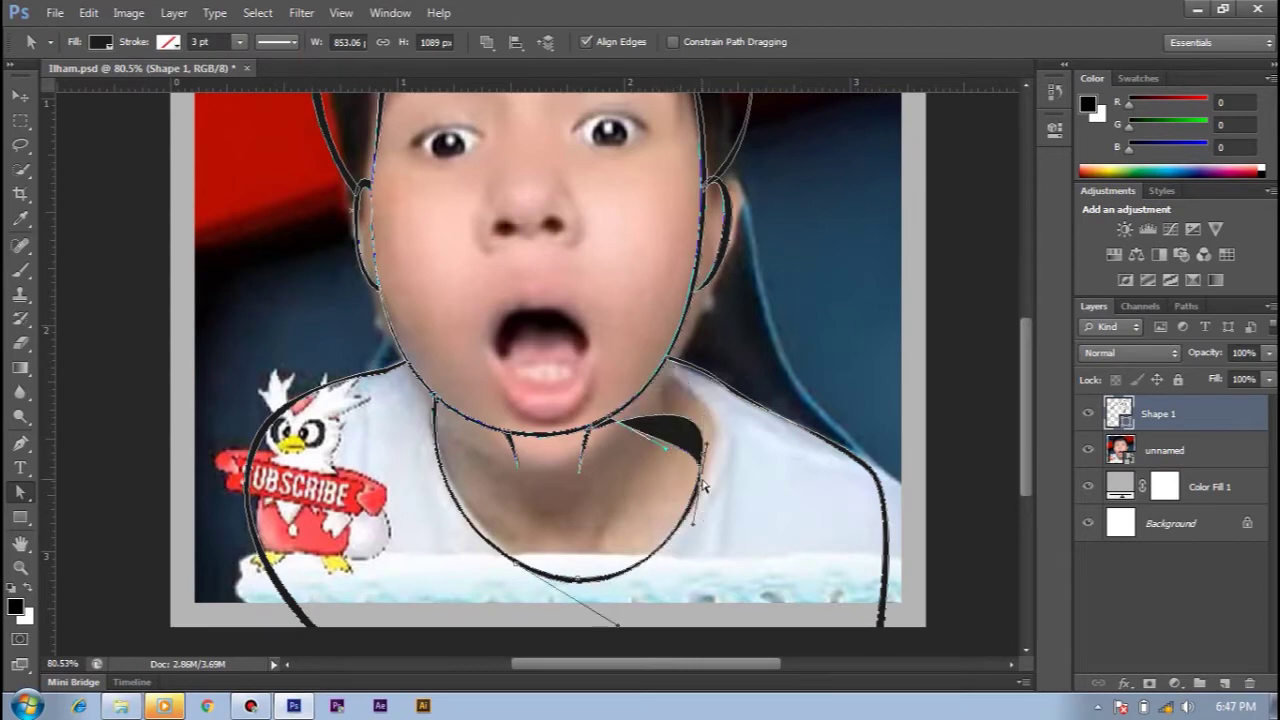
pyautogui.moveTo(684, 489); pyautogui.dragTo(613, 423)
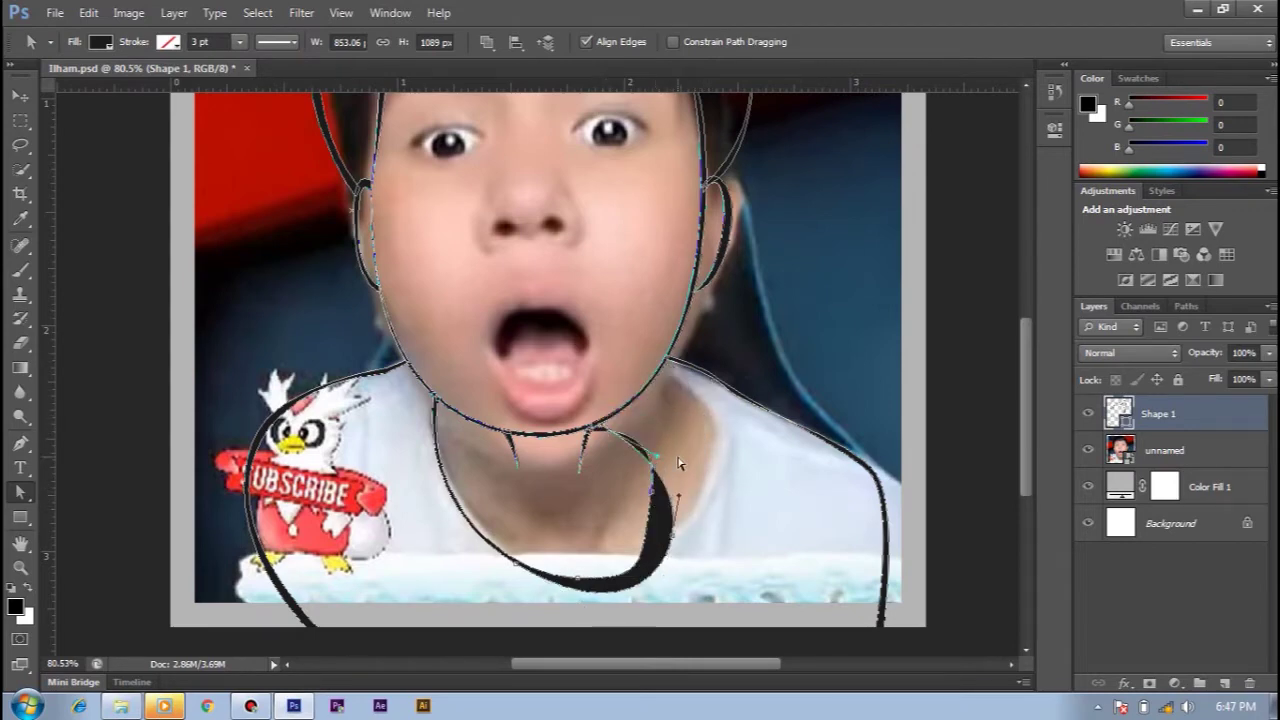
pyautogui.moveTo(577, 583)
pyautogui.mouseDown()
pyautogui.moveTo(610, 595)
pyautogui.moveTo(598, 570)
pyautogui.mouseUp()
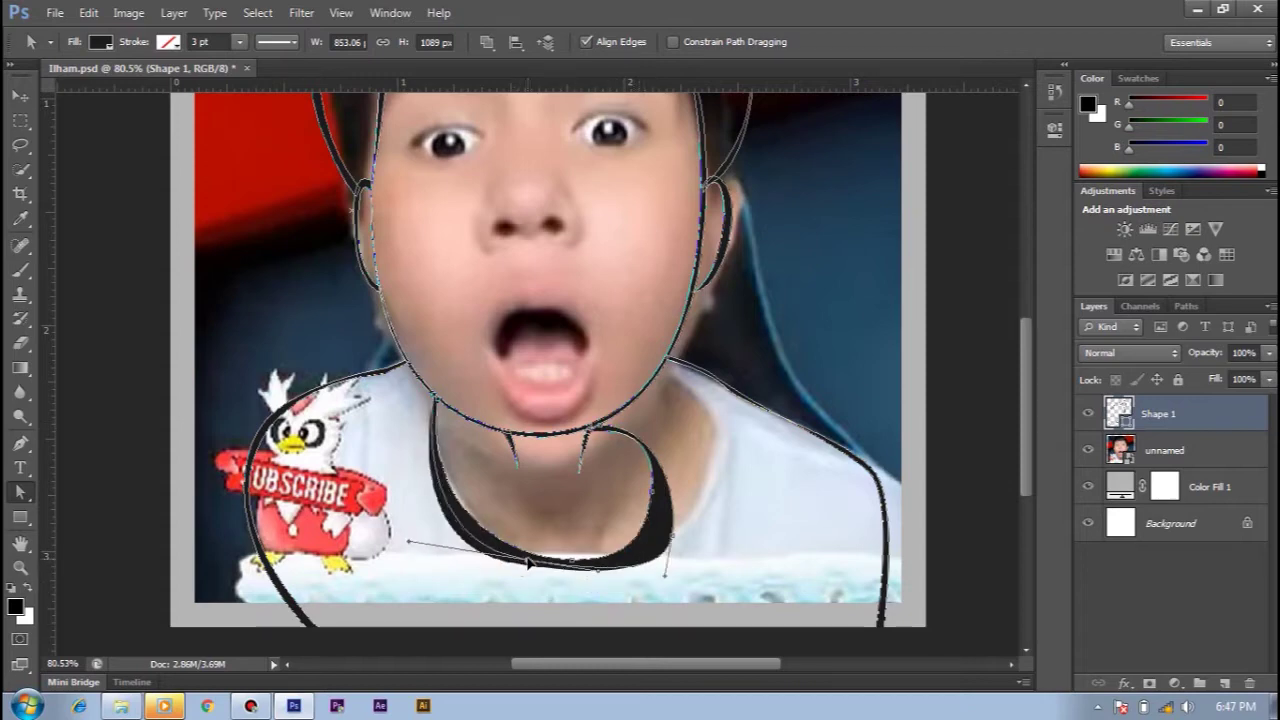
pyautogui.moveTo(680, 540); pyautogui.dragTo(652, 524)
# Reshape the neckline's left and right sides, then fit the whole drawing in view
pyautogui.moveTo(435, 400); pyautogui.dragTo(489, 433)
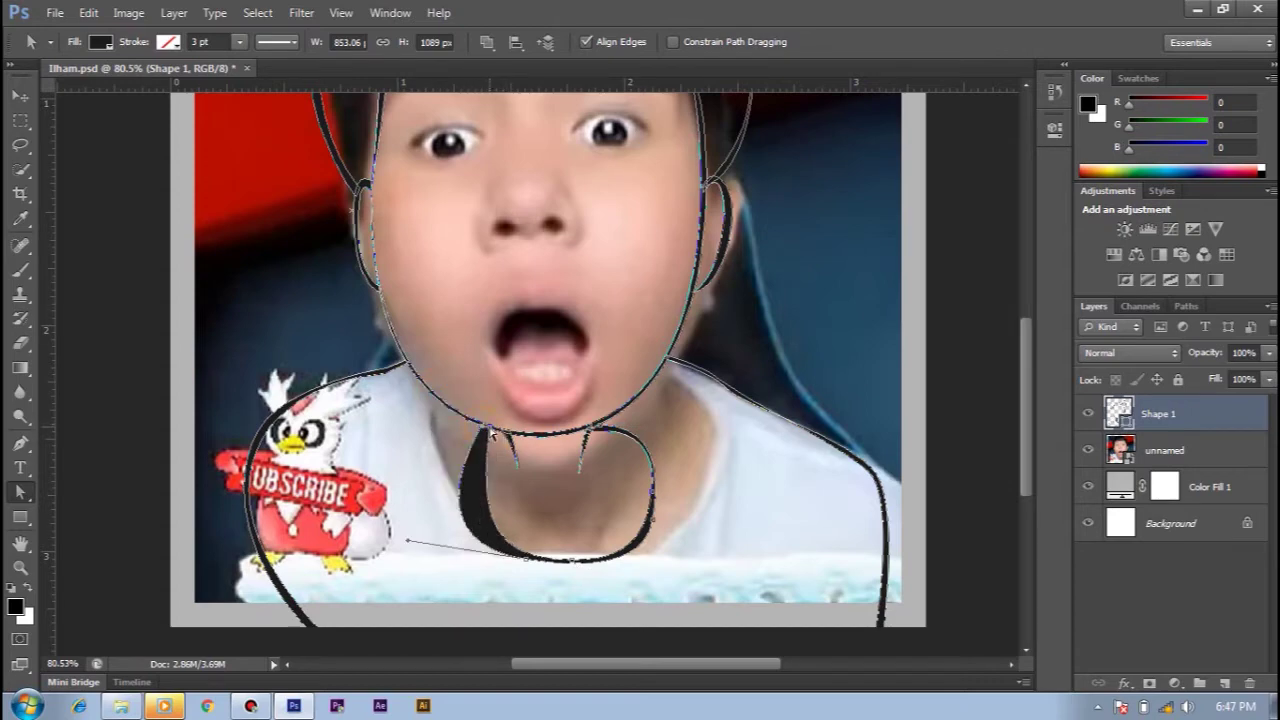
pyautogui.moveTo(407, 540); pyautogui.dragTo(490, 548)
pyautogui.press('p')
pyautogui.press('a')
pyautogui.moveTo(498, 445); pyautogui.dragTo(427, 515)
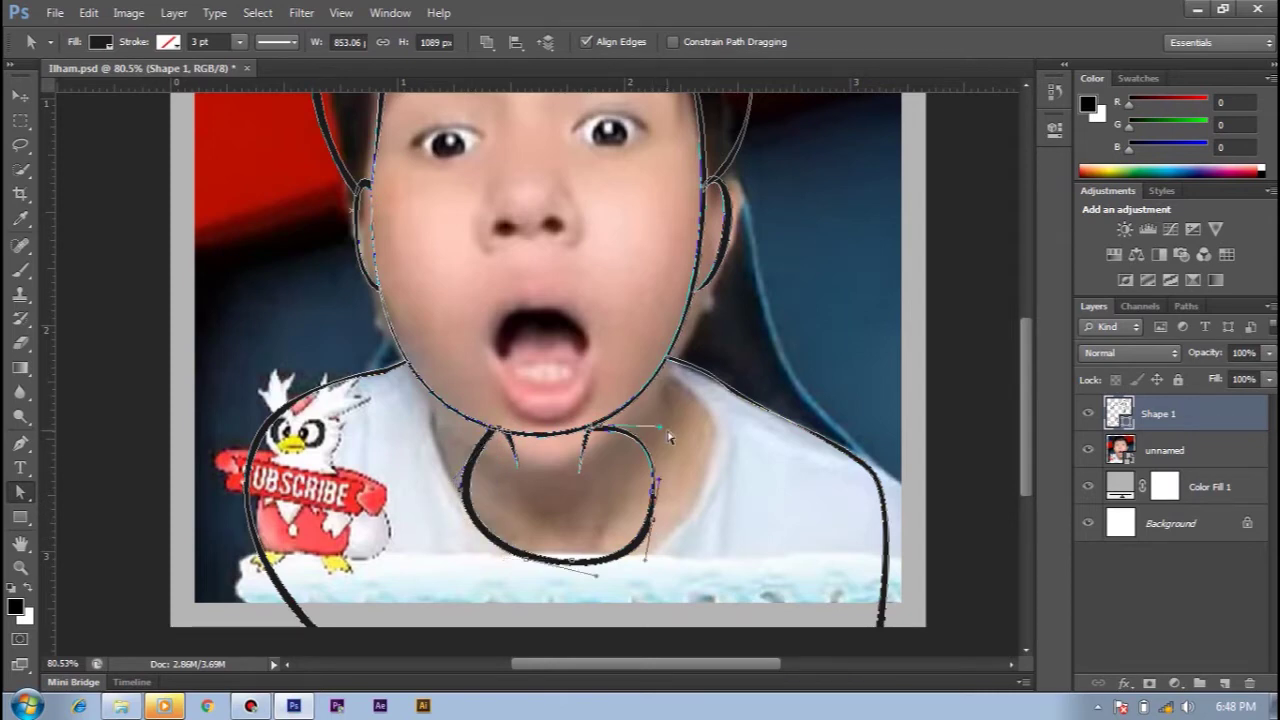
pyautogui.moveTo(652, 524); pyautogui.dragTo(648, 495)
pyautogui.hotkey('ctrl', '0')
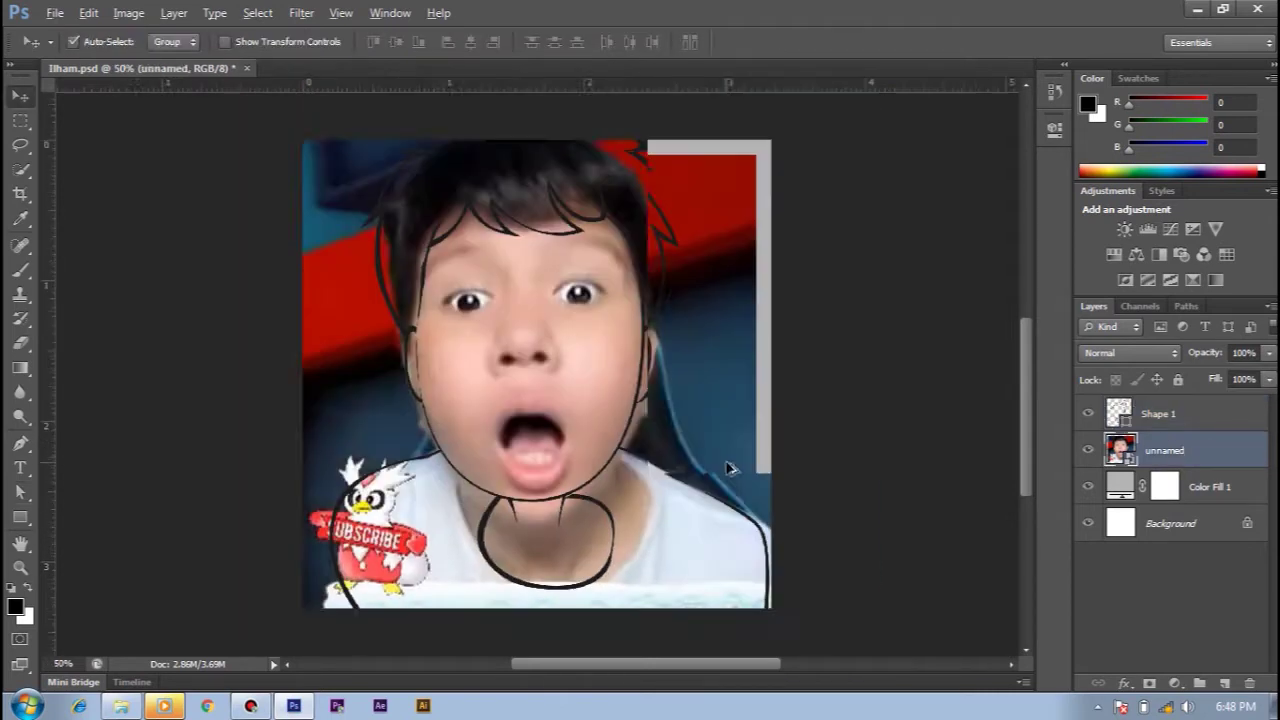
# Reshape the left shoulder line and the left curve of the neck loop with Direct Selection
pyautogui.moveTo(416, 470); pyautogui.dragTo(418, 466)
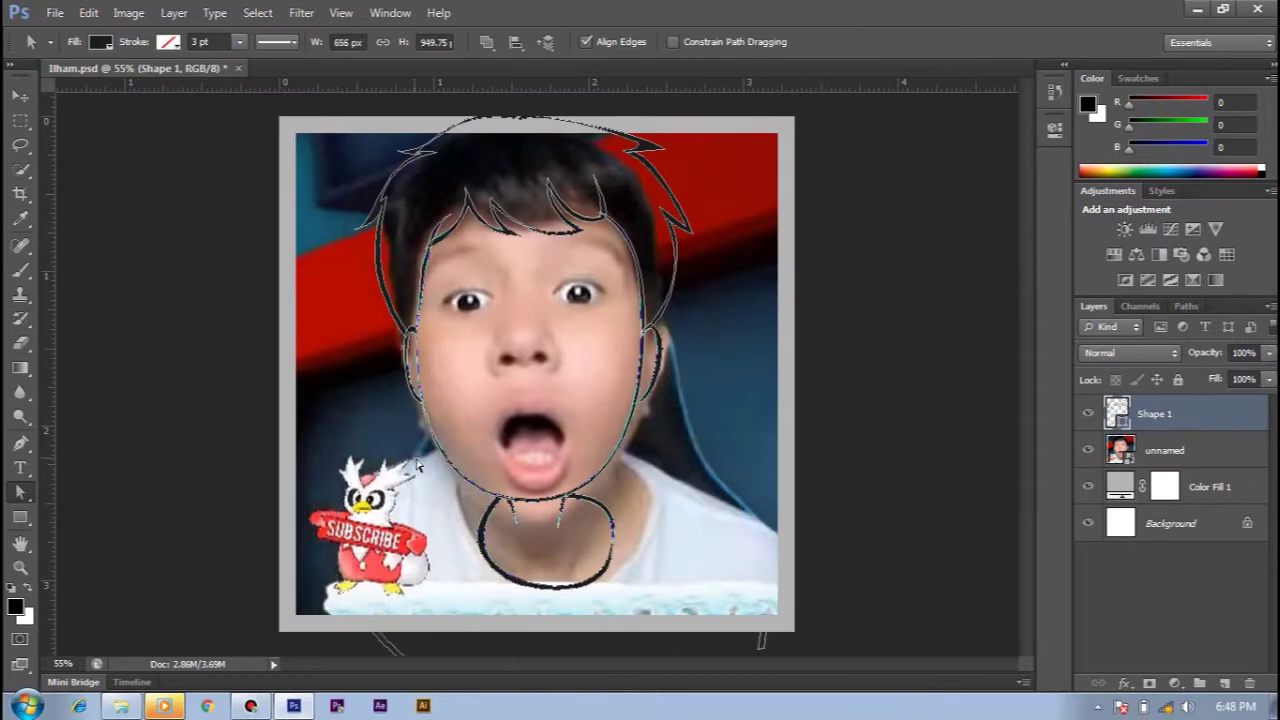
pyautogui.hotkey('ctrl', '+')
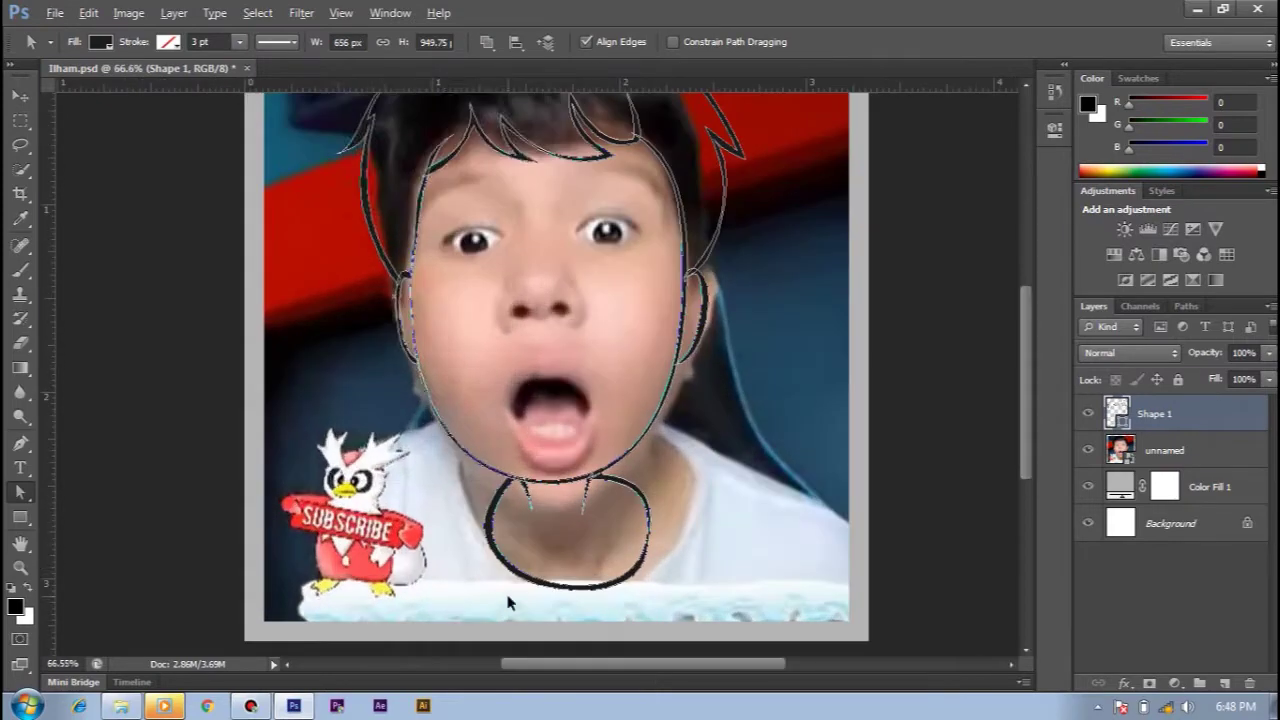
pyautogui.press('v')
pyautogui.click(1088, 452)
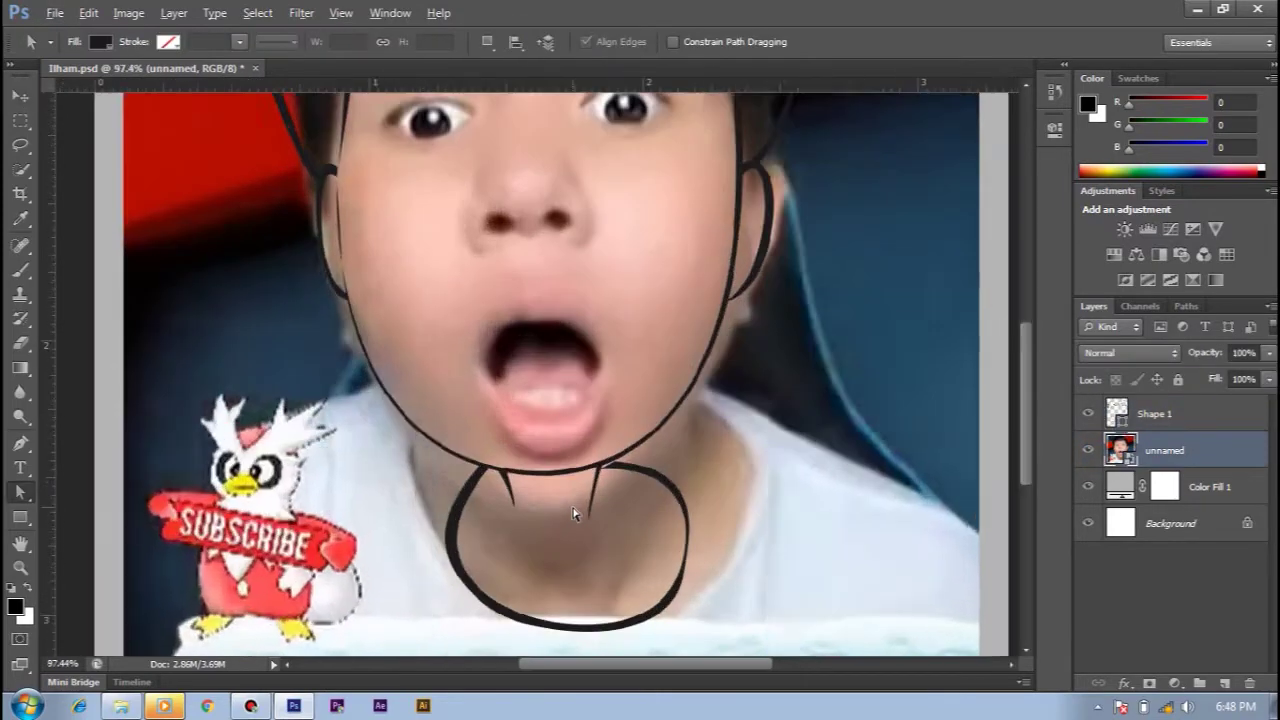
pyautogui.scroll(-5, 672, 548)
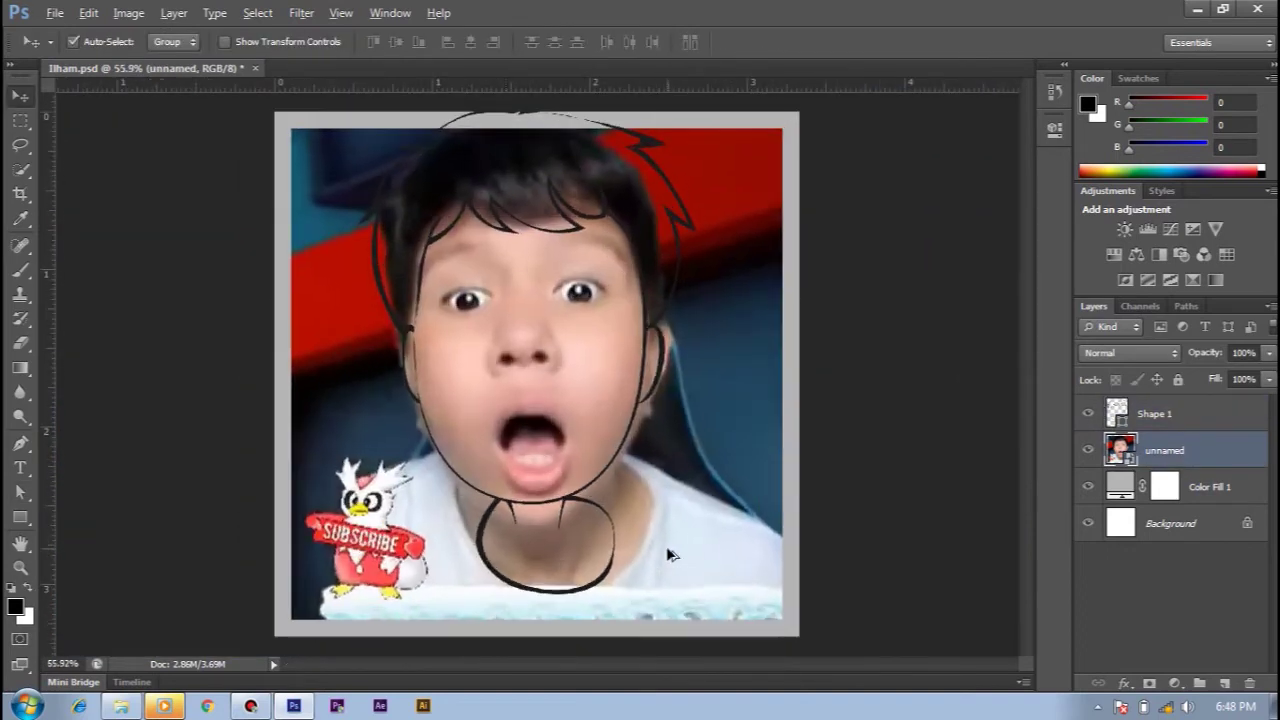
pyautogui.scroll(4, 506, 546)
pyautogui.click(498, 478)
pyautogui.press('a')
pyautogui.moveTo(459, 530)
pyautogui.mouseDown()
pyautogui.moveTo(476, 548)
pyautogui.moveTo(388, 537)
pyautogui.mouseUp()
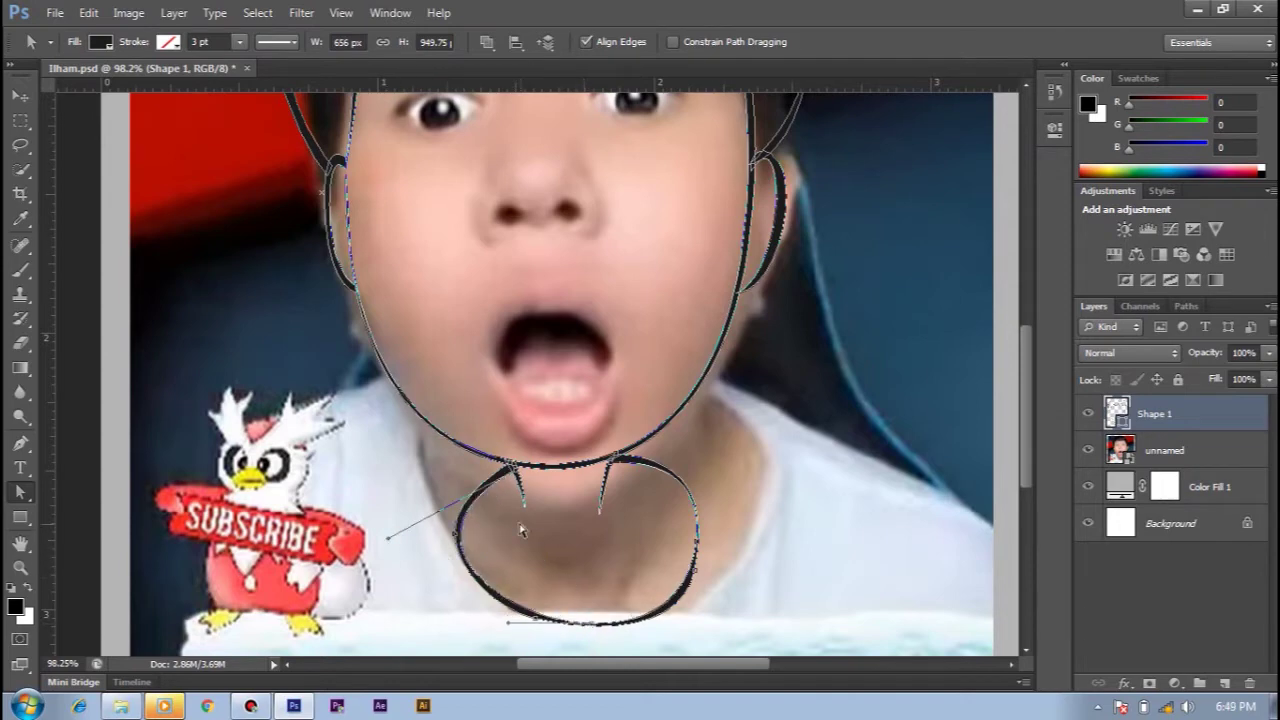
# Hide and reshow the photo layer to check the neck loop line art
pyautogui.press('v')
pyautogui.click(578, 548)
pyautogui.scroll(-3, 585, 560)
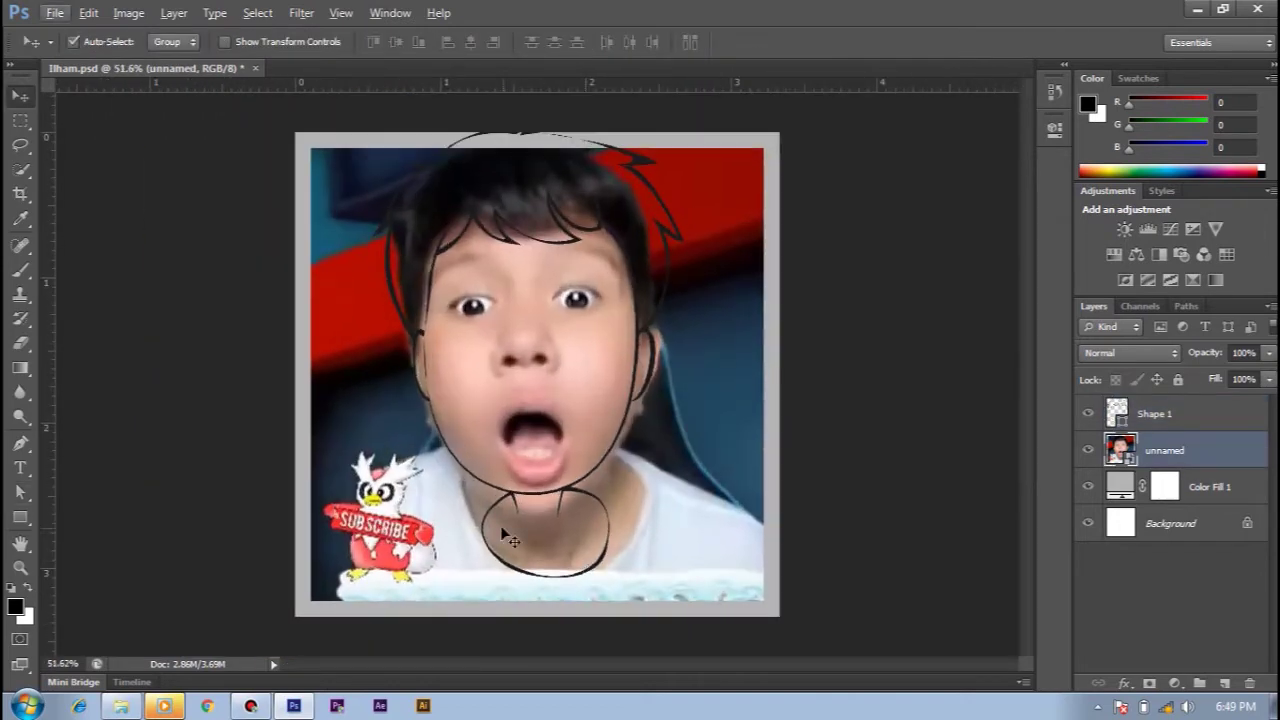
pyautogui.click(1088, 450)
pyautogui.click(1088, 450)
pyautogui.scroll(3, 560, 513)
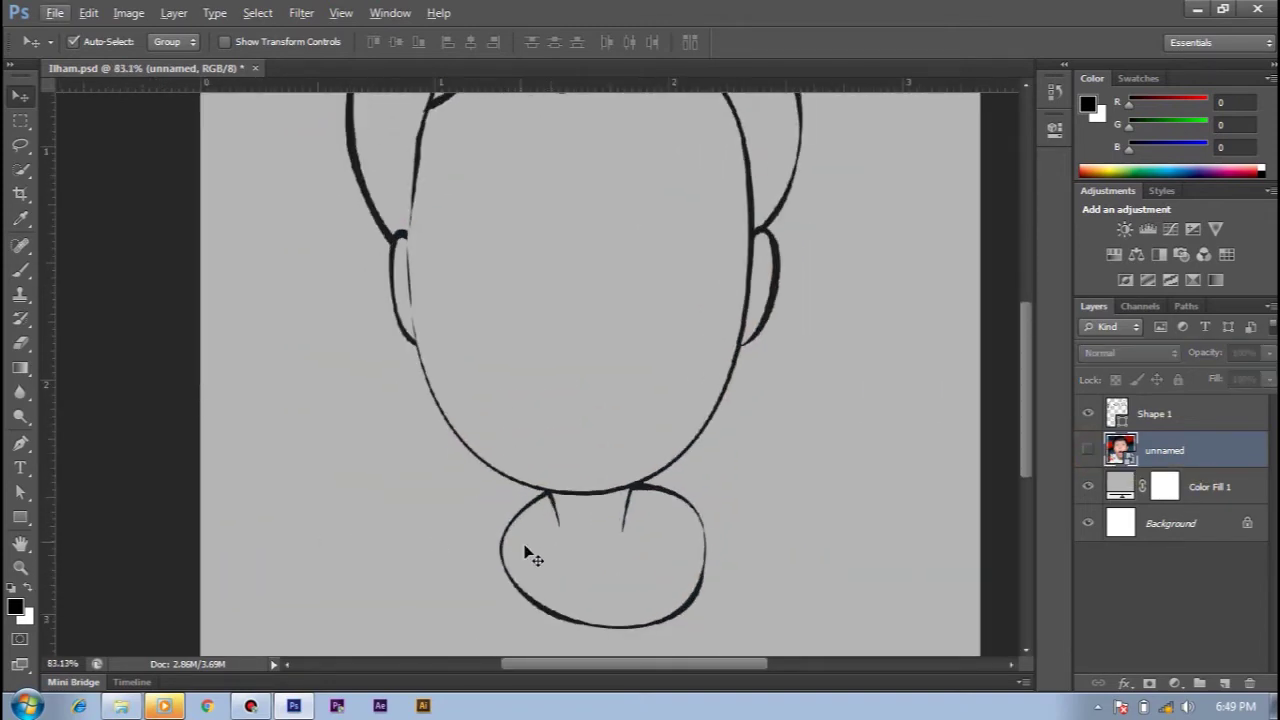
pyautogui.scroll(-2, 518, 538)
pyautogui.click(1088, 450)
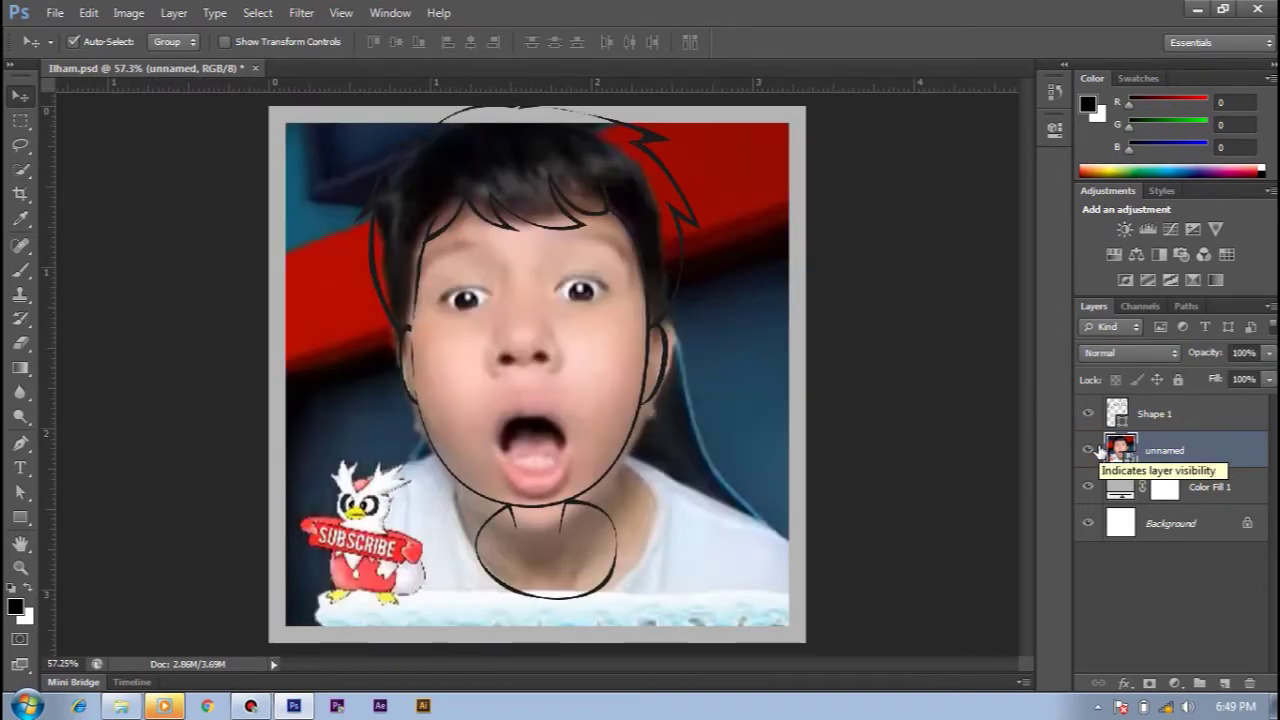
pyautogui.scroll(2, 519, 590)
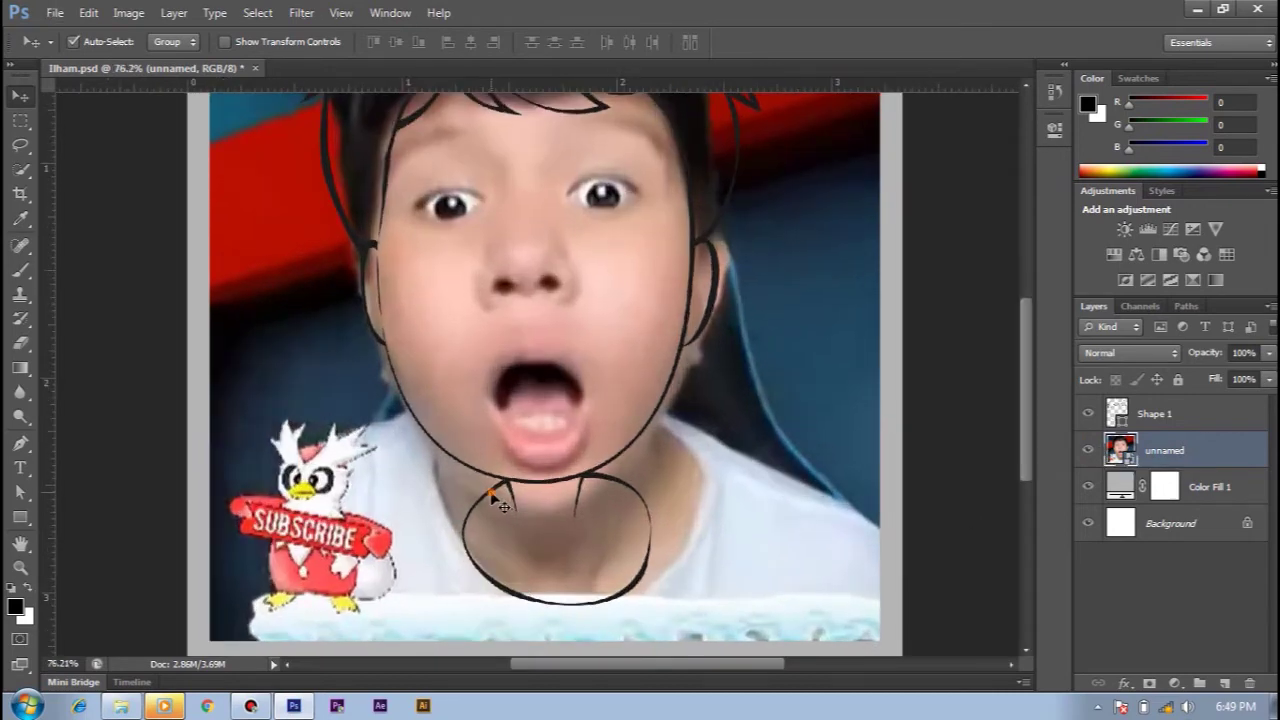
pyautogui.scroll(2, 500, 505)
# Drag the chin curve's handle on the line art shape layer to smooth it
pyautogui.press('a')
pyautogui.click(511, 478)
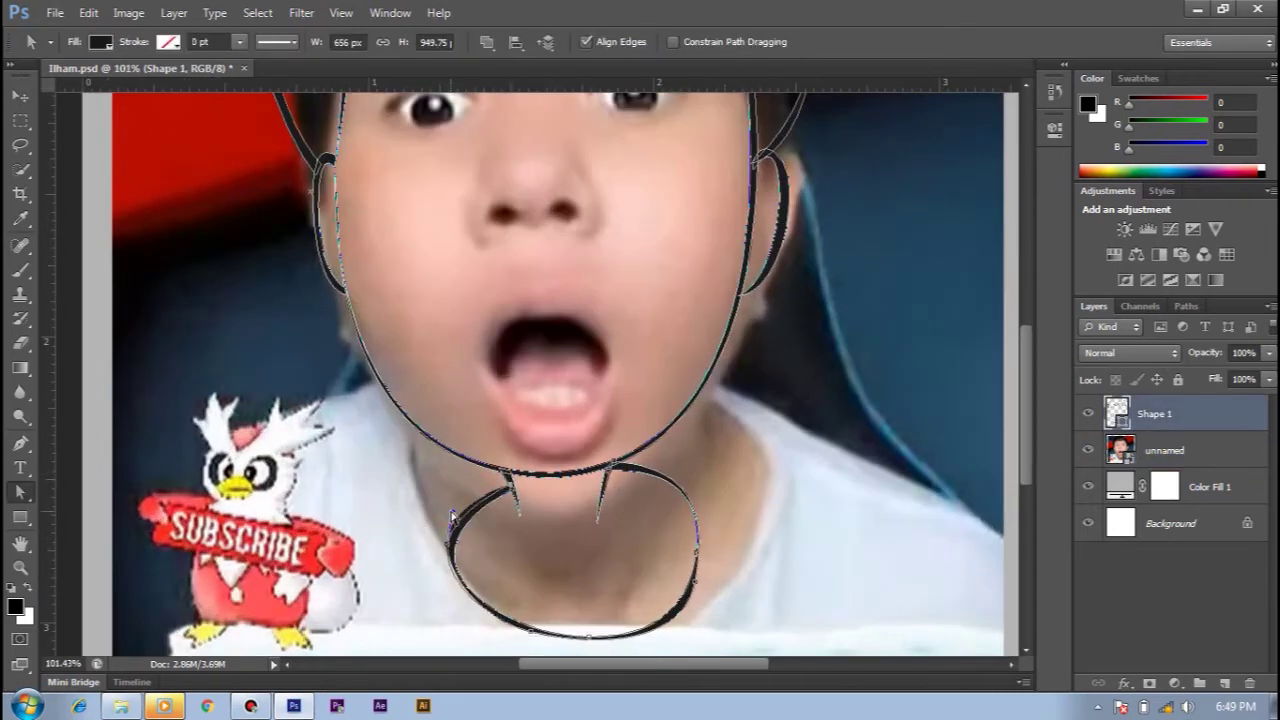
pyautogui.moveTo(702, 486); pyautogui.dragTo(722, 488)
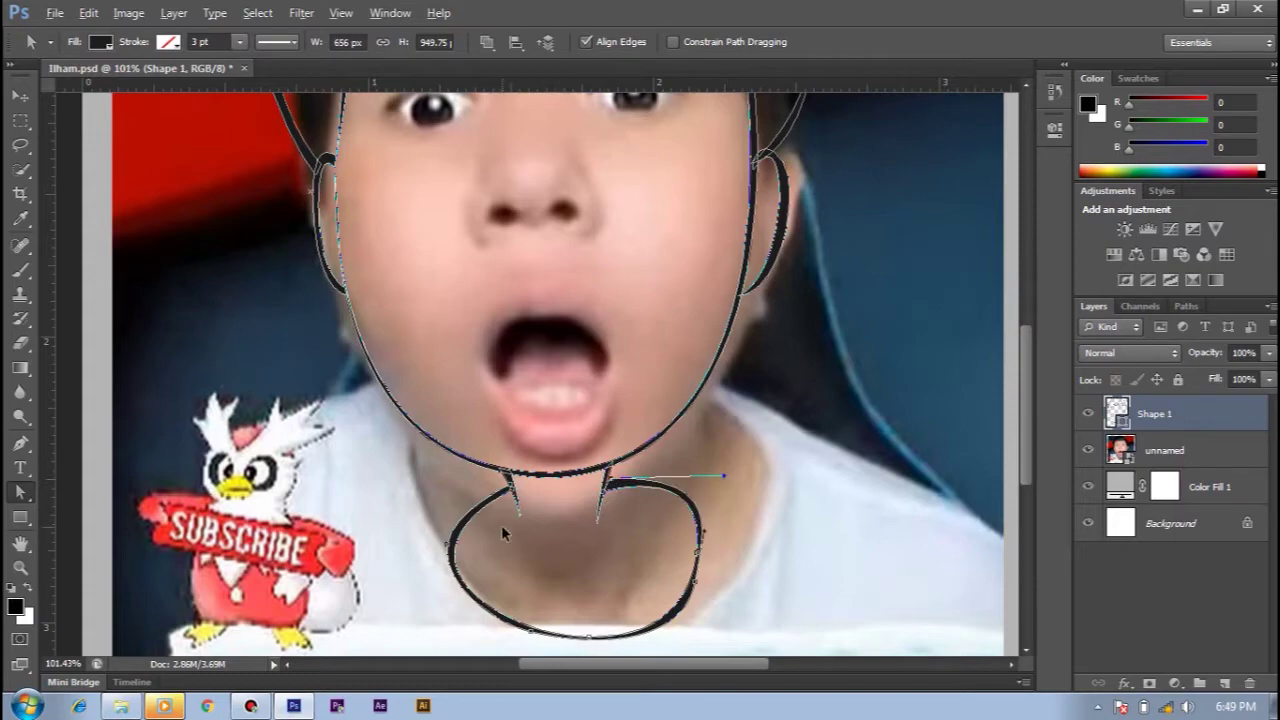
pyautogui.scroll(-2, 503, 533)
pyautogui.press('p')
pyautogui.click(1165, 450)
pyautogui.click(1190, 414)
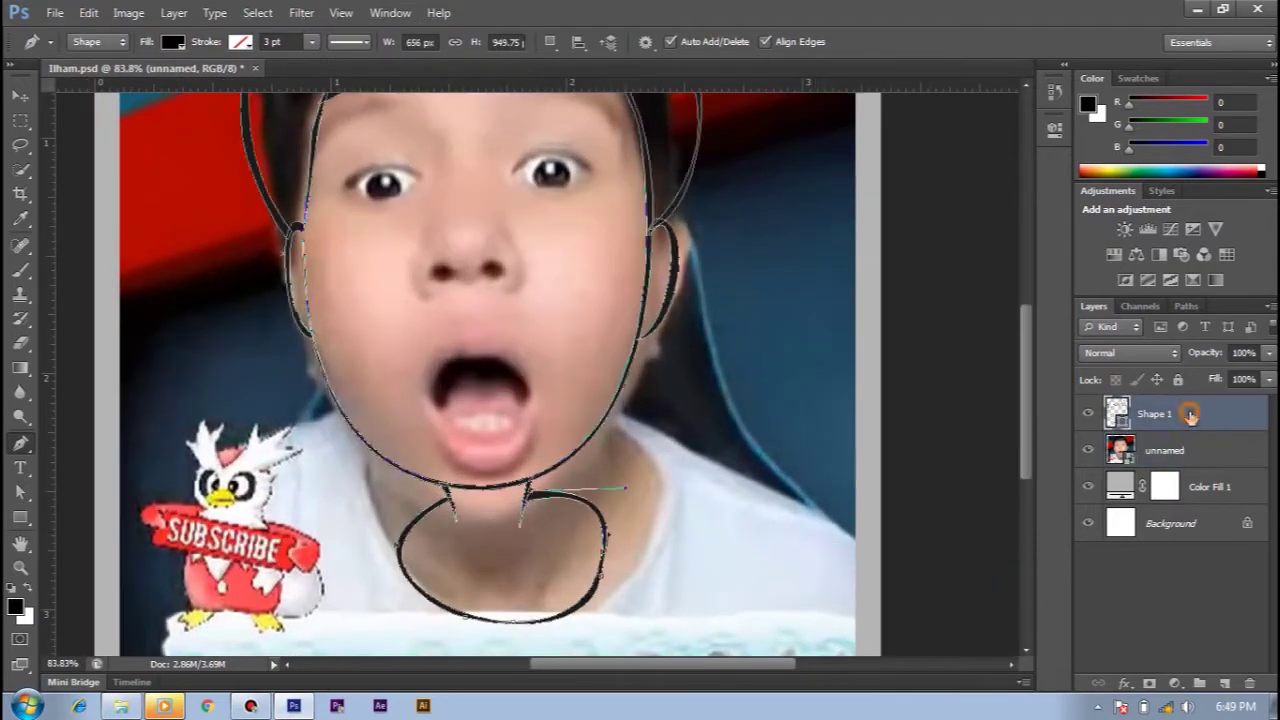
pyautogui.press('a')
pyautogui.scroll(2, 503, 493)
pyautogui.scroll(-2, 638, 492)
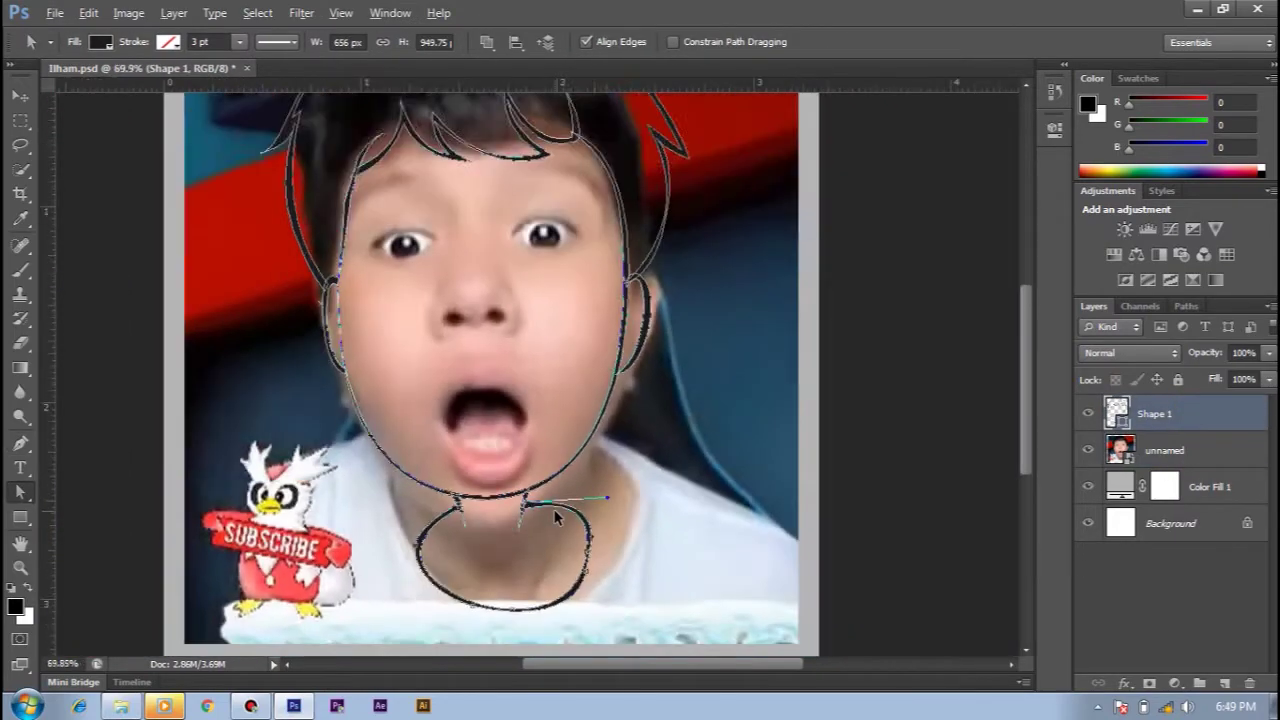
pyautogui.scroll(-2, 560, 495)
pyautogui.scroll(3, 502, 518)
# Keep the Pen's current path combination mode and check the line art with the photo hidden
pyautogui.press('p')
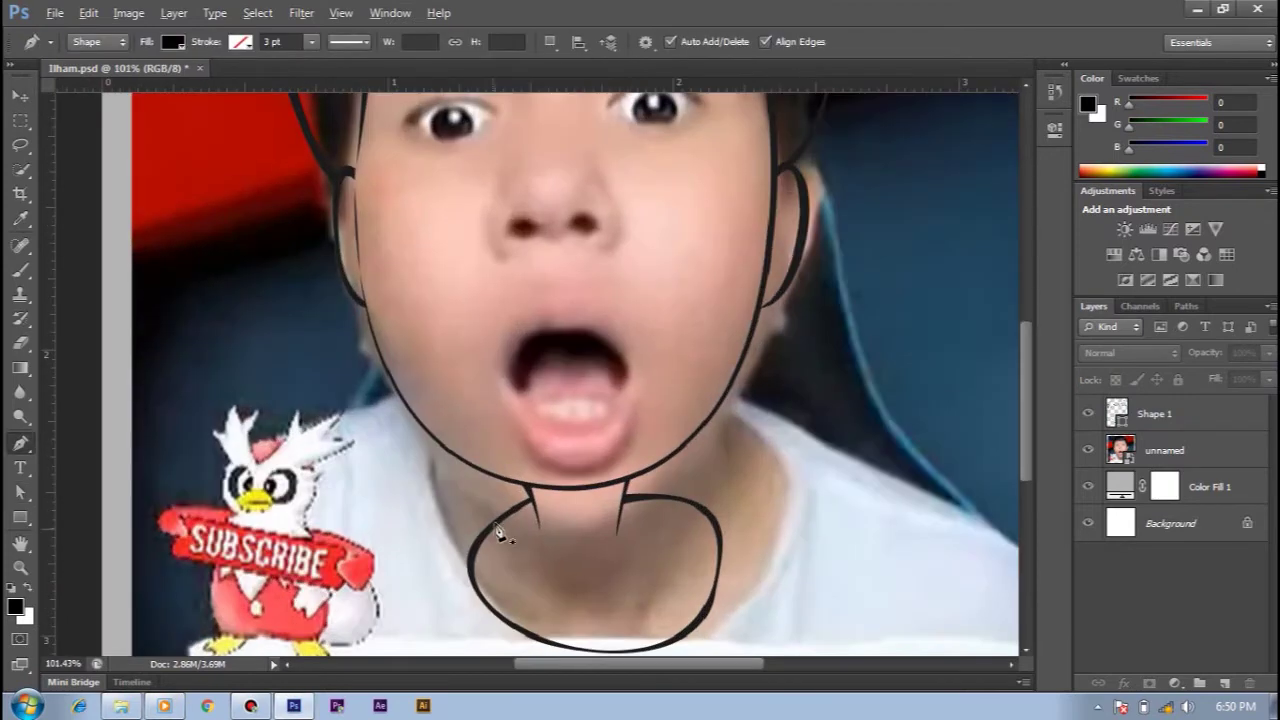
pyautogui.click(1155, 413)
pyautogui.click(549, 41)
pyautogui.scroll(-3, 468, 478)
pyautogui.click(1088, 450)
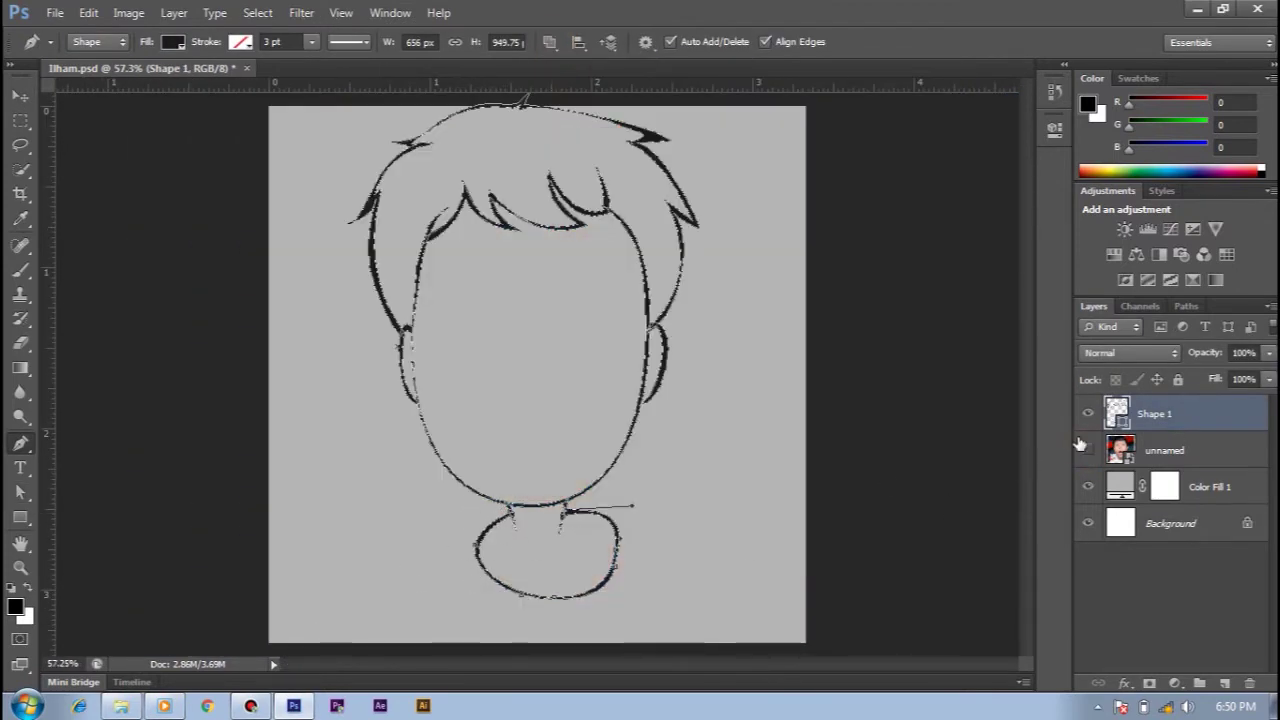
pyautogui.click(1088, 450)
pyautogui.scroll(1, 530, 512)
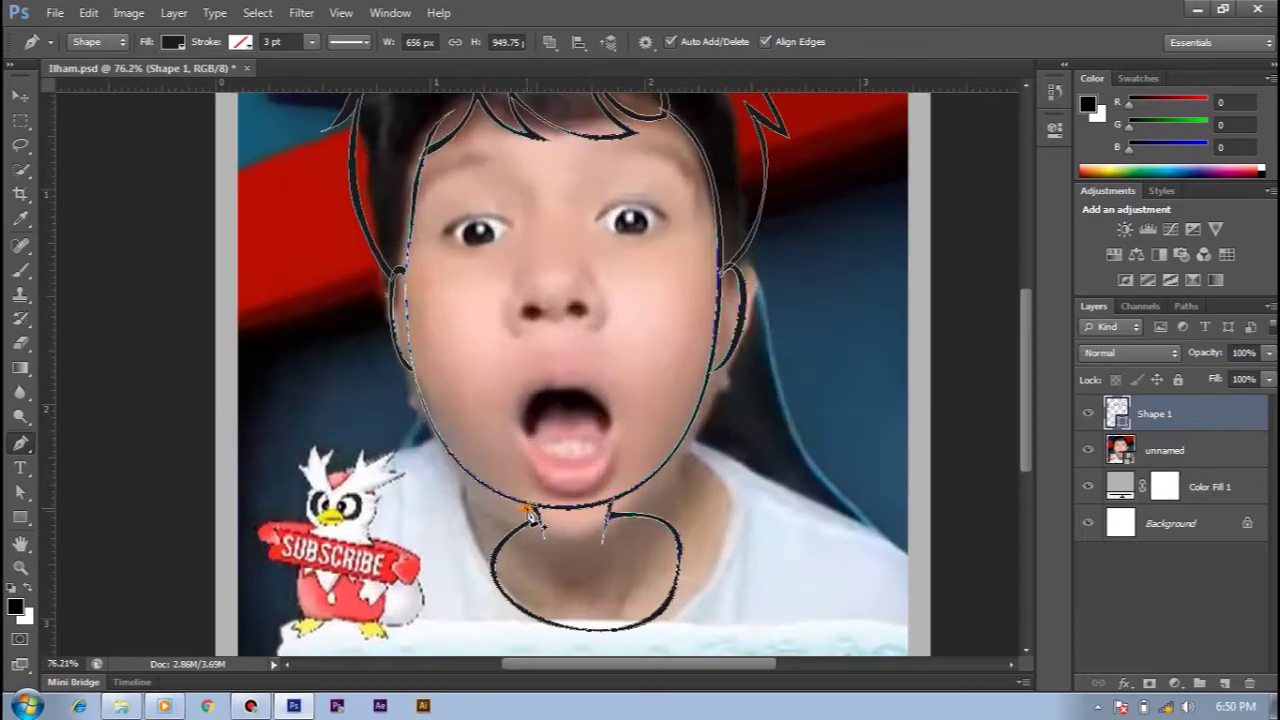
pyautogui.scroll(3, 530, 520)
pyautogui.scroll(2, 540, 525)
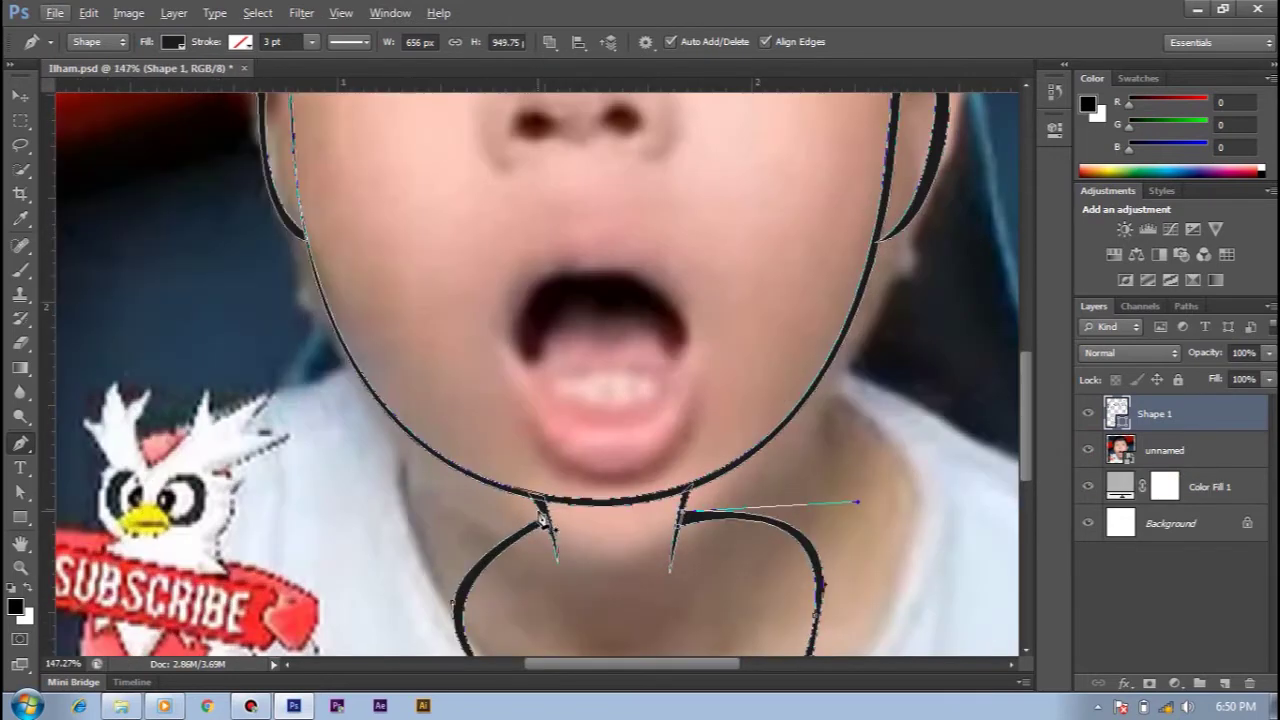
pyautogui.scroll(-4, 540, 525)
# Place the first shoulder anchor at the lower left of the neck
pyautogui.press('a')
pyautogui.press('p')
pyautogui.scroll(-2, 520, 535)
pyautogui.scroll(1, 460, 520)
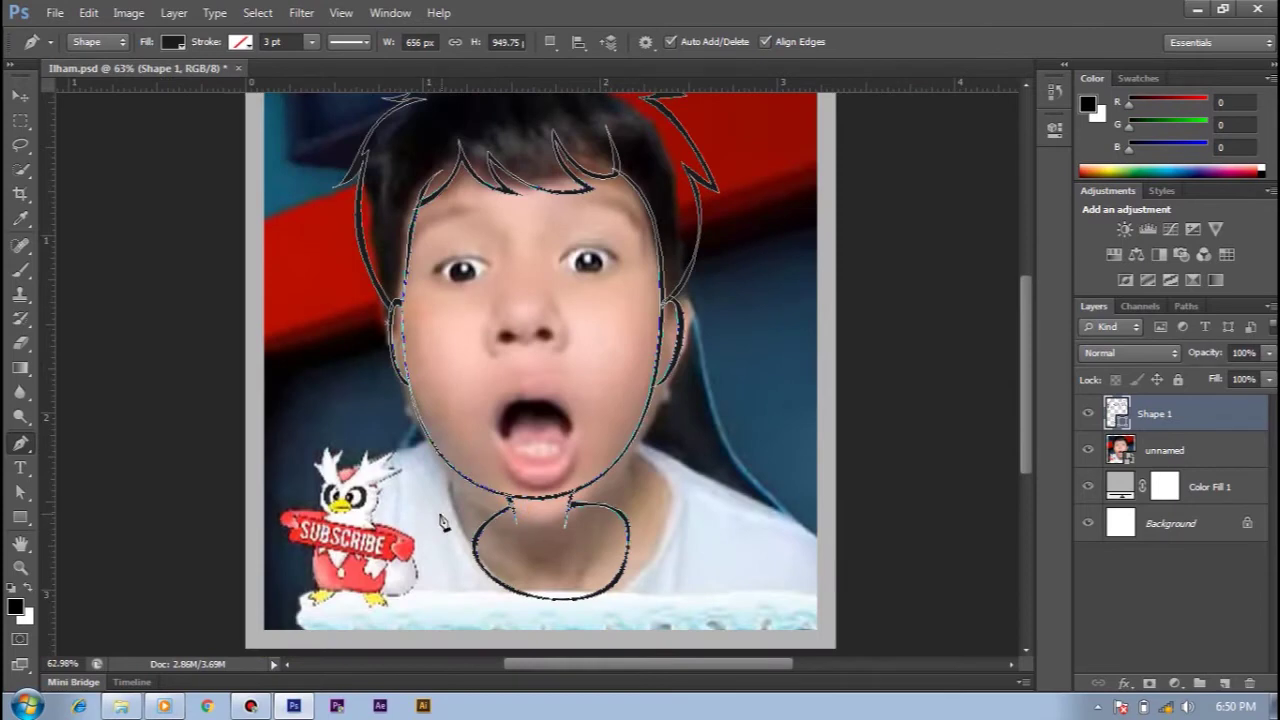
pyautogui.scroll(-5, 420, 617)
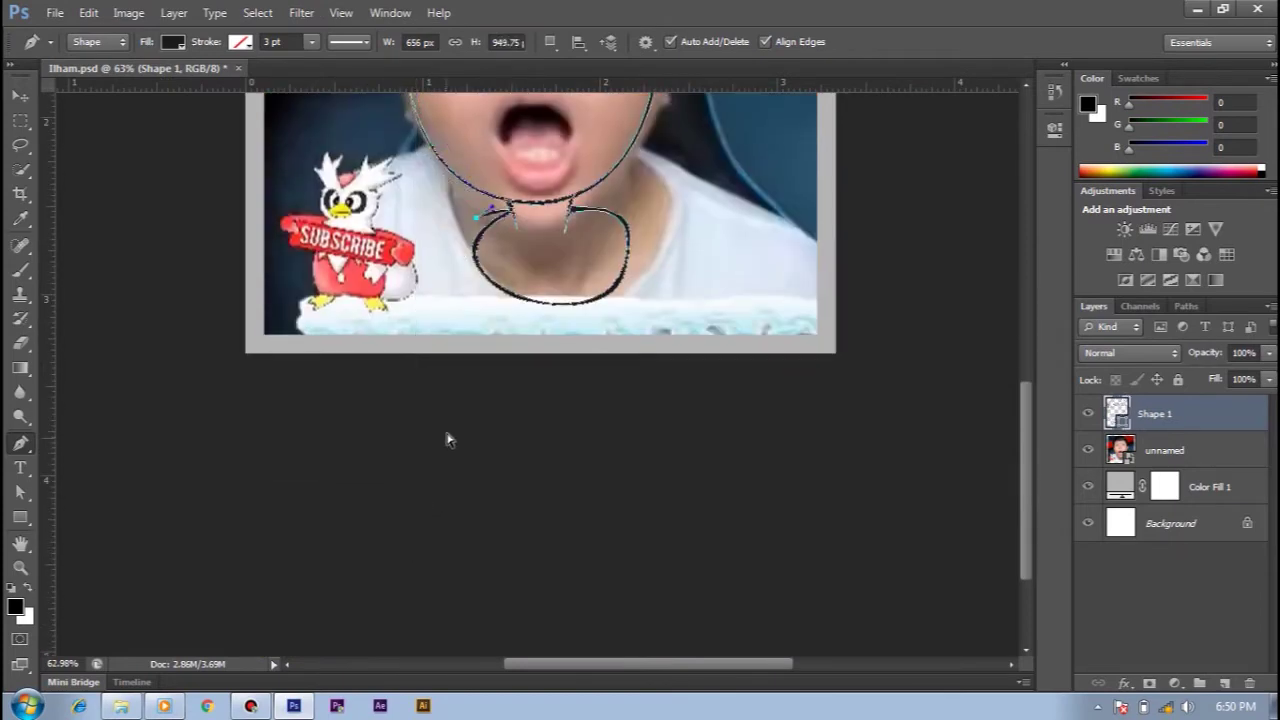
pyautogui.scroll(3, 437, 491)
pyautogui.click(378, 530)
pyautogui.scroll(-2, 390, 540)
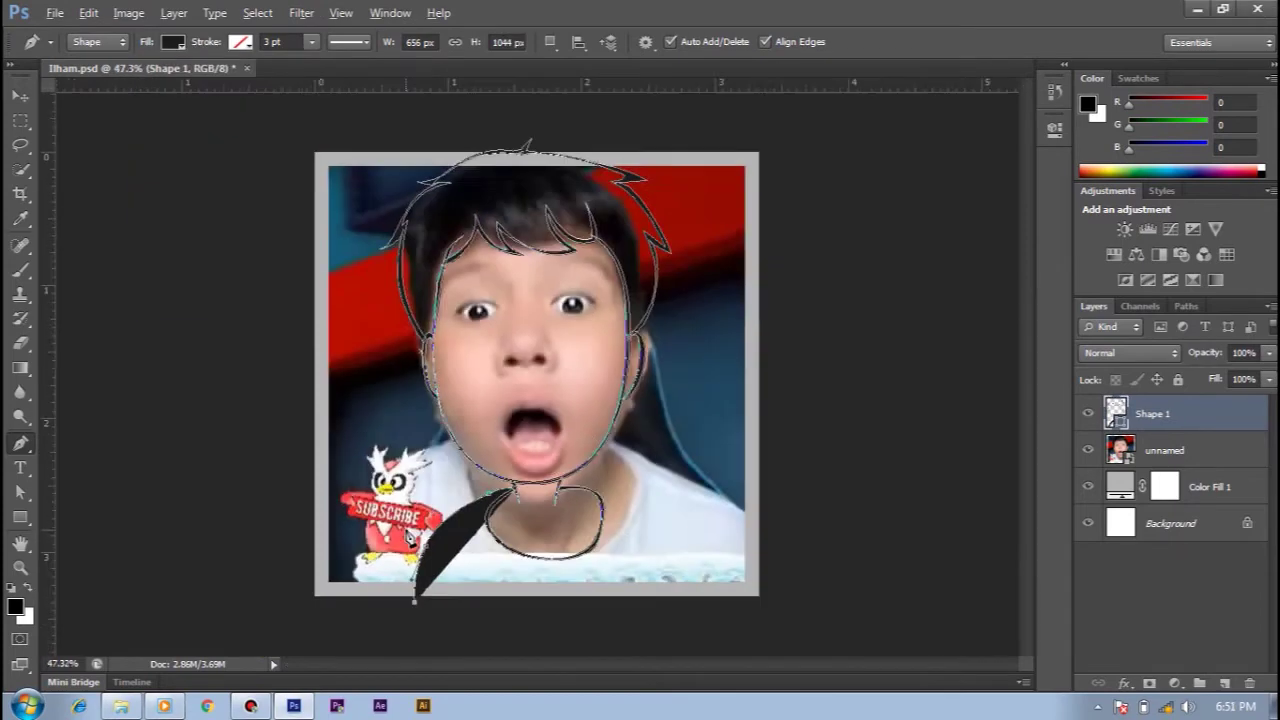
# Bend the new left shoulder segment into a curve
pyautogui.scroll(3, 380, 560)
pyautogui.moveTo(520, 352)
pyautogui.mouseDown()
pyautogui.moveTo(527, 362)
pyautogui.moveTo(575, 345)
pyautogui.mouseUp()
pyautogui.press('a')
pyautogui.scroll(3, 527, 358)
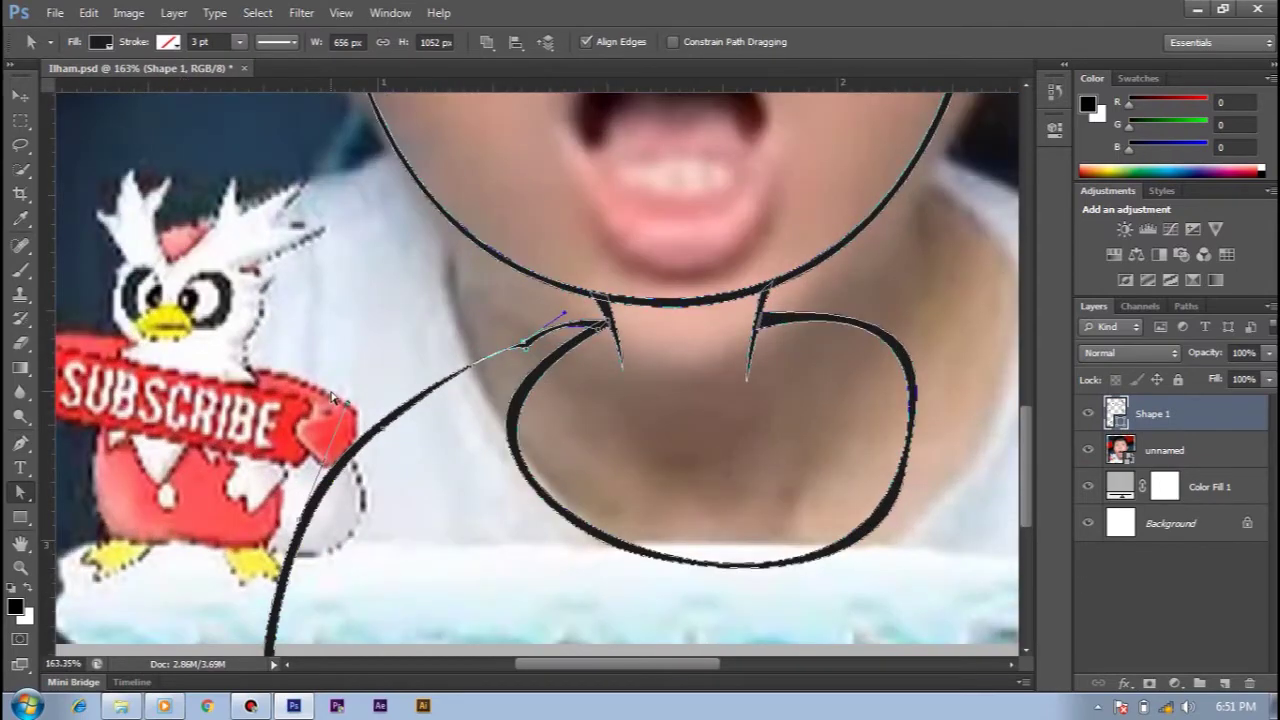
pyautogui.scroll(-5, 500, 370)
pyautogui.scroll(3, 560, 400)
pyautogui.press('p')
pyautogui.scroll(-2, 660, 430)
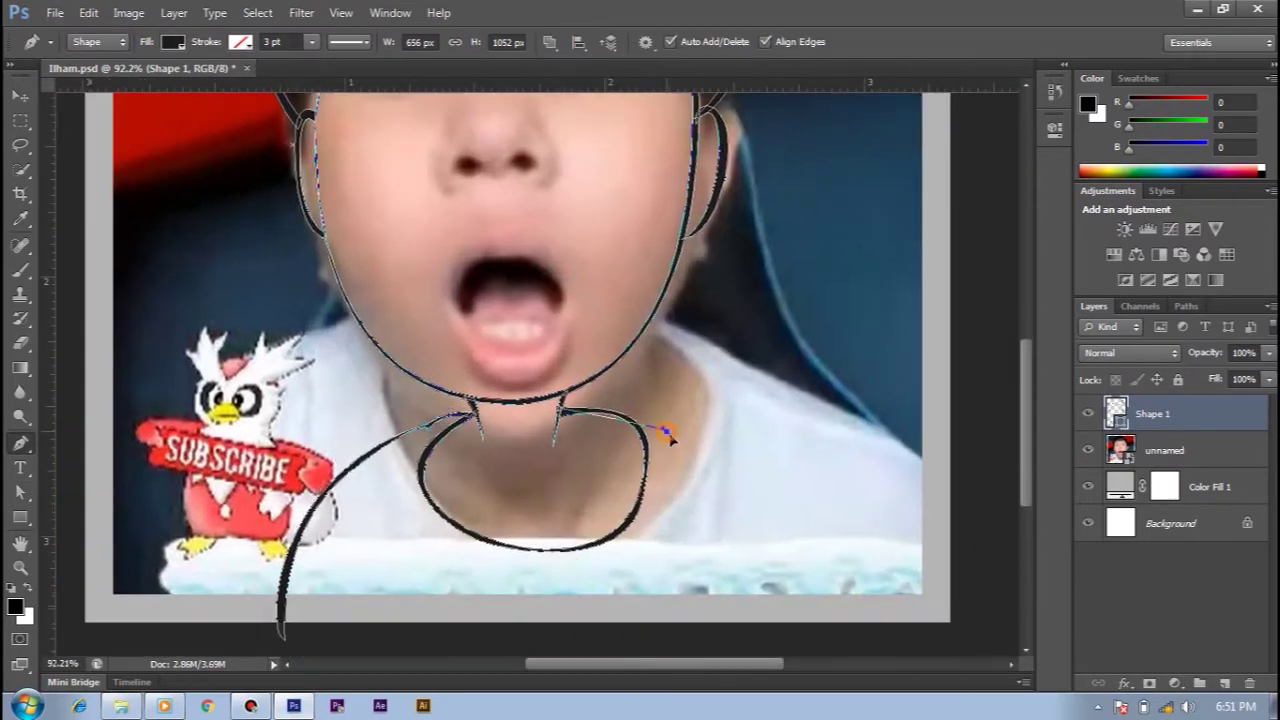
# Trace the right shoulder as a crescent curve from the neck to the canvas bottom
pyautogui.moveTo(738, 500); pyautogui.dragTo(668, 451)
pyautogui.scroll(-3, 675, 490)
pyautogui.click(714, 614)
pyautogui.scroll(1, 714, 614)
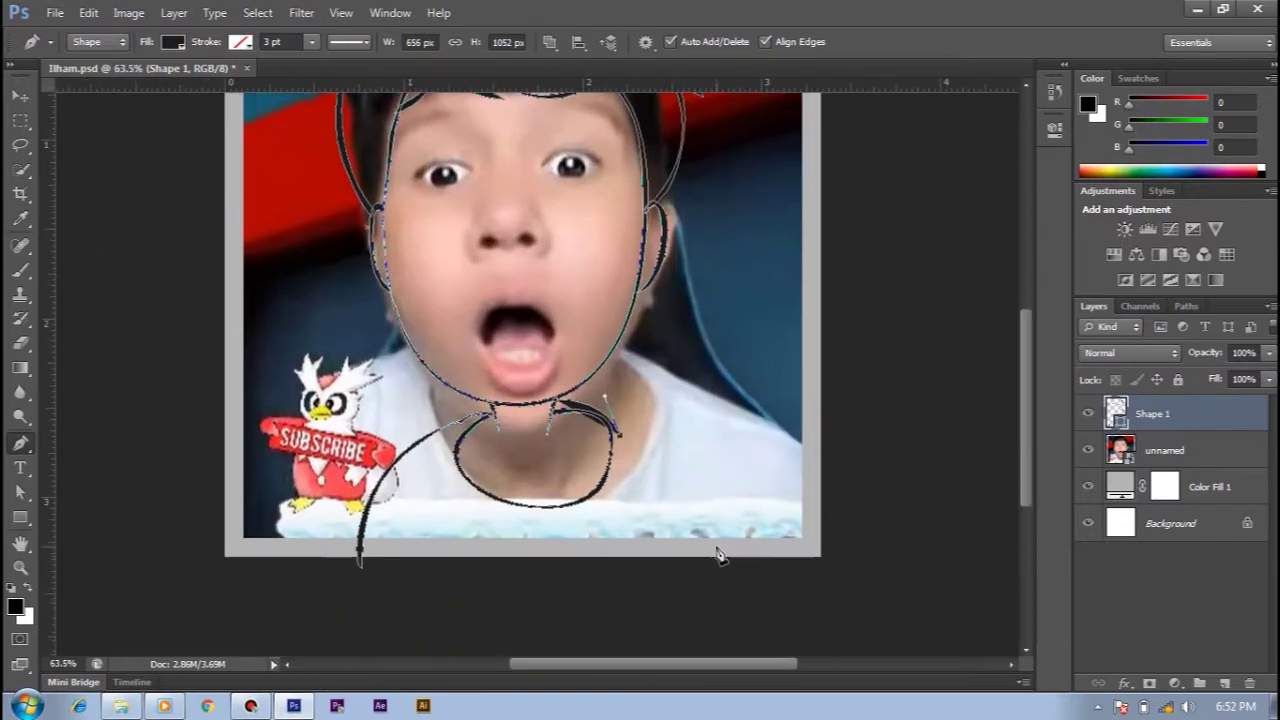
pyautogui.moveTo(718, 356); pyautogui.dragTo(714, 371)
pyautogui.scroll(1, 714, 371)
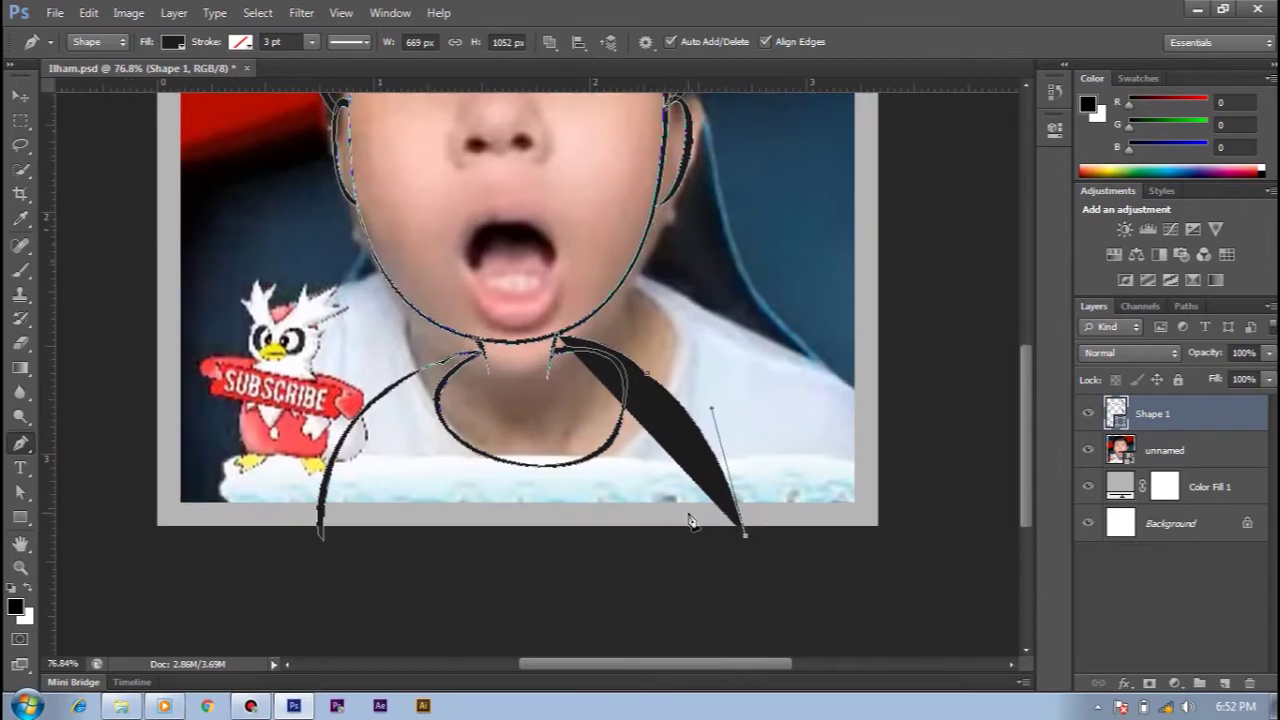
pyautogui.moveTo(744, 540); pyautogui.dragTo(737, 534)
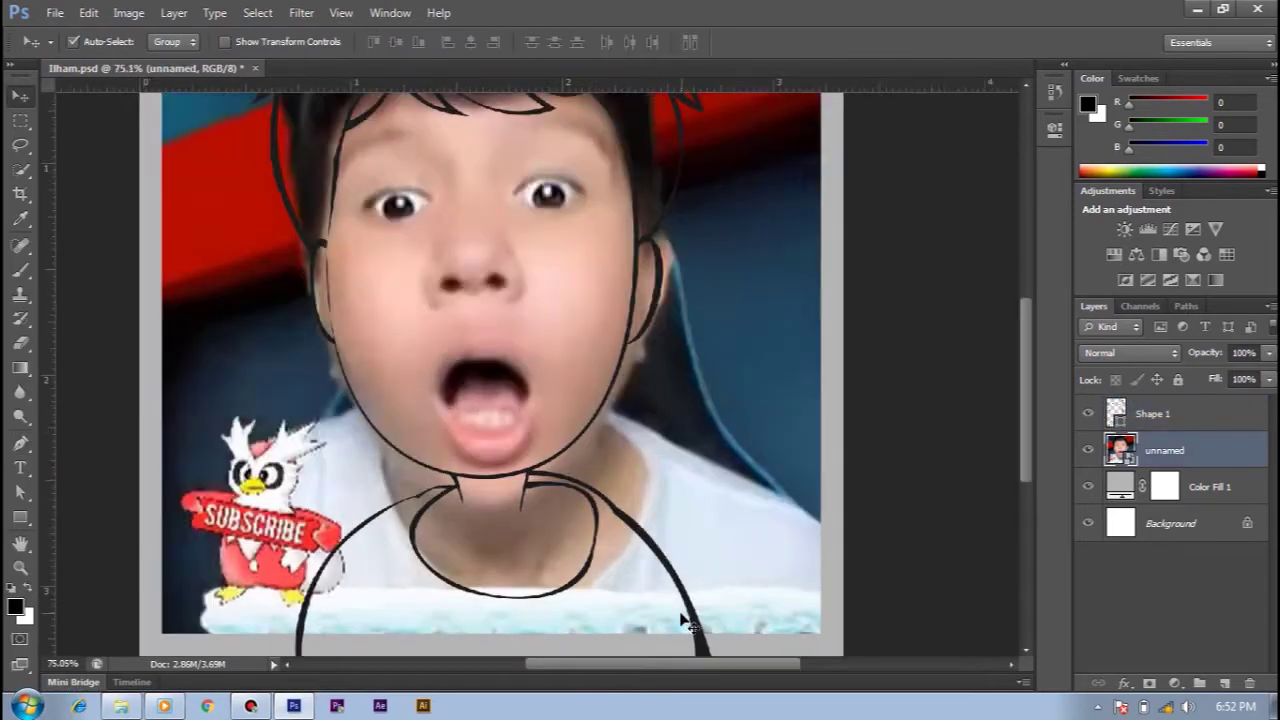
pyautogui.press('a')
pyautogui.moveTo(690, 420); pyautogui.dragTo(750, 415)
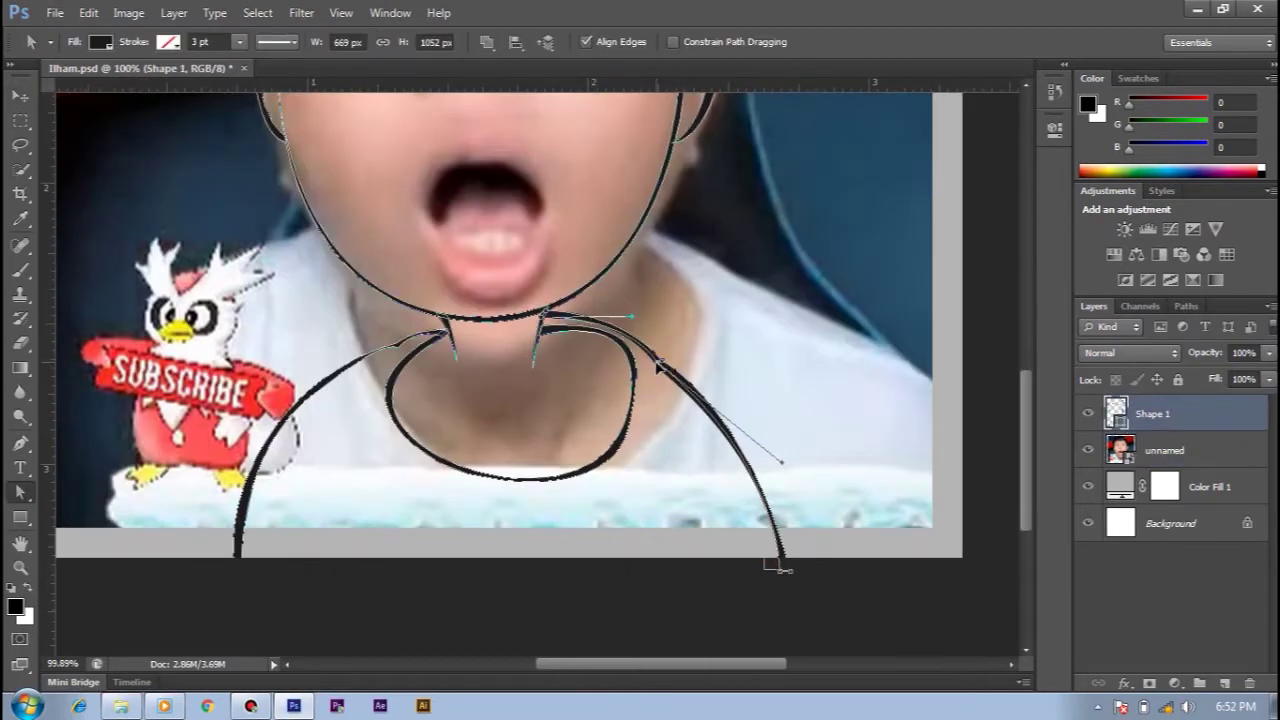
# Pull the left shoulder curve up to the neck, checking it with the photo hidden
pyautogui.scroll(-3, 750, 415)
pyautogui.click(1160, 450)
pyautogui.click(1088, 449)
pyautogui.scroll(4, 548, 543)
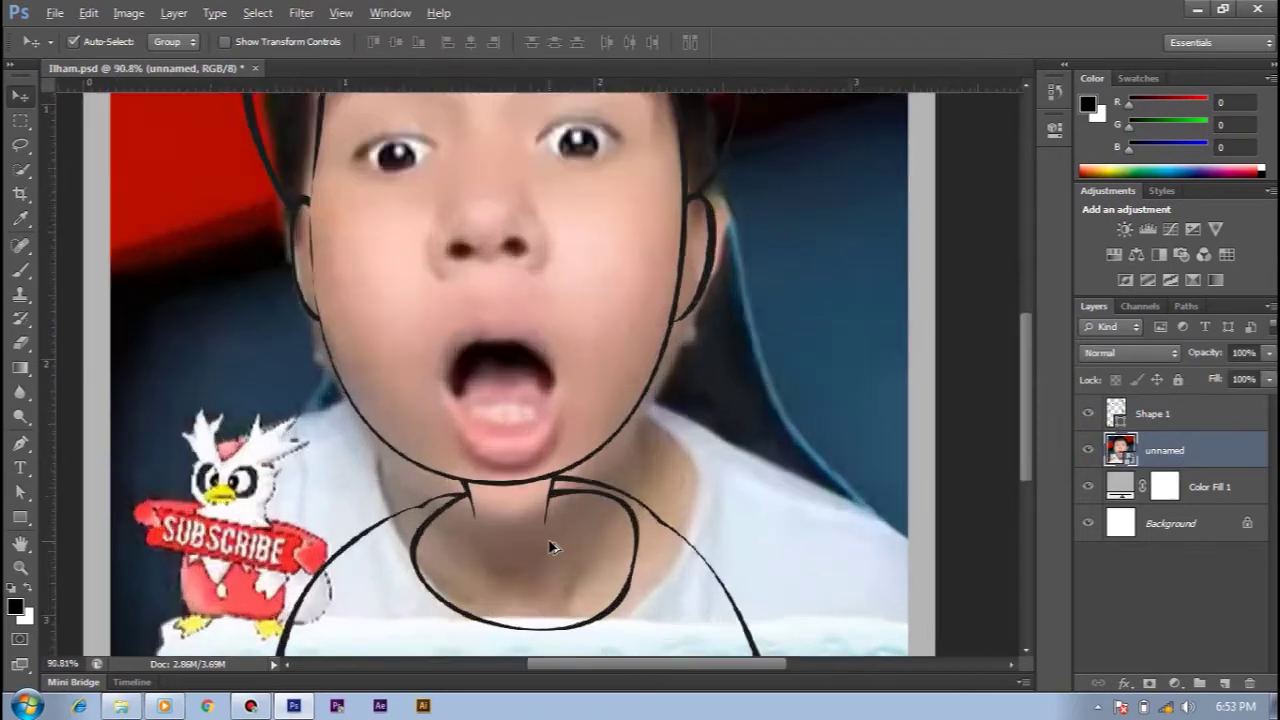
pyautogui.click(1150, 413)
pyautogui.moveTo(377, 495); pyautogui.dragTo(377, 492)
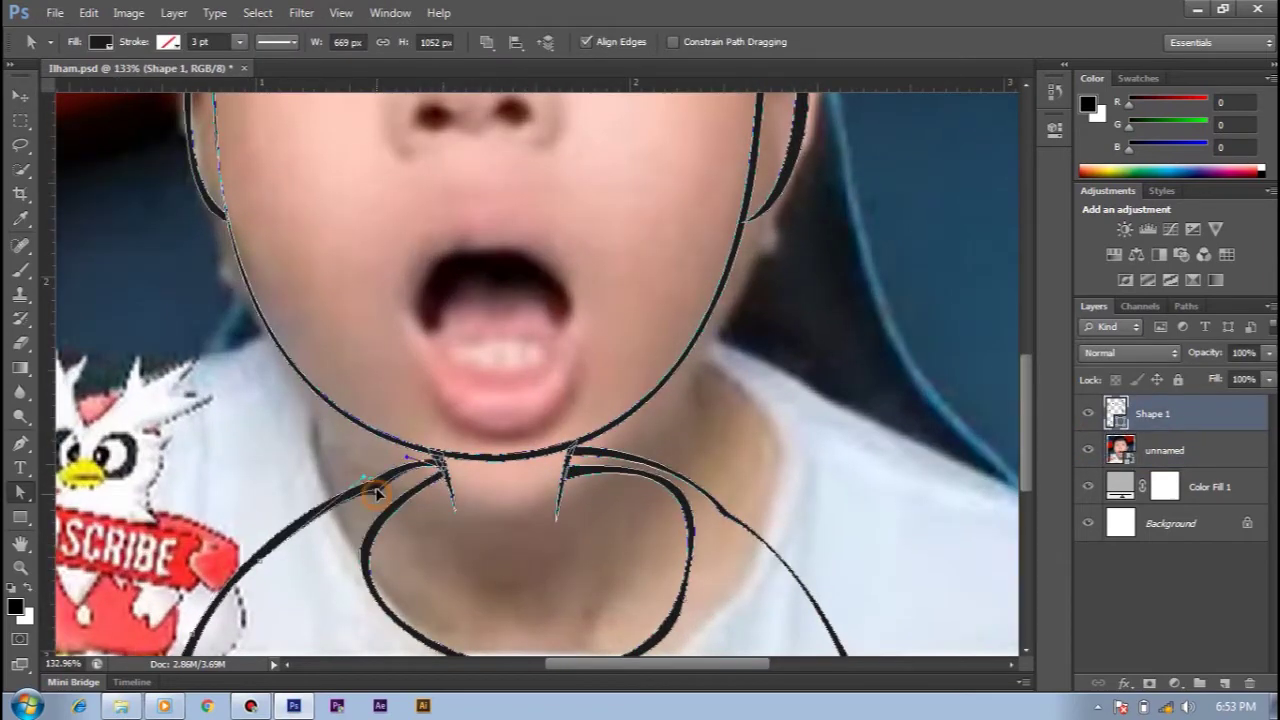
pyautogui.click(1160, 450)
pyautogui.scroll(-3, 714, 457)
pyautogui.click(1088, 449)
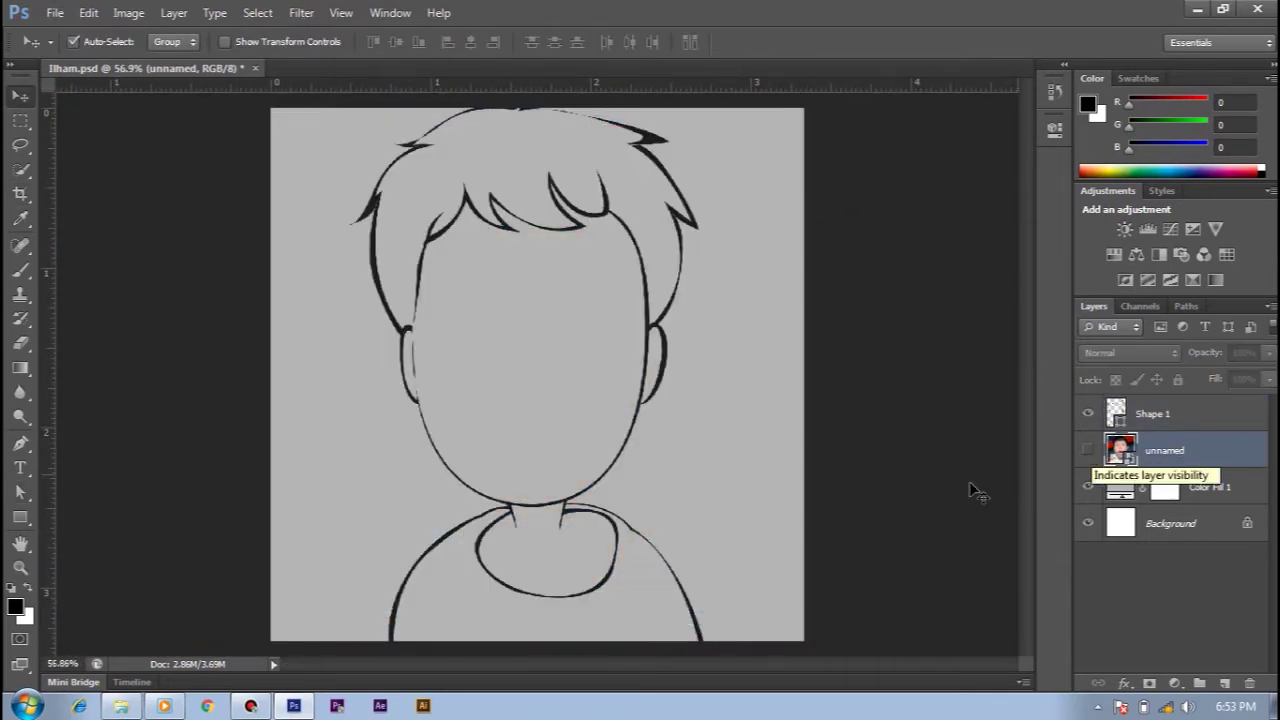
pyautogui.click(1150, 413)
pyautogui.scroll(3, 452, 455)
# Reshape the collar's neck loop points and handles, then recheck against the photo
pyautogui.moveTo(452, 455)
pyautogui.mouseDown()
pyautogui.moveTo(444, 482)
pyautogui.moveTo(462, 482)
pyautogui.mouseUp()
pyautogui.moveTo(570, 548); pyautogui.dragTo(580, 566)
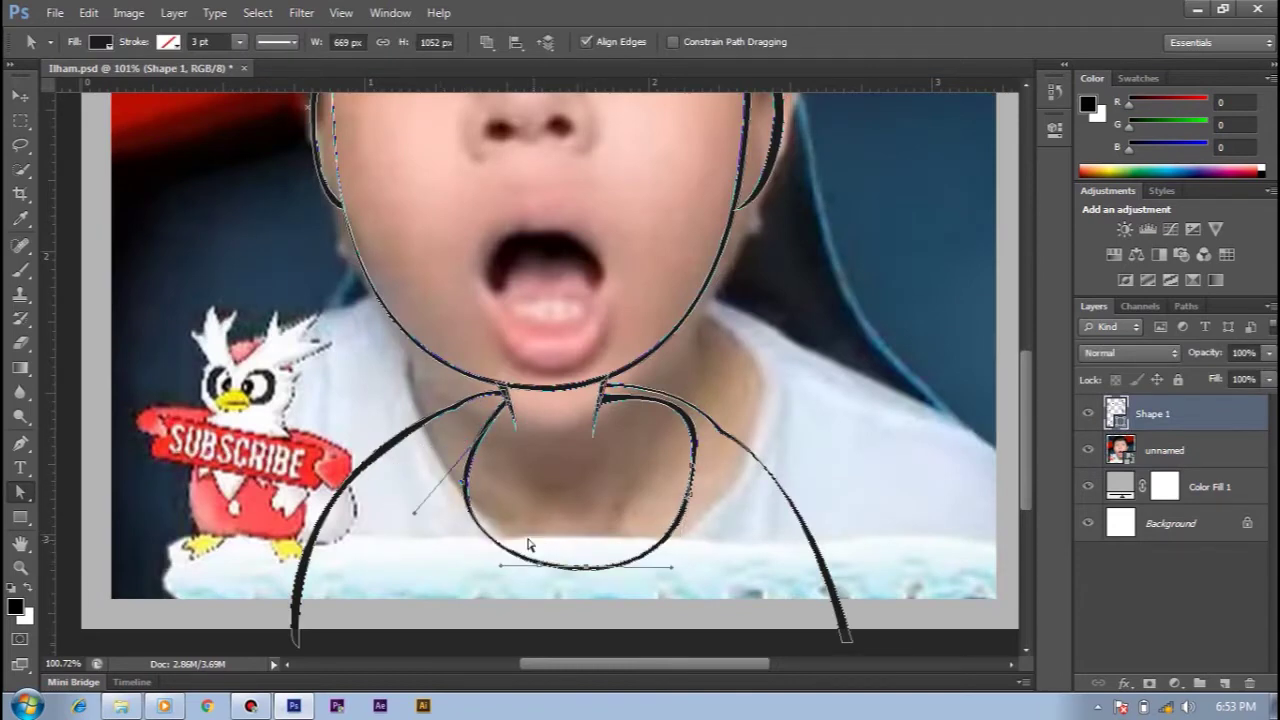
pyautogui.moveTo(690, 470); pyautogui.dragTo(686, 484)
pyautogui.moveTo(714, 391); pyautogui.dragTo(604, 402)
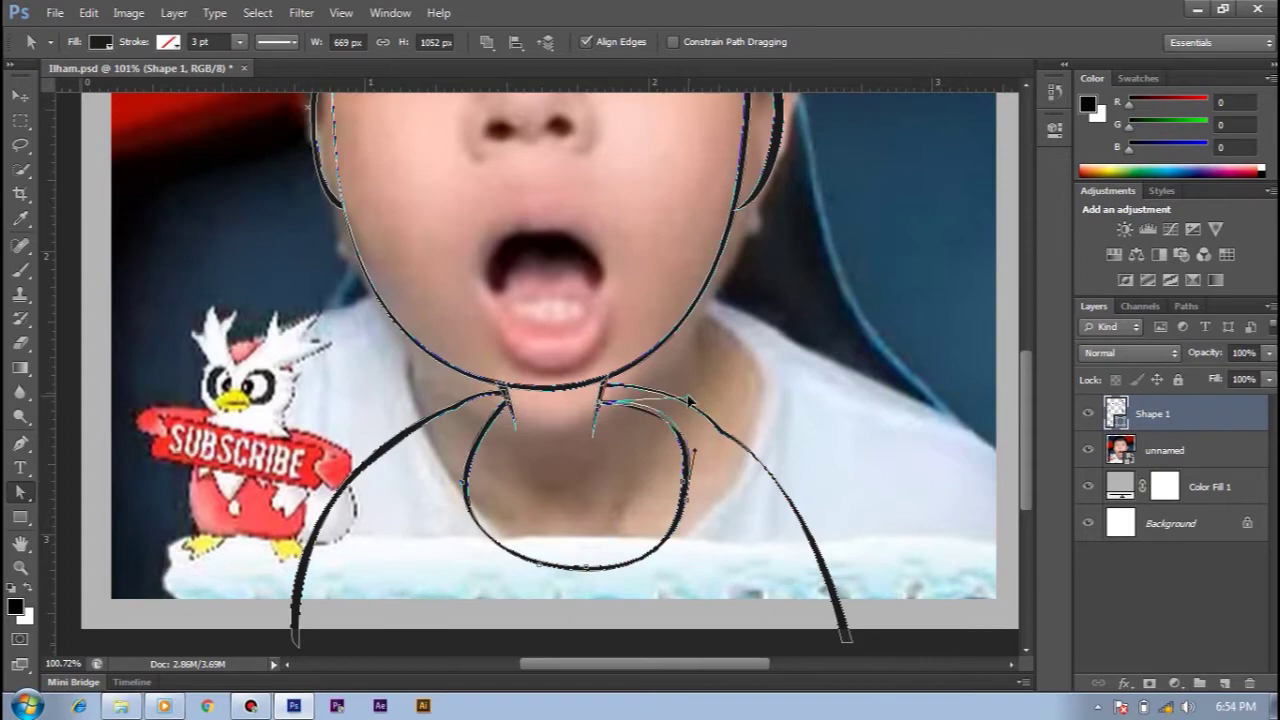
pyautogui.hotkey('ctrl', '0')
pyautogui.press('v')
pyautogui.click(1160, 450)
pyautogui.click(1088, 450)
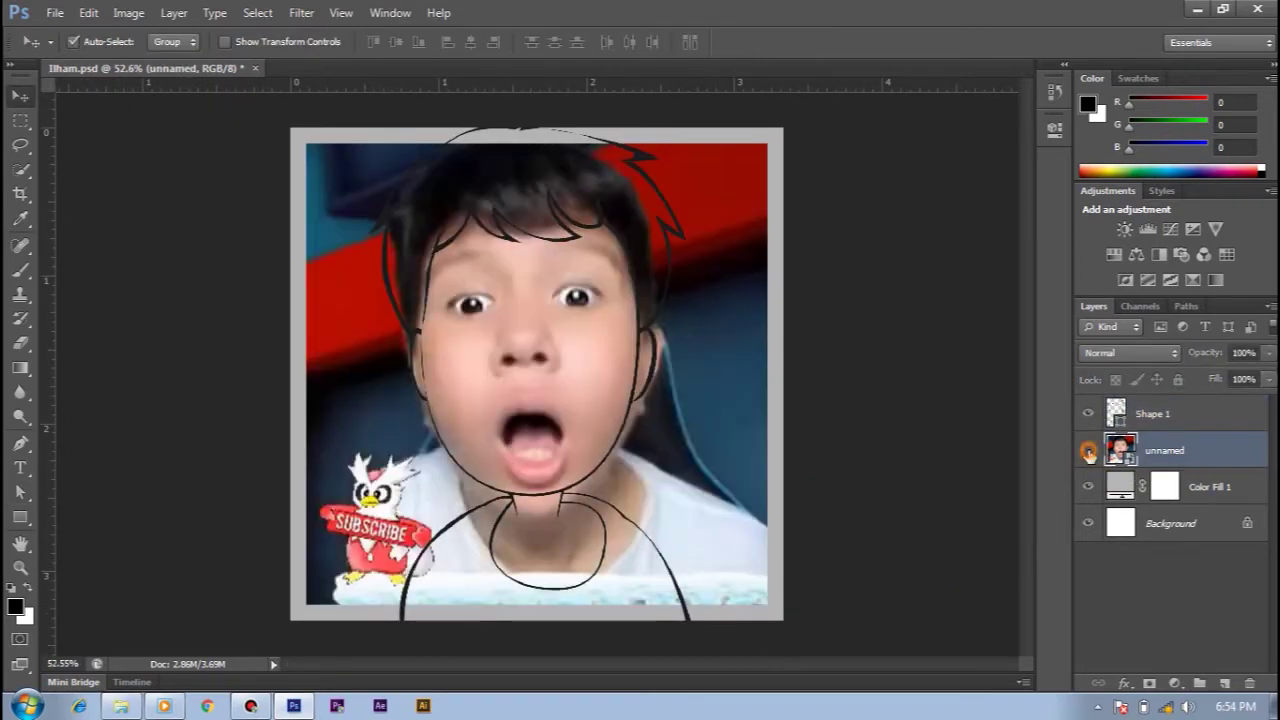
pyautogui.press('p')
pyautogui.click(1152, 413)
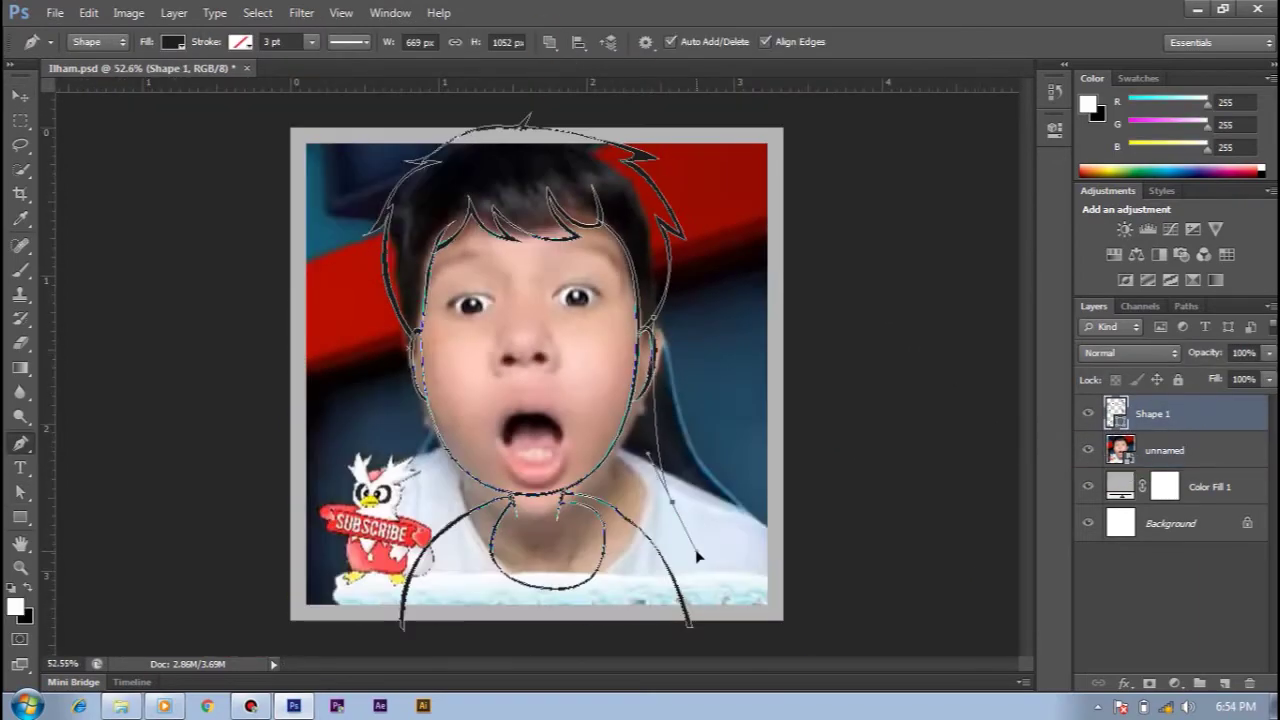
# Draw the right neck line from below the ear down to the shoulder
pyautogui.click(767, 643)
pyautogui.moveTo(755, 553); pyautogui.dragTo(740, 635)
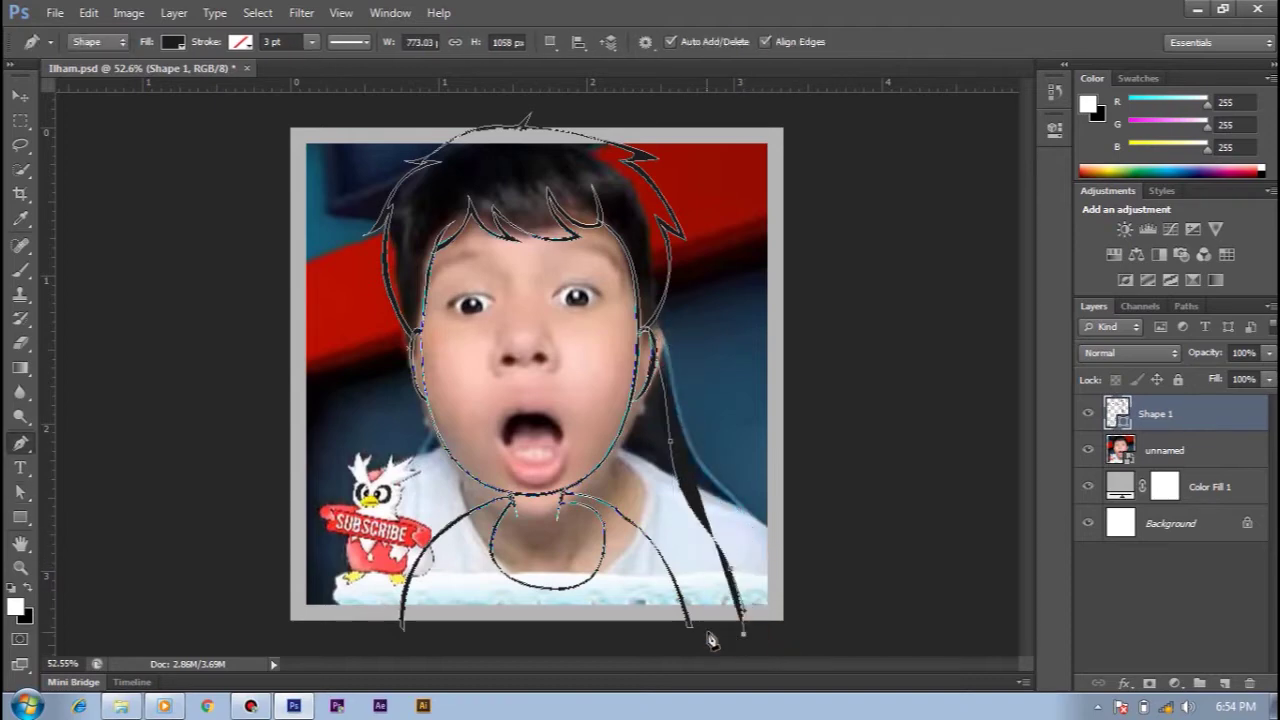
pyautogui.scroll(1, 655, 515)
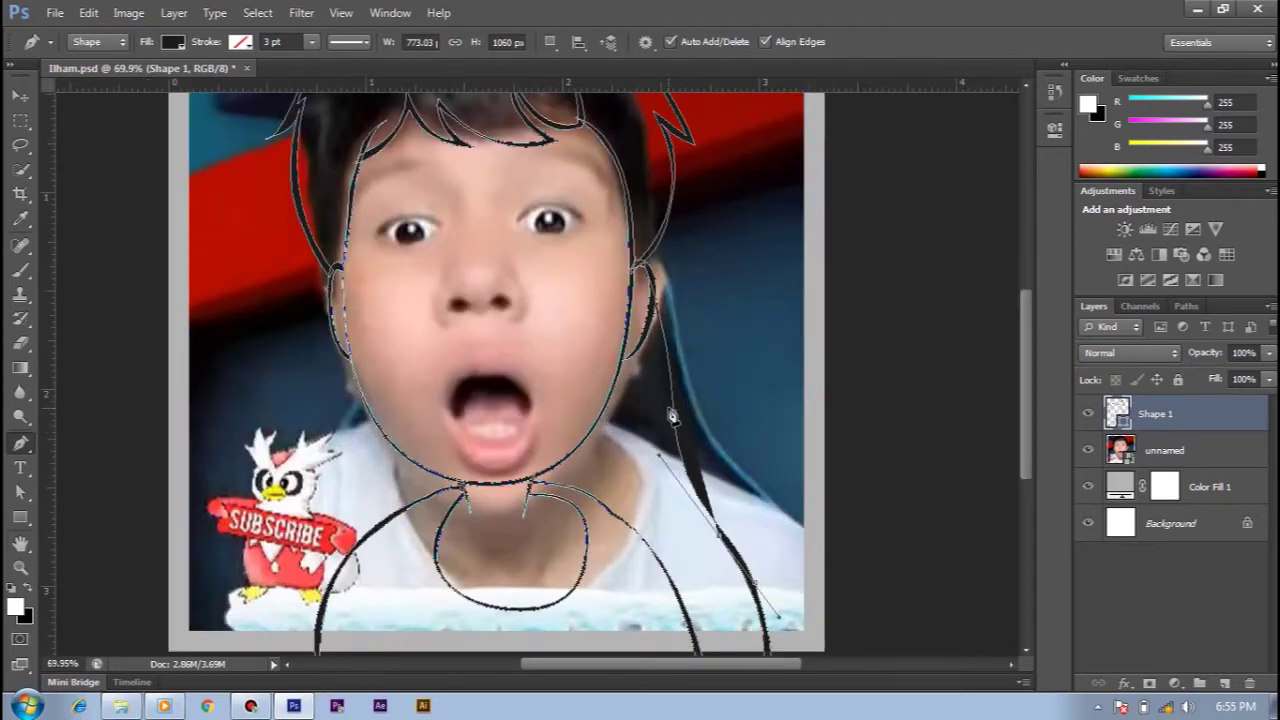
pyautogui.press('a')
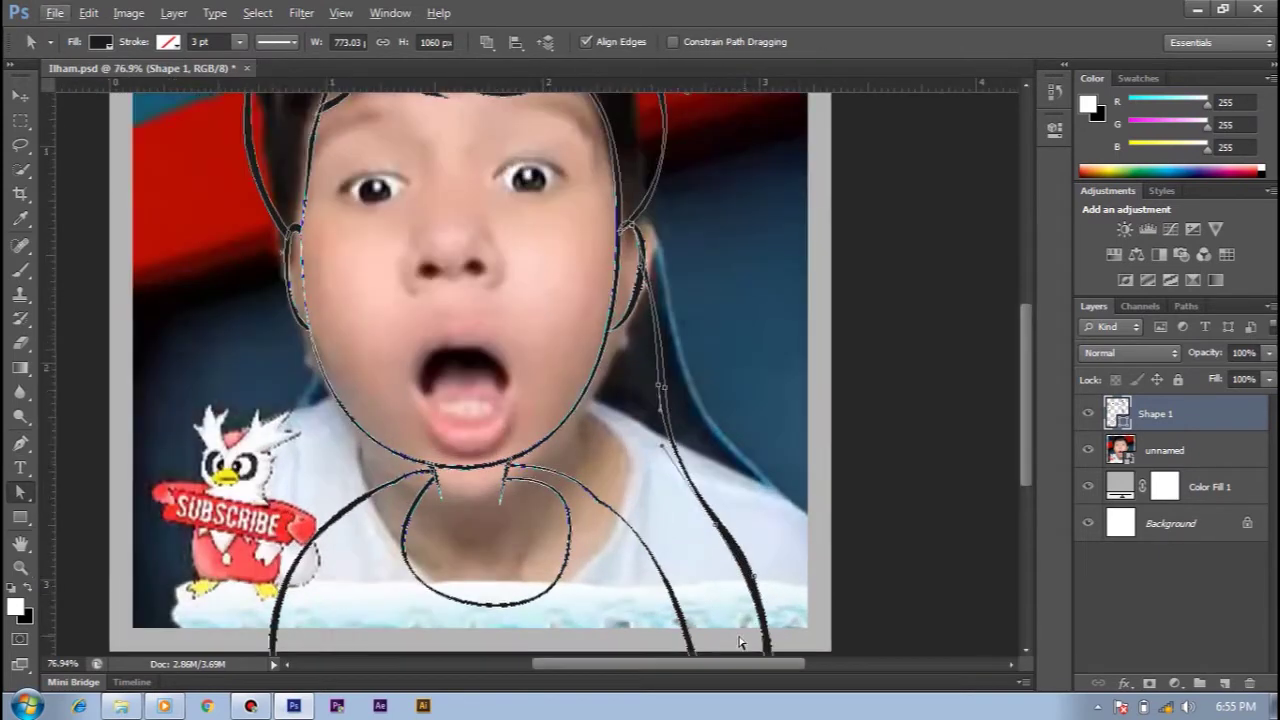
pyautogui.scroll(1, 741, 600)
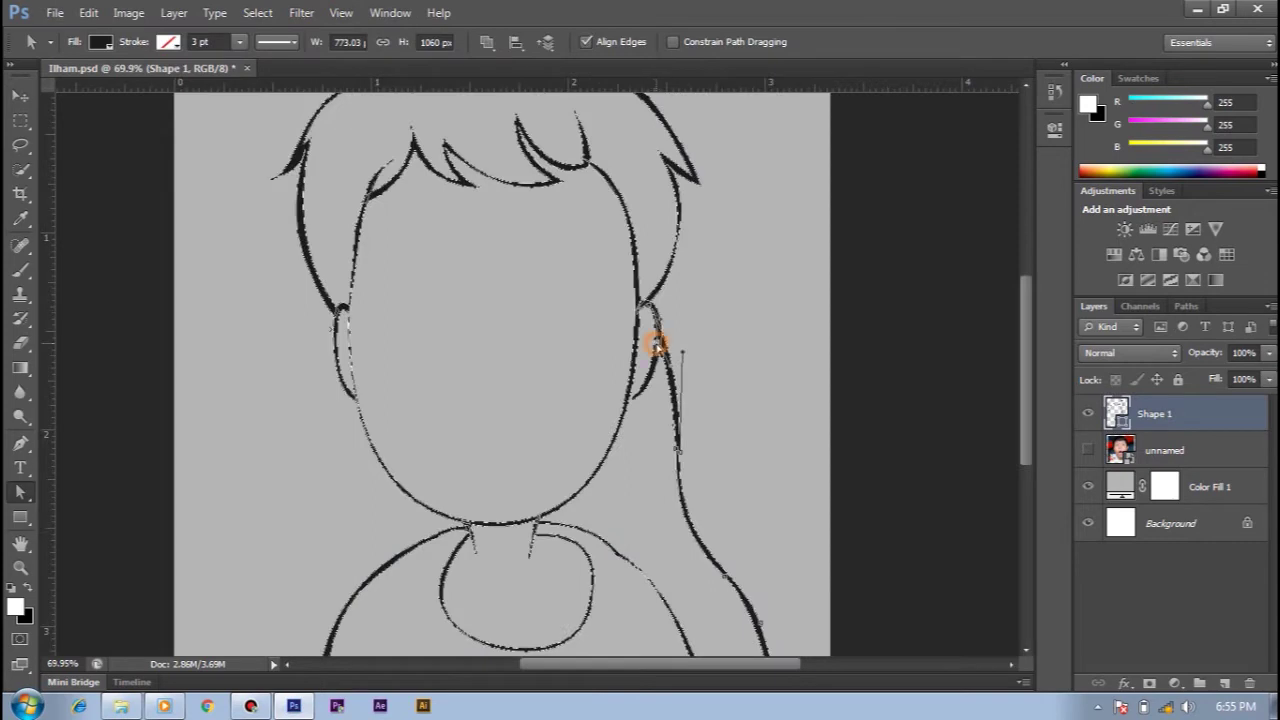
pyautogui.scroll(-3, 728, 543)
# Mirror a copy of the neck line onto the left side of the neck
pyautogui.rightClick(20, 491)
pyautogui.click(100, 486)
pyautogui.hotkey('ctrl', 't')
pyautogui.moveTo(493, 487); pyautogui.dragTo(438, 490)
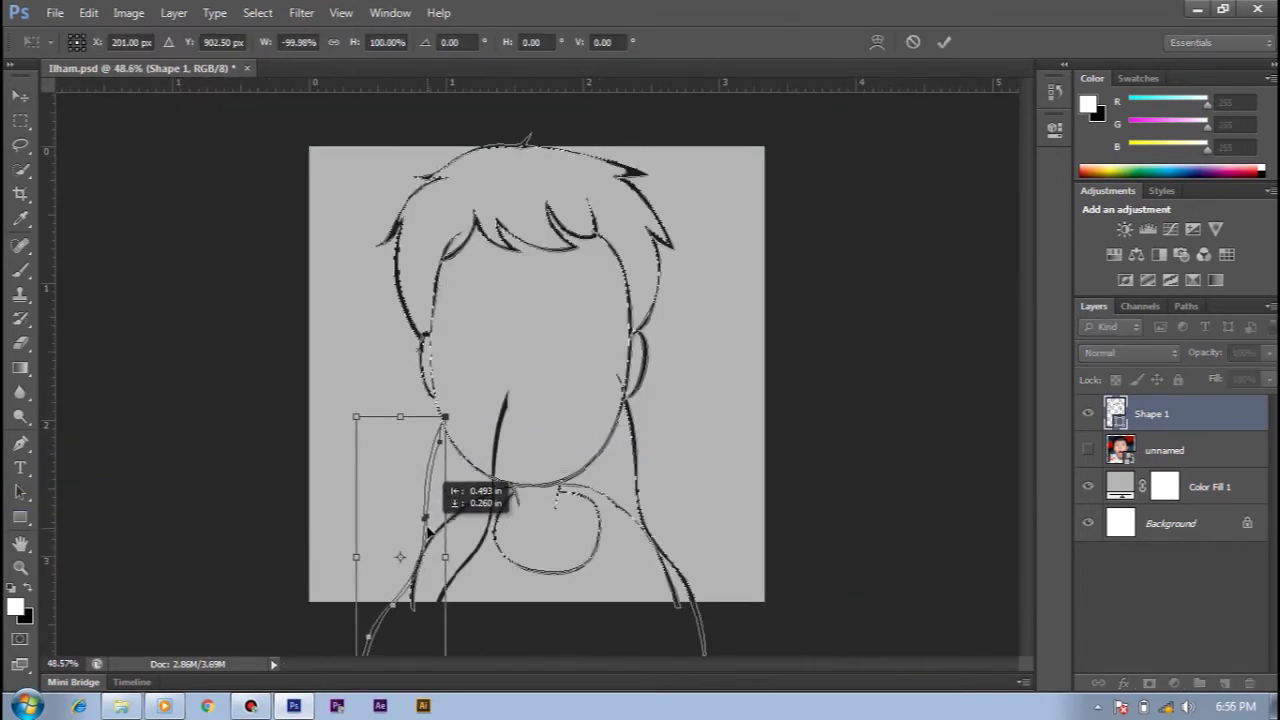
pyautogui.press('Return')
pyautogui.scroll(2, 438, 490)
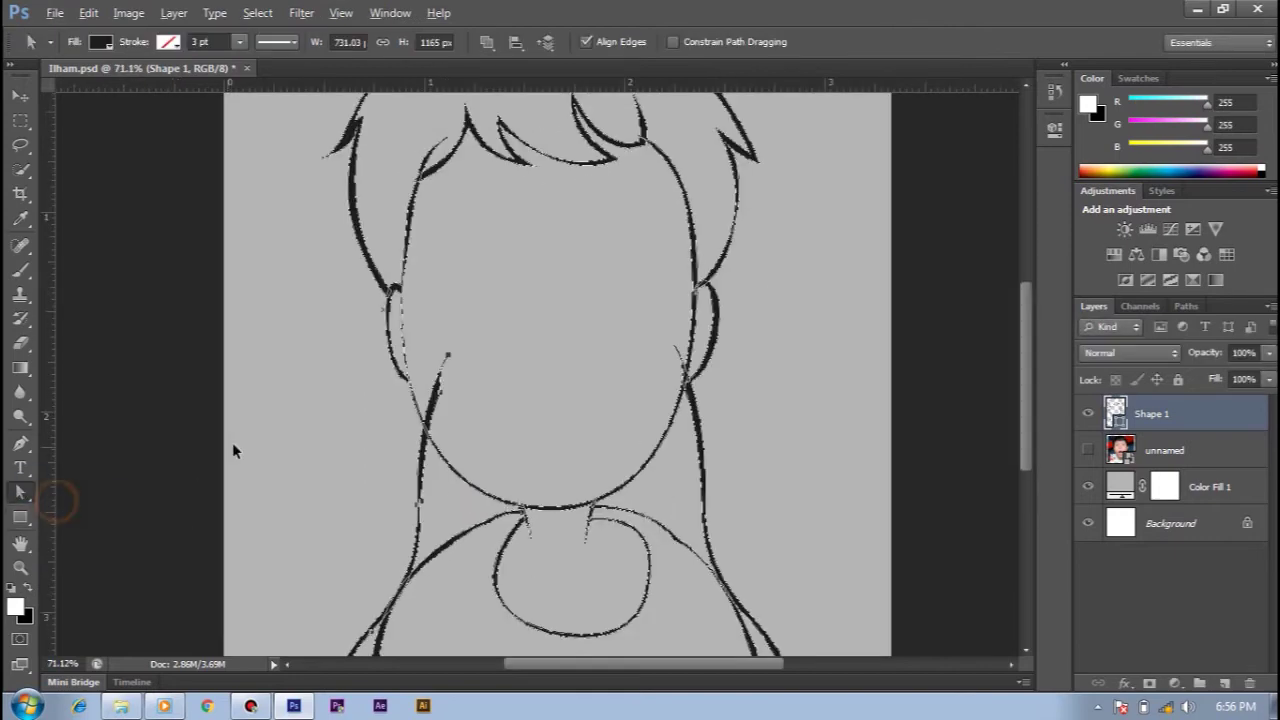
pyautogui.scroll(1, 366, 480)
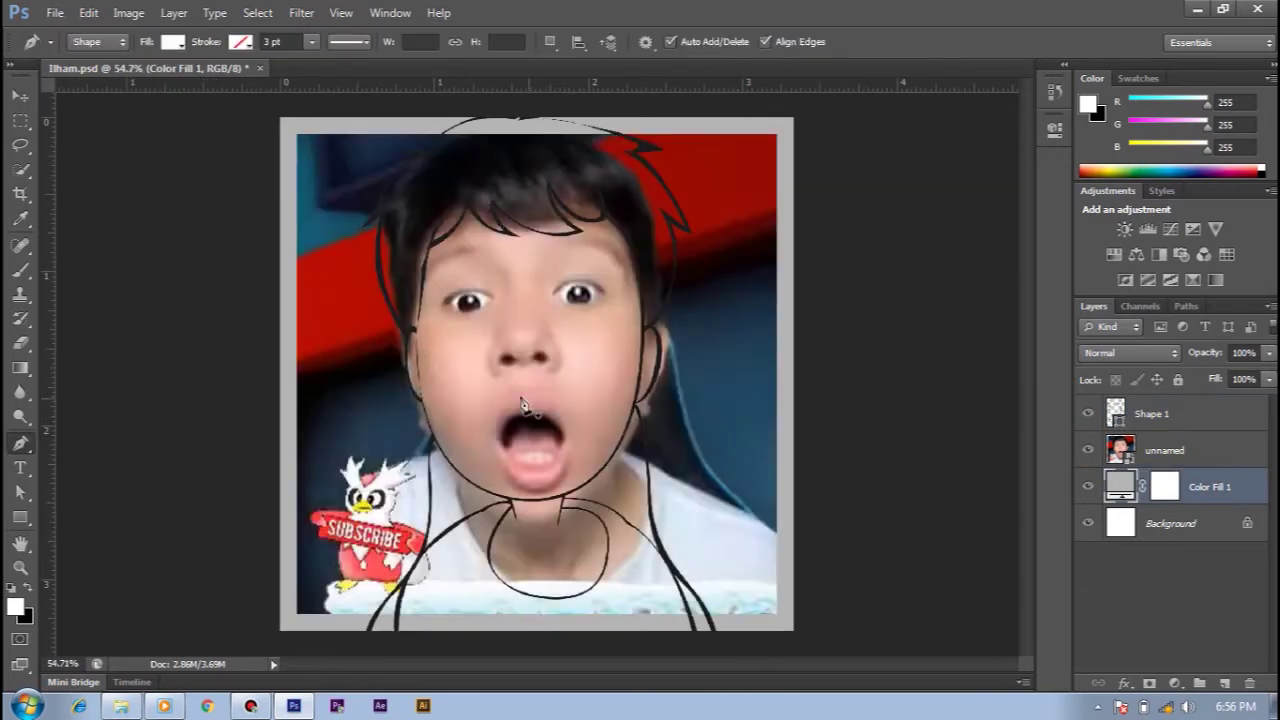
# Draw a curve above the eye, undoing the misplaced points
pyautogui.moveTo(562, 251); pyautogui.dragTo(592, 250)
pyautogui.click(622, 285)
pyautogui.hotkey('ctrl', 'alt', 'z')
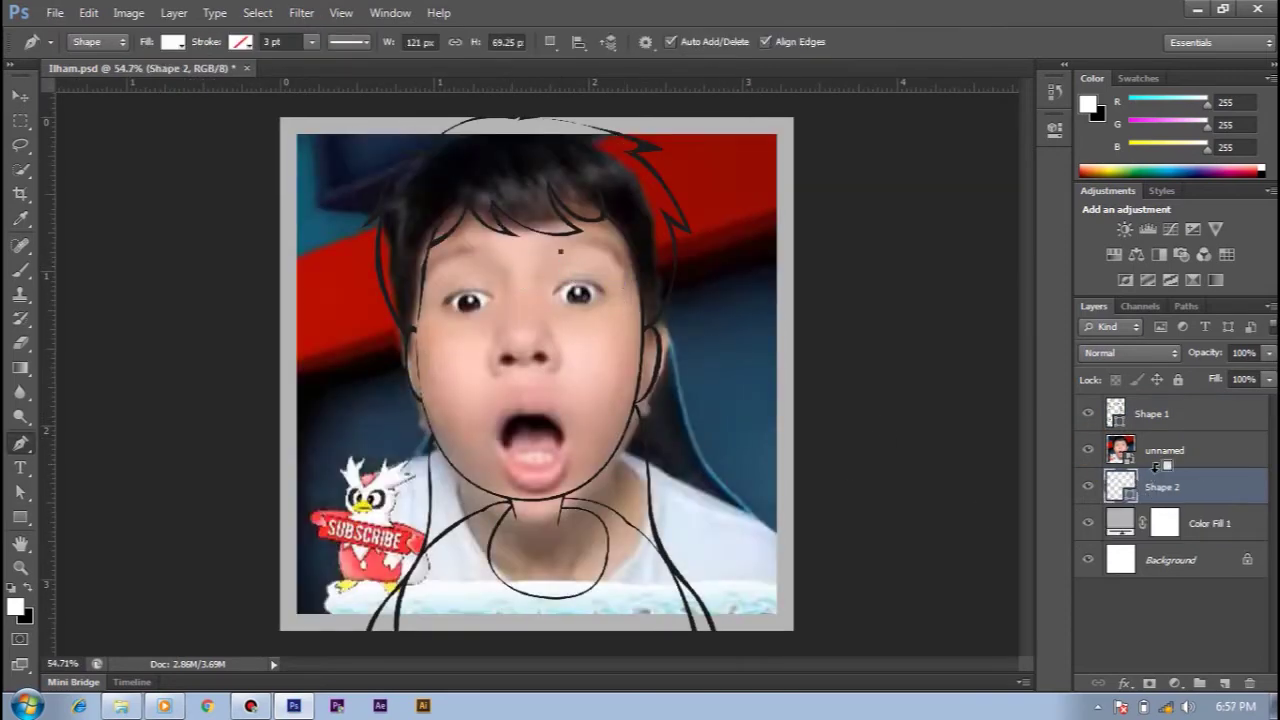
pyautogui.hotkey('ctrl', 'alt', 'z')
pyautogui.press('v')
pyautogui.press('a')
# Place a horizontally flipped copy of the eye curve over the other eye
pyautogui.hotkey('ctrl', 'alt', 't')
pyautogui.moveTo(606, 259); pyautogui.dragTo(498, 250)
pyautogui.rightClick(498, 250)
pyautogui.click(543, 543)
pyautogui.press('Return')
pyautogui.press('v')
pyautogui.press('p')
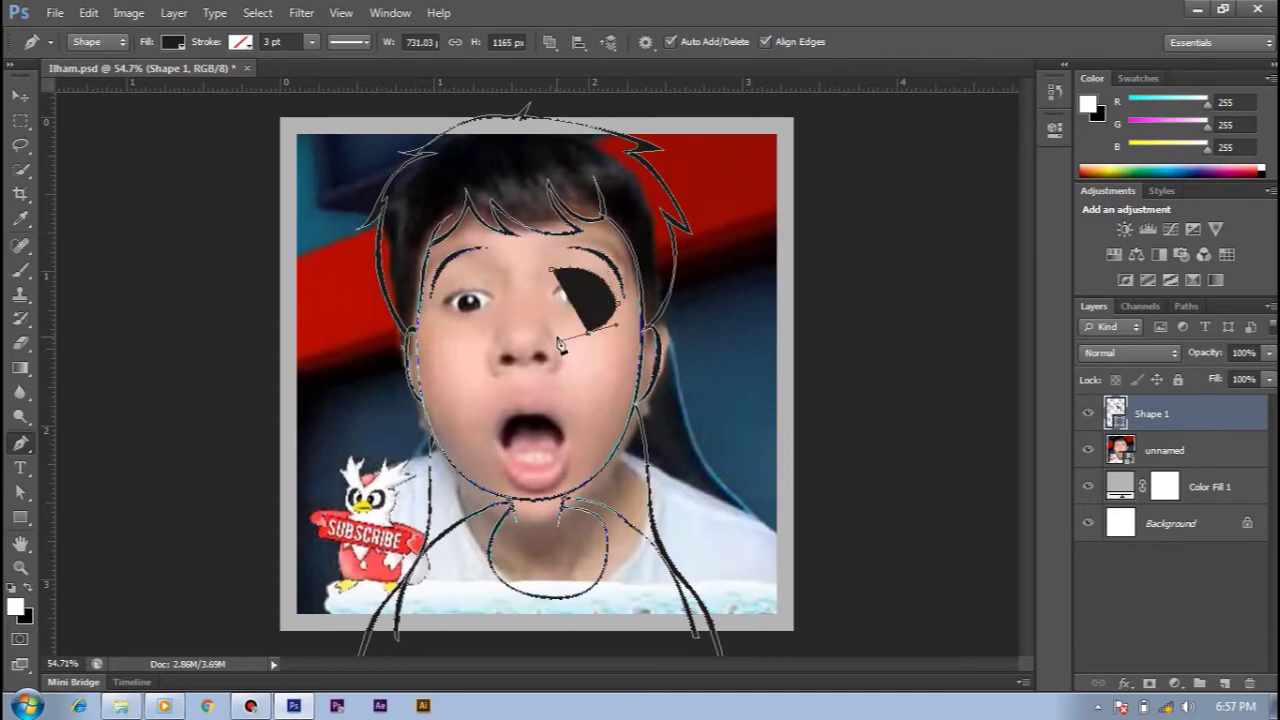
# Check the eye curves by hiding and reshowing the photo layer at full view
pyautogui.scroll(3, 556, 283)
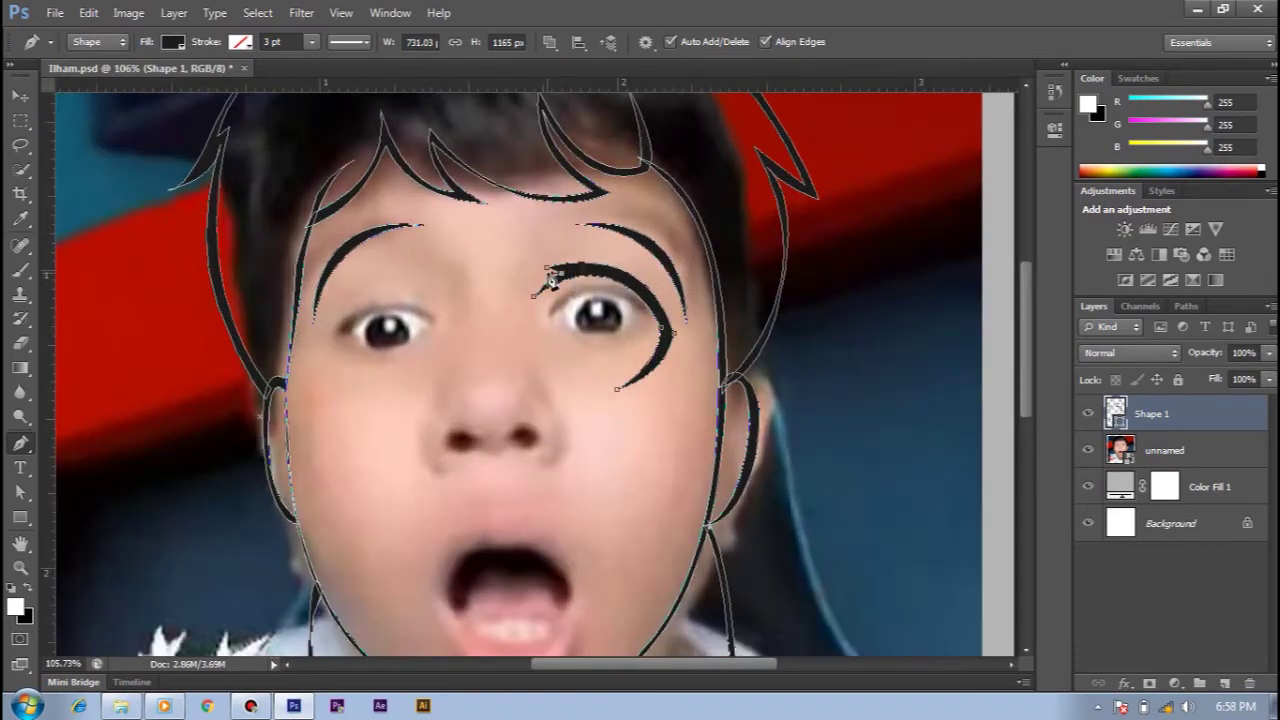
pyautogui.press('a')
pyautogui.scroll(-3, 528, 305)
pyautogui.scroll(4, 528, 305)
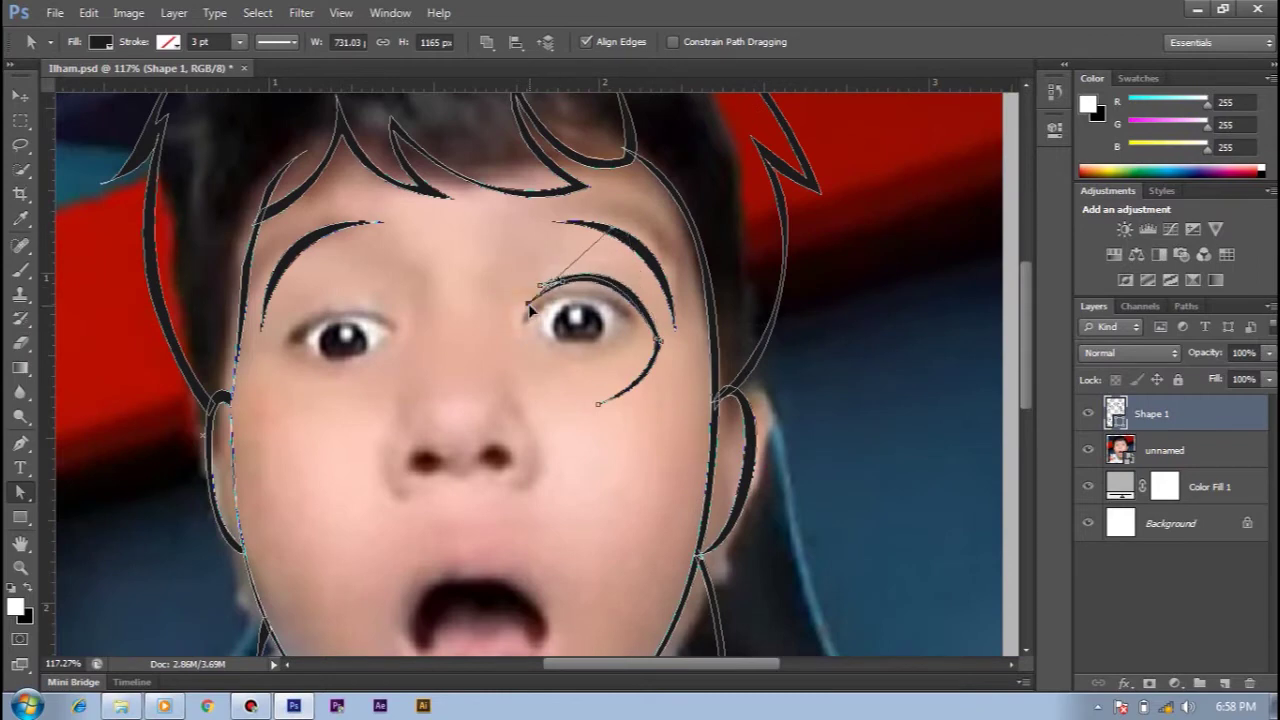
pyautogui.click(1160, 450)
pyautogui.hotkey('ctrl', '0')
pyautogui.press('v')
pyautogui.click(1088, 450)
pyautogui.click(1088, 450)
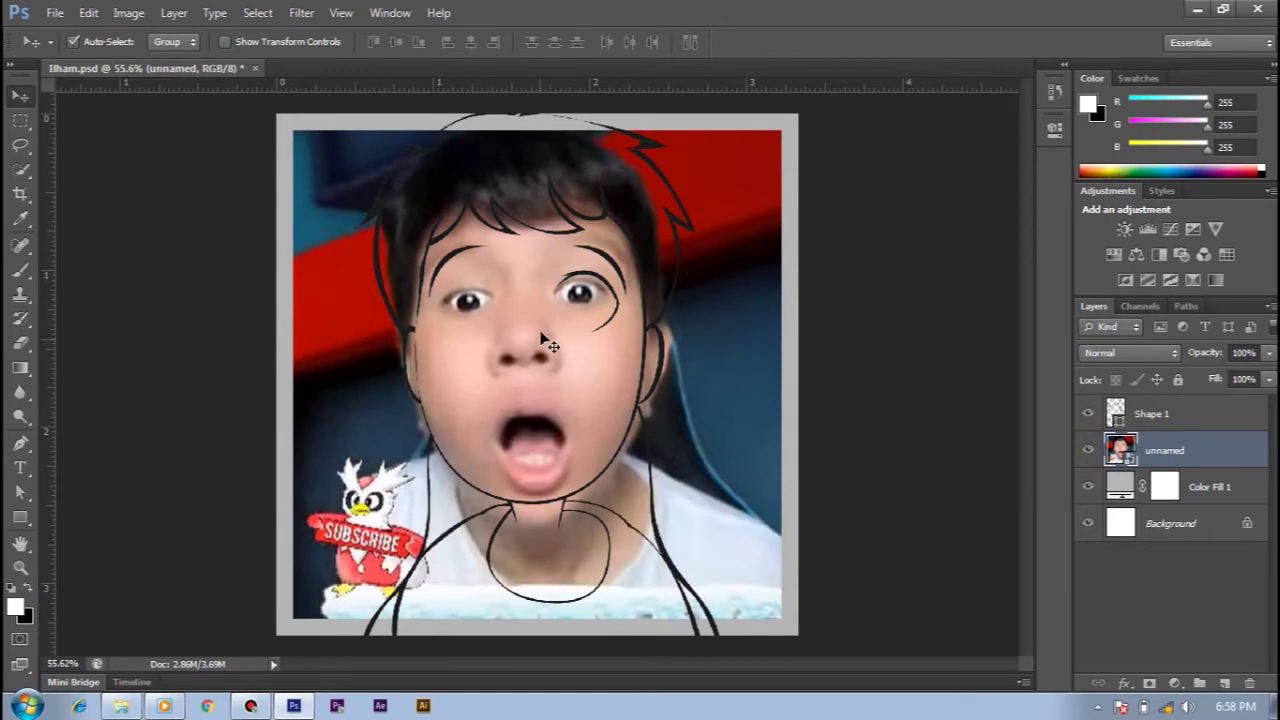
pyautogui.click(1150, 413)
pyautogui.scroll(3, 630, 325)
# Reshape the right eye's curve to sweep under the eye, then view it with the photo hidden
pyautogui.press('a')
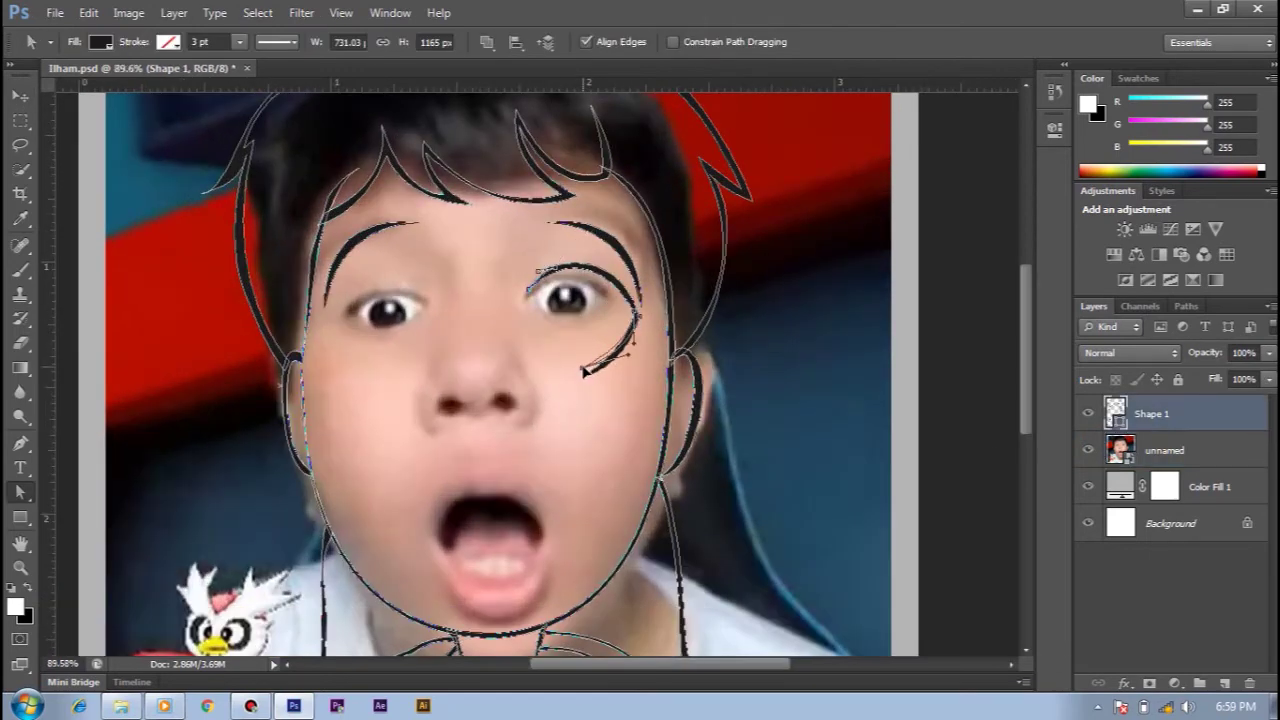
pyautogui.scroll(-1, 590, 365)
pyautogui.click(632, 358)
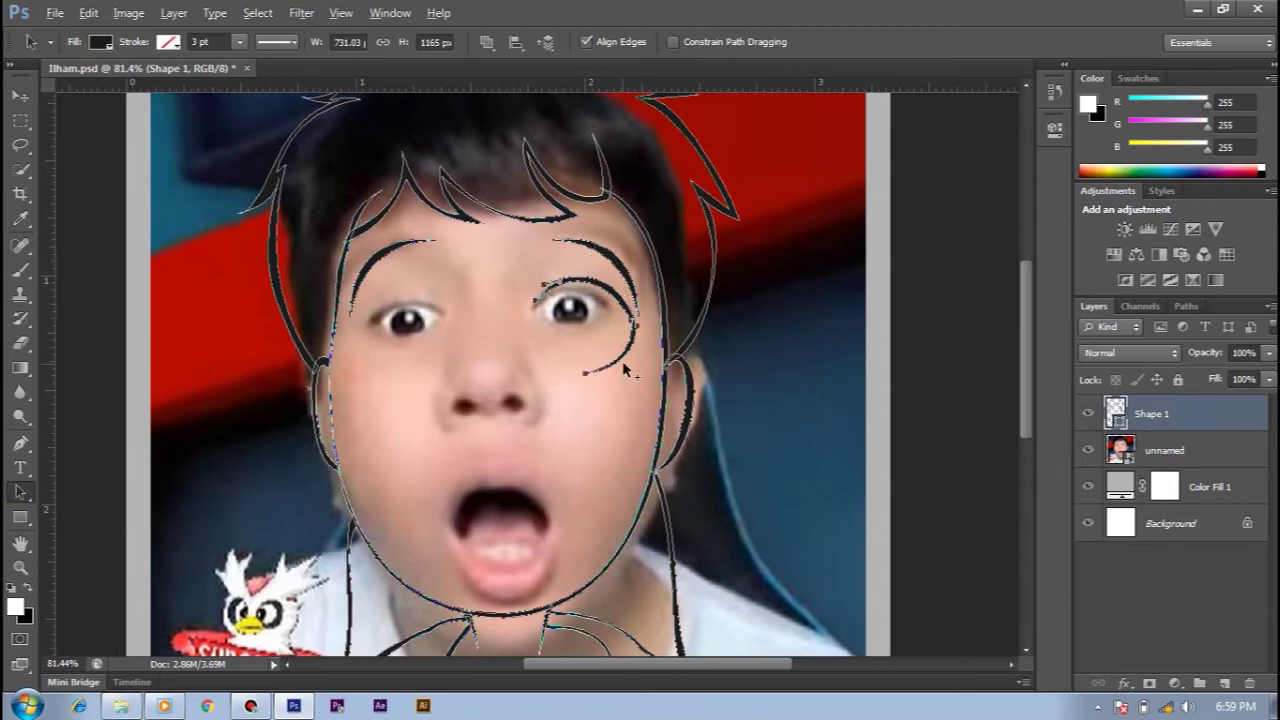
pyautogui.moveTo(360, 290); pyautogui.dragTo(470, 385)
pyautogui.press('v')
pyautogui.hotkey('ctrl', '0')
pyautogui.click(1088, 450)
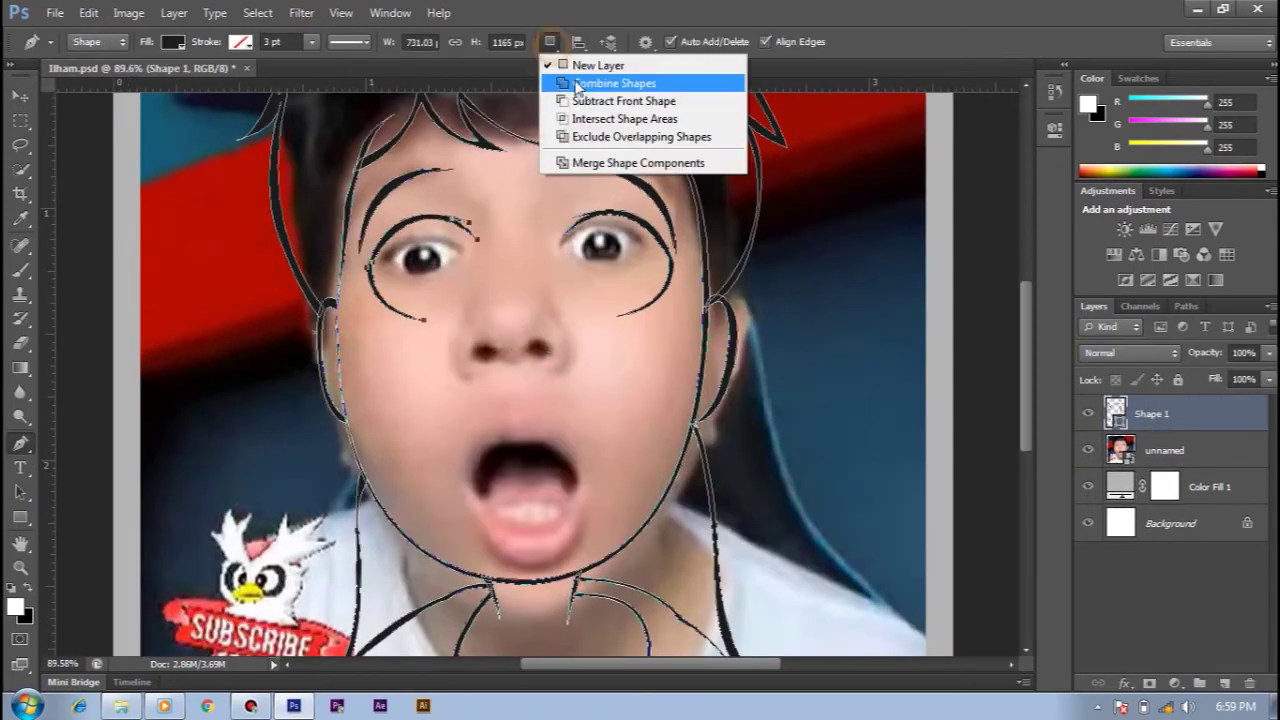
# Set path operations to Combine Shapes and draw the short curved nose line
pyautogui.click(577, 84)
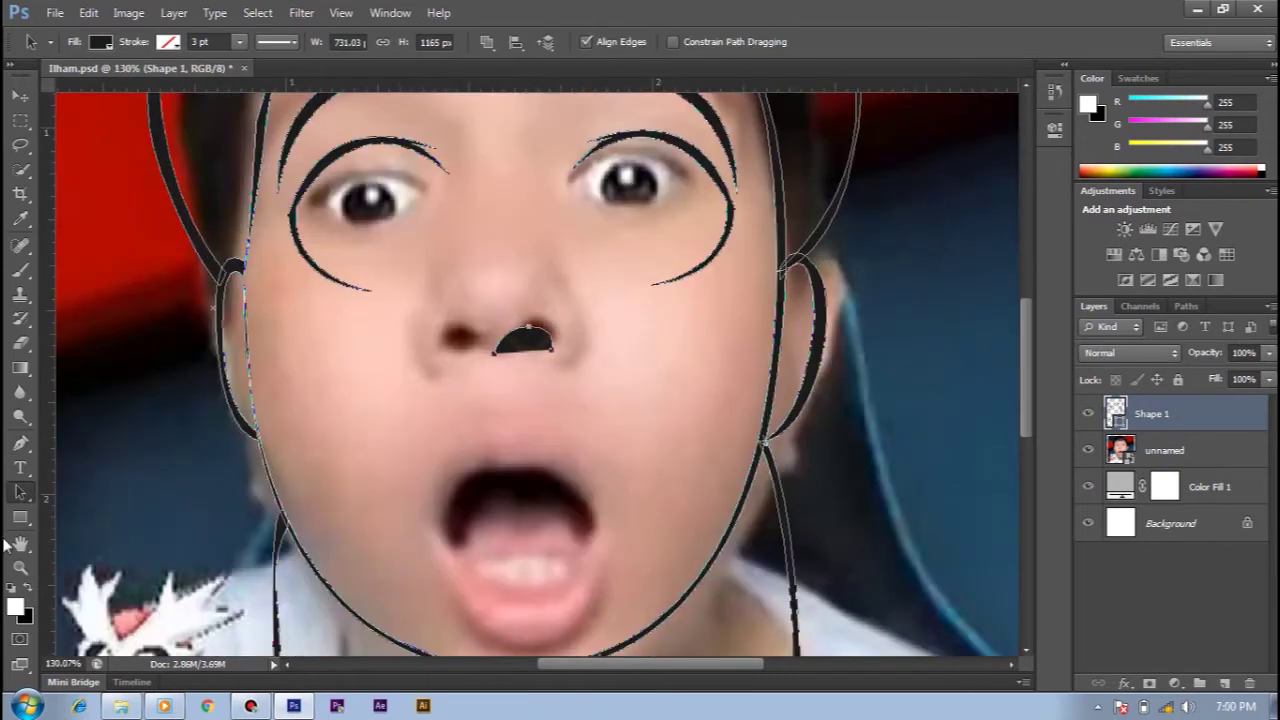
pyautogui.press('p')
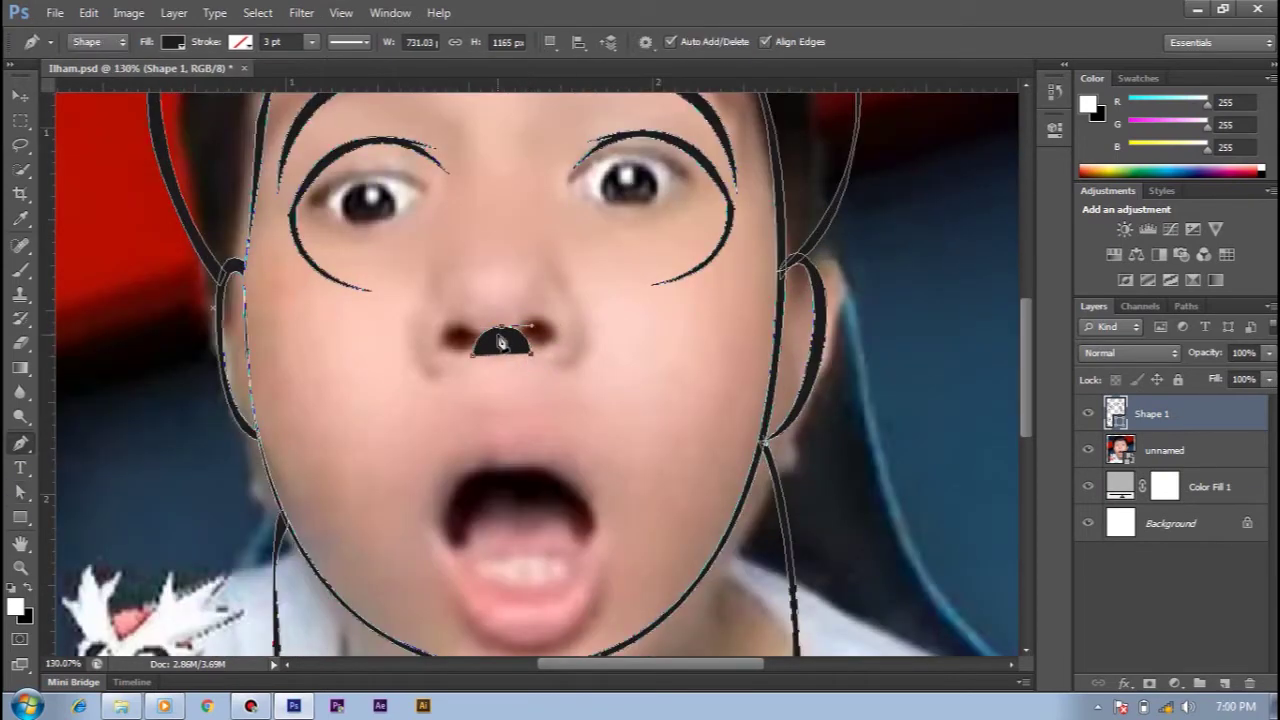
pyautogui.press('a')
pyautogui.press('v')
pyautogui.click(551, 354)
pyautogui.hotkey('ctrl', '0')
# Toggle the photo layer to check the nose line against the line art
pyautogui.click(1088, 450)
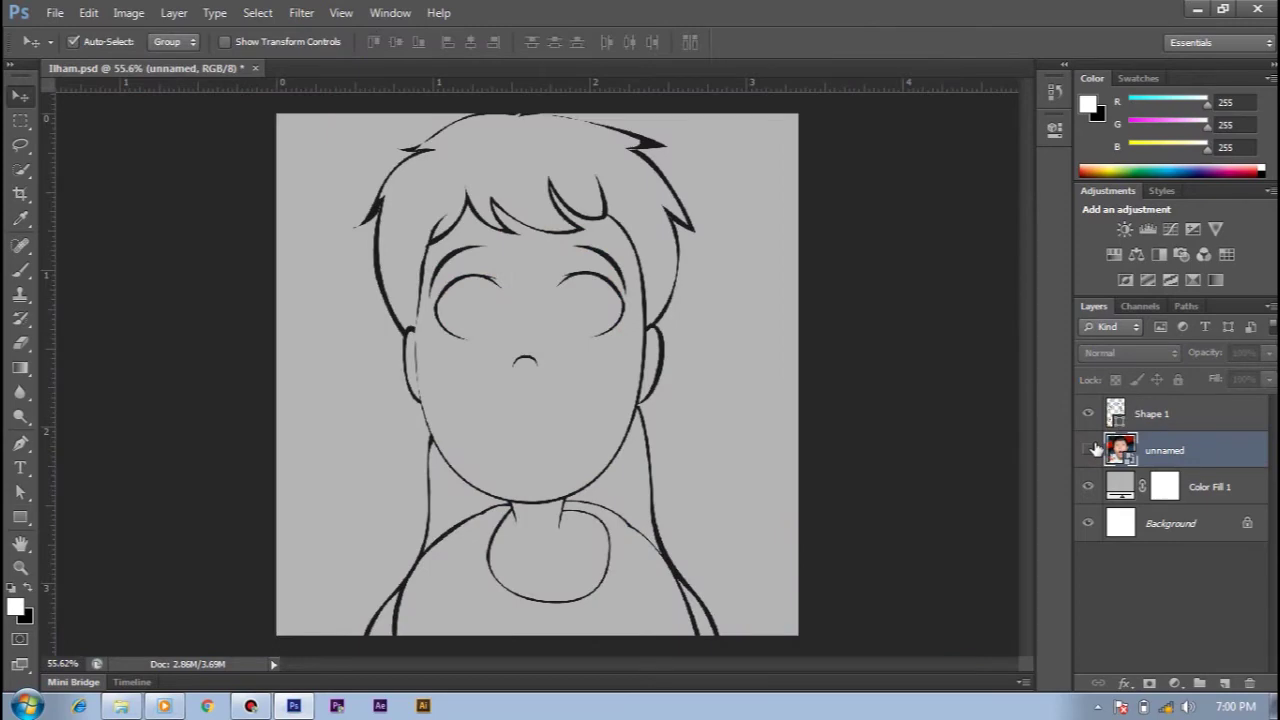
pyautogui.click(1088, 450)
pyautogui.click(1088, 450)
pyautogui.press('a')
pyautogui.click(533, 360)
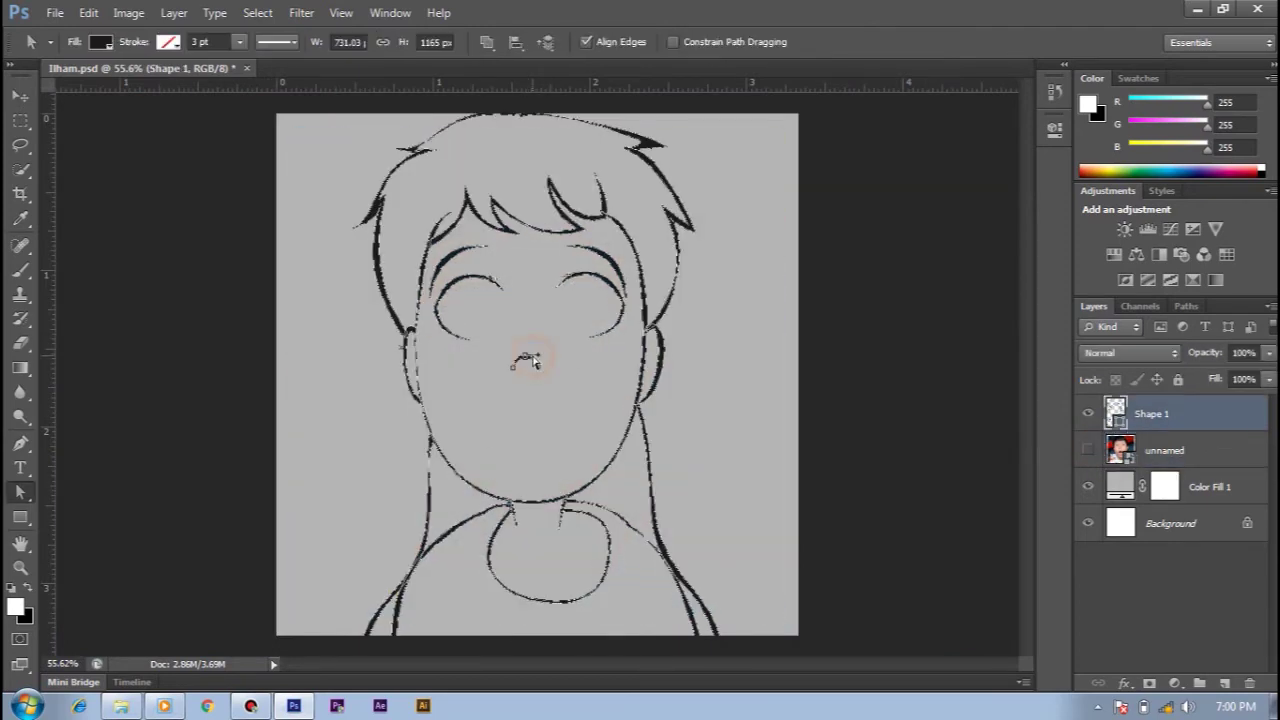
pyautogui.click(1088, 450)
pyautogui.scroll(3, 512, 355)
pyautogui.press('p')
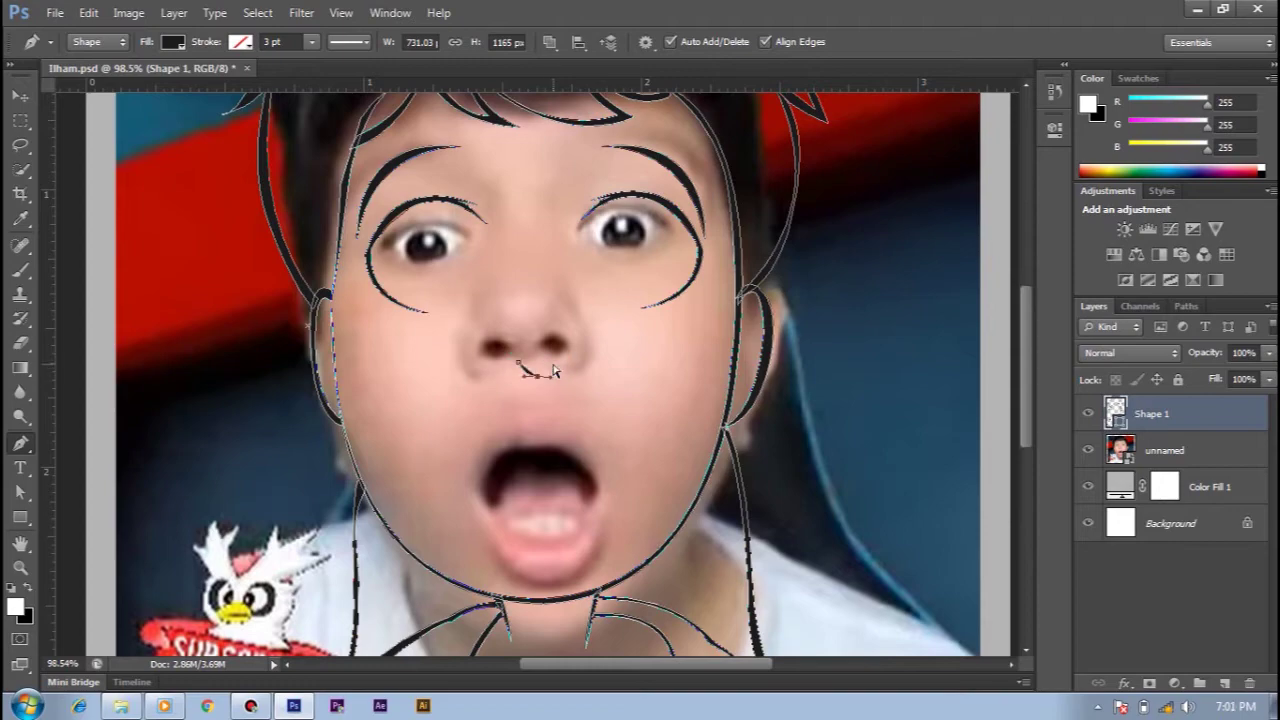
pyautogui.press('a')
# Select the mouth path with the photo hidden and begin a new fill shape at the face outline
pyautogui.scroll(-3, 866, 451)
pyautogui.click(1088, 450)
pyautogui.scroll(5, 517, 385)
pyautogui.click(517, 385)
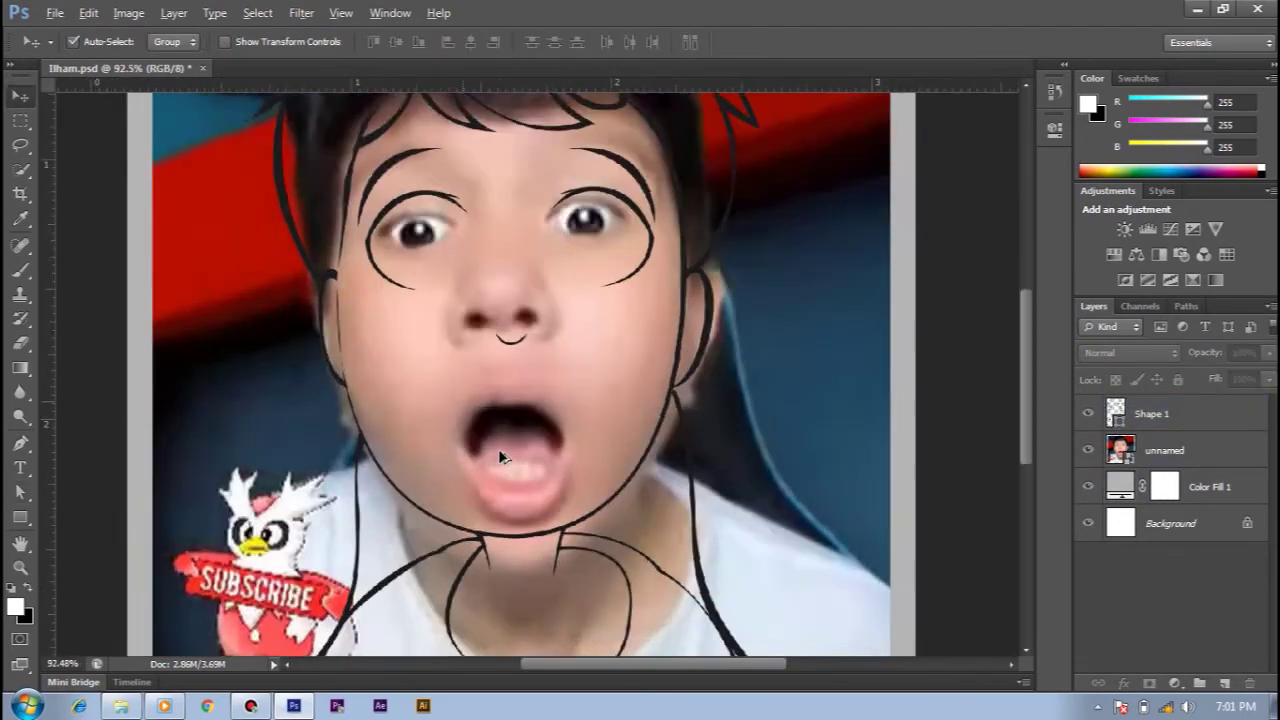
pyautogui.press('p')
pyautogui.click(441, 432)
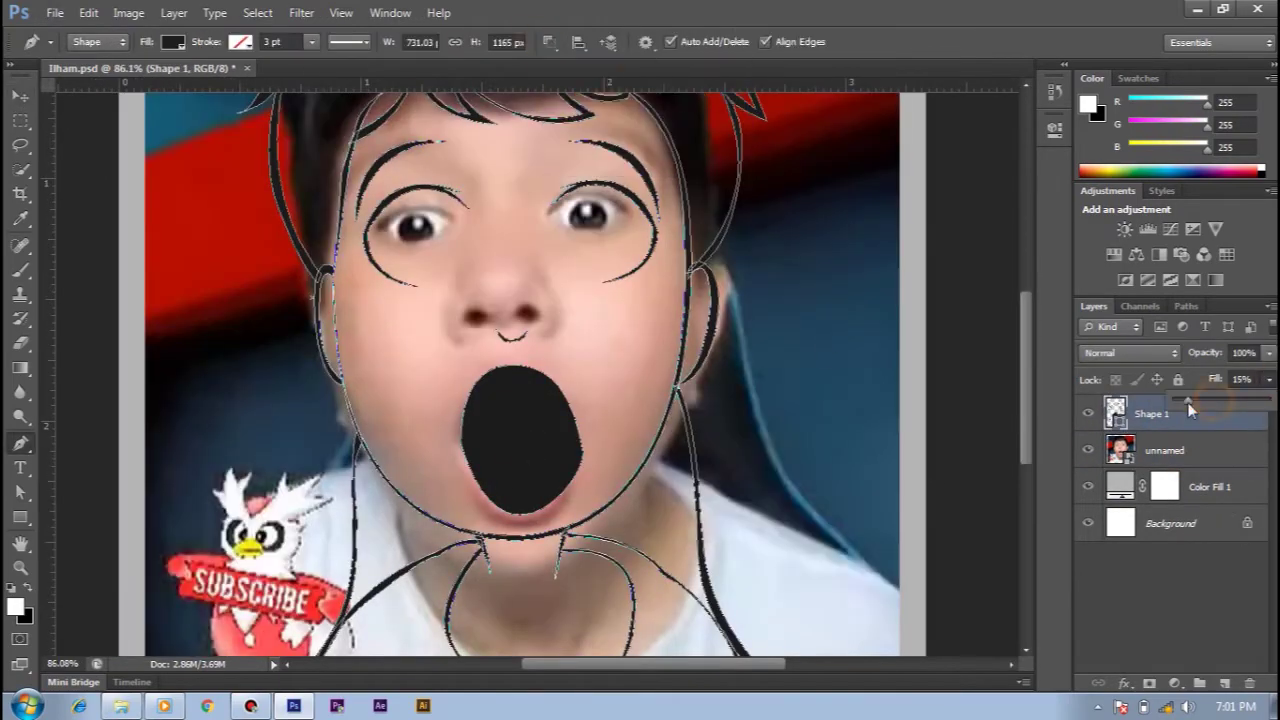
# Make the Shape 2 fill nearly transparent for tracing and anchor the face fill at the right ear
pyautogui.moveTo(1190, 410); pyautogui.dragTo(1187, 410)
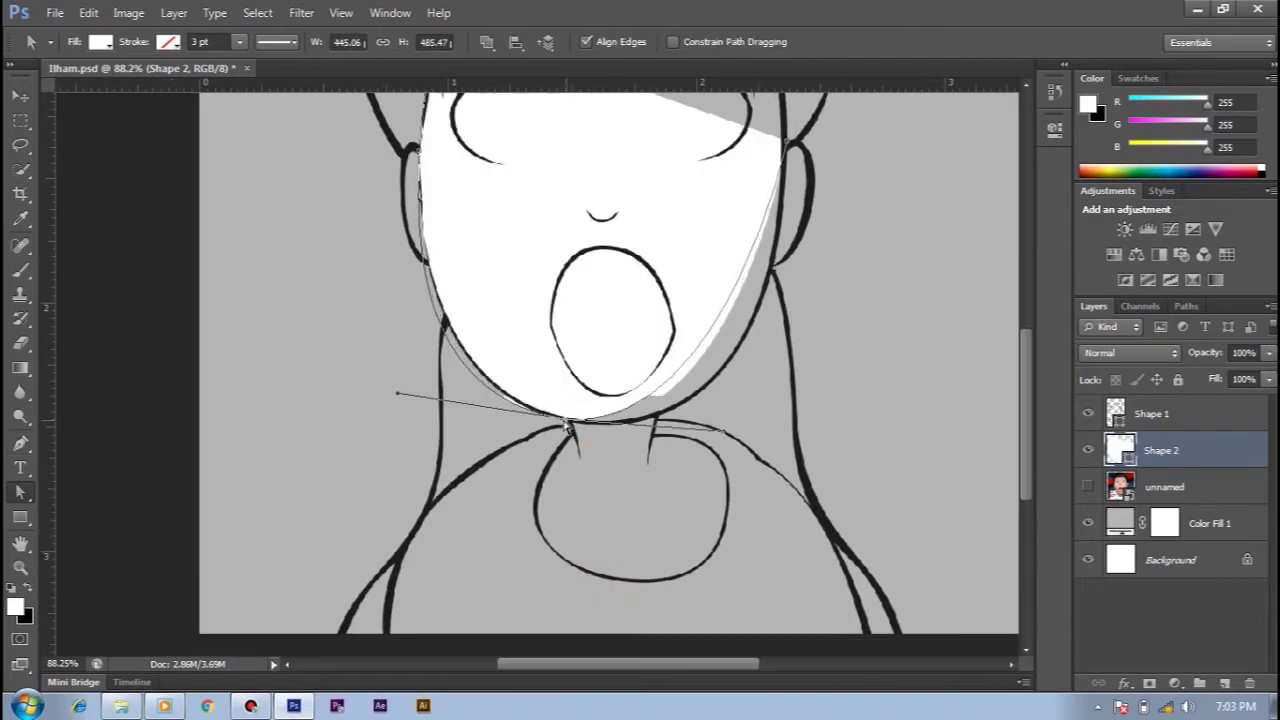
pyautogui.press('p')
pyautogui.click(788, 150)
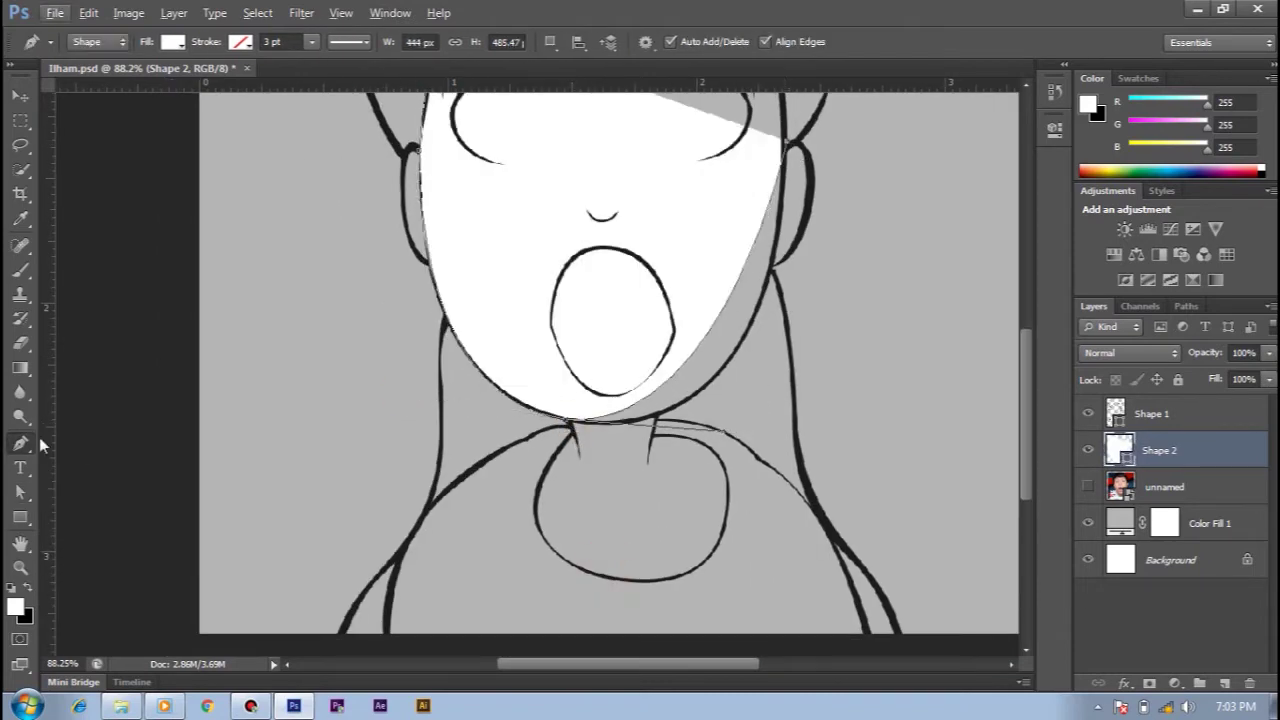
# Trace the face fill around the chin, down the neck and along the hairline bangs
pyautogui.click(566, 420)
pyautogui.moveTo(688, 572); pyautogui.dragTo(800, 541)
pyautogui.moveTo(587, 451); pyautogui.dragTo(722, 428)
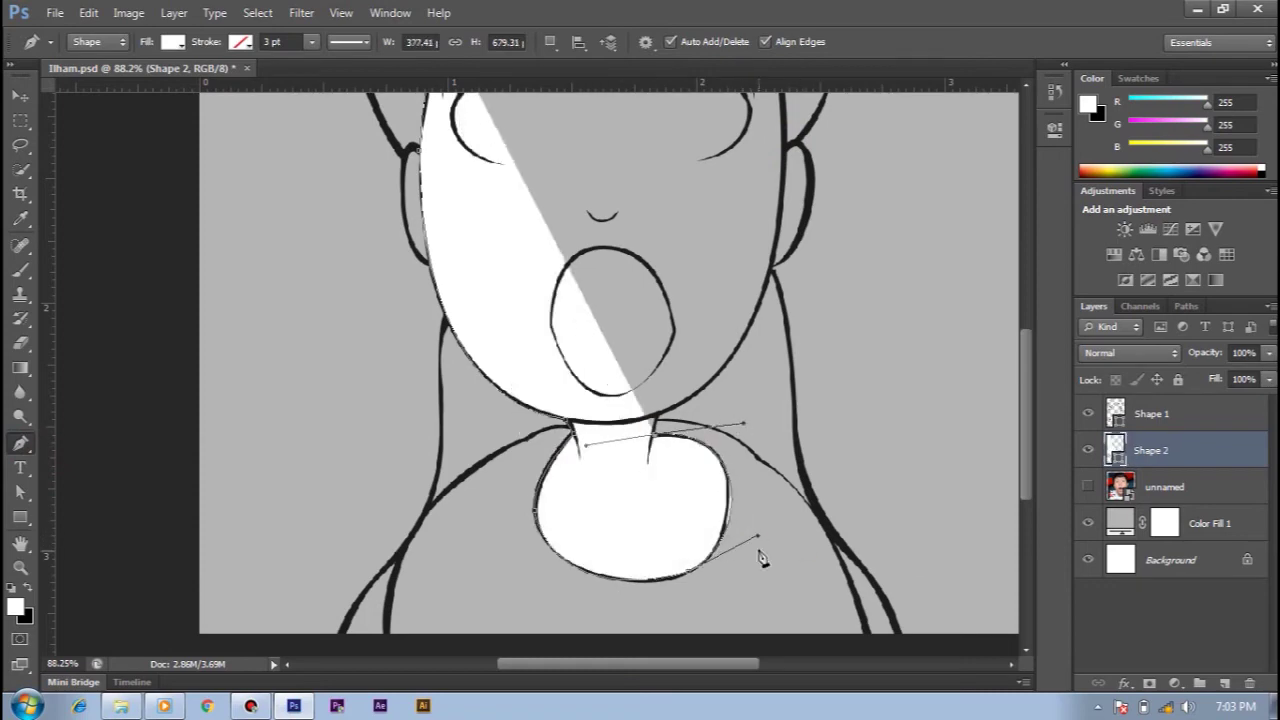
pyautogui.moveTo(612, 450); pyautogui.dragTo(562, 570)
pyautogui.press('a')
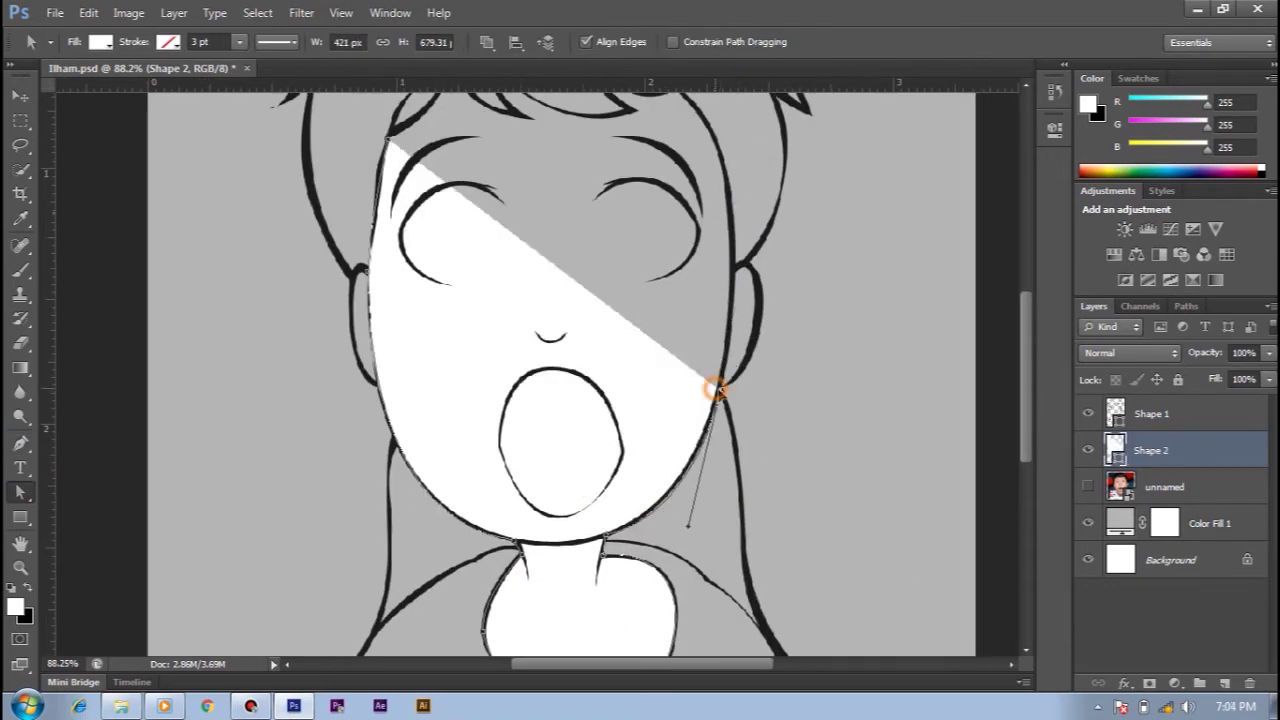
pyautogui.press('p')
pyautogui.moveTo(688, 519); pyautogui.dragTo(726, 594)
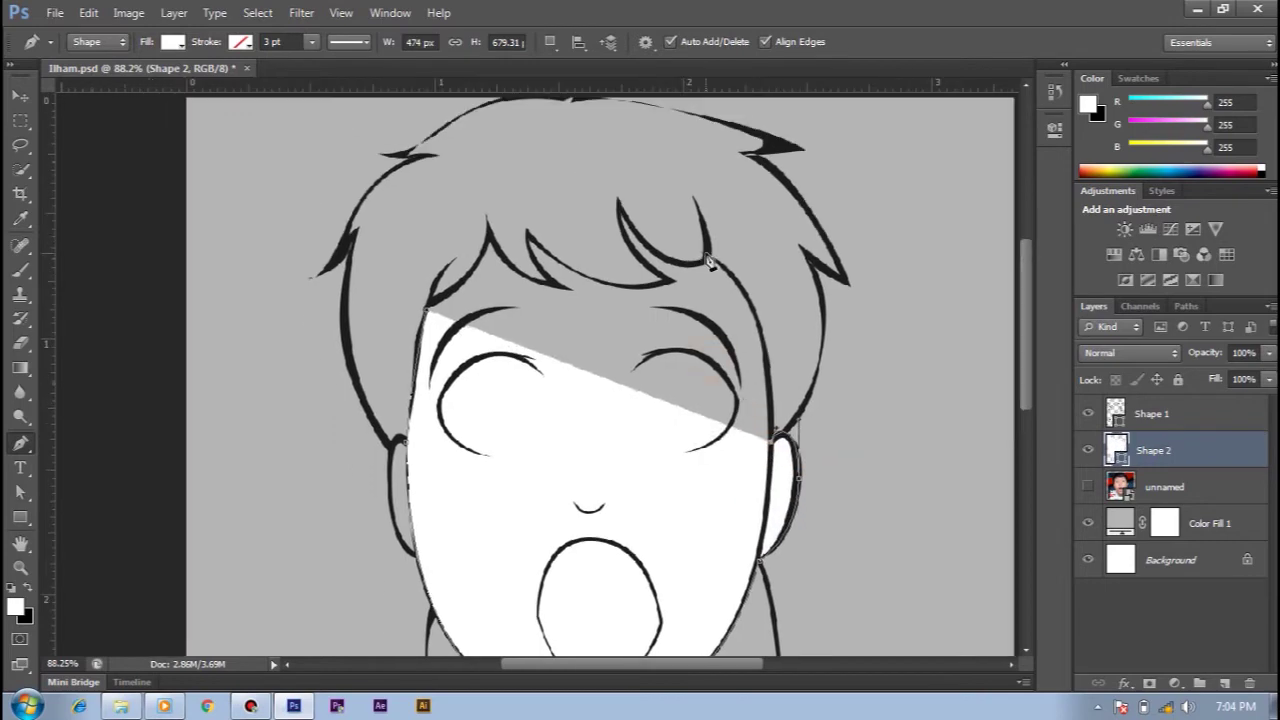
pyautogui.click(705, 262)
pyautogui.click(674, 283)
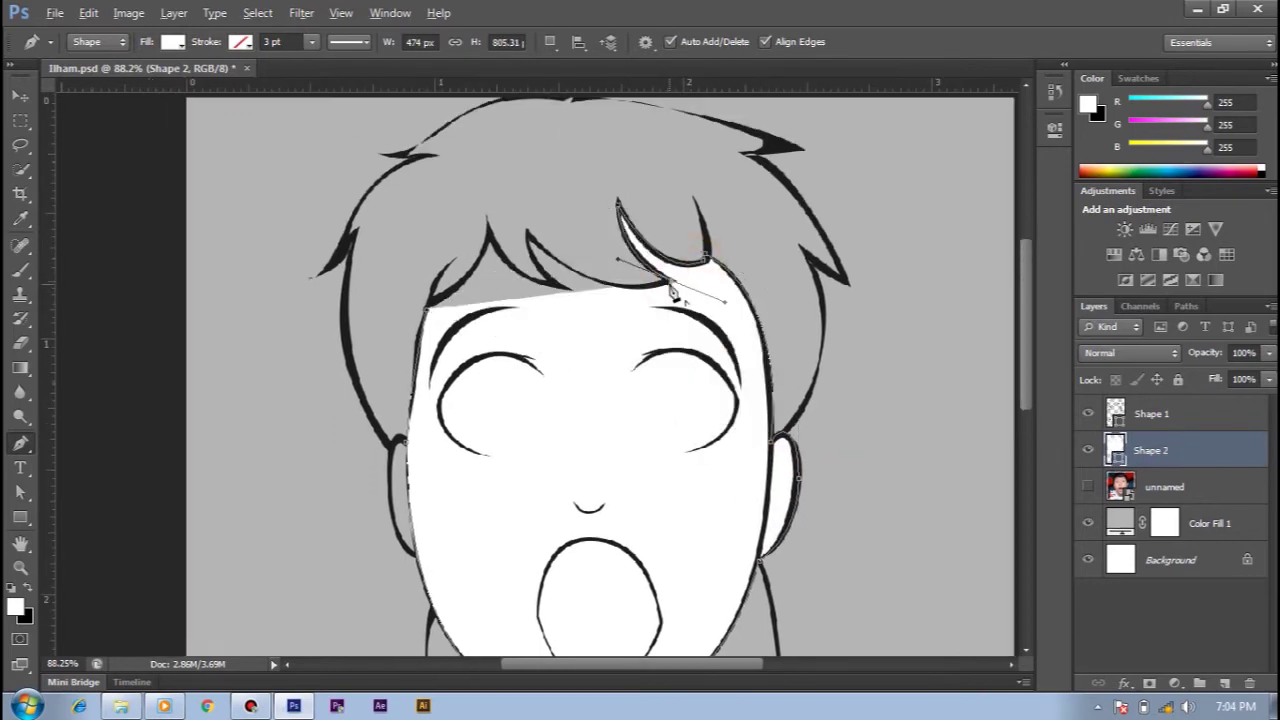
pyautogui.moveTo(490, 245); pyautogui.dragTo(472, 186)
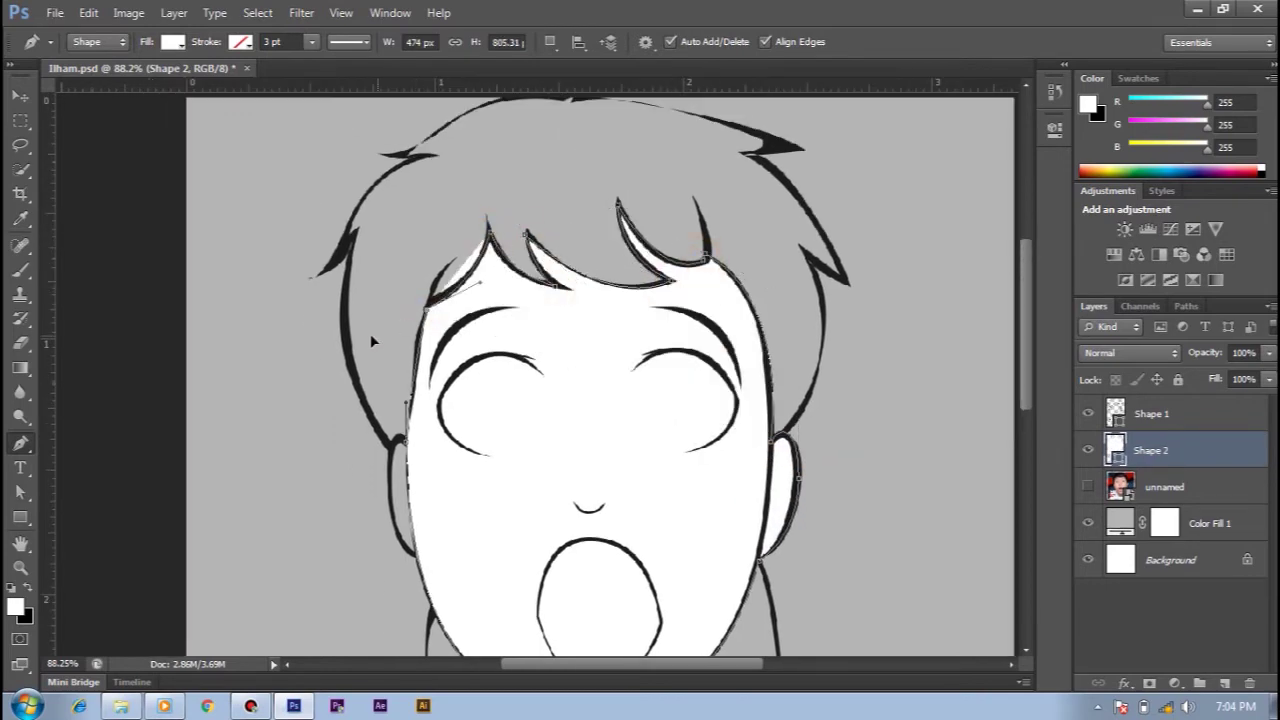
pyautogui.scroll(3, 377, 341)
# Trace the ear fill and give it a light peach colour
pyautogui.click(430, 595)
pyautogui.click(390, 435)
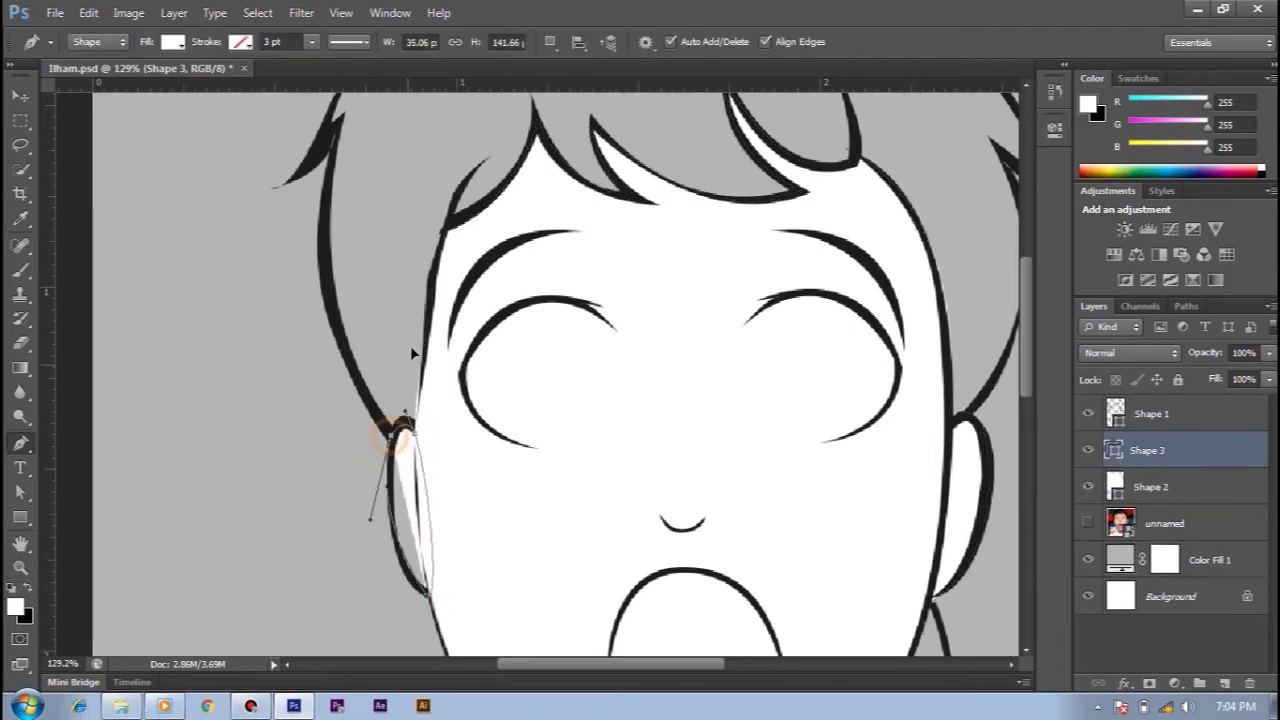
pyautogui.scroll(-4, 390, 435)
pyautogui.doubleClick(1113, 450)
pyautogui.click(690, 144)
pyautogui.moveTo(918, 350); pyautogui.dragTo(918, 365)
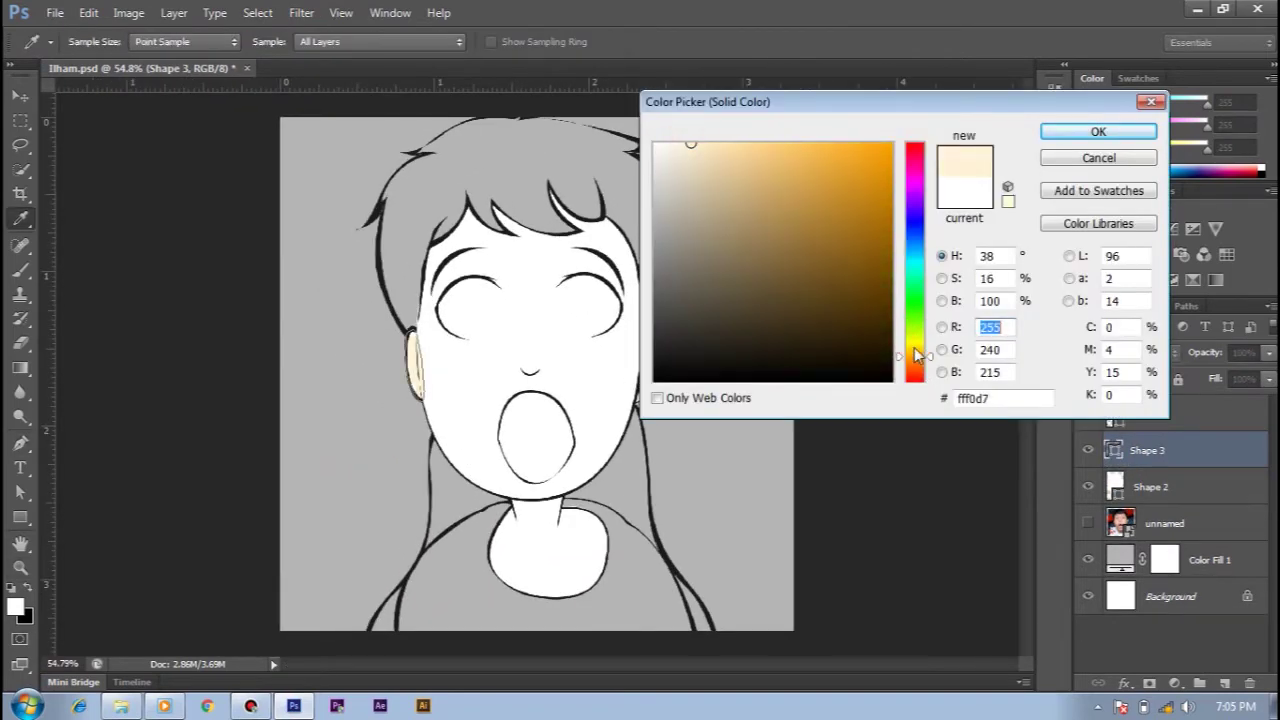
pyautogui.click(1098, 131)
# Merge the face and ear fills, set skin colour f8e7c9, and compare with the photo
pyautogui.keyDown('shift'); pyautogui.click(1150, 487); pyautogui.keyUp('shift')
pyautogui.hotkey('ctrl', 'e')
pyautogui.doubleClick(1115, 450)
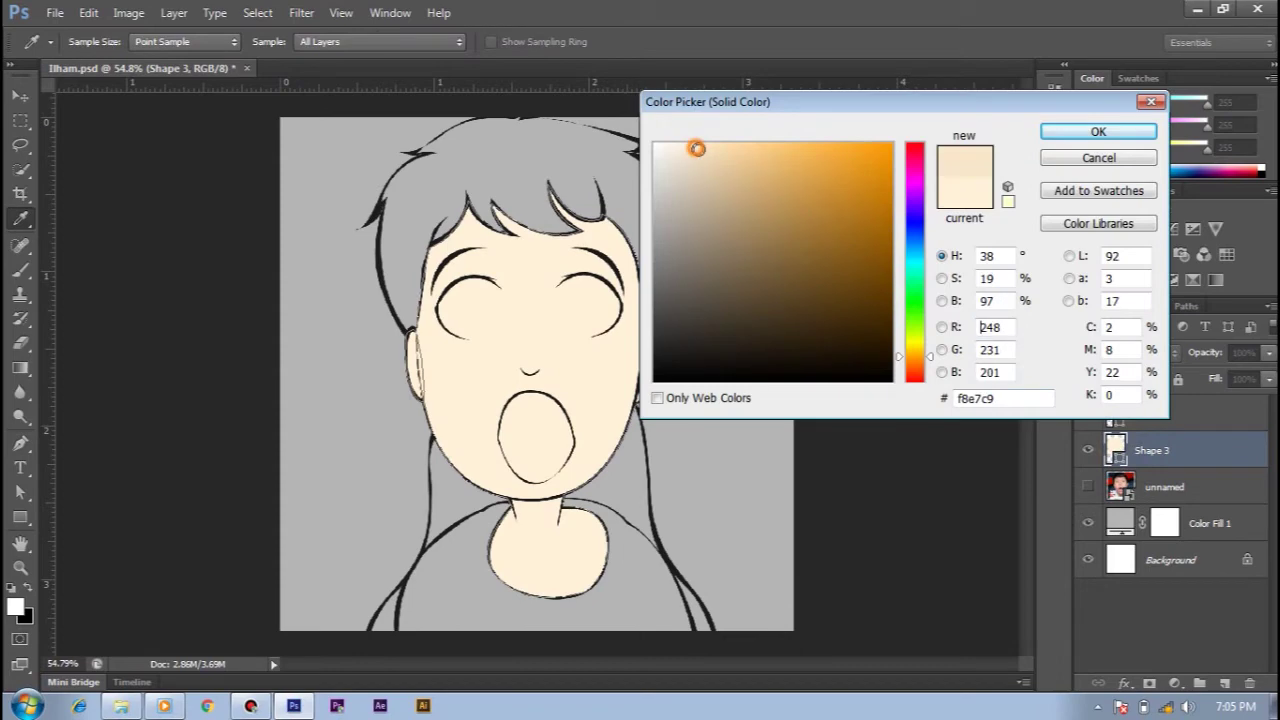
pyautogui.click(1098, 131)
pyautogui.click(1088, 486)
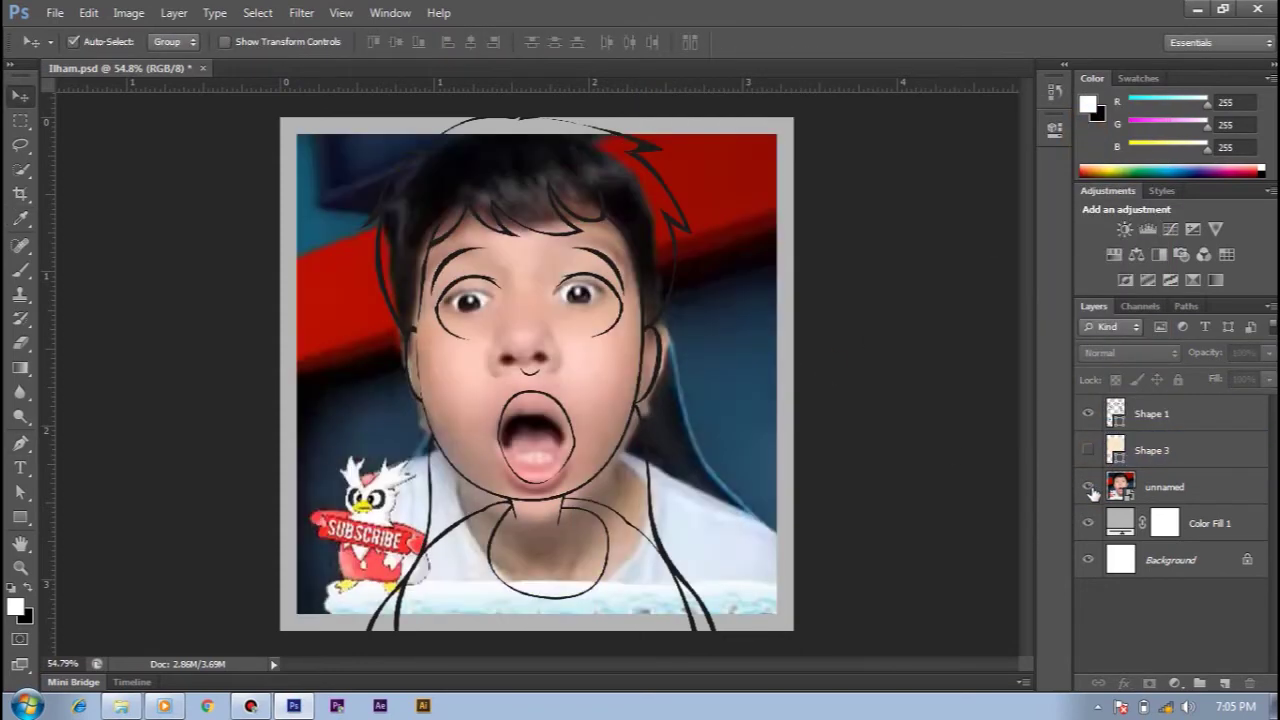
pyautogui.click(1150, 450)
pyautogui.press('p')
pyautogui.scroll(3, 430, 250)
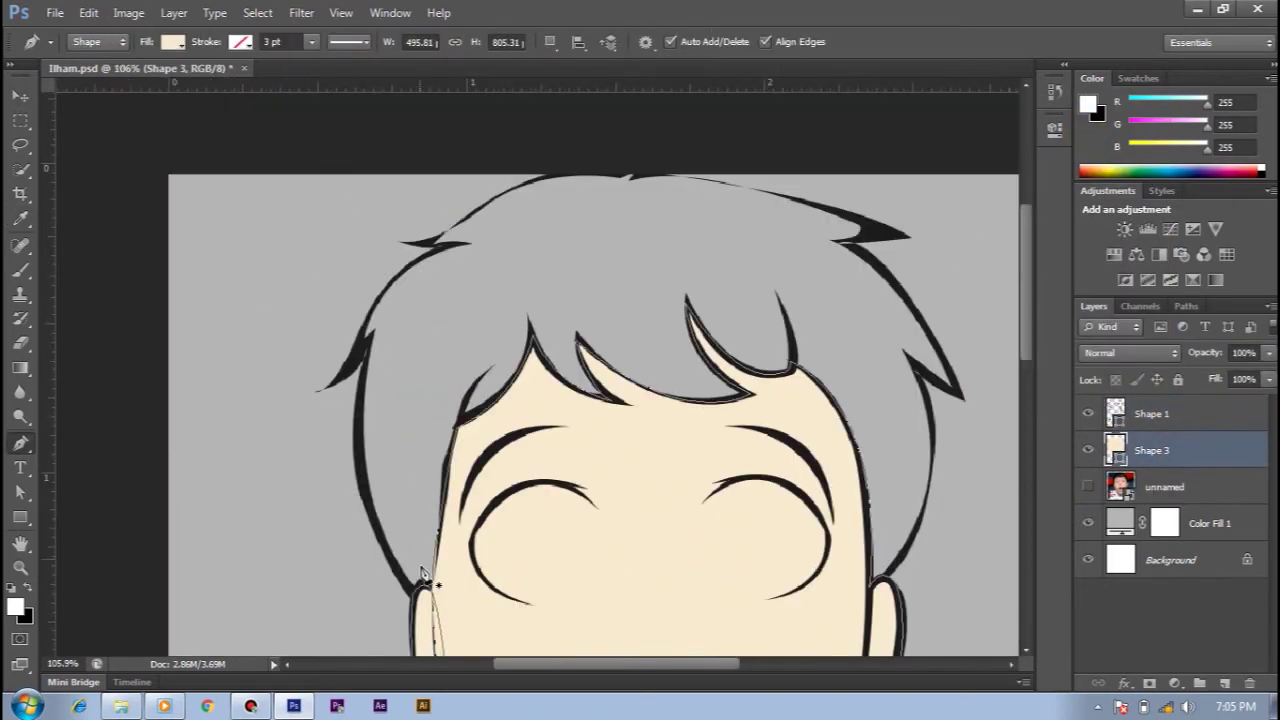
# Trace the Shape 4 hair fill outline around the top of the head
pyautogui.click(360, 345)
pyautogui.moveTo(460, 243); pyautogui.dragTo(489, 240)
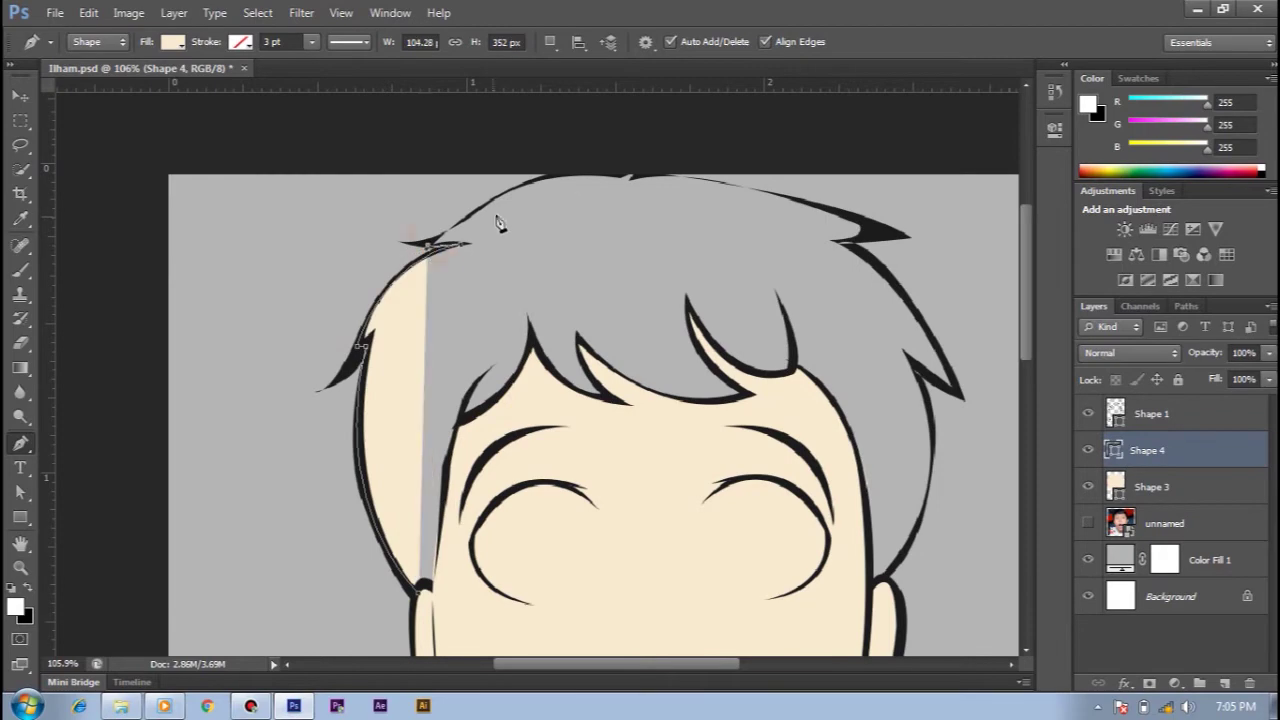
pyautogui.click(624, 181)
pyautogui.hscroll(5, 700, 300)
pyautogui.click(603, 232)
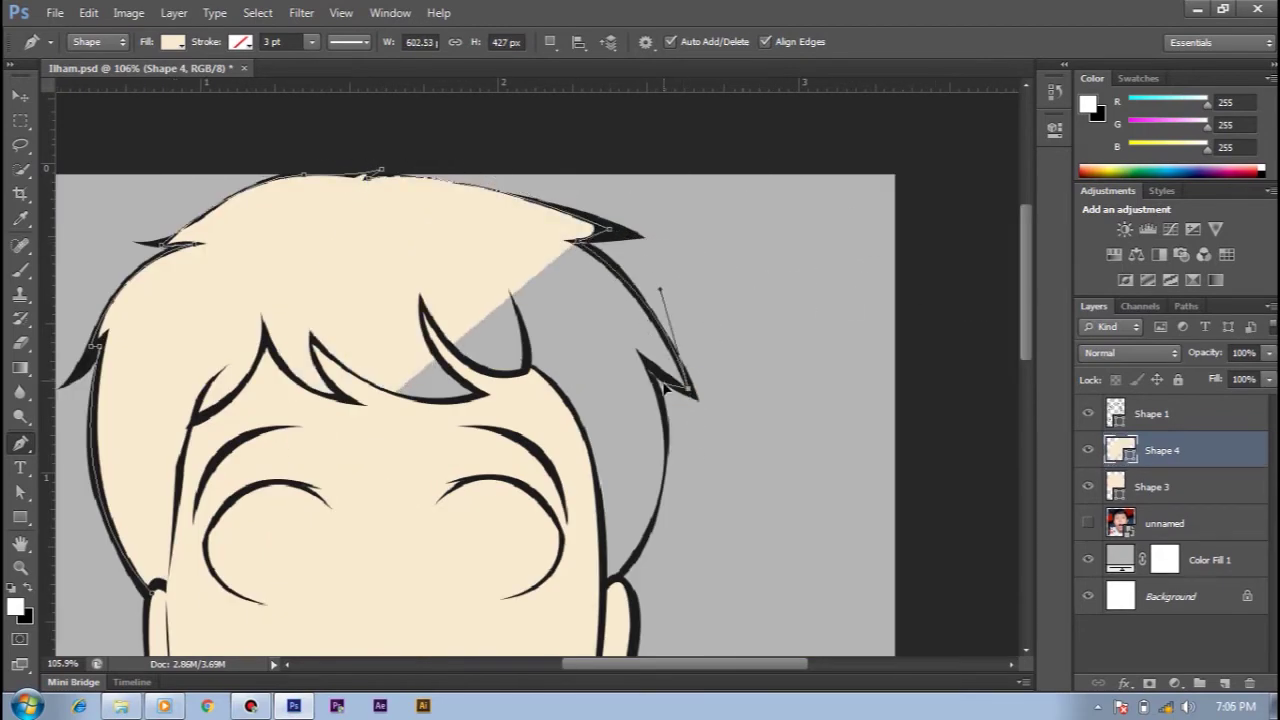
pyautogui.scroll(-3, 665, 388)
pyautogui.hscroll(-1, 665, 388)
# Move the hair fill below Shape 3 and colour it near-black, checking against the photo
pyautogui.moveTo(1184, 456); pyautogui.dragTo(1160, 490)
pyautogui.hotkey('ctrl', '0')
pyautogui.doubleClick(1120, 487)
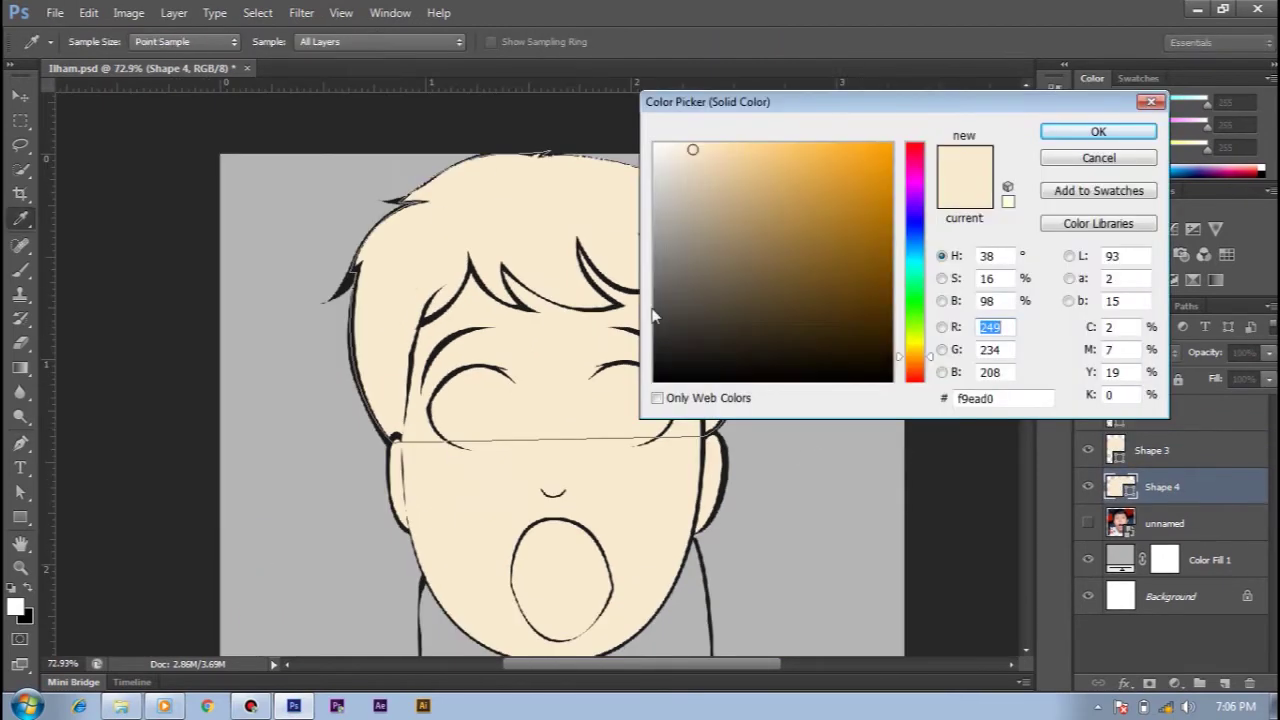
pyautogui.moveTo(662, 350); pyautogui.dragTo(657, 340)
pyautogui.press('Return')
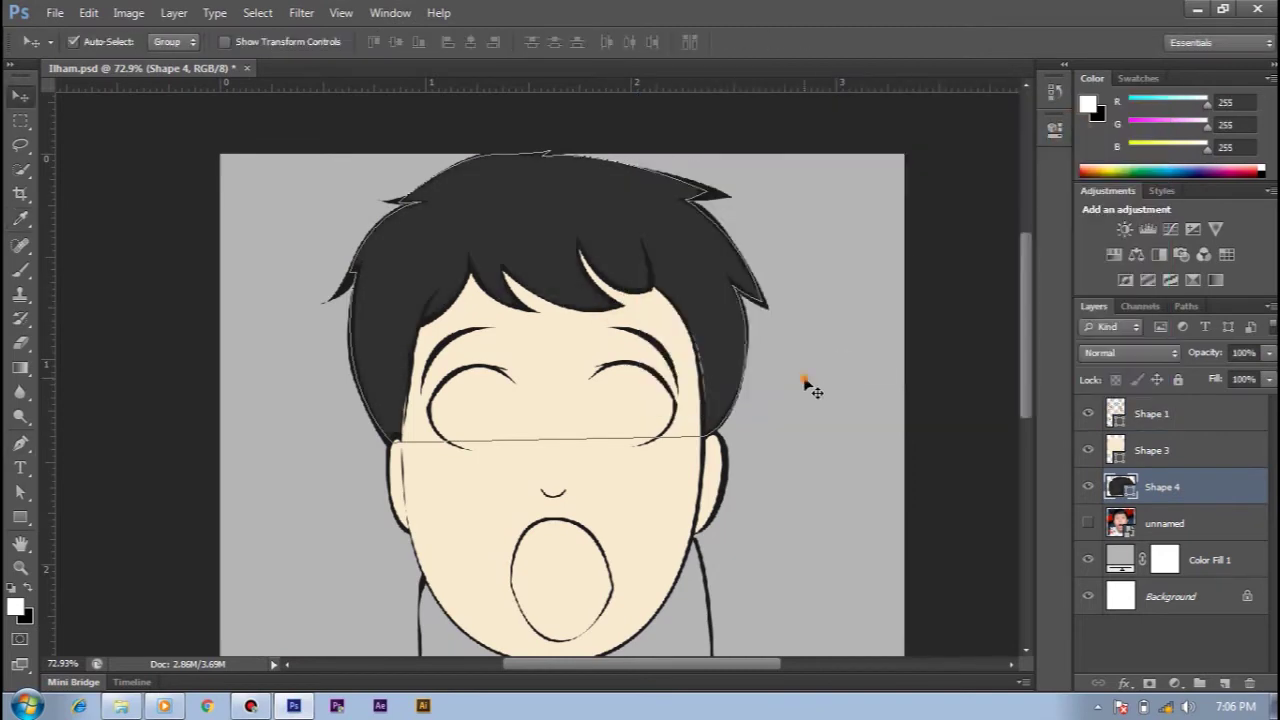
pyautogui.click(1088, 523)
pyautogui.scroll(3, 560, 400)
# Begin tracing the shirt outline from the shoulder
pyautogui.press('p')
pyautogui.click(340, 585)
pyautogui.click(420, 400)
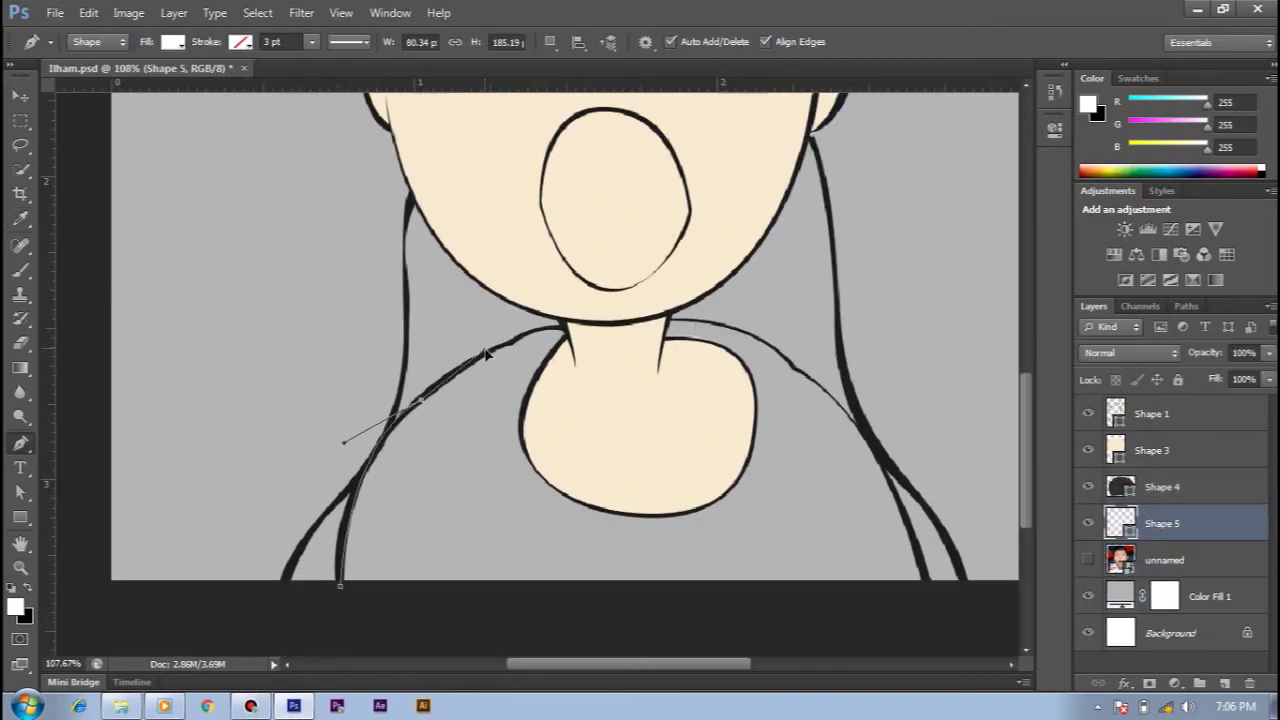
# Complete the shirt outline across the shoulders and tint it very pale pink
pyautogui.click(565, 325)
pyautogui.click(790, 370)
pyautogui.moveTo(915, 560); pyautogui.dragTo(935, 602)
pyautogui.scroll(-2, 937, 604)
pyautogui.click(922, 468)
pyautogui.click(340, 470)
pyautogui.doubleClick(1120, 523)
pyautogui.moveTo(654, 157); pyautogui.dragTo(665, 145)
pyautogui.click(1082, 137)
# Zoom out to the whole figure and toggle the reference photo to compare the shirt
pyautogui.press('v')
pyautogui.hotkey('ctrl', '0')
pyautogui.click(1088, 560)
pyautogui.click(1088, 560)
pyautogui.scroll(2, 745, 428)
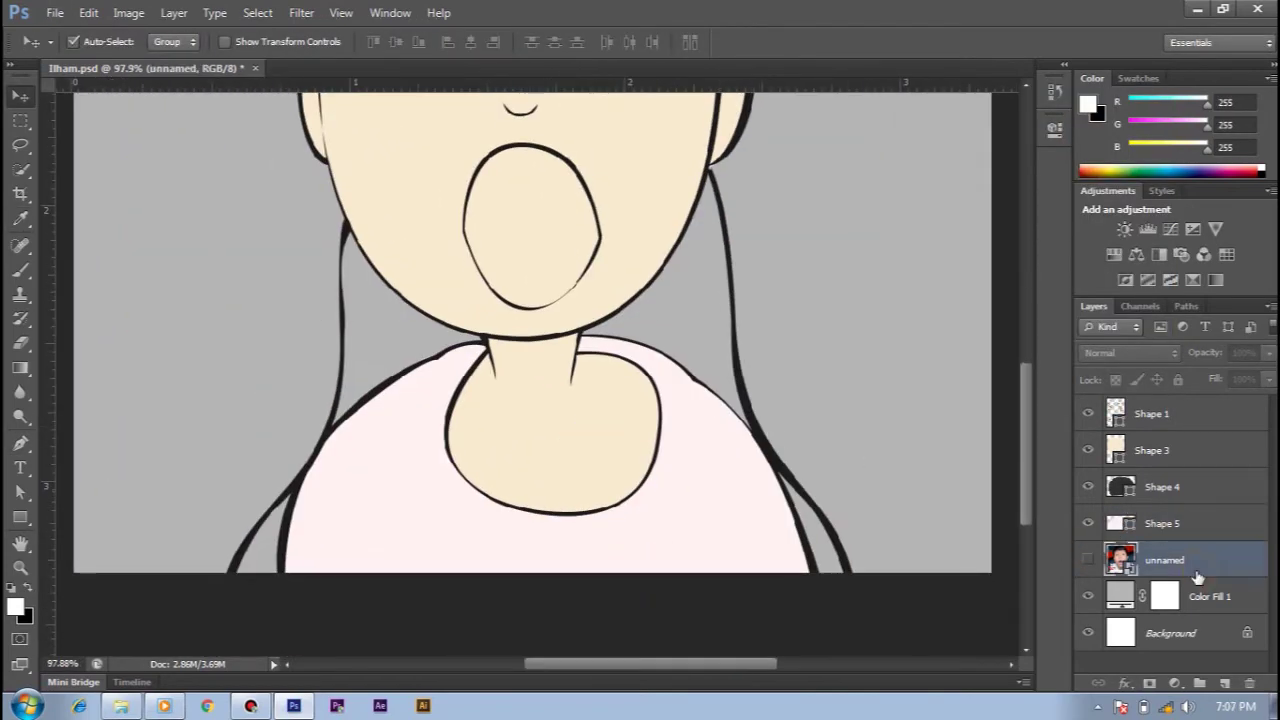
pyautogui.press('p')
# Trace the long back hair outline from the right side over the head to the left
pyautogui.click(850, 570)
pyautogui.click(745, 428)
pyautogui.click(731, 271)
pyautogui.click(709, 171)
pyautogui.click(345, 222)
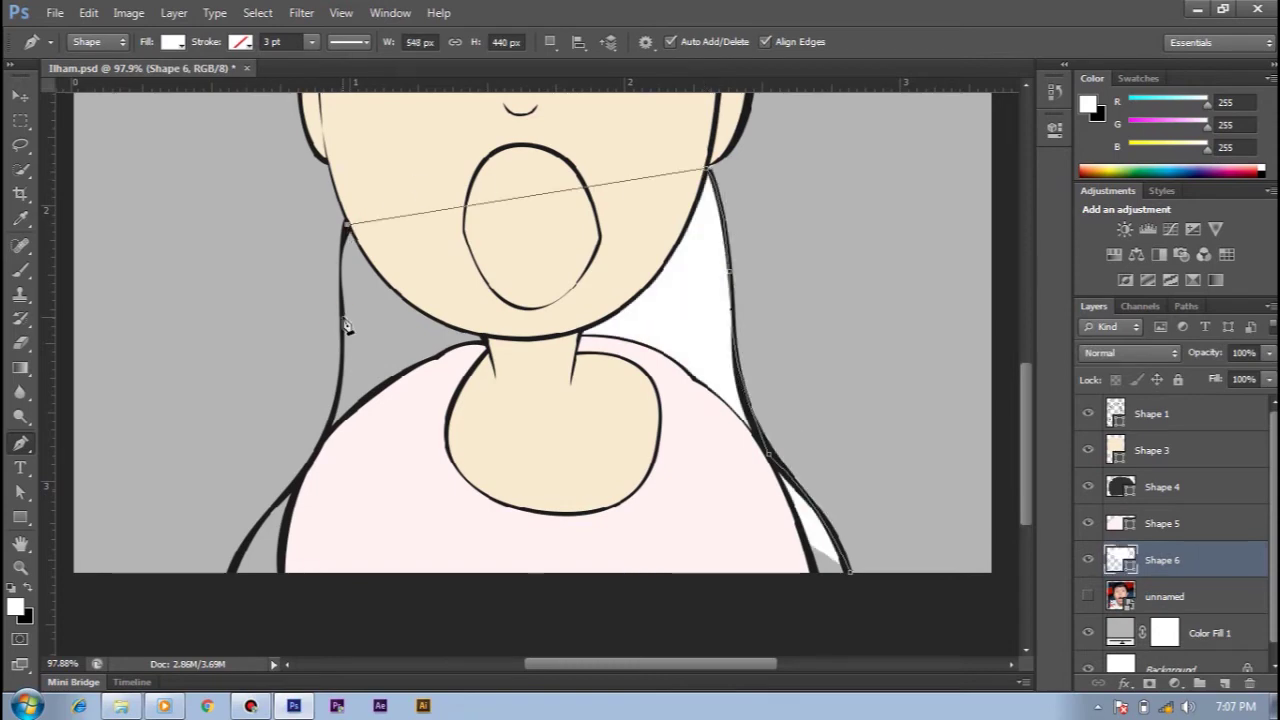
pyautogui.click(342, 316)
pyautogui.click(312, 457)
pyautogui.moveTo(231, 583); pyautogui.dragTo(225, 630)
# Move the reference photo to the top of the stack and fill the back hair dark
pyautogui.hotkey('ctrl', '0')
pyautogui.click(1088, 596)
pyautogui.moveTo(1160, 596)
pyautogui.mouseDown()
pyautogui.moveTo(1160, 410)
pyautogui.moveTo(1160, 615)
pyautogui.mouseUp()
pyautogui.click(1088, 413)
pyautogui.doubleClick(1120, 560)
pyautogui.click(665, 380)
pyautogui.click(1094, 131)
pyautogui.doubleClick(1120, 560)
pyautogui.click(1094, 131)
# Draw a curved blue-grey highlight shape along the right hair strand
pyautogui.scroll(1, 623, 491)
pyautogui.click(603, 355)
pyautogui.moveTo(622, 413); pyautogui.dragTo(622, 465)
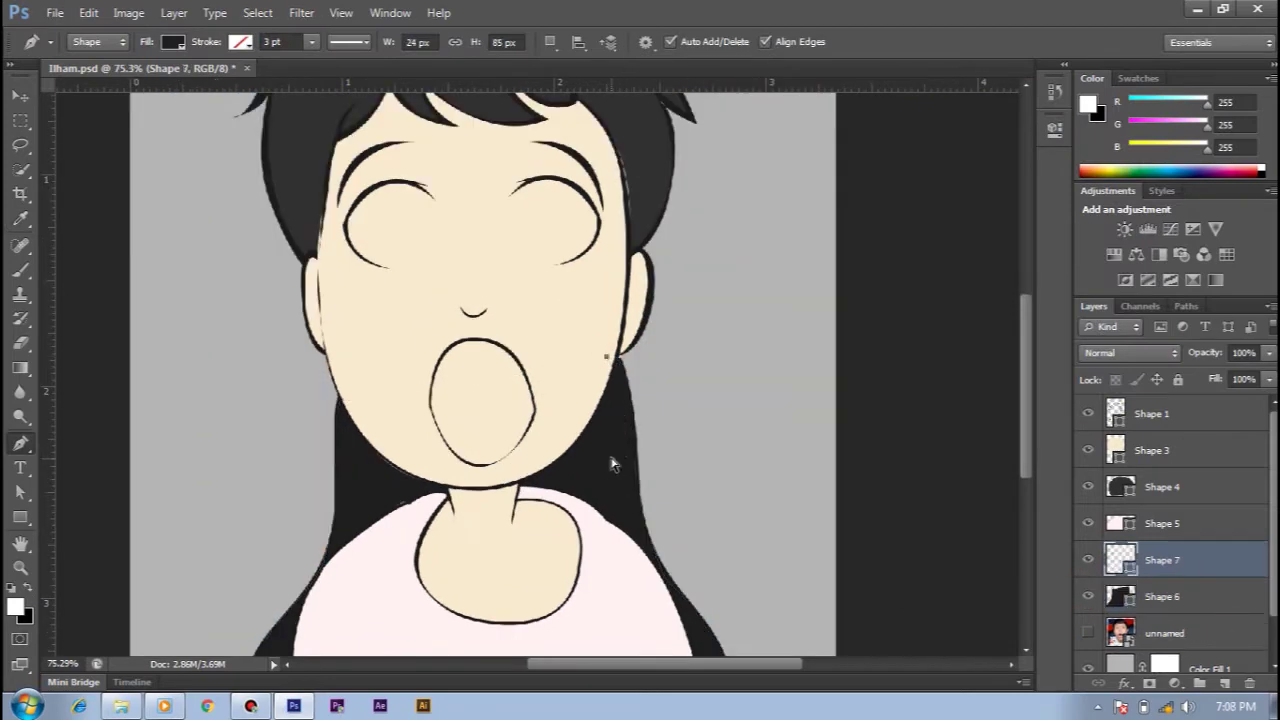
pyautogui.moveTo(640, 563); pyautogui.dragTo(643, 443)
pyautogui.click(745, 555)
pyautogui.click(607, 243)
pyautogui.click(1088, 633)
pyautogui.doubleClick(1114, 560)
pyautogui.click(640, 300)
pyautogui.click(1060, 403)
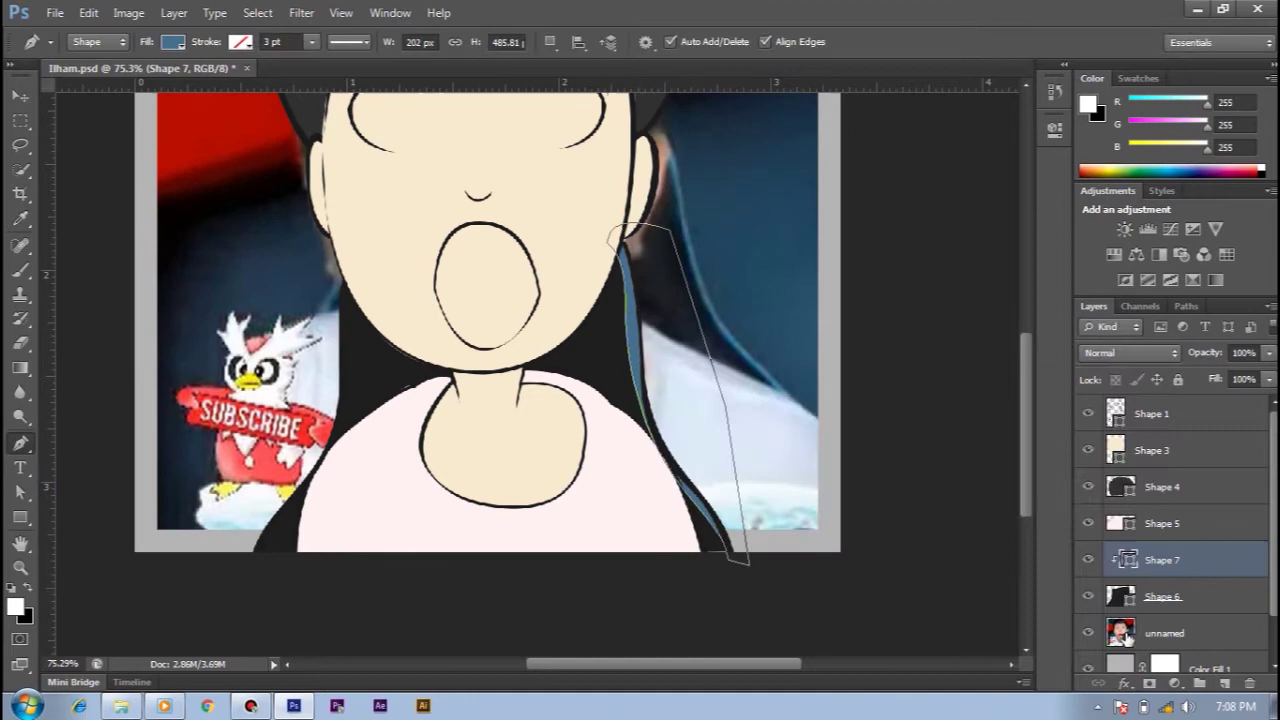
pyautogui.click(1088, 633)
# Add a second highlight to the shape along the left hair strand
pyautogui.press('a')
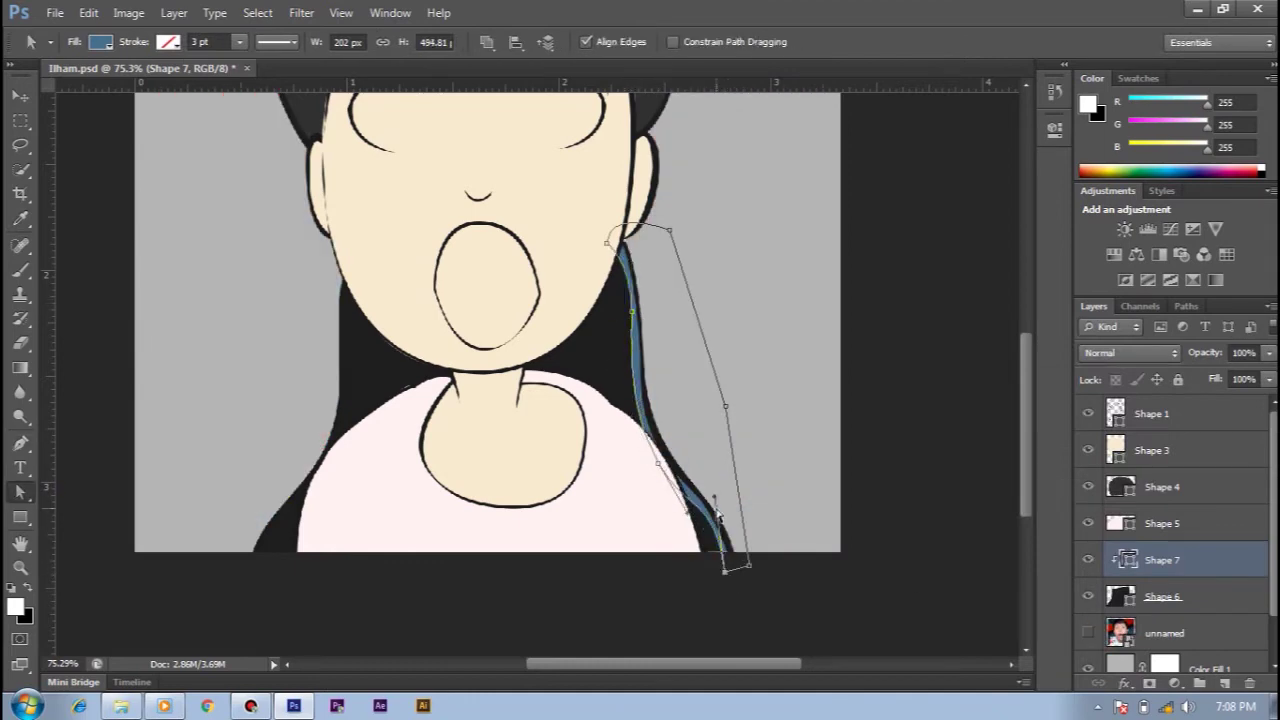
pyautogui.press('p')
pyautogui.click(549, 41)
pyautogui.click(614, 83)
pyautogui.moveTo(354, 328); pyautogui.dragTo(357, 362)
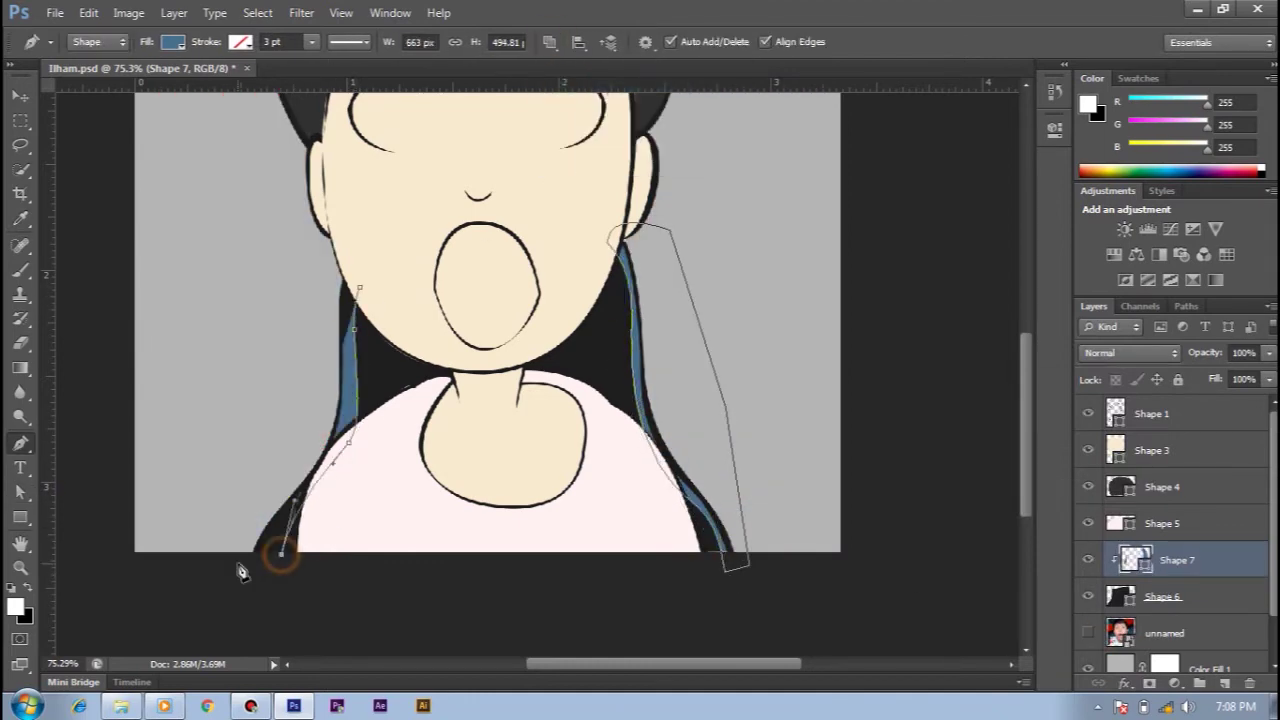
pyautogui.press('v')
pyautogui.click(420, 480)
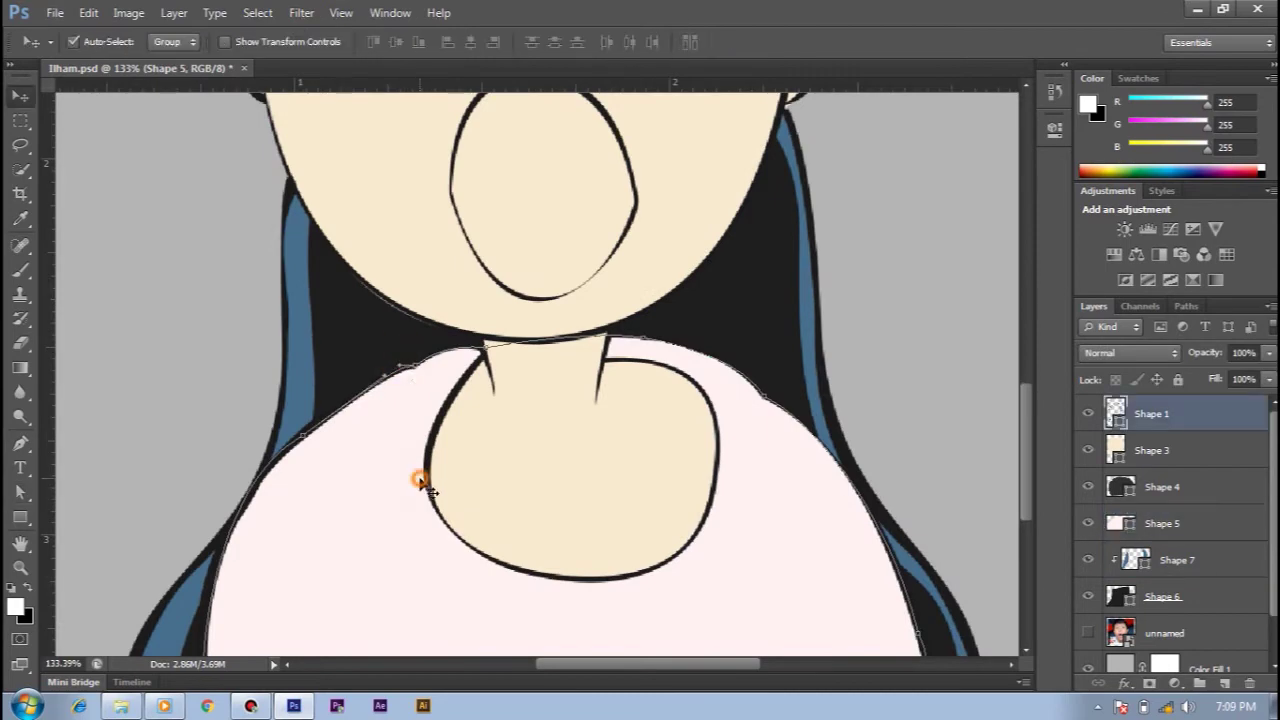
pyautogui.press('a')
pyautogui.scroll(-3, 660, 390)
pyautogui.click(660, 570)
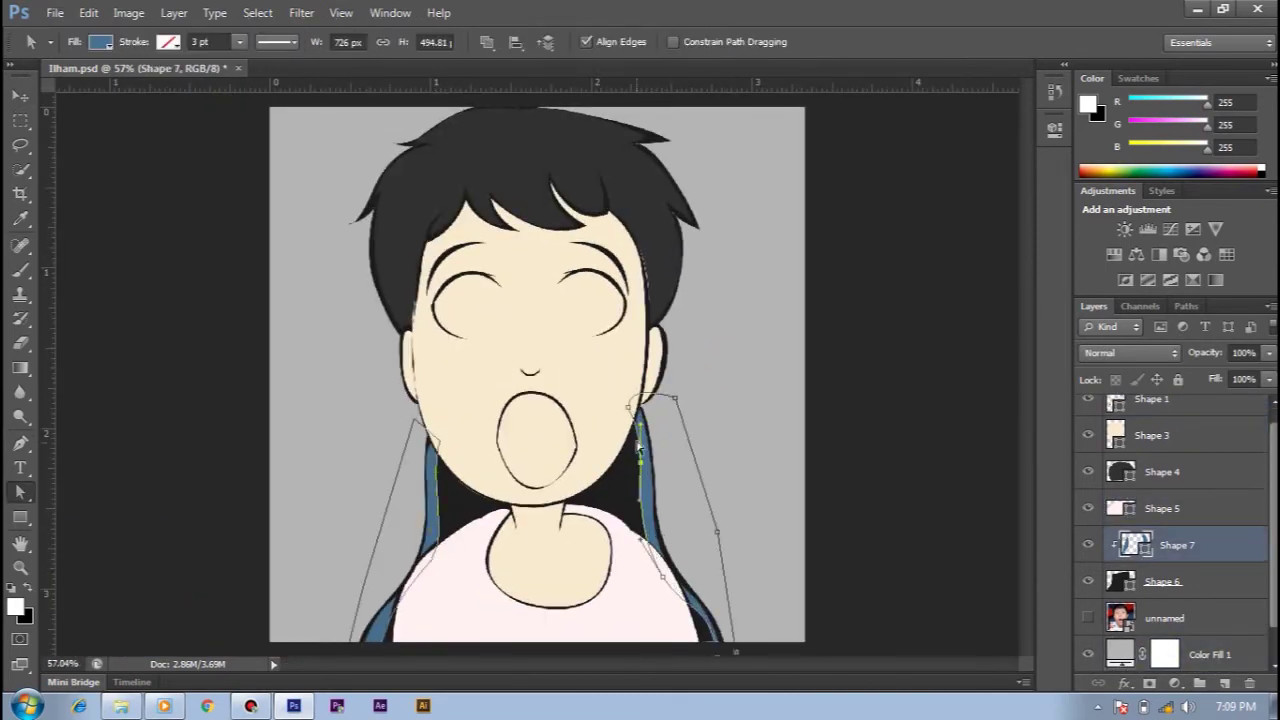
pyautogui.press('p')
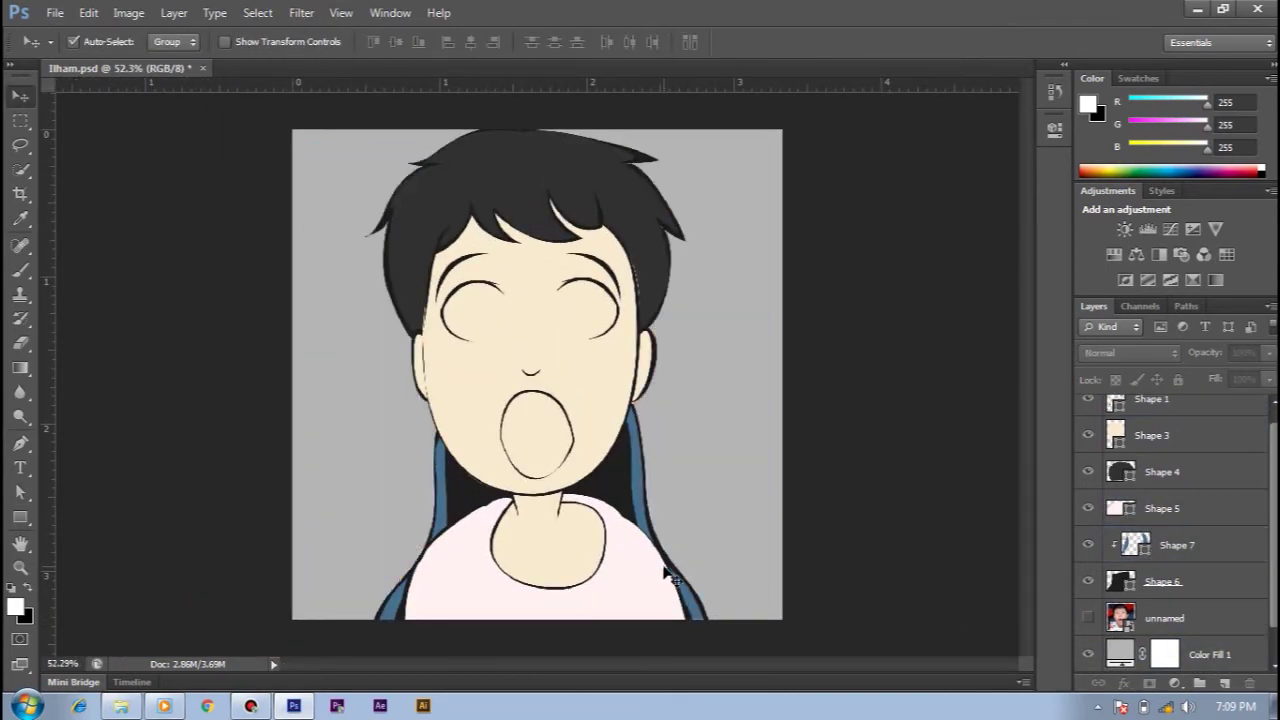
pyautogui.scroll(3, 592, 445)
# Start a right-hair shadow, turn the shirt fill white, and begin the right-eye white fill
pyautogui.click(590, 436)
pyautogui.click(622, 520)
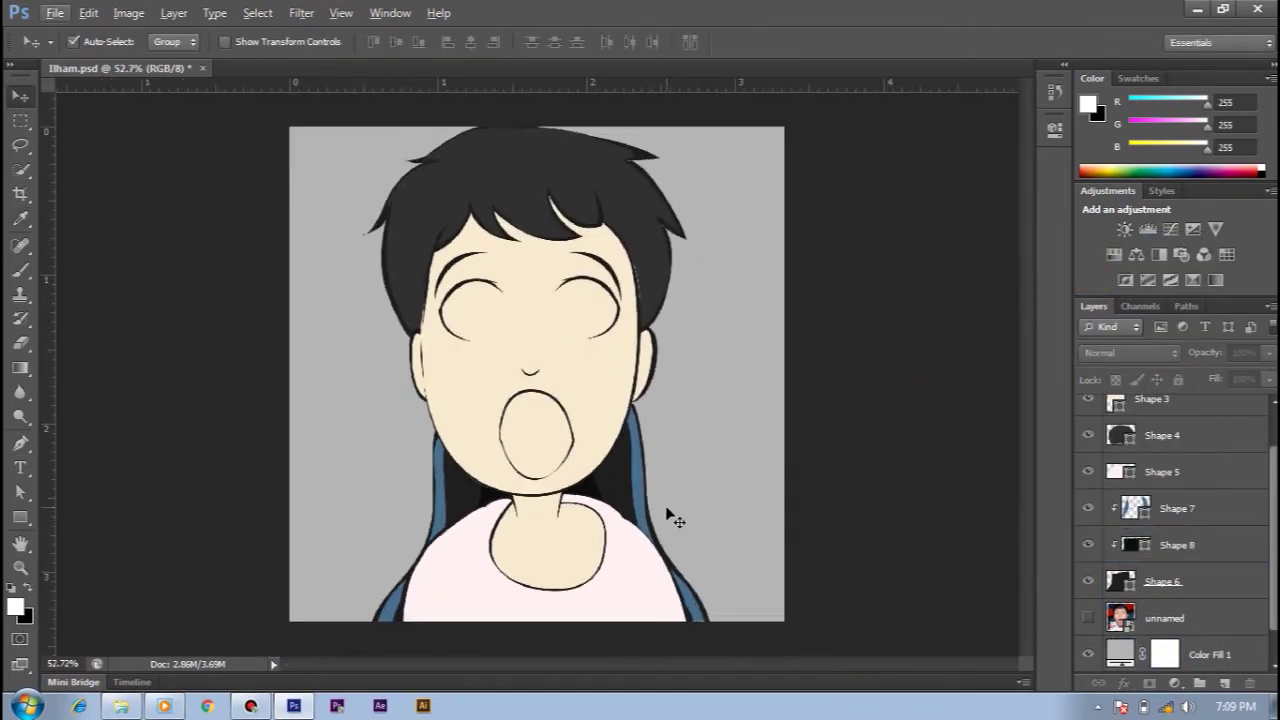
pyautogui.doubleClick(1120, 471)
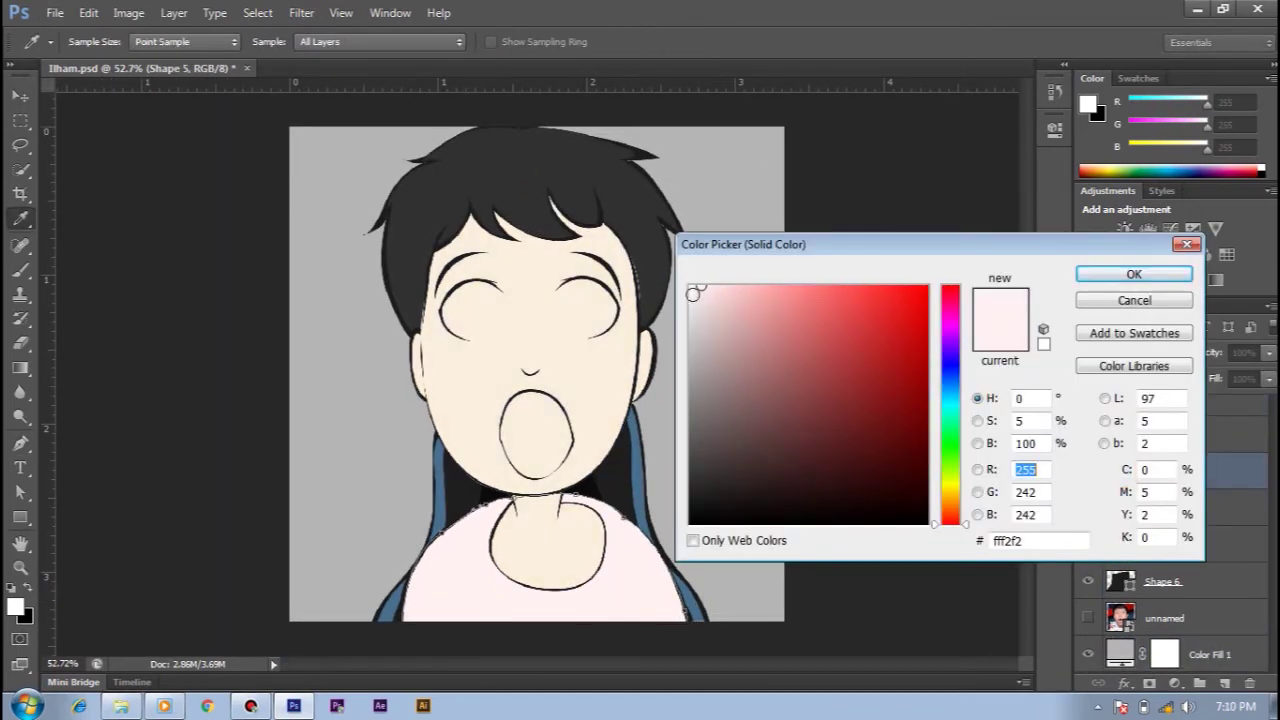
pyautogui.click(1089, 274)
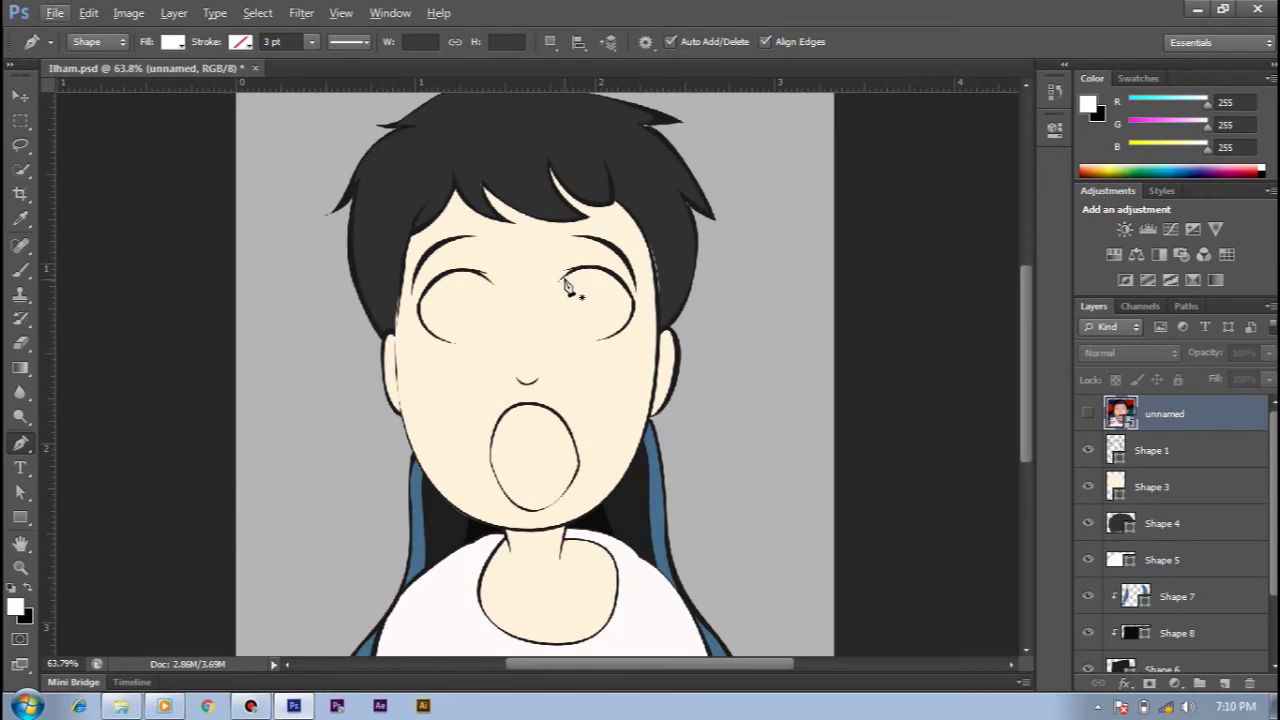
pyautogui.click(558, 283)
pyautogui.click(578, 340)
# Close the right-eye fill, move Shape 9 below the line art, and trace the left-eye fill
pyautogui.click(637, 313)
pyautogui.moveTo(1160, 413); pyautogui.dragTo(1157, 503)
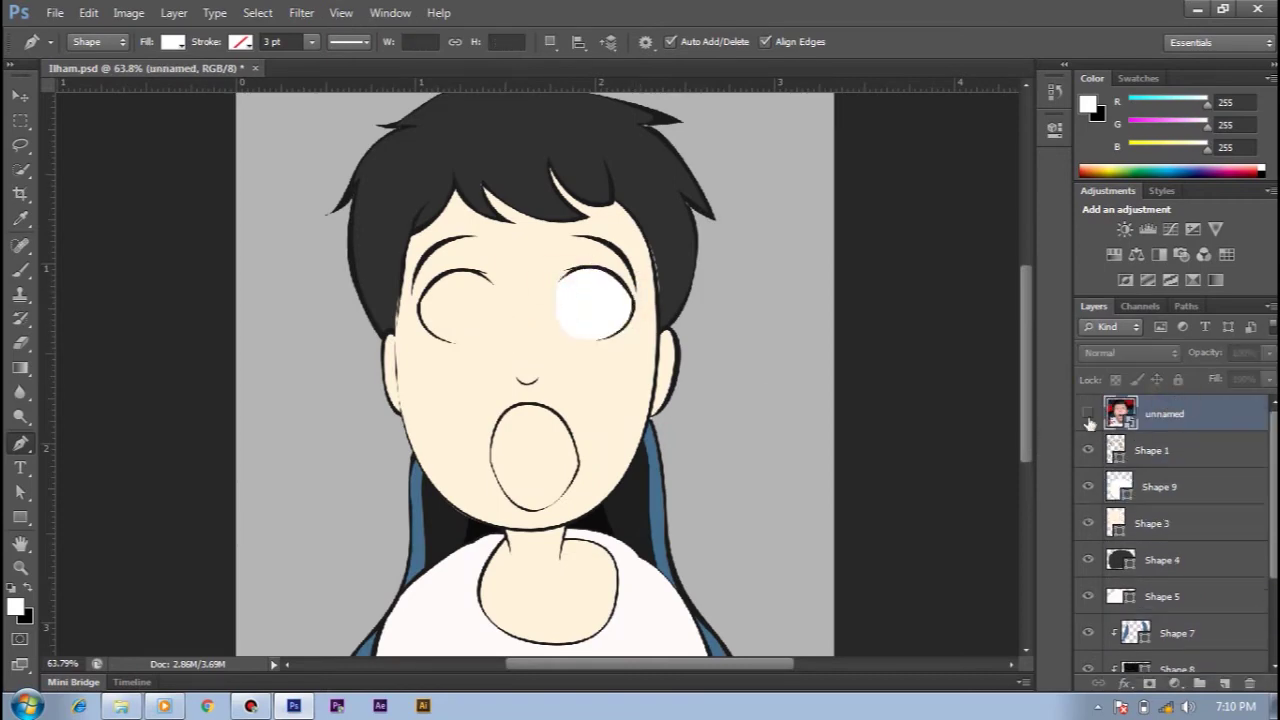
pyautogui.scroll(2, 491, 314)
pyautogui.scroll(1, 467, 256)
pyautogui.click(489, 306)
pyautogui.moveTo(355, 345); pyautogui.dragTo(310, 437)
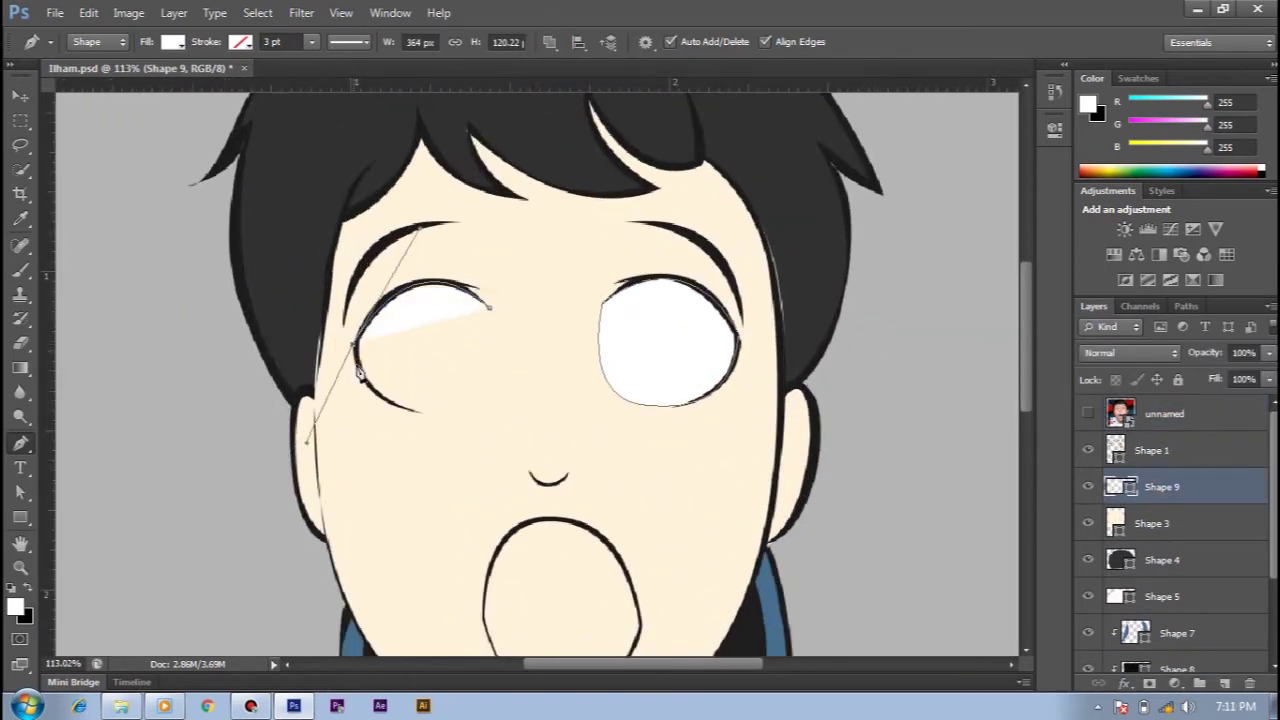
pyautogui.moveTo(449, 411); pyautogui.dragTo(521, 406)
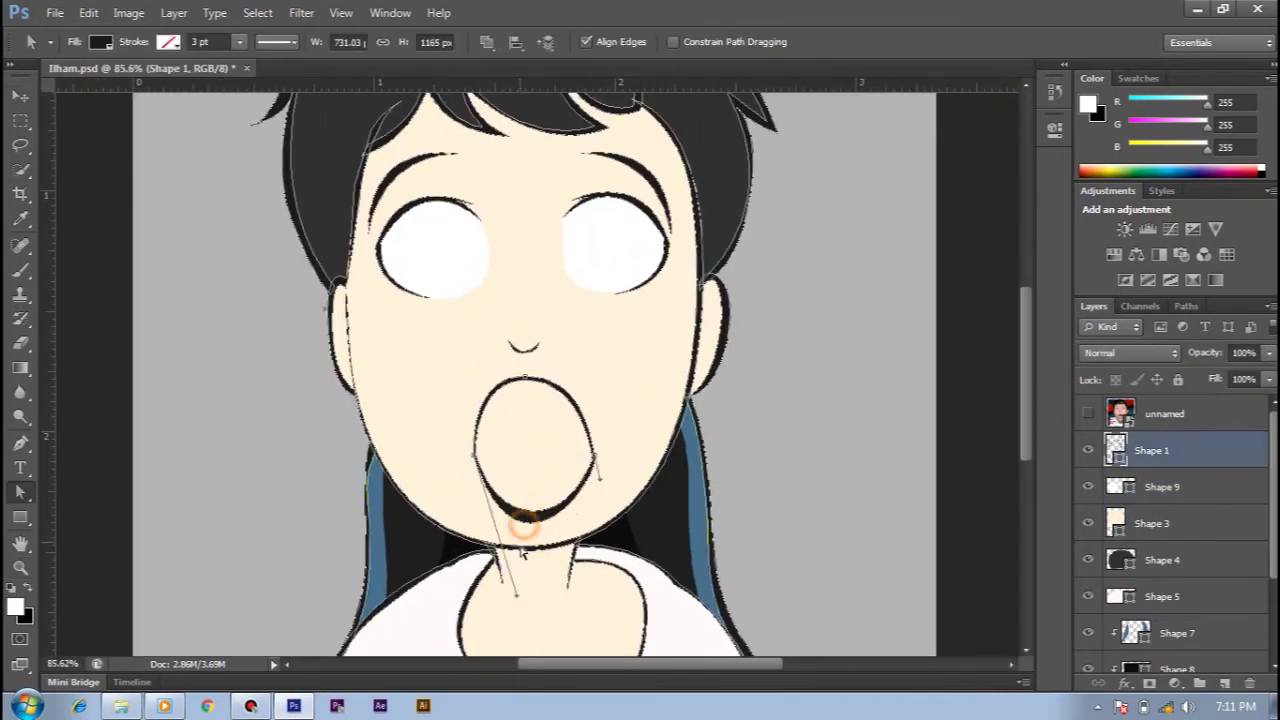
pyautogui.click(534, 381)
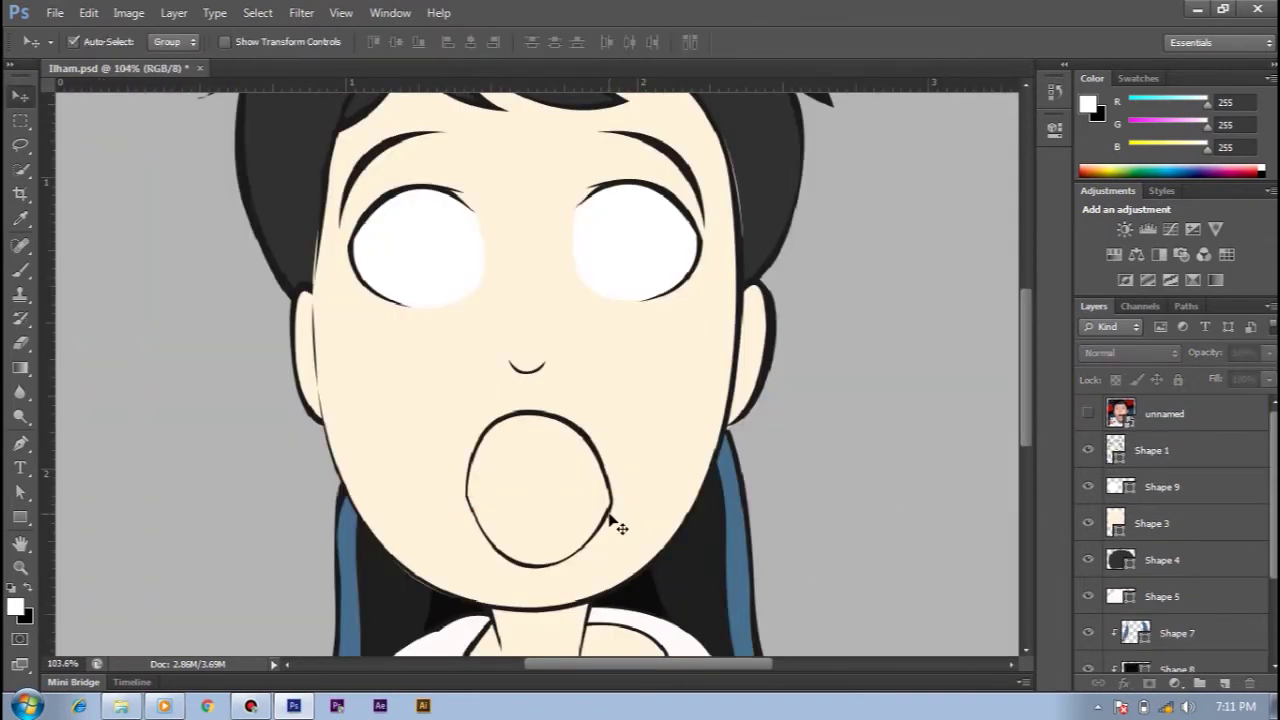
# Draw a pink fill shape across the mouth, checking it against the reference photo
pyautogui.click(467, 494)
pyautogui.moveTo(609, 502); pyautogui.dragTo(672, 562)
pyautogui.click(1088, 413)
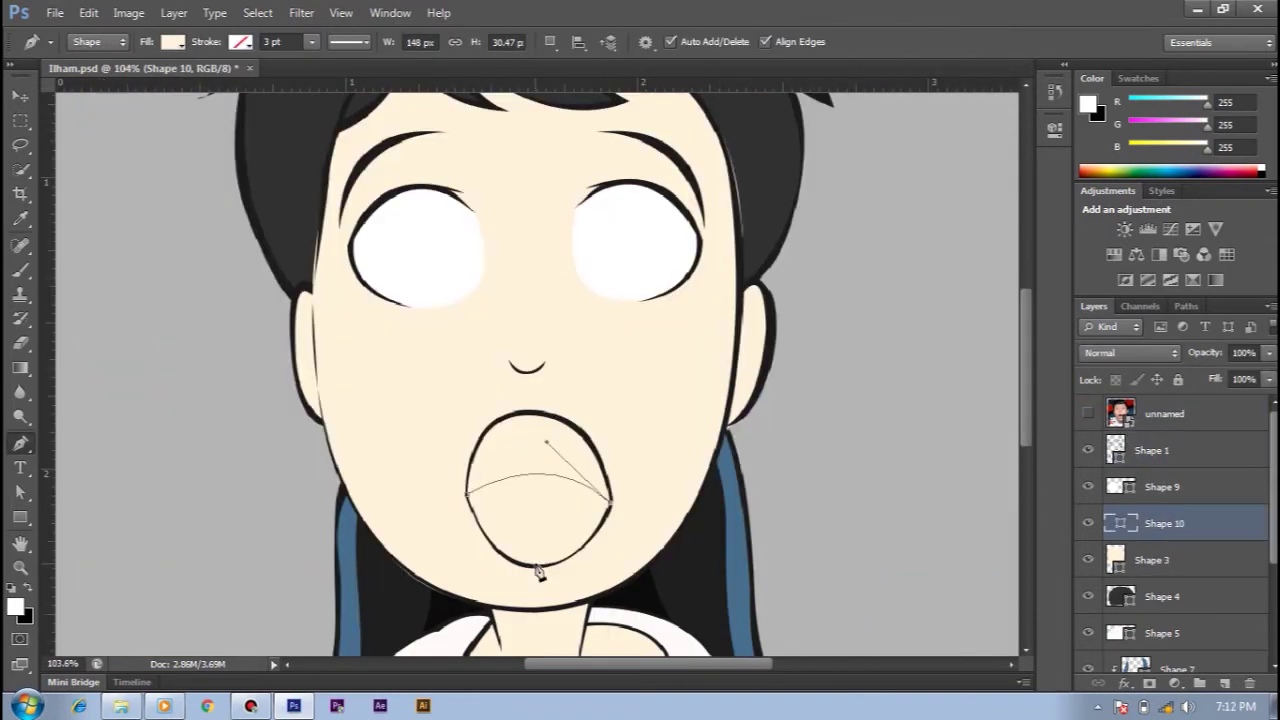
pyautogui.click(467, 494)
pyautogui.click(797, 289)
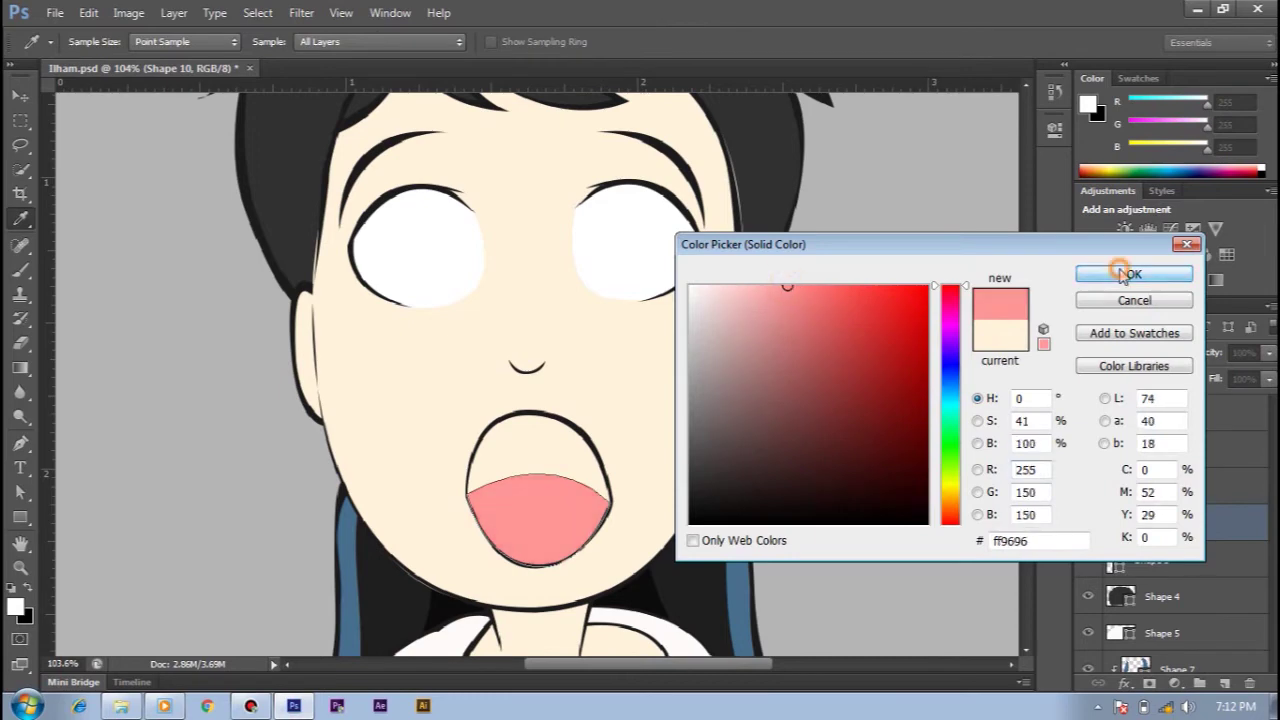
pyautogui.click(1129, 271)
pyautogui.click(1088, 413)
pyautogui.click(463, 492)
# Trace a dark inner-mouth shape, then flatten the tongue's top edge and slant the mouth's lower edge
pyautogui.moveTo(548, 392); pyautogui.dragTo(600, 392)
pyautogui.moveTo(637, 500); pyautogui.dragTo(637, 540)
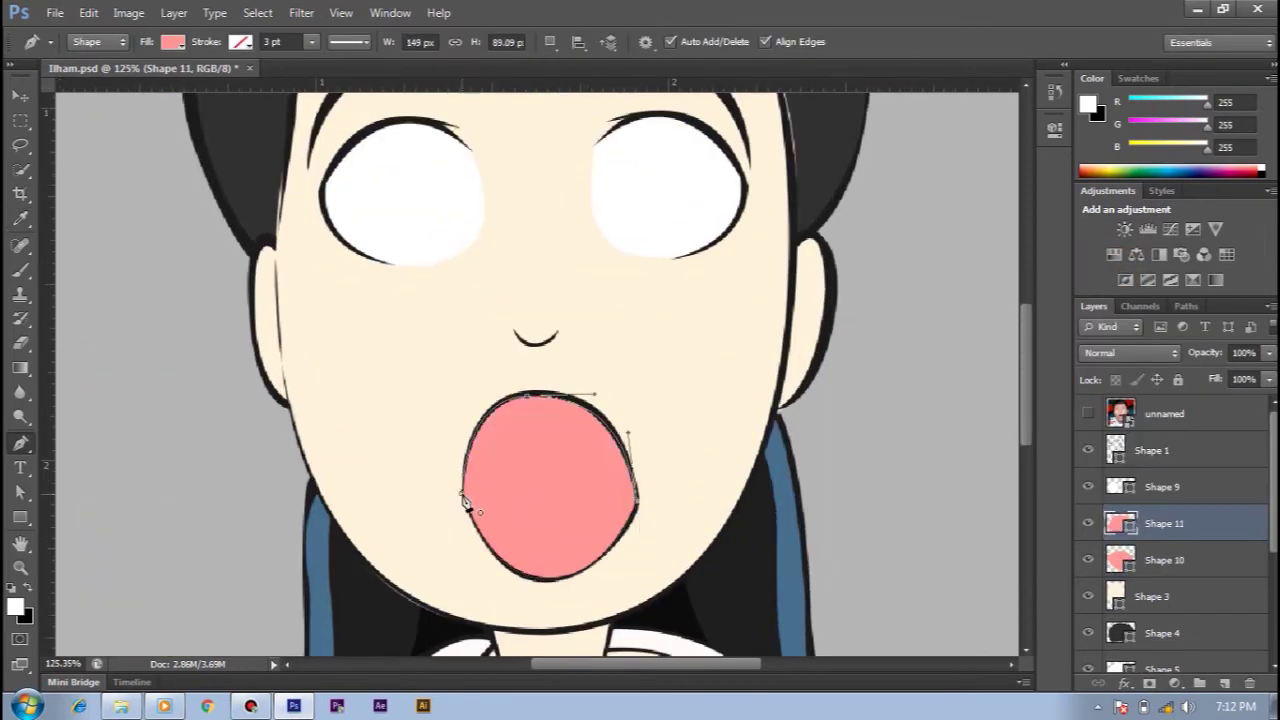
pyautogui.doubleClick(1115, 558)
pyautogui.click(691, 477)
pyautogui.click(1134, 274)
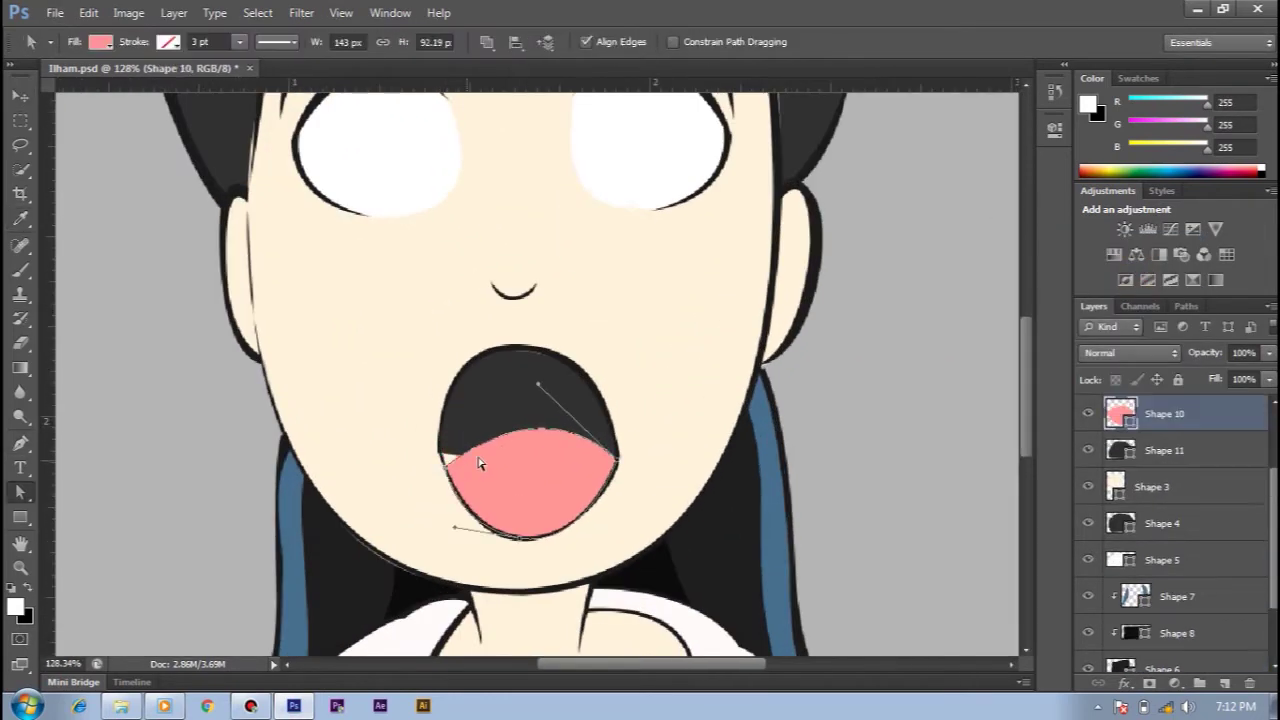
pyautogui.moveTo(449, 470); pyautogui.dragTo(586, 443)
pyautogui.click(522, 458)
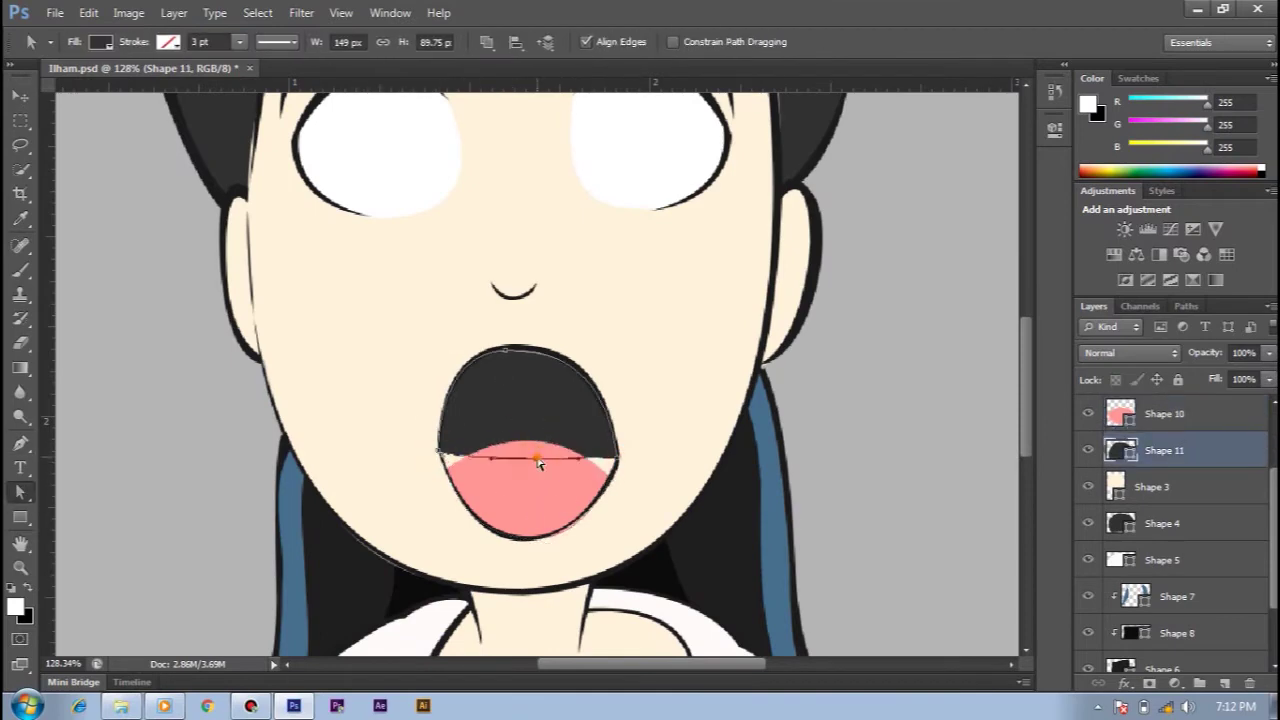
pyautogui.moveTo(491, 457); pyautogui.dragTo(465, 478)
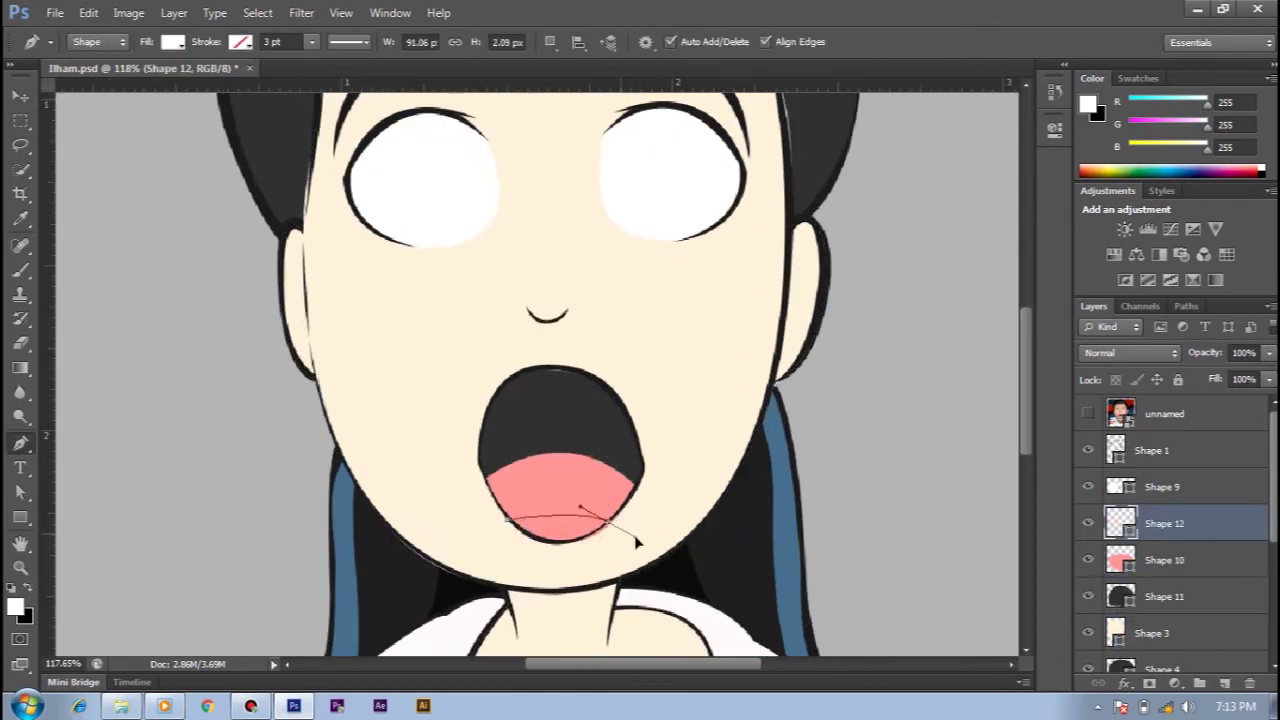
# Close the white lower-teeth shape and select the tongue and mouth paths
pyautogui.click(496, 528)
pyautogui.scroll(4, 620, 530)
pyautogui.press('a')
pyautogui.click(540, 482)
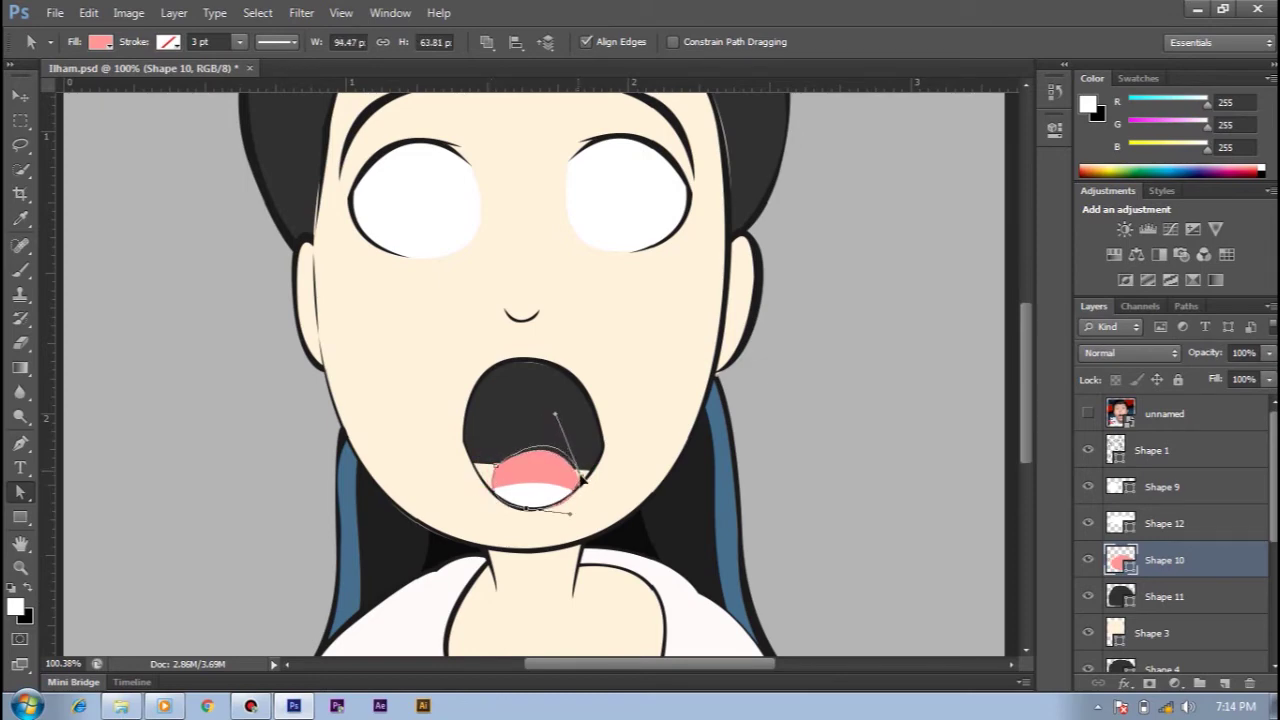
pyautogui.click(480, 477)
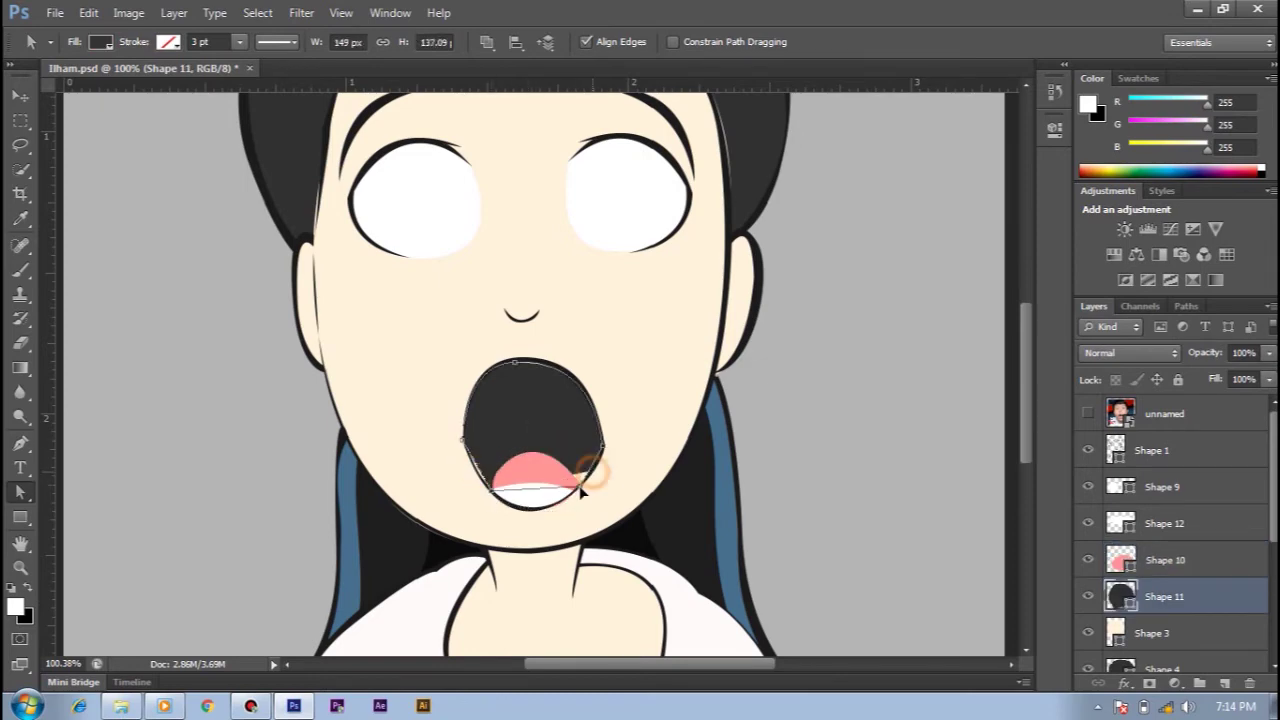
pyautogui.press('p')
pyautogui.scroll(5, 531, 489)
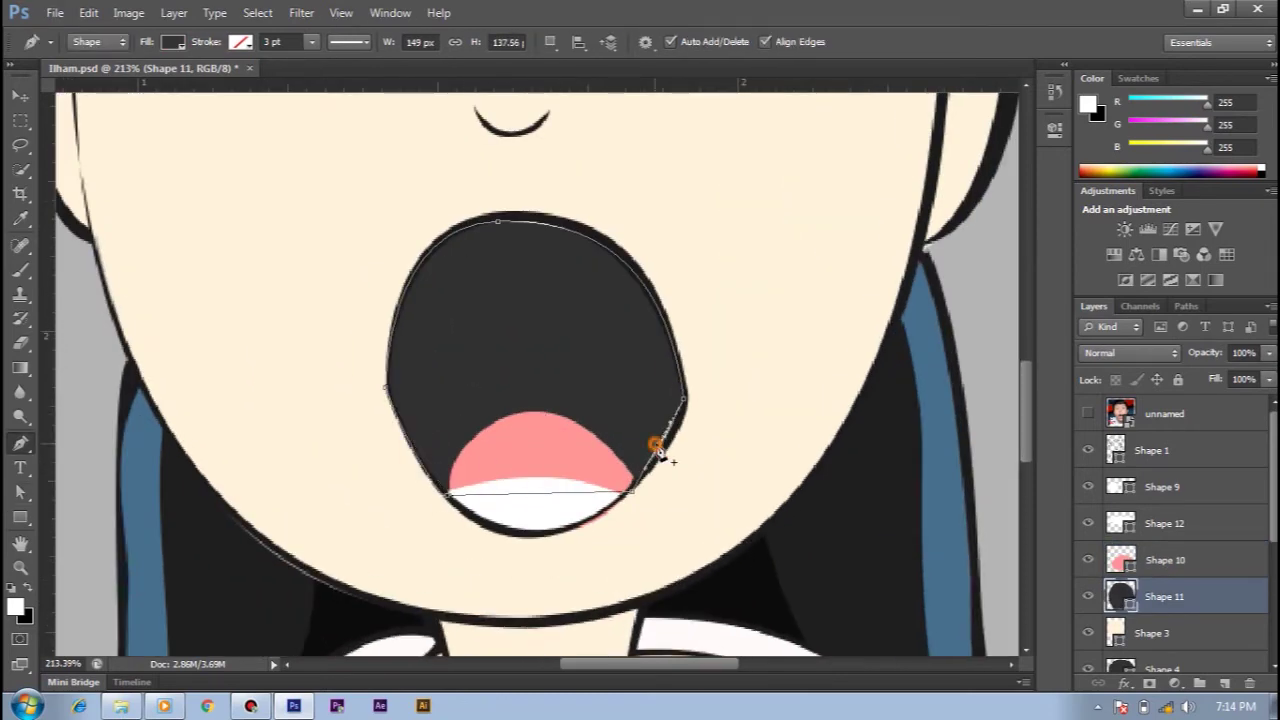
# Pull the tongue's left and right anchors outward to widen the pink tongue
pyautogui.press('v')
pyautogui.scroll(-5, 688, 463)
pyautogui.scroll(4, 531, 437)
pyautogui.press('a')
pyautogui.click(449, 503)
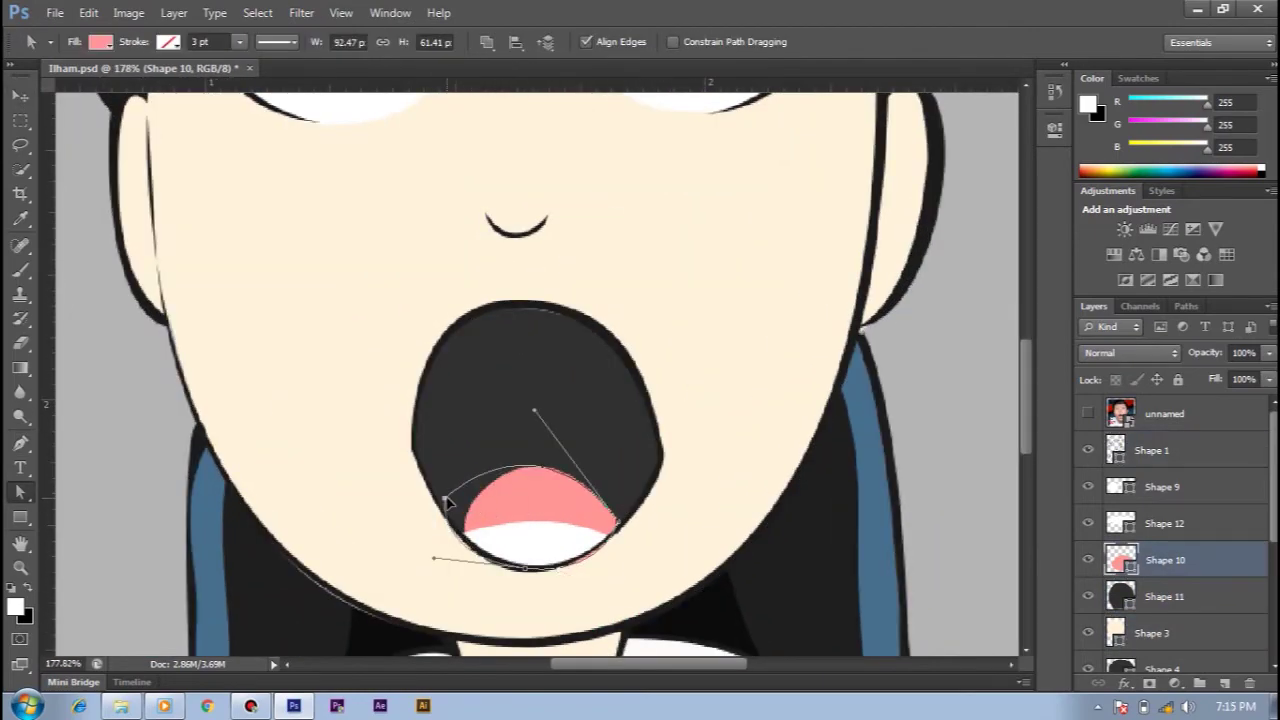
pyautogui.moveTo(449, 503); pyautogui.dragTo(443, 550)
pyautogui.moveTo(636, 511); pyautogui.dragTo(646, 503)
# Fit the whole canvas in view and show the reference photo over the cartoon
pyautogui.scroll(-5, 604, 474)
pyautogui.scroll(4, 604, 474)
pyautogui.hotkey('ctrl', '0')
pyautogui.press('v')
pyautogui.click(1088, 413)
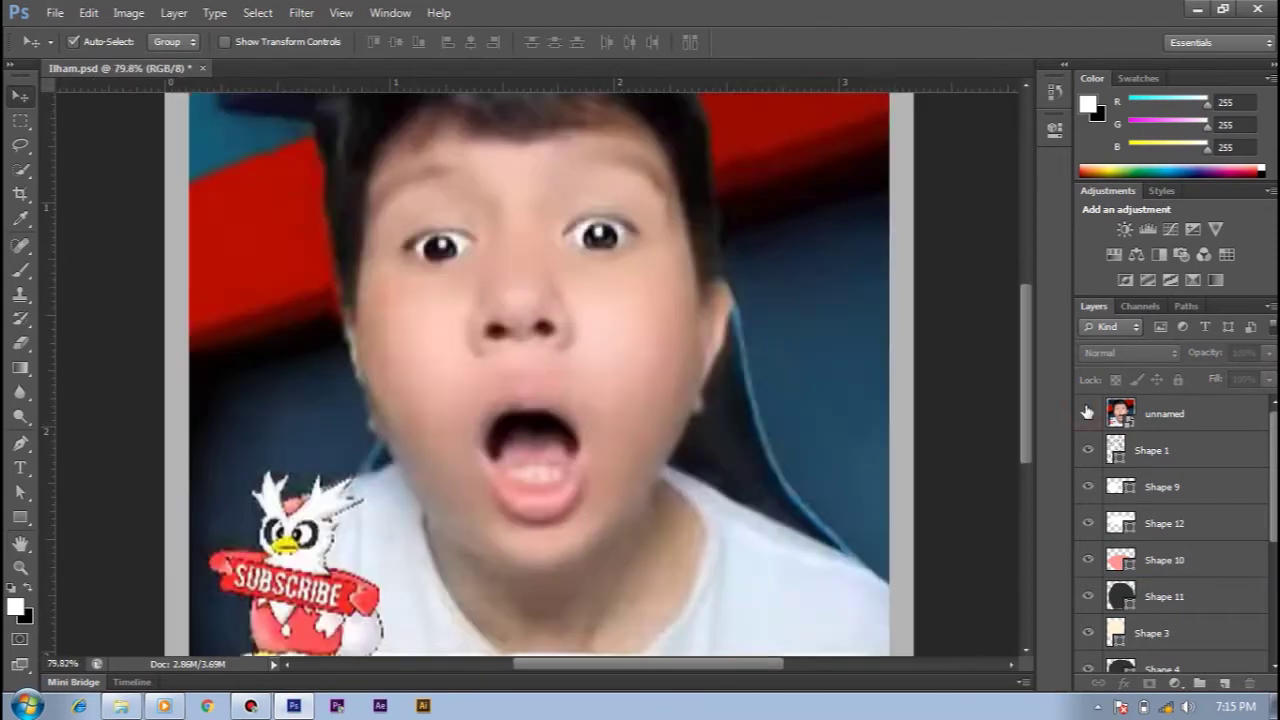
# Compare against the reference photo, hide it, and select the pink tongue path
pyautogui.click(1088, 413)
pyautogui.click(1088, 413)
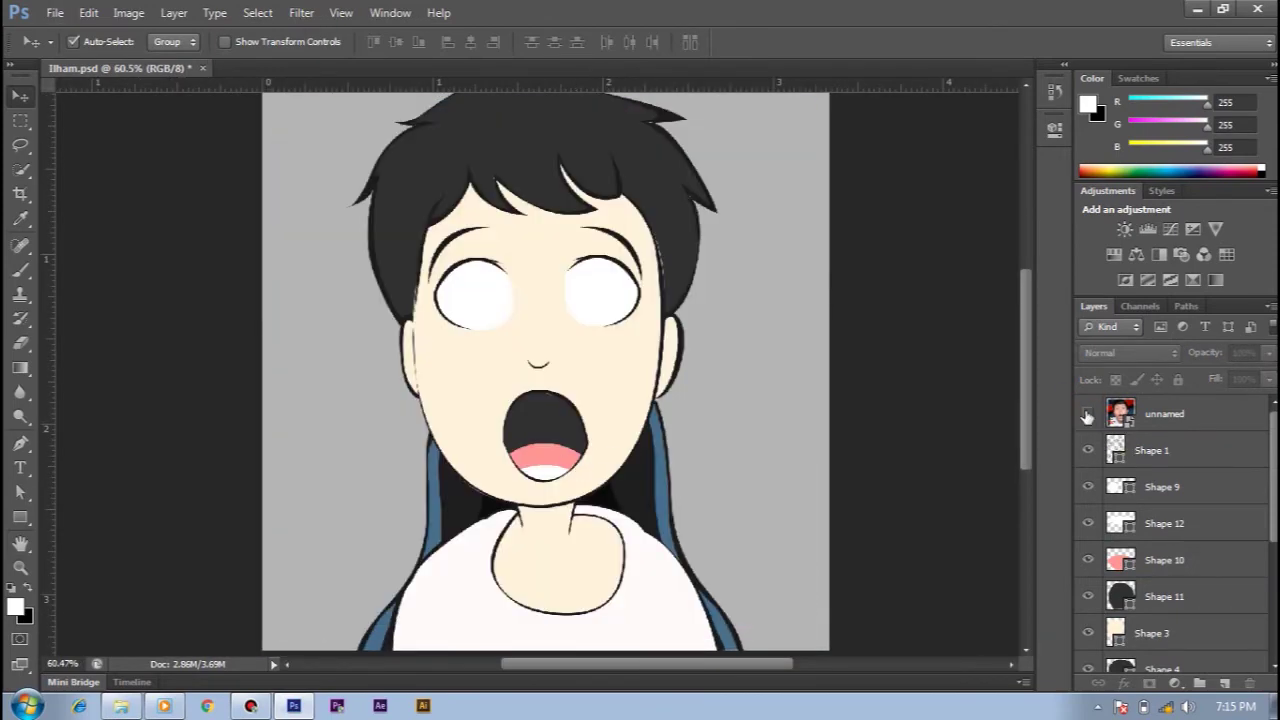
pyautogui.scroll(5, 520, 470)
pyautogui.press('a')
pyautogui.click(472, 472)
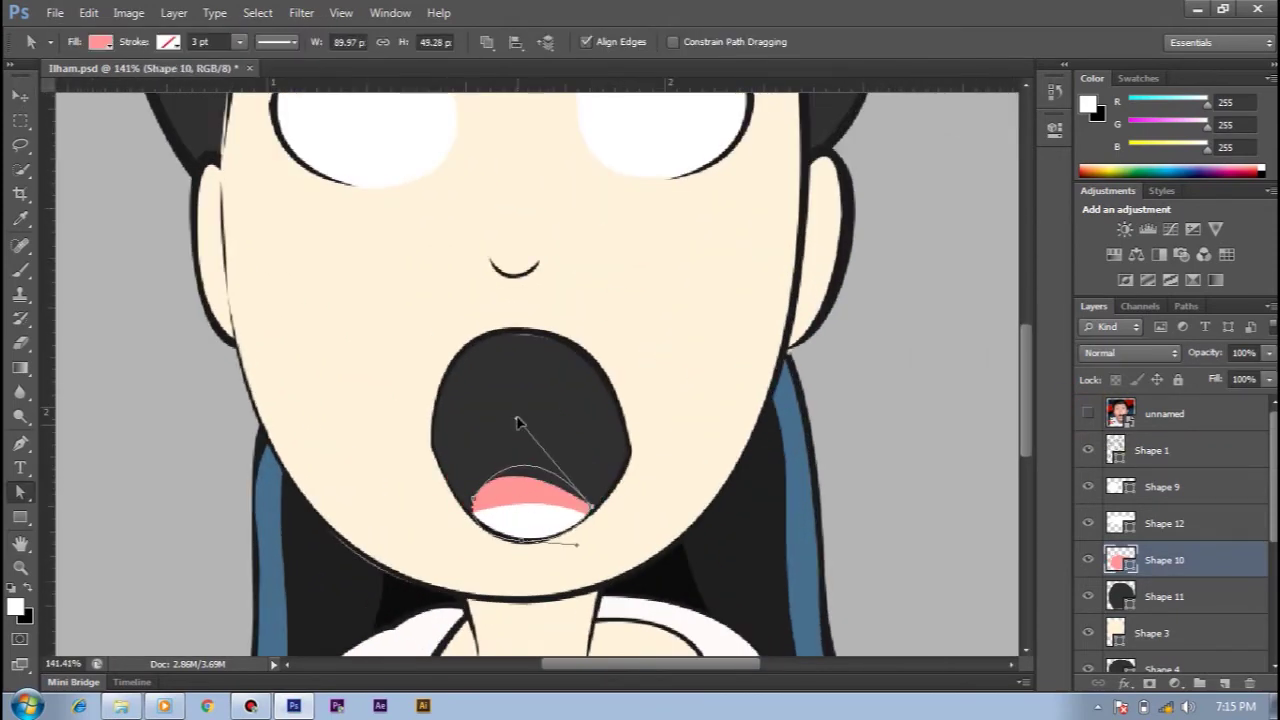
pyautogui.press('v')
pyautogui.scroll(-5, 570, 479)
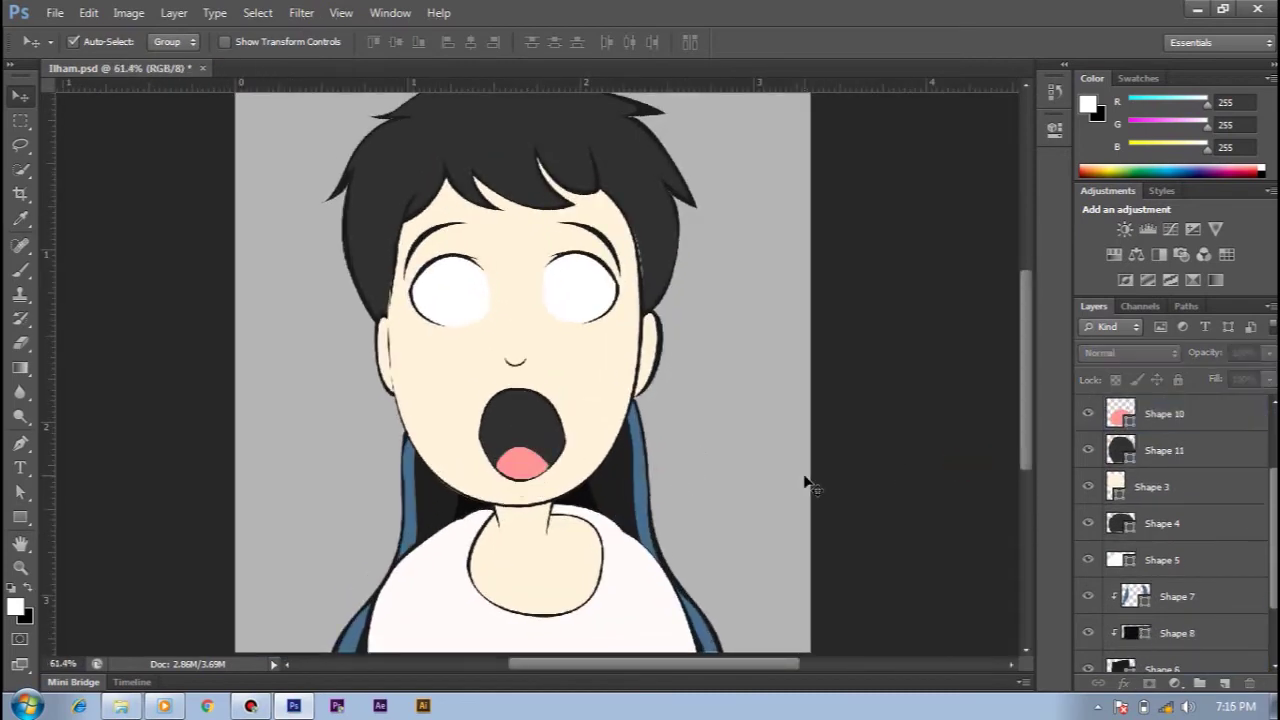
pyautogui.scroll(3, 543, 514)
# Reshape the white teeth curve under the tongue and fit the canvas in view
pyautogui.scroll(3, 543, 514)
pyautogui.press('p')
pyautogui.click(488, 487)
pyautogui.moveTo(590, 487); pyautogui.dragTo(546, 507)
pyautogui.press('v')
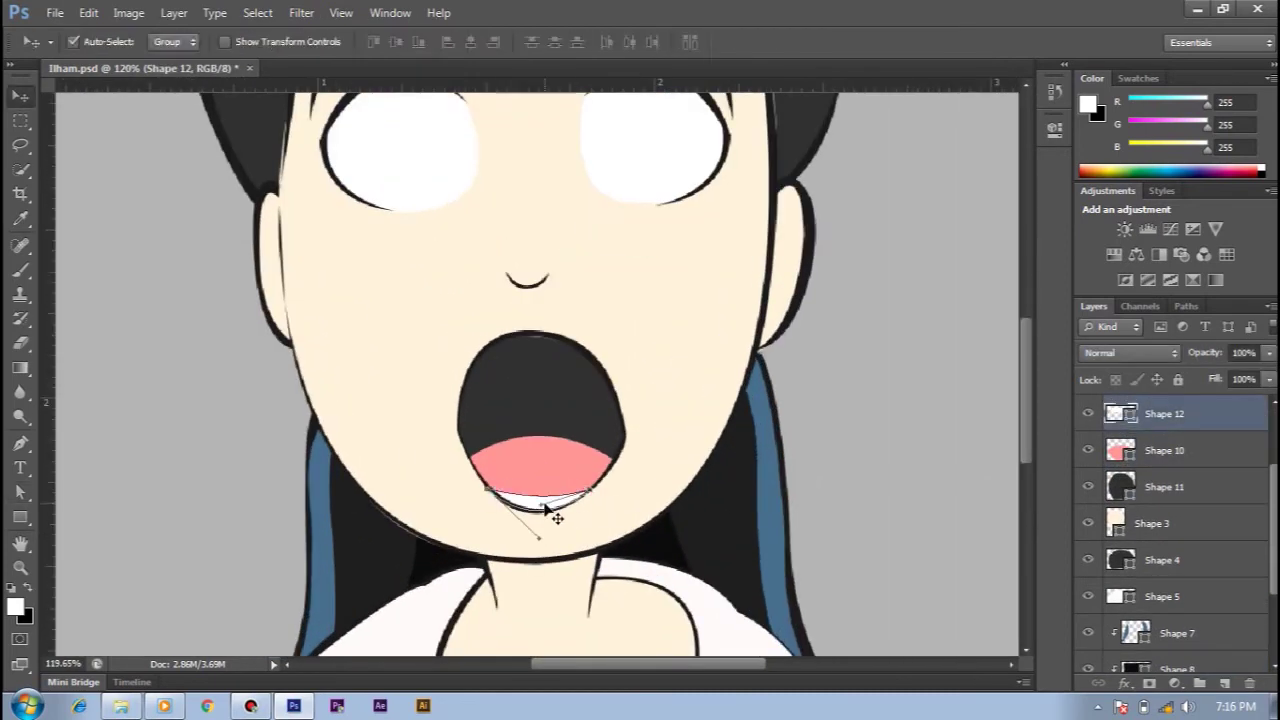
pyautogui.hotkey('ctrl', '0')
pyautogui.scroll(1, 632, 460)
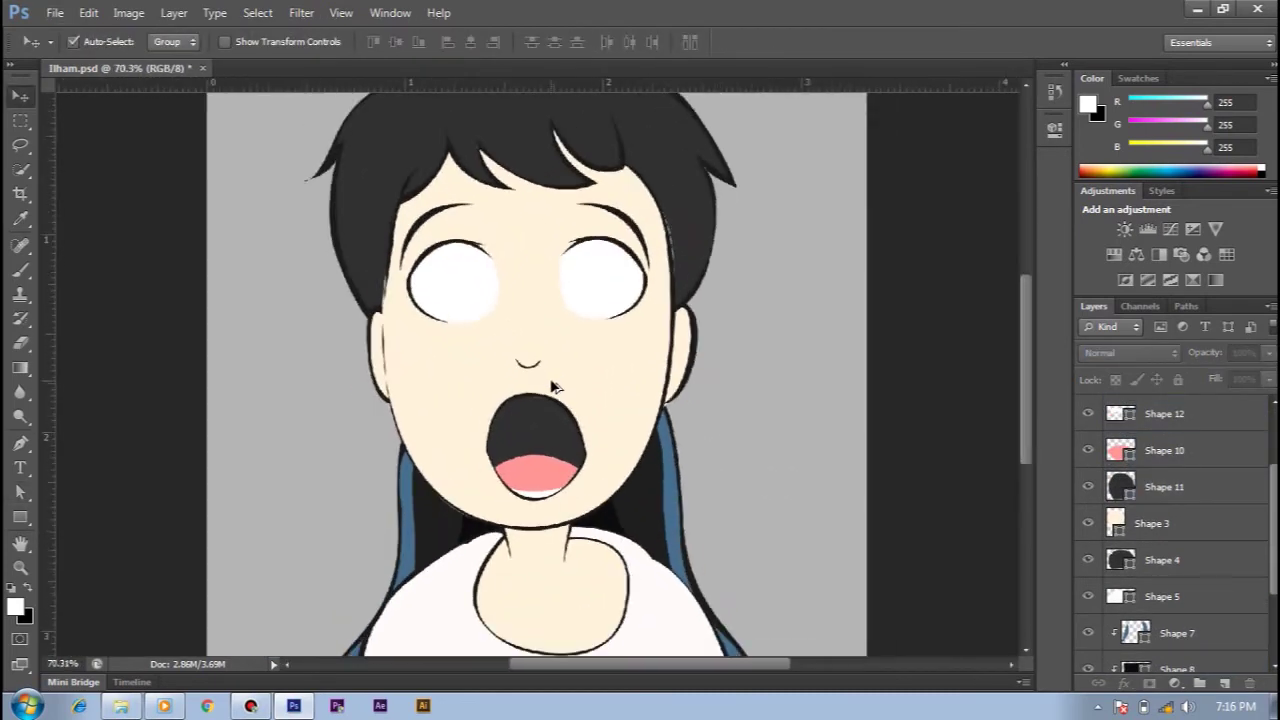
pyautogui.scroll(1, 600, 420)
# Draw a dark round pupil shape over the right eye
pyautogui.press('p')
pyautogui.click(557, 417)
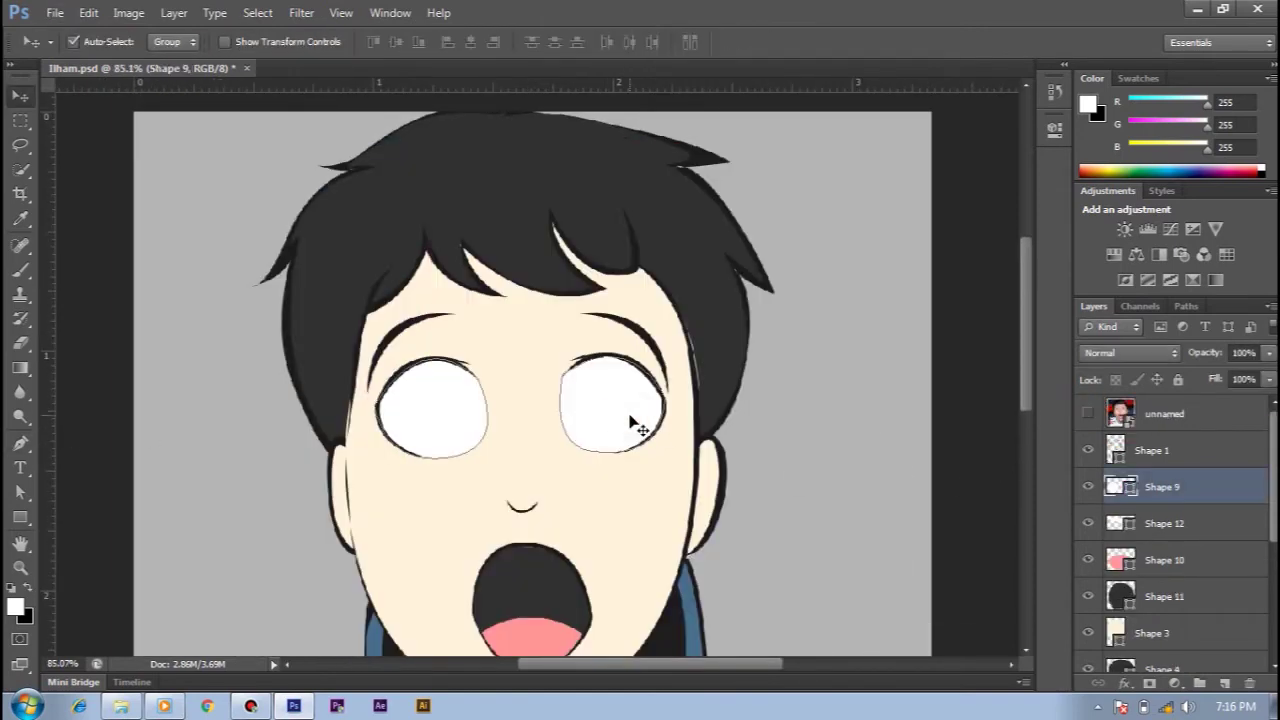
pyautogui.moveTo(624, 400); pyautogui.dragTo(662, 436)
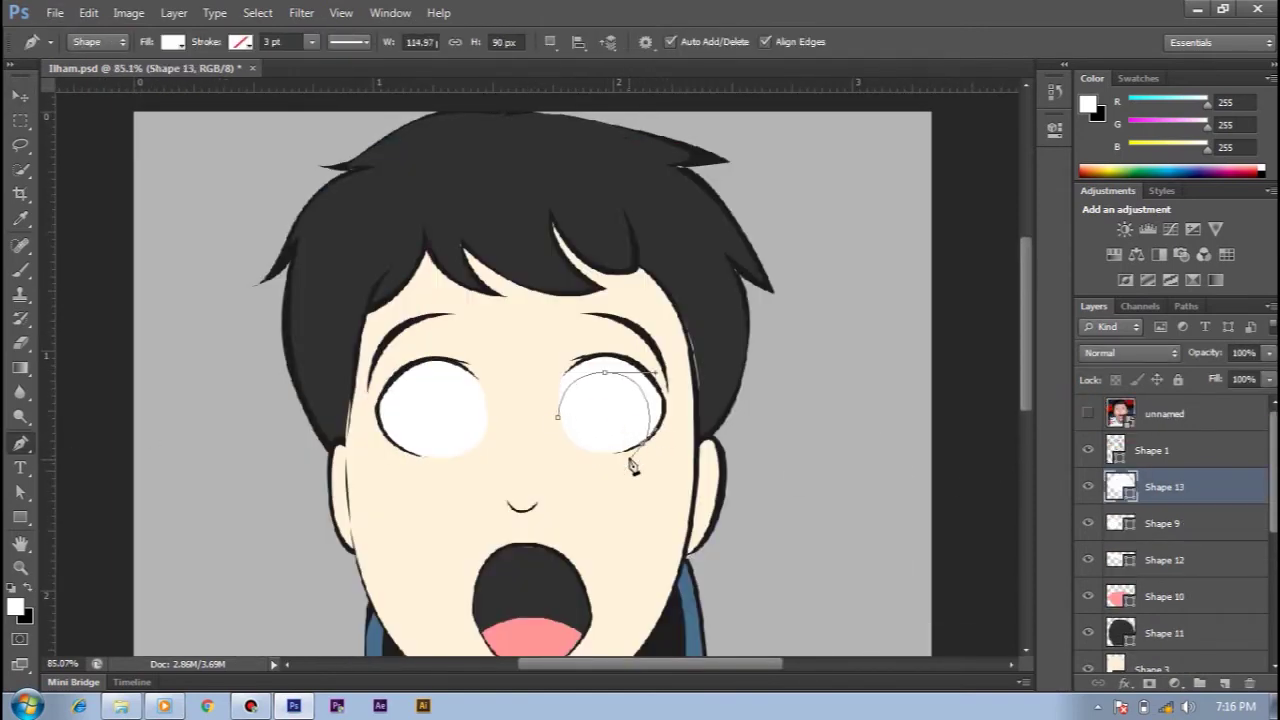
pyautogui.doubleClick(1118, 487)
pyautogui.click(720, 500)
pyautogui.click(1129, 271)
pyautogui.press('v')
# Duplicate the pupil onto the left eye's white shape
pyautogui.hotkey('ctrl', '0')
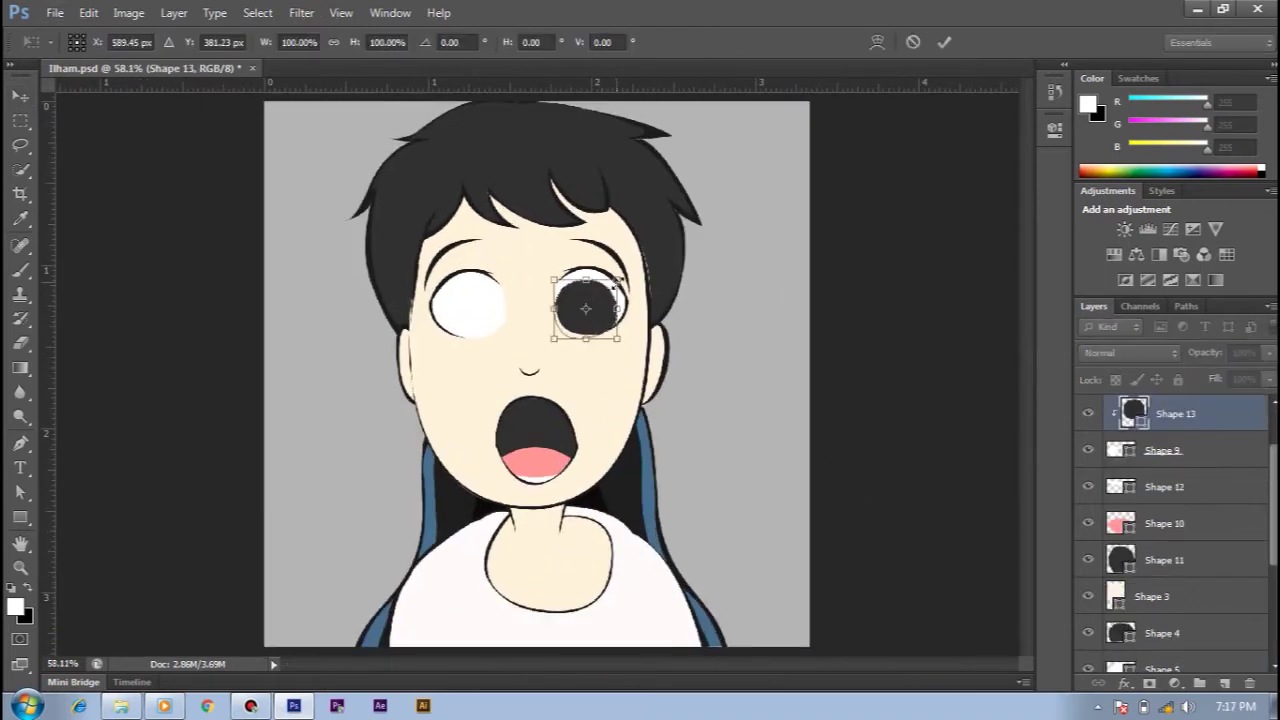
pyautogui.click(468, 316)
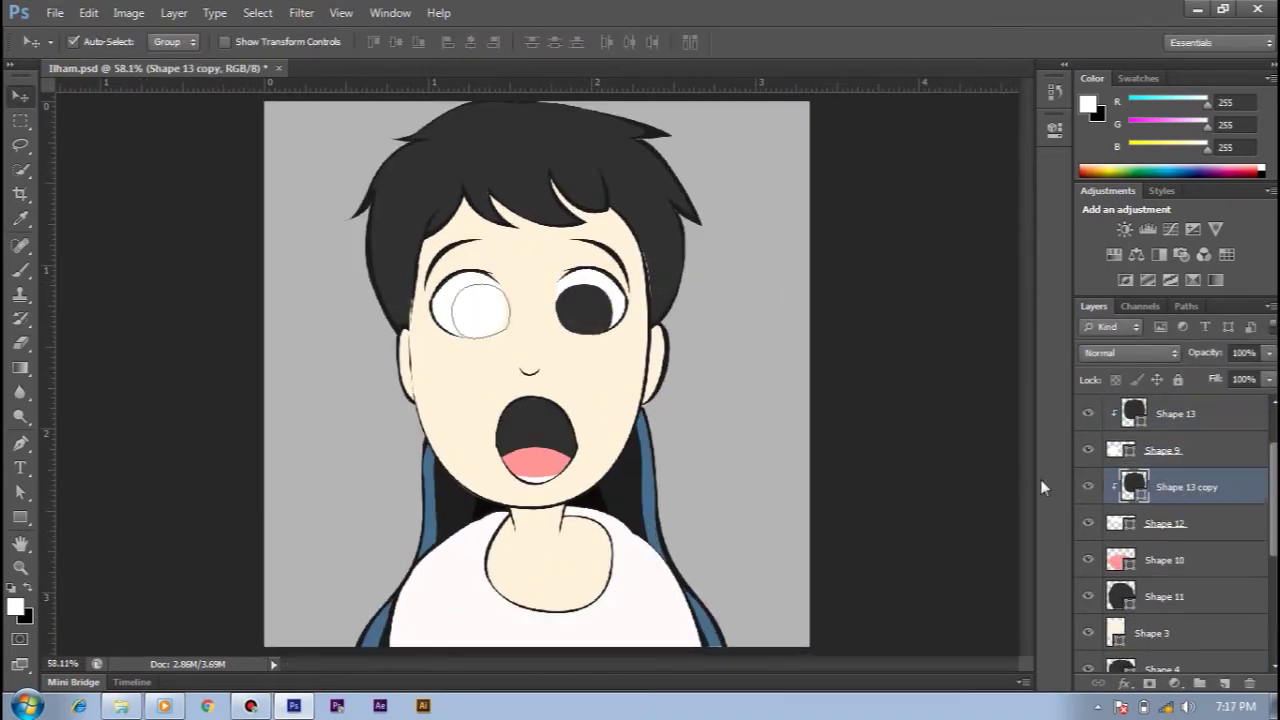
pyautogui.moveTo(1180, 413); pyautogui.dragTo(1180, 470)
pyautogui.scroll(2, 1170, 450)
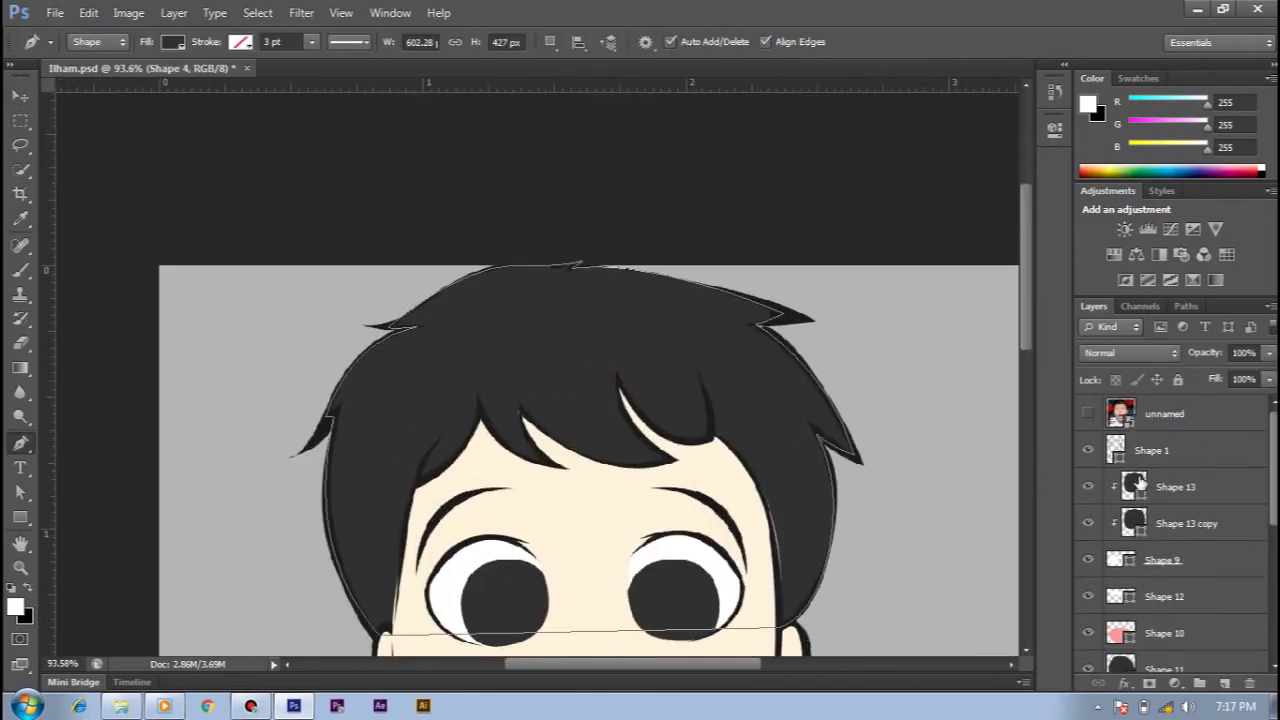
# Outline a white highlight strip along the fringe and clip it to the hair shape
pyautogui.click(608, 373)
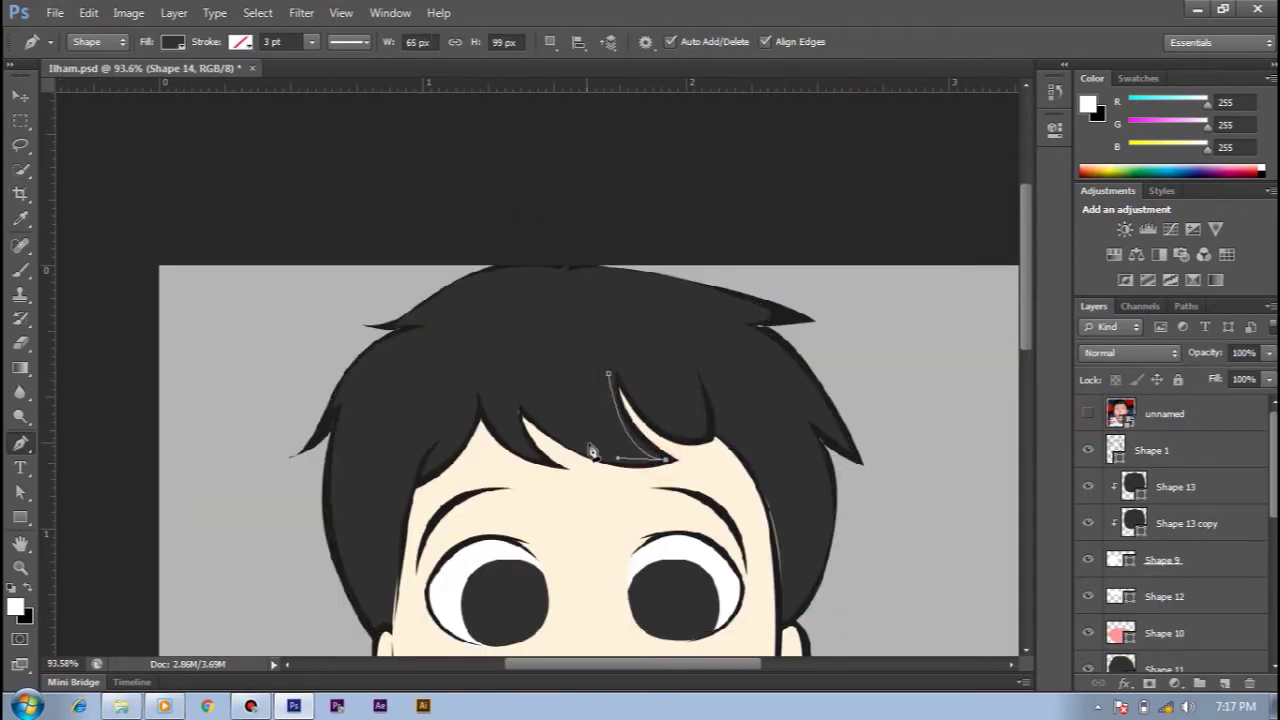
pyautogui.click(608, 373)
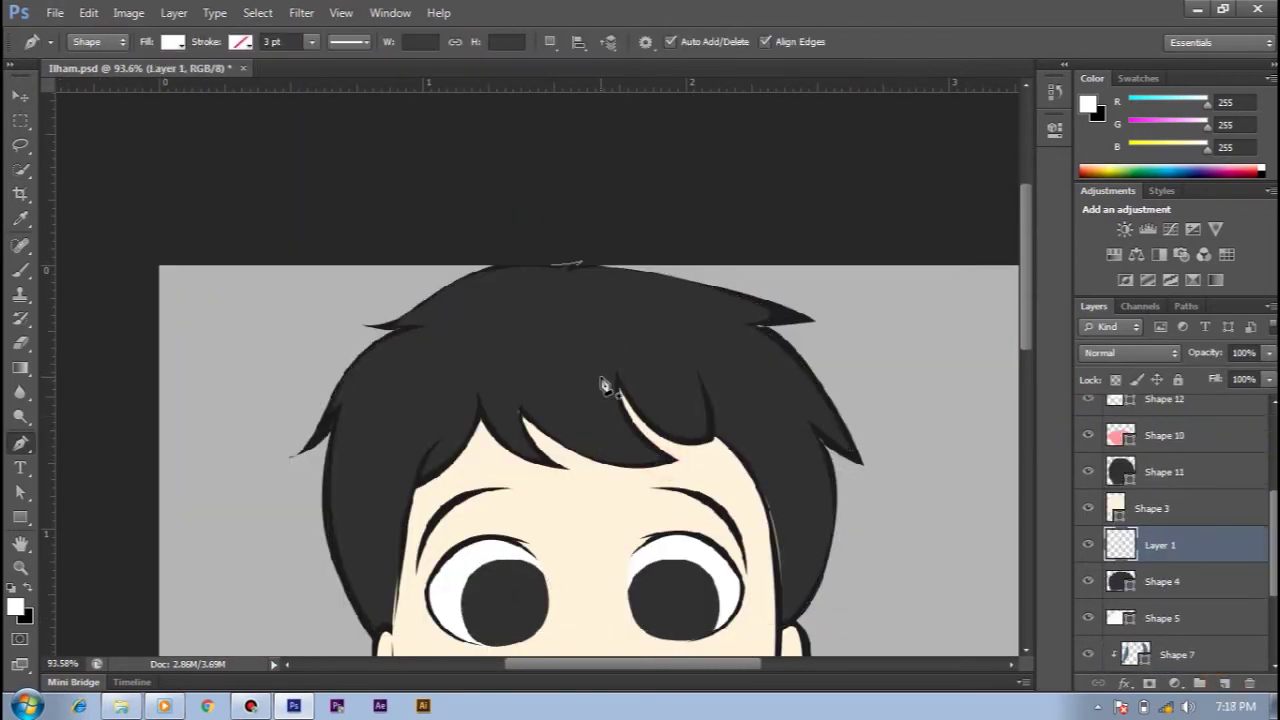
pyautogui.click(635, 457)
pyautogui.click(523, 411)
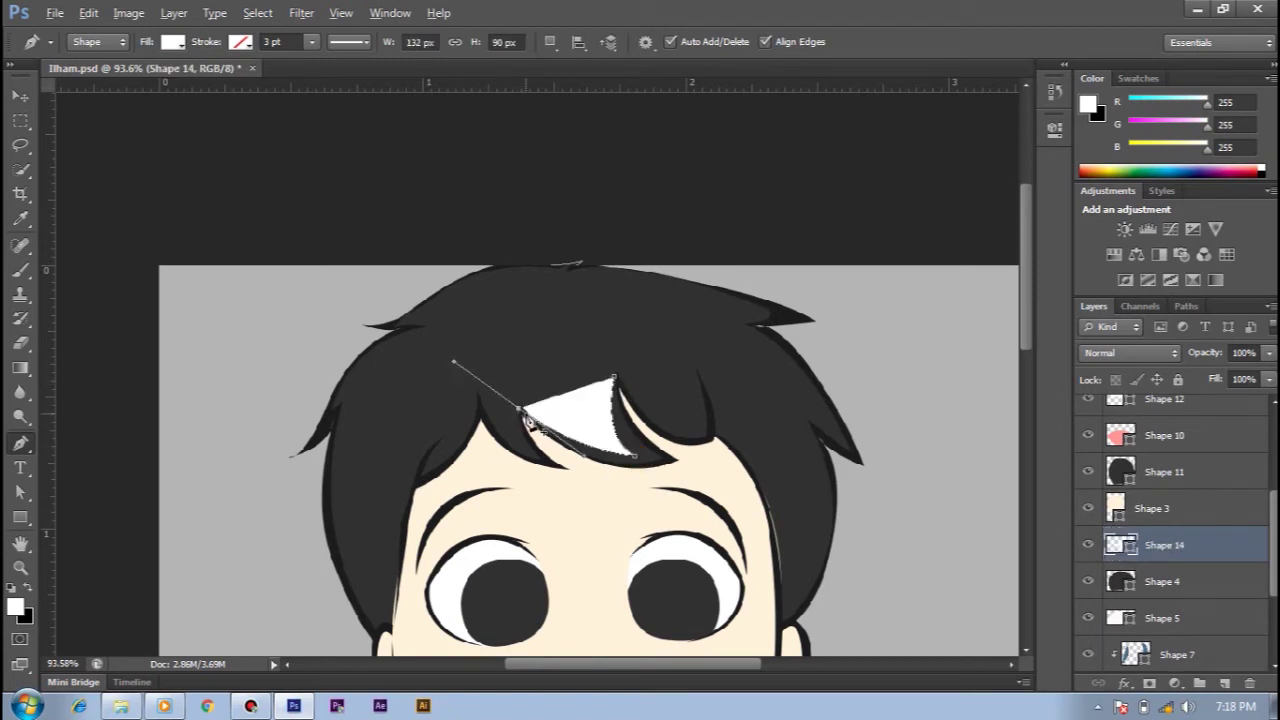
pyautogui.moveTo(668, 461); pyautogui.dragTo(732, 425)
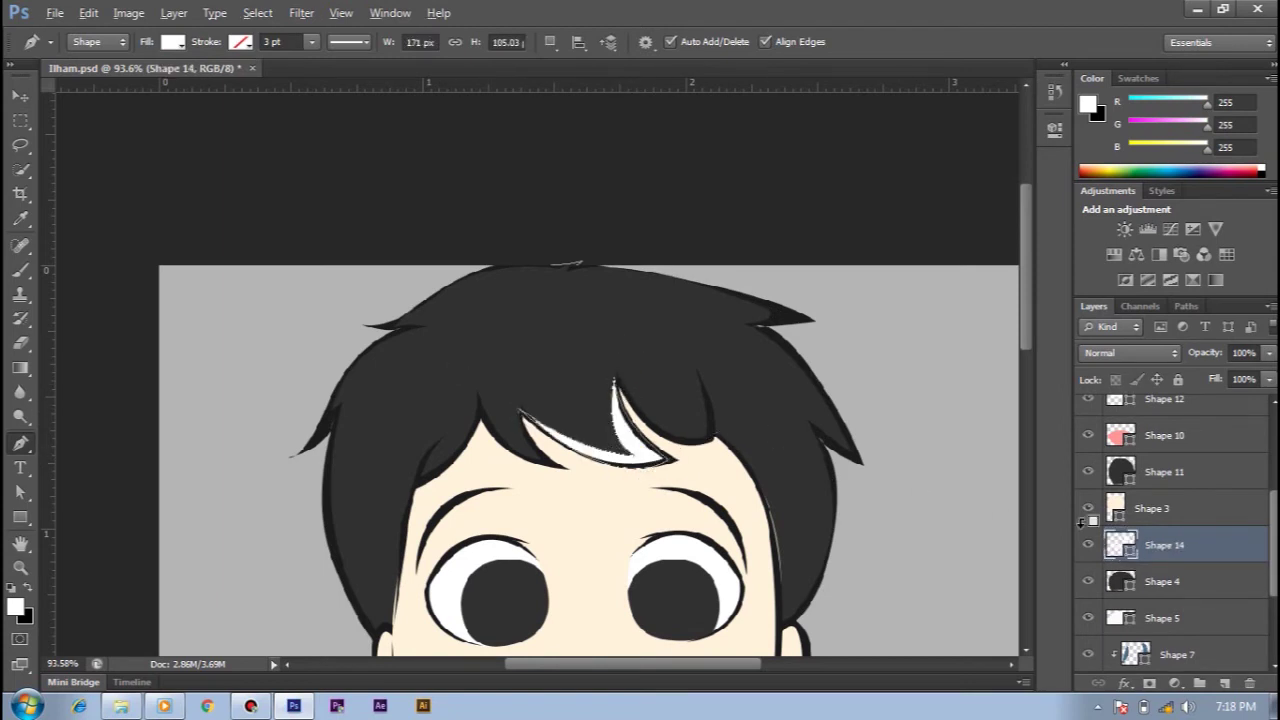
pyautogui.hotkey('ctrl', 'alt', 'g')
pyautogui.scroll(1, 557, 76)
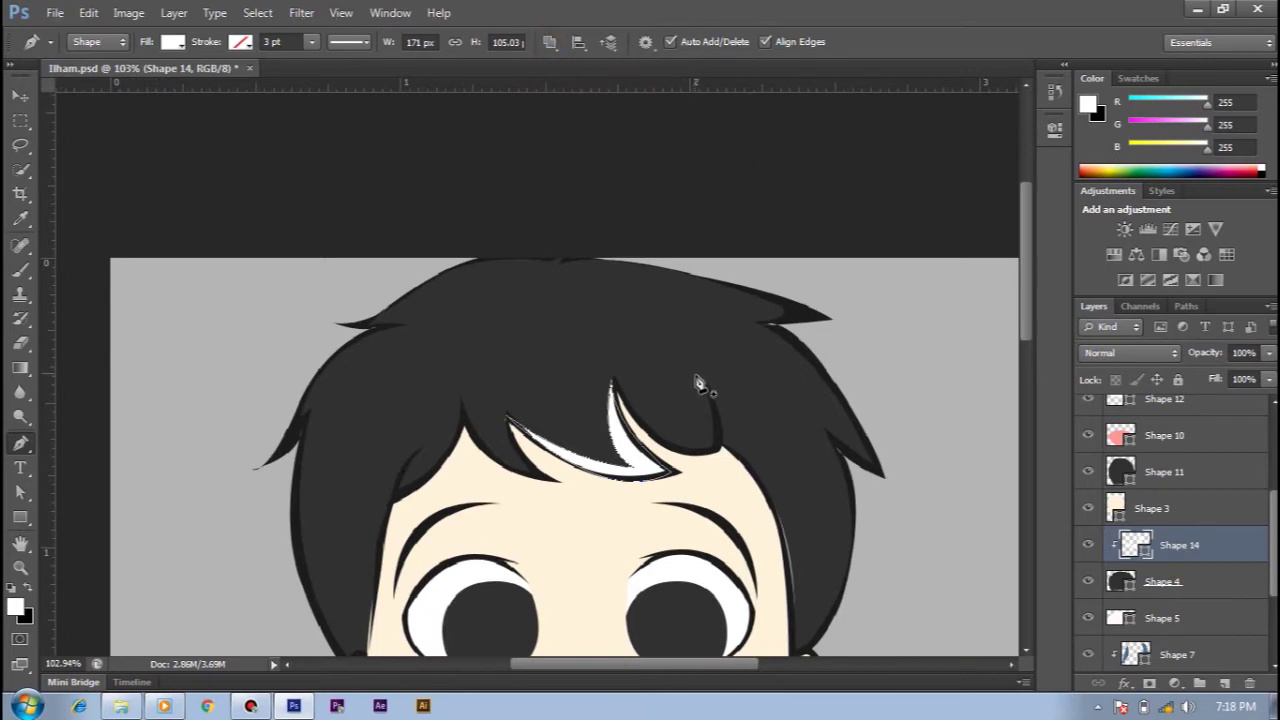
# Add points to the hair highlight and narrow its tip
pyautogui.click(633, 412)
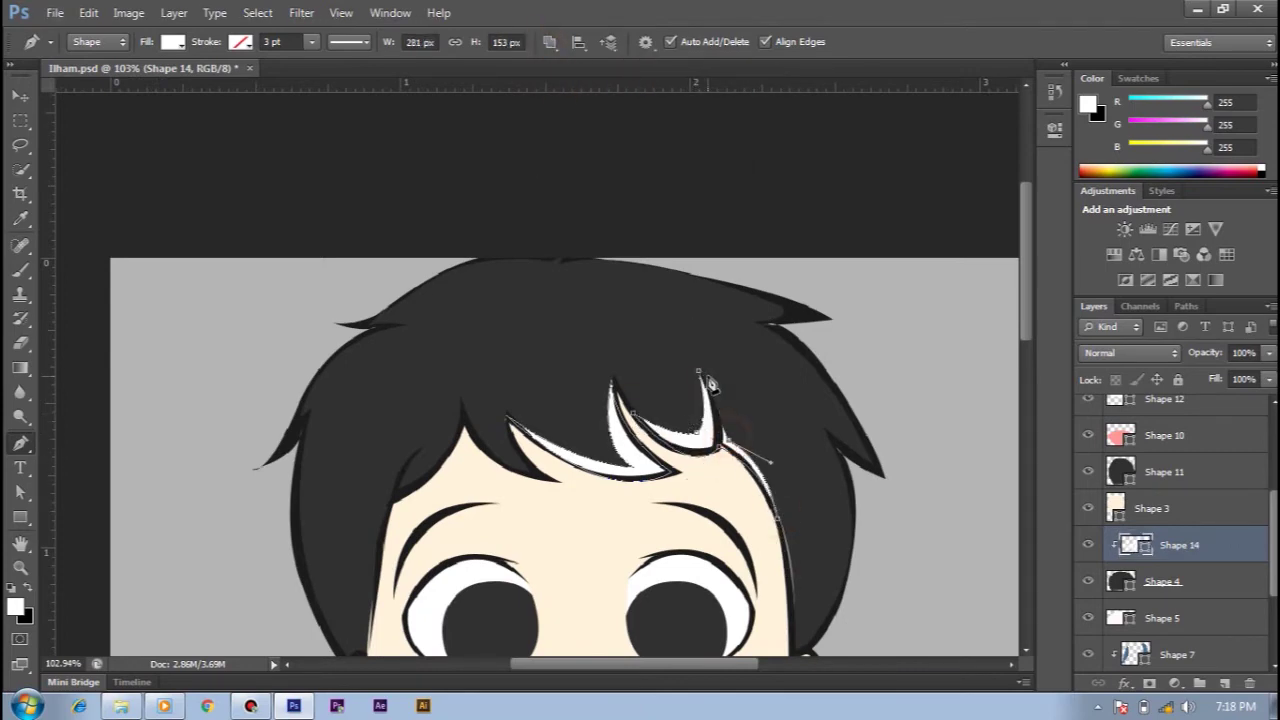
pyautogui.click(708, 380)
pyautogui.press('v')
pyautogui.scroll(-3, 723, 220)
pyautogui.scroll(4, 623, 423)
pyautogui.press('a')
pyautogui.moveTo(640, 441)
pyautogui.mouseDown()
pyautogui.moveTo(614, 424)
pyautogui.moveTo(630, 420)
pyautogui.mouseUp()
# Select the right-side hair highlight and lower its opacity
pyautogui.click(722, 392)
pyautogui.press('v')
pyautogui.doubleClick(1134, 544)
pyautogui.click(1134, 271)
pyautogui.moveTo(1268, 352)
pyautogui.mouseDown()
pyautogui.moveTo(1245, 378)
pyautogui.moveTo(1270, 378)
pyautogui.mouseUp()
pyautogui.click(1162, 618)
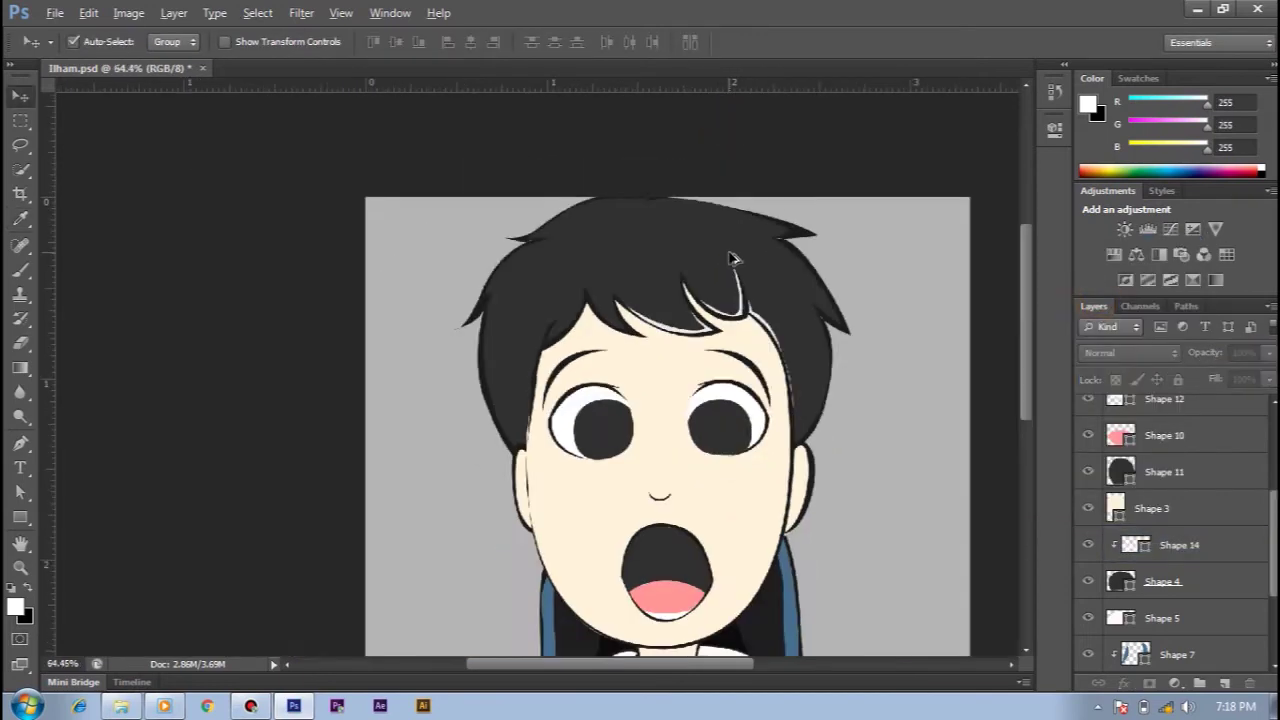
pyautogui.scroll(-3, 810, 375)
pyautogui.scroll(2, 810, 375)
# Extend the hair highlight shape along the hairline
pyautogui.press('p')
pyautogui.scroll(-1, 1170, 500)
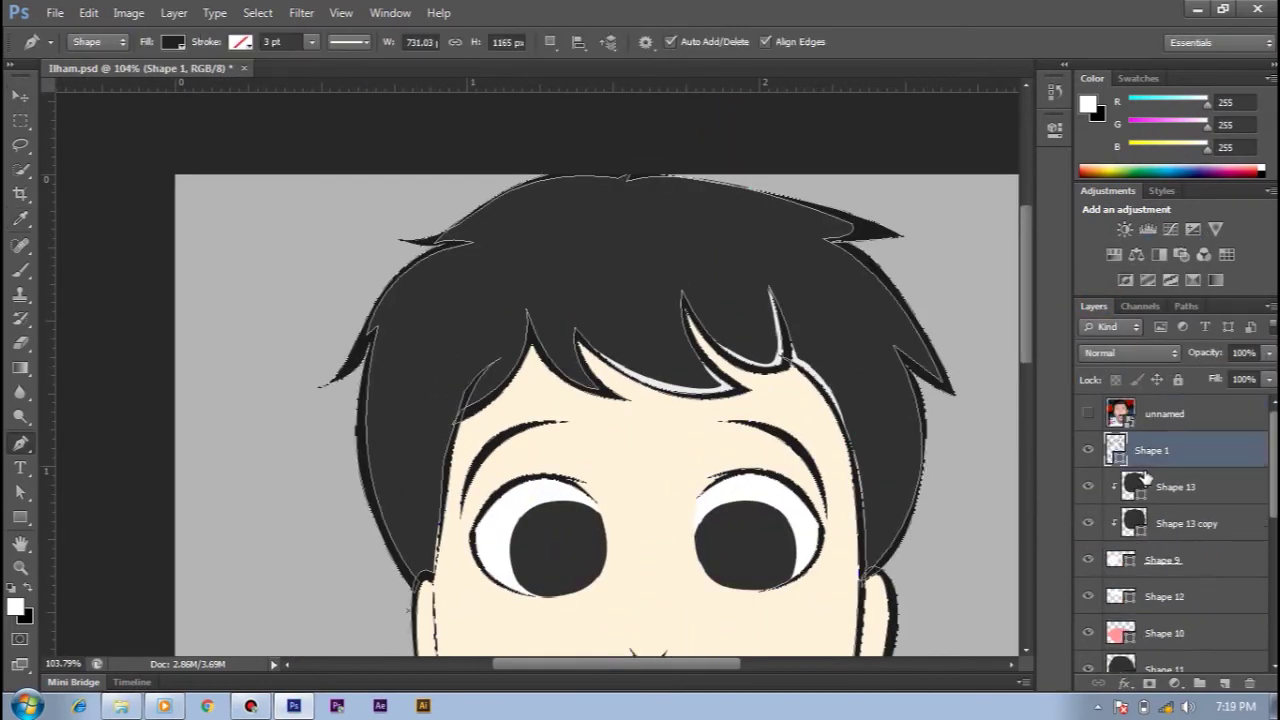
pyautogui.click(1088, 524)
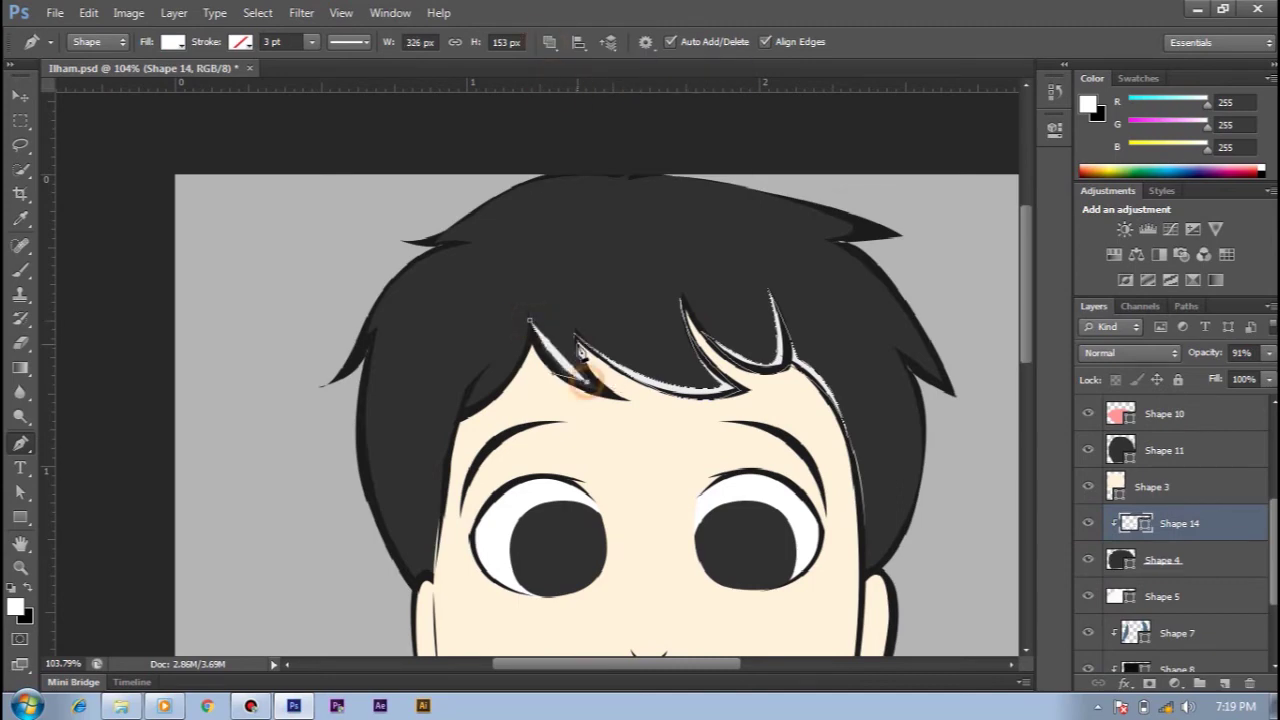
pyautogui.scroll(-1, 520, 280)
pyautogui.scroll(1, 538, 345)
pyautogui.moveTo(473, 409); pyautogui.dragTo(432, 411)
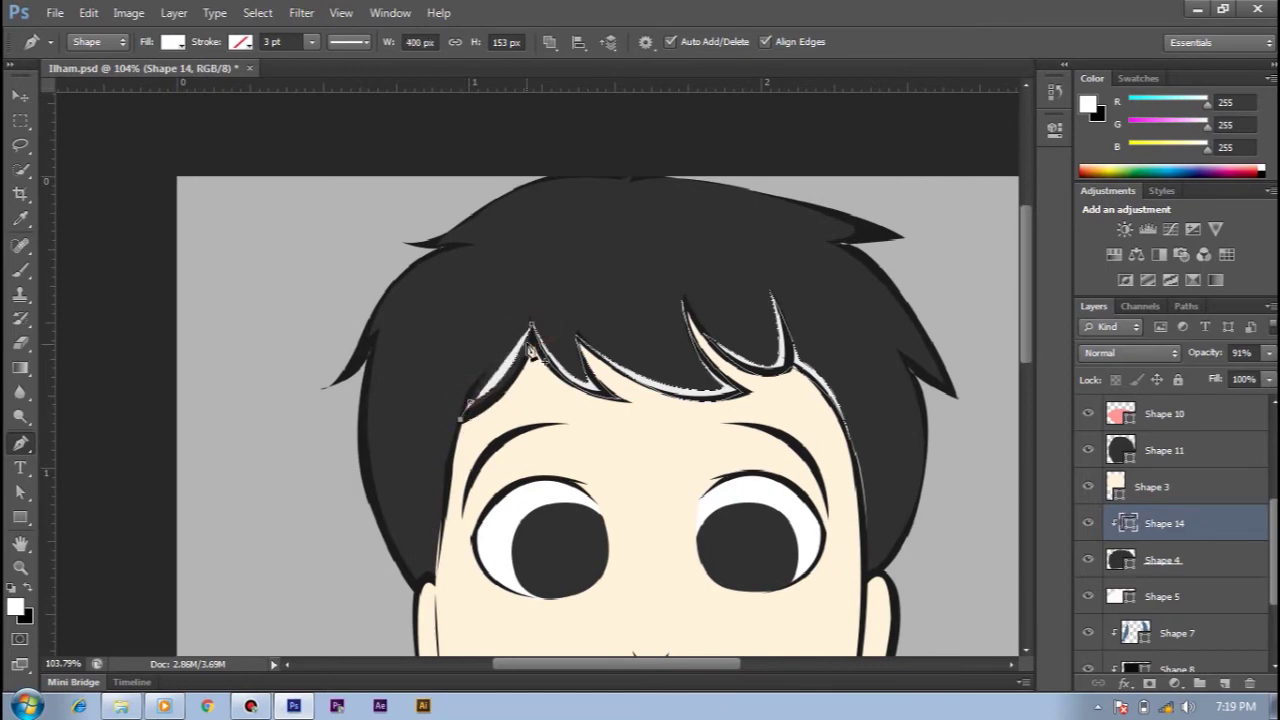
pyautogui.scroll(-1, 520, 420)
pyautogui.scroll(1, 500, 420)
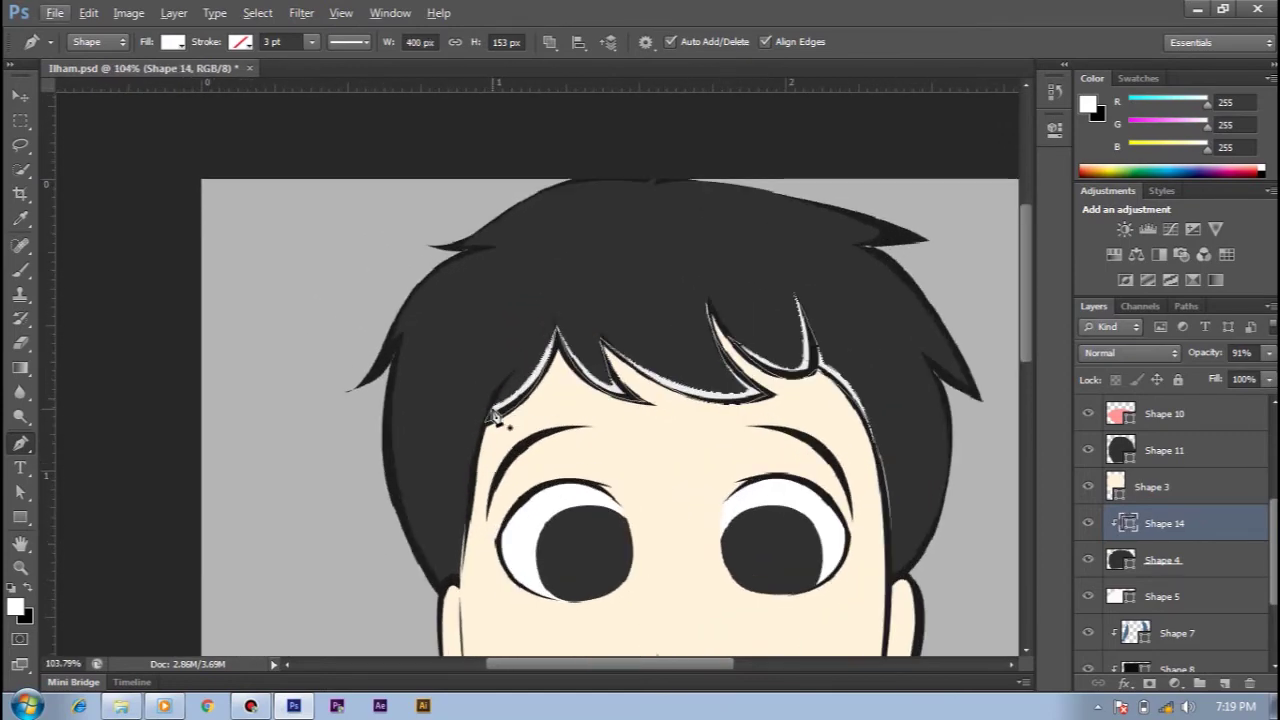
# Curve the highlight down the side of the hairline, undoing one extra extension
pyautogui.scroll(1, 480, 420)
pyautogui.moveTo(463, 456); pyautogui.dragTo(452, 516)
pyautogui.click(463, 553)
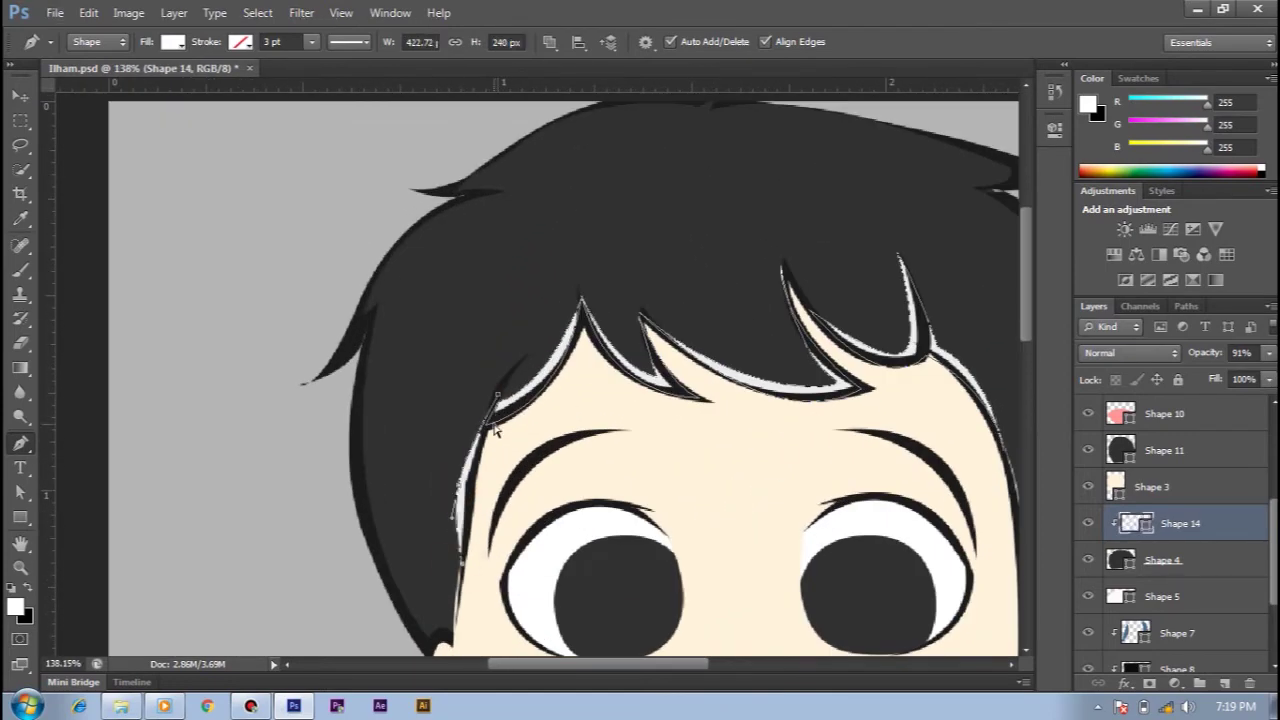
pyautogui.hotkey('ctrl', 'alt', 'z')
pyautogui.hotkey('ctrl', 'alt', 'z')
pyautogui.moveTo(483, 600); pyautogui.dragTo(485, 606)
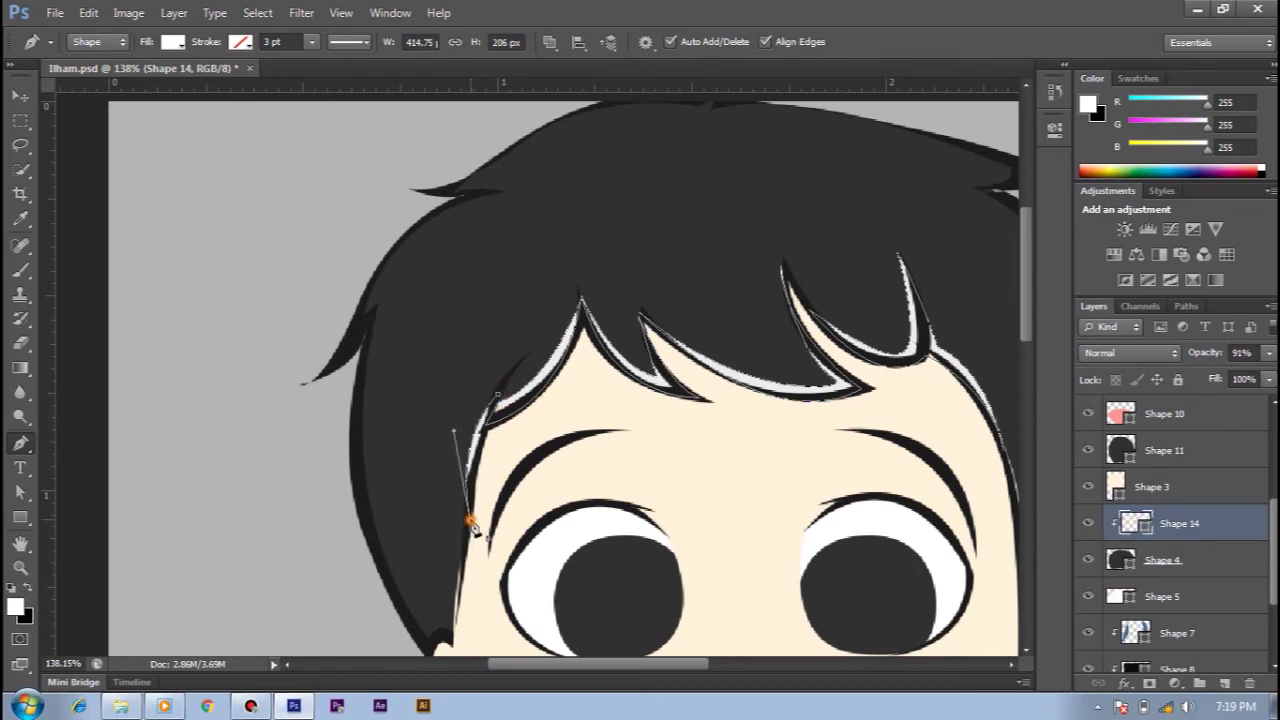
pyautogui.press('v')
# Zoom out to the whole drawing and select the right eye's pupil layer
pyautogui.hotkey('ctrl', '-')
pyautogui.hotkey('ctrl', '-')
pyautogui.scroll(3, 1170, 540)
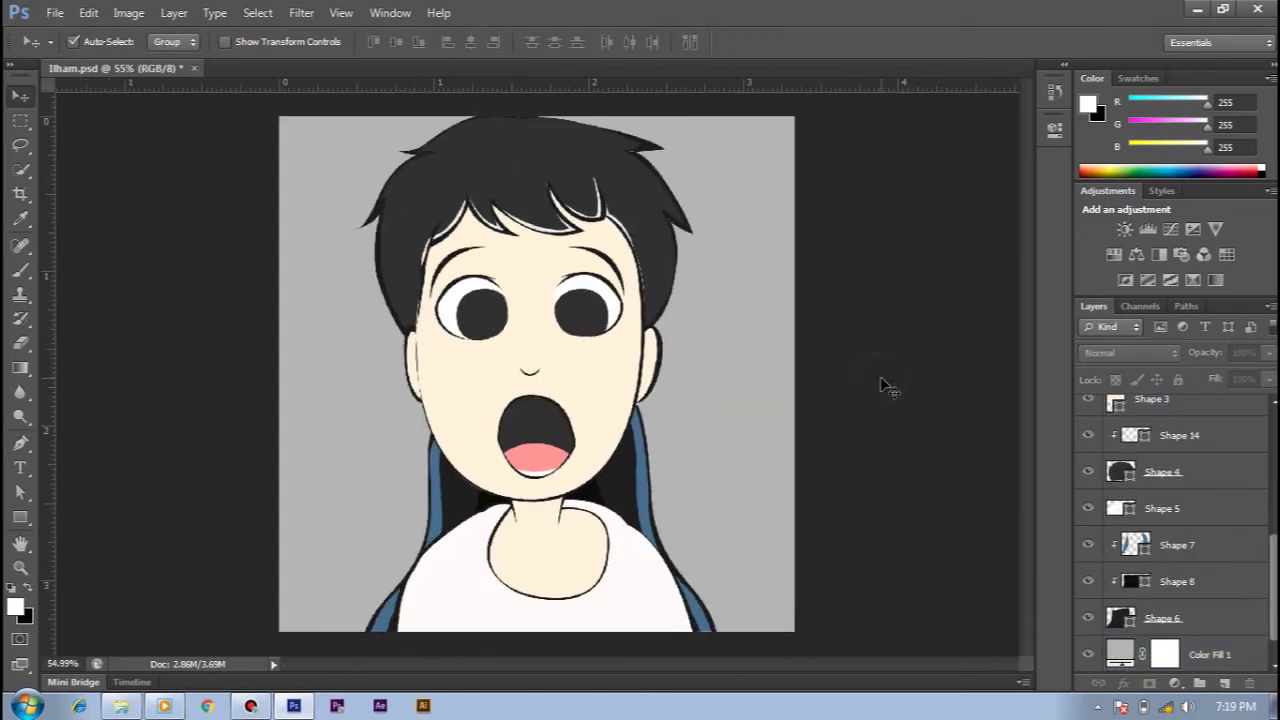
pyautogui.scroll(2, 1125, 505)
pyautogui.click(1130, 487)
pyautogui.scroll(3, 580, 334)
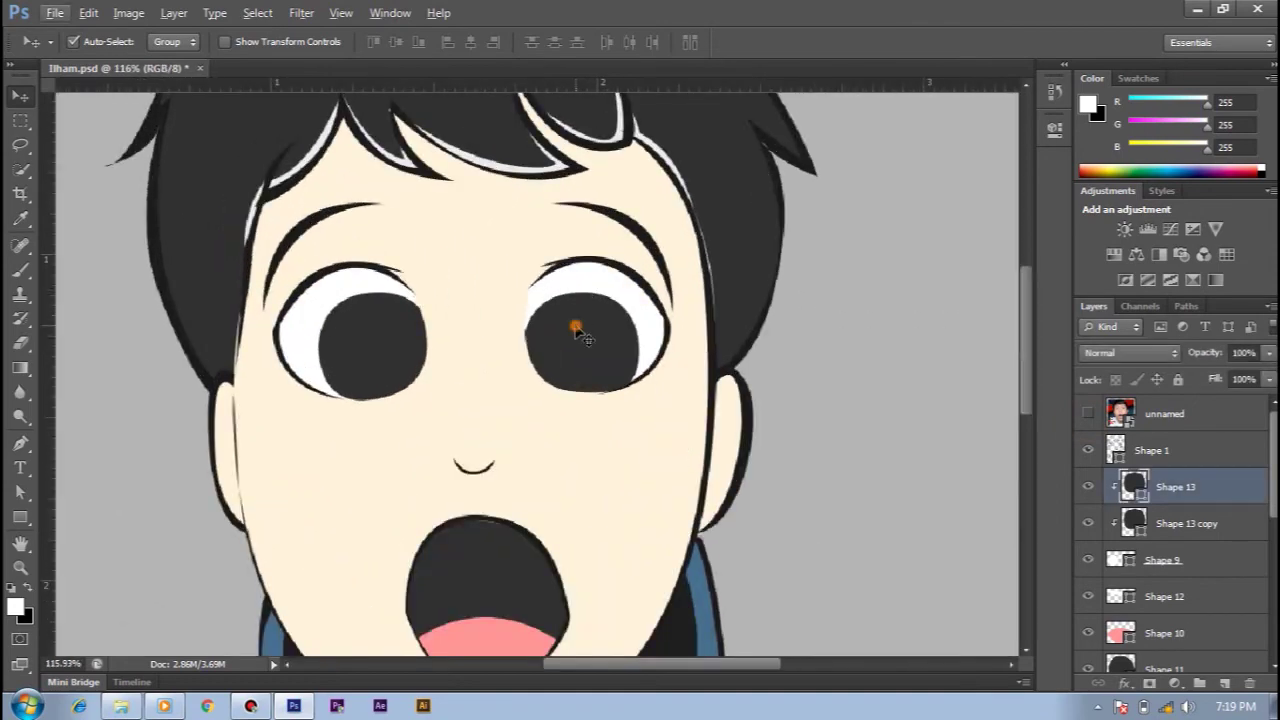
pyautogui.scroll(2, 545, 484)
pyautogui.rightClick(20, 517)
# Start an ellipse, then inspect the face shape's fill colour without changing it
pyautogui.click(75, 554)
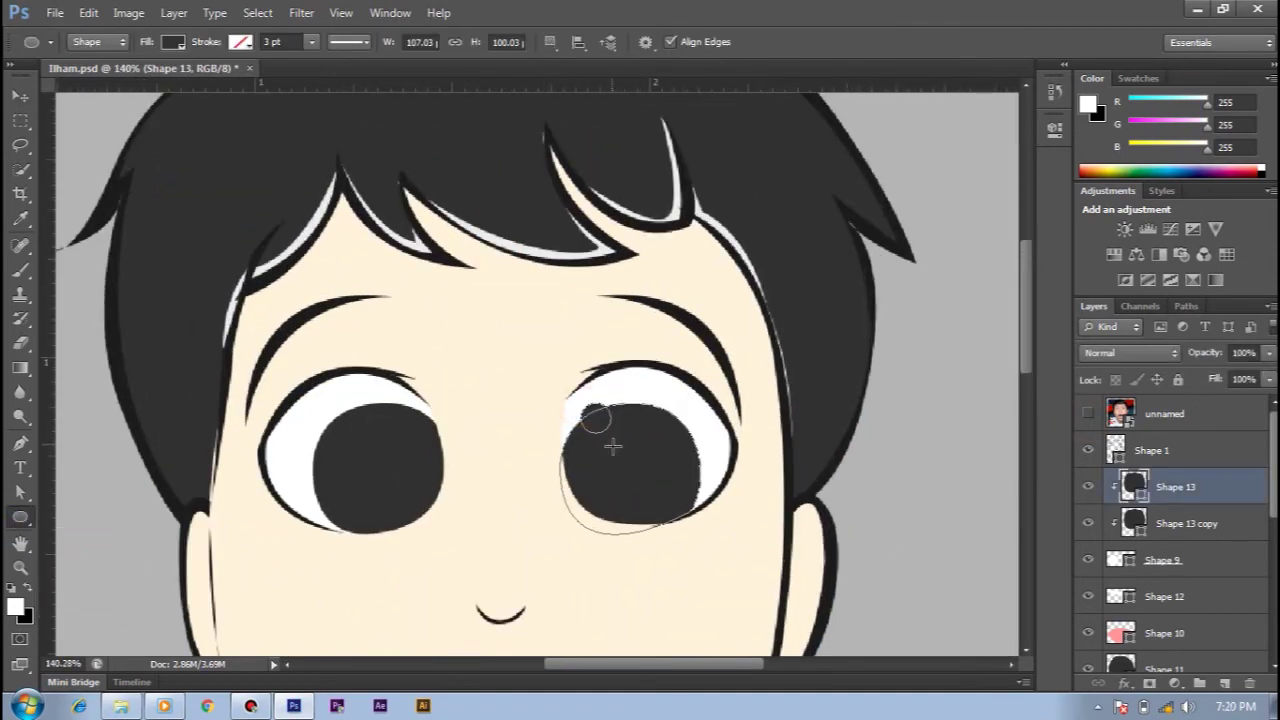
pyautogui.press('v')
pyautogui.moveTo(594, 423); pyautogui.dragTo(605, 430)
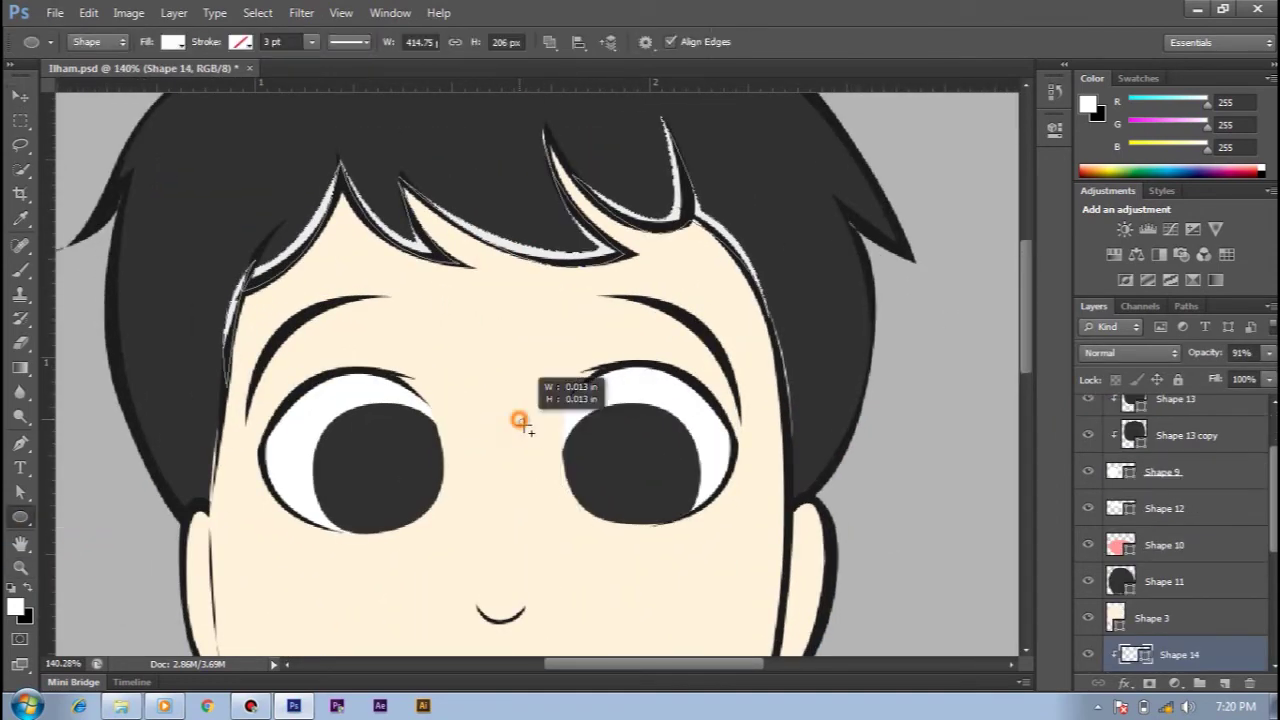
pyautogui.click(535, 440)
pyautogui.doubleClick(1113, 618)
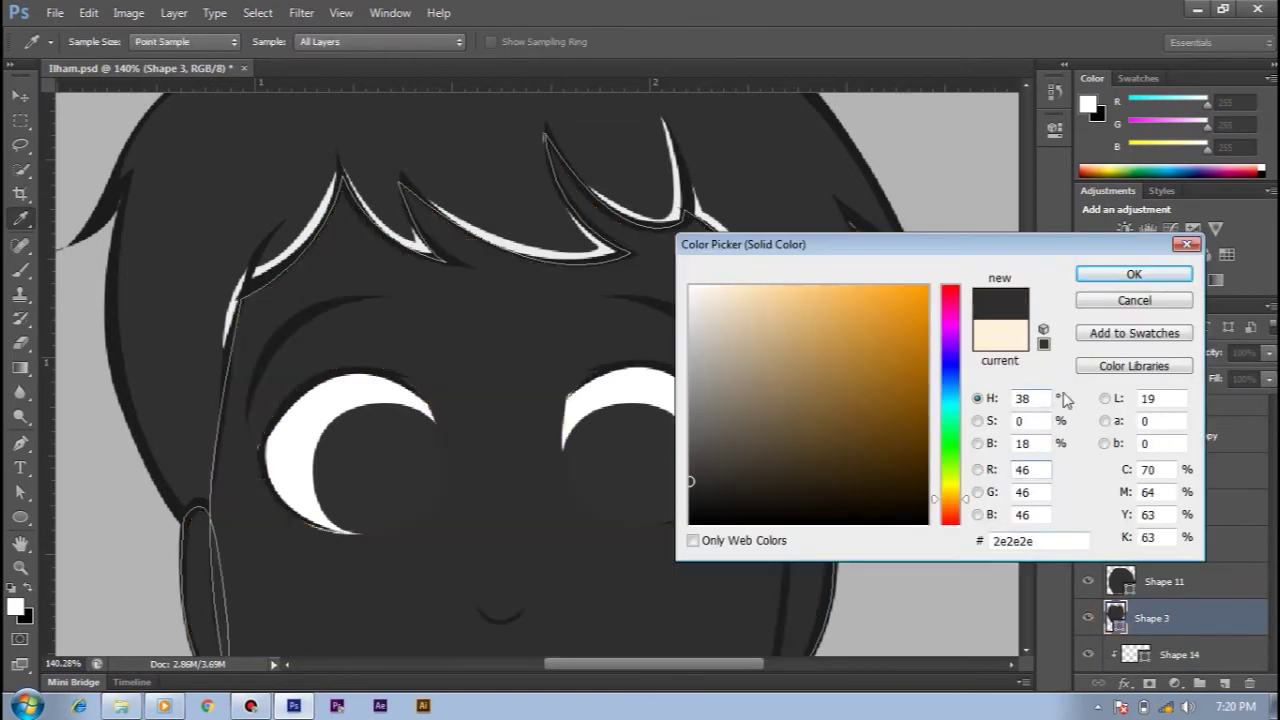
pyautogui.press('Escape')
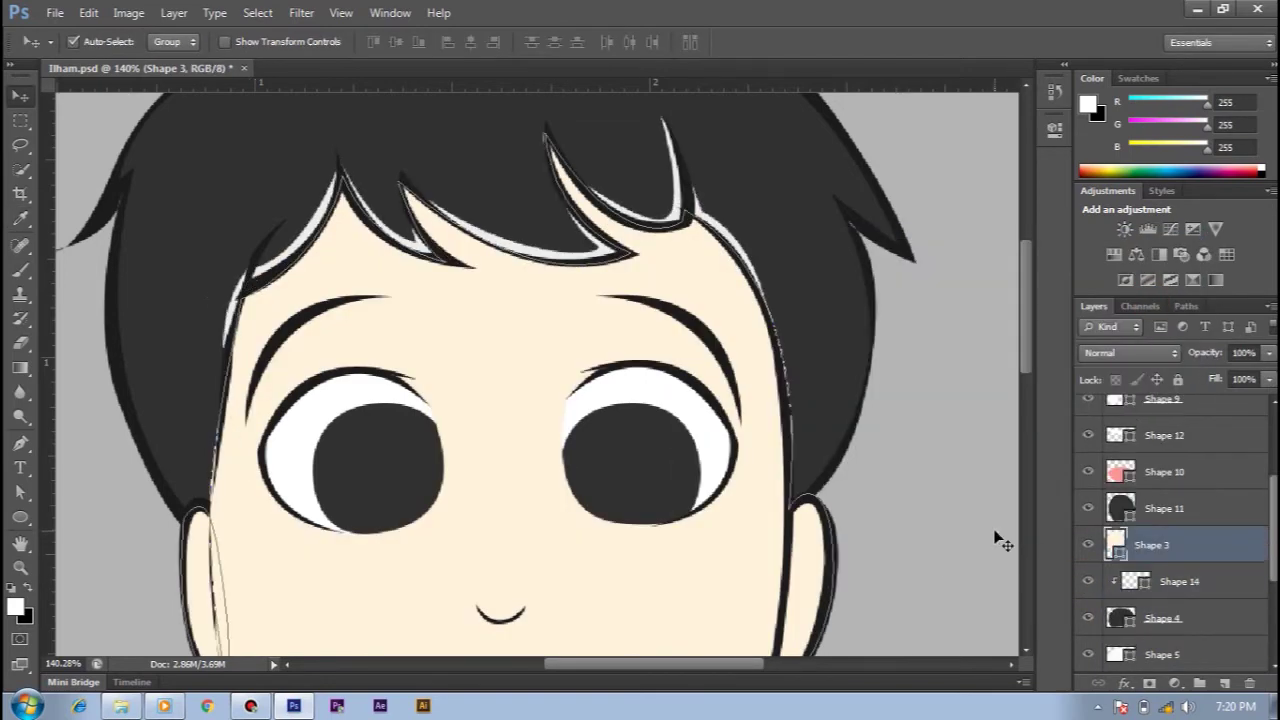
# Draw a small white highlight on the right pupil's upper left and copy it into the left eye
pyautogui.click(624, 455)
pyautogui.hotkey('ctrl', 'shift', 'alt', 'n')
pyautogui.press('u')
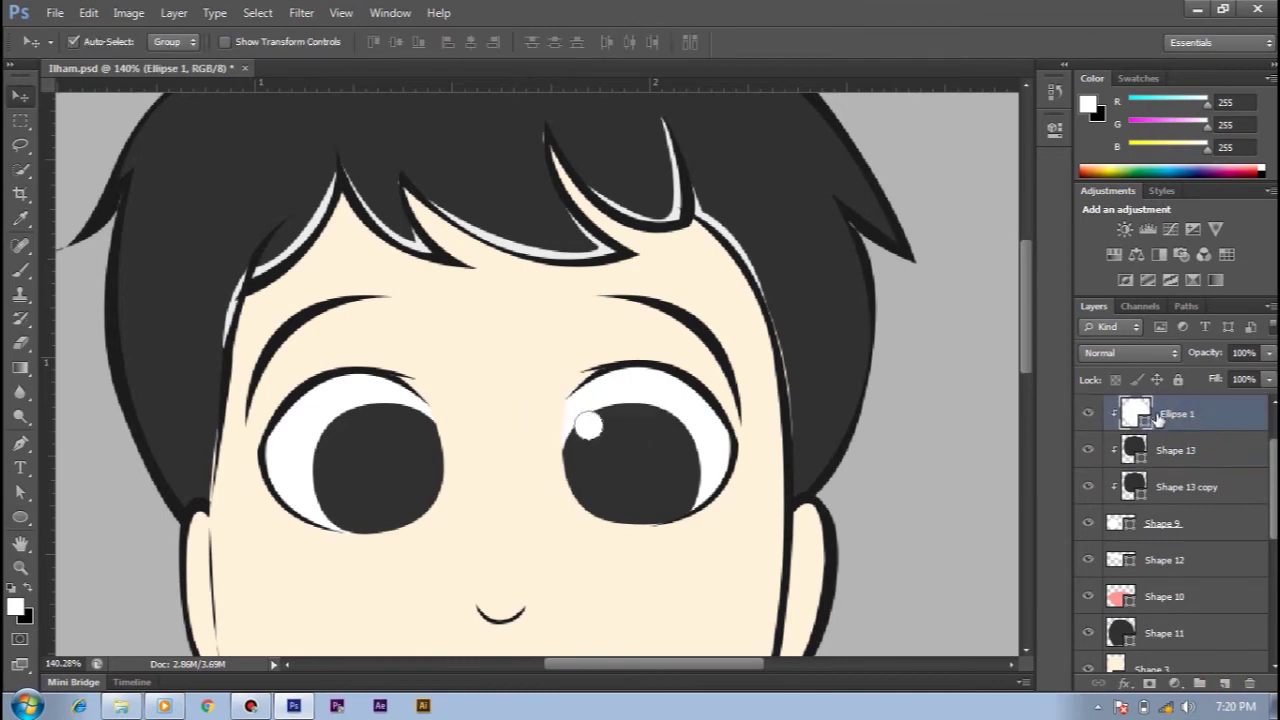
pyautogui.moveTo(585, 440); pyautogui.dragTo(400, 432)
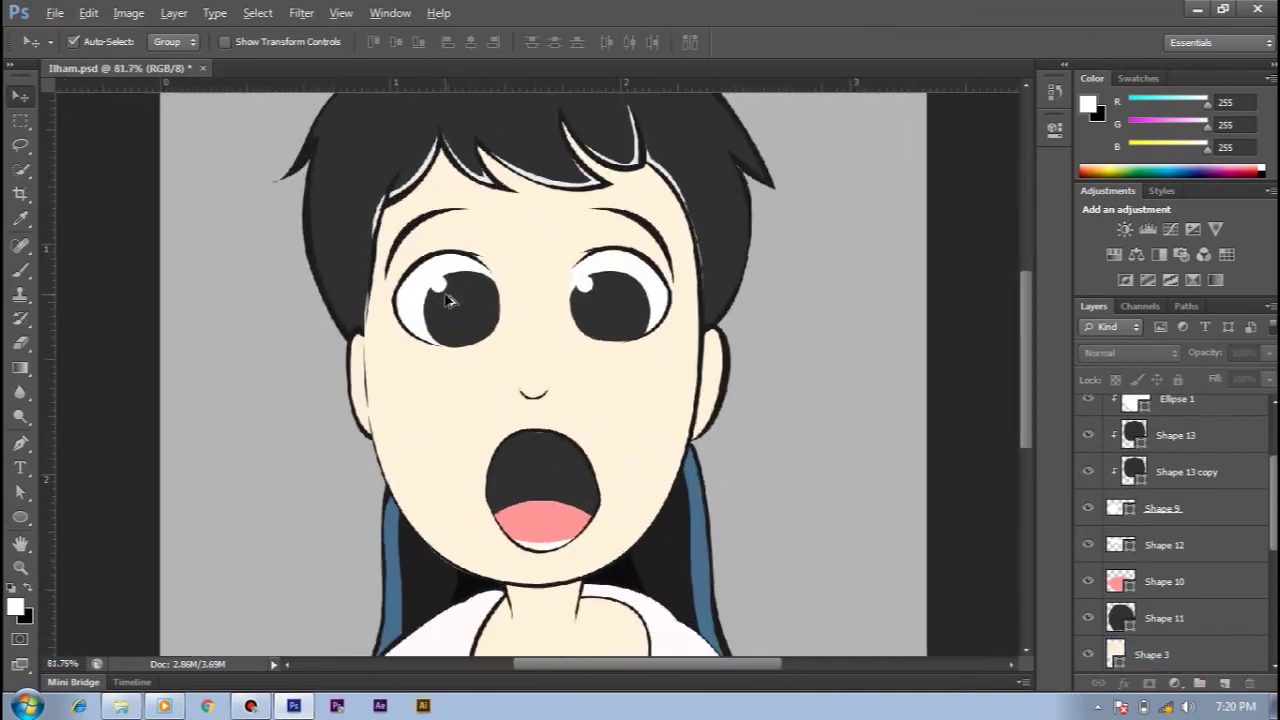
pyautogui.moveTo(447, 300); pyautogui.dragTo(491, 292)
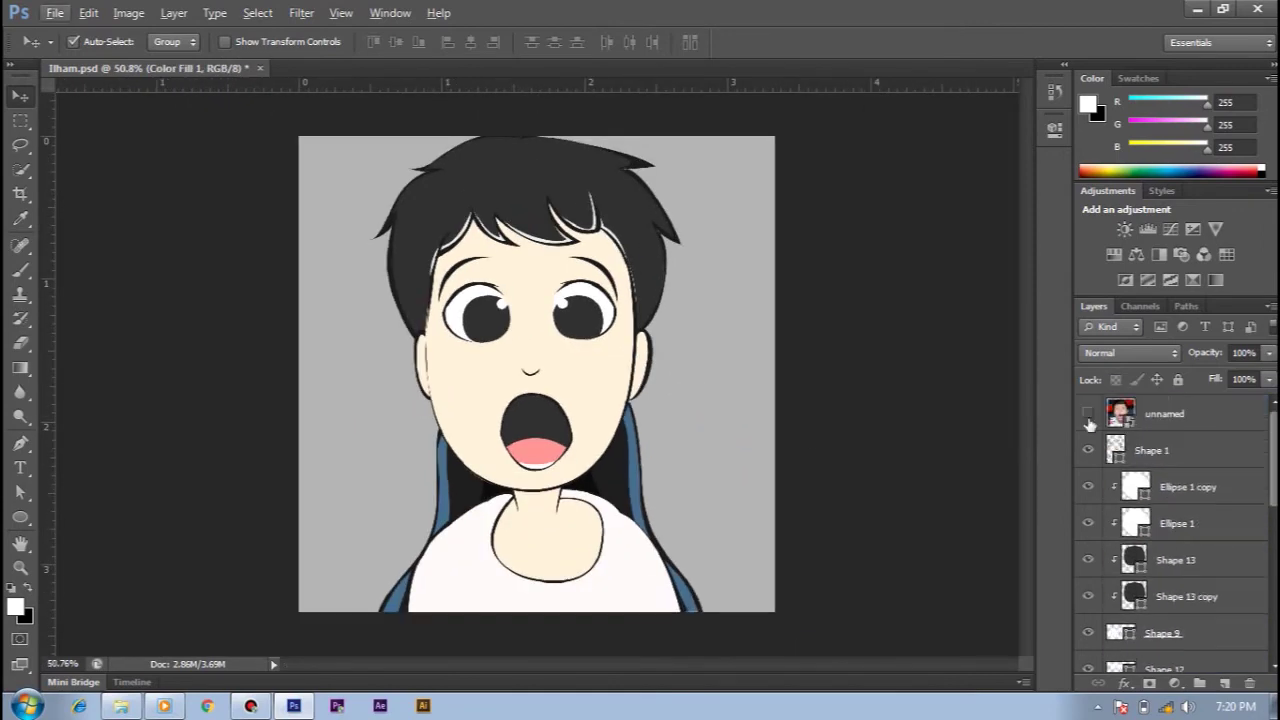
pyautogui.scroll(5, 550, 300)
pyautogui.click(652, 429)
# Draw a circle inside the right pupil and nudge it up slightly
pyautogui.press('u')
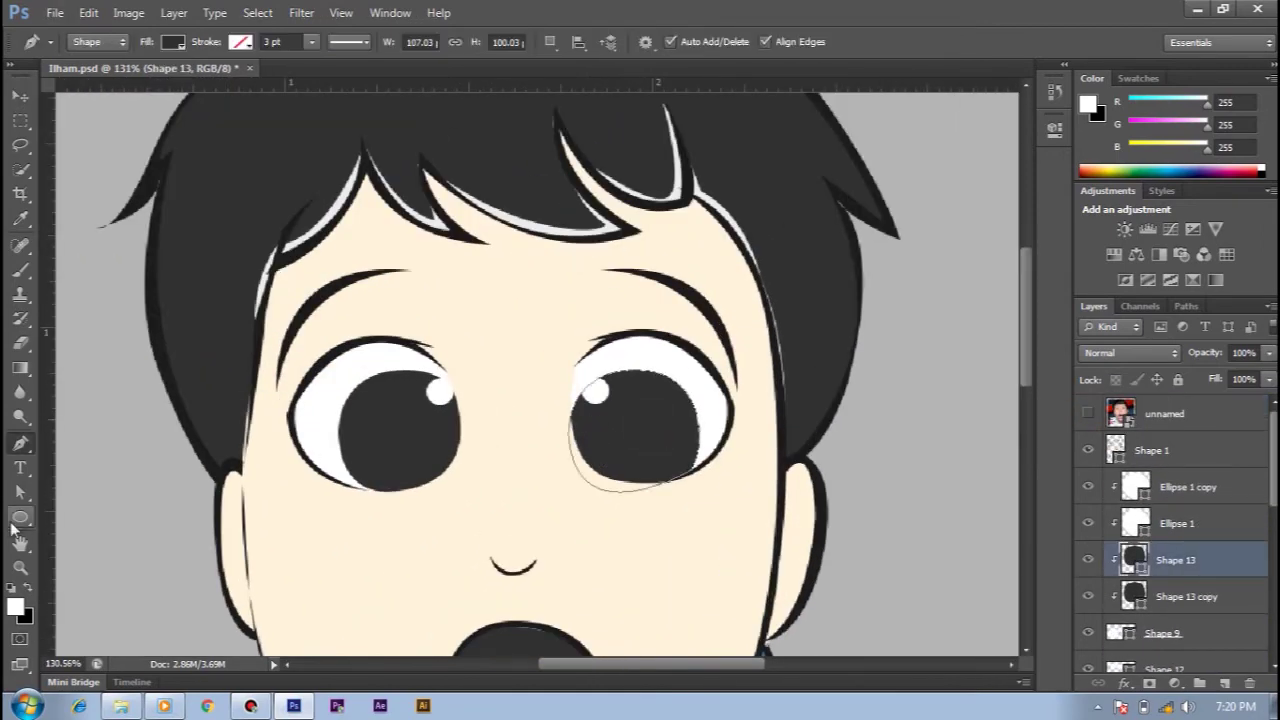
pyautogui.moveTo(594, 389)
pyautogui.mouseDown()
pyautogui.moveTo(660, 458)
pyautogui.moveTo(633, 446)
pyautogui.moveTo(636, 434)
pyautogui.mouseUp()
pyautogui.press('v')
pyautogui.hotkey('ctrl', 't')
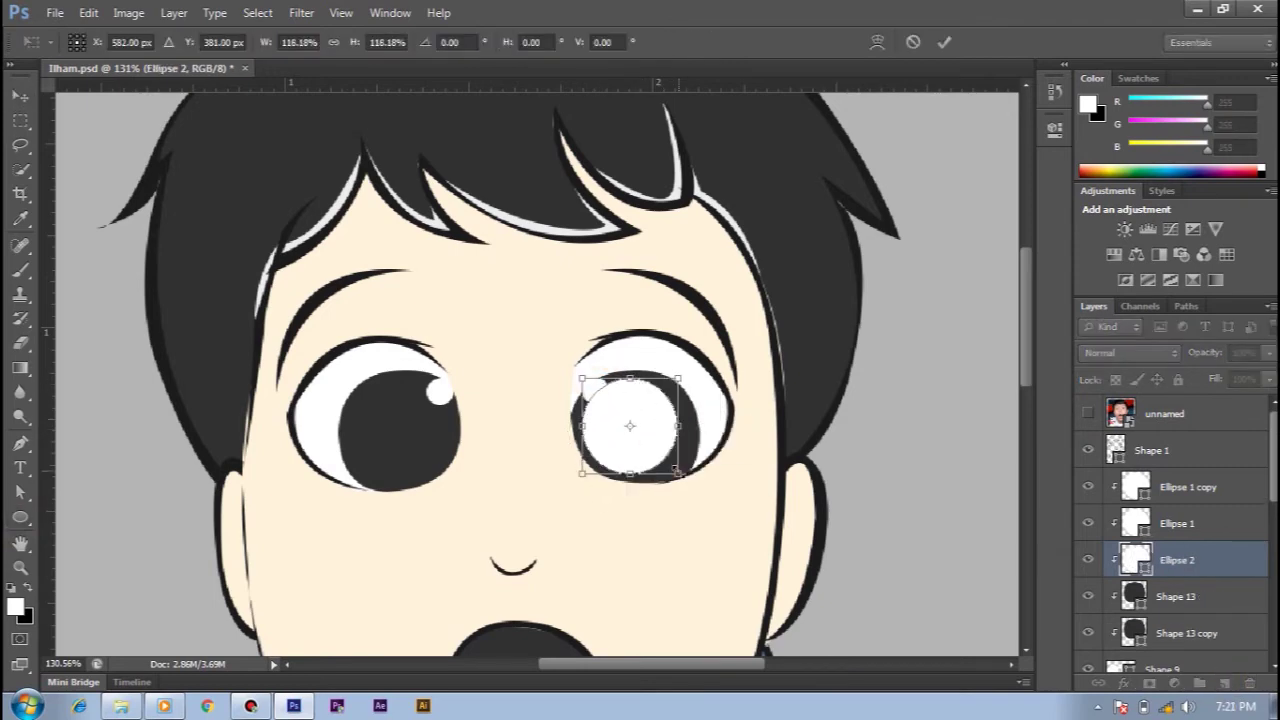
pyautogui.press('Return')
pyautogui.click(600, 398)
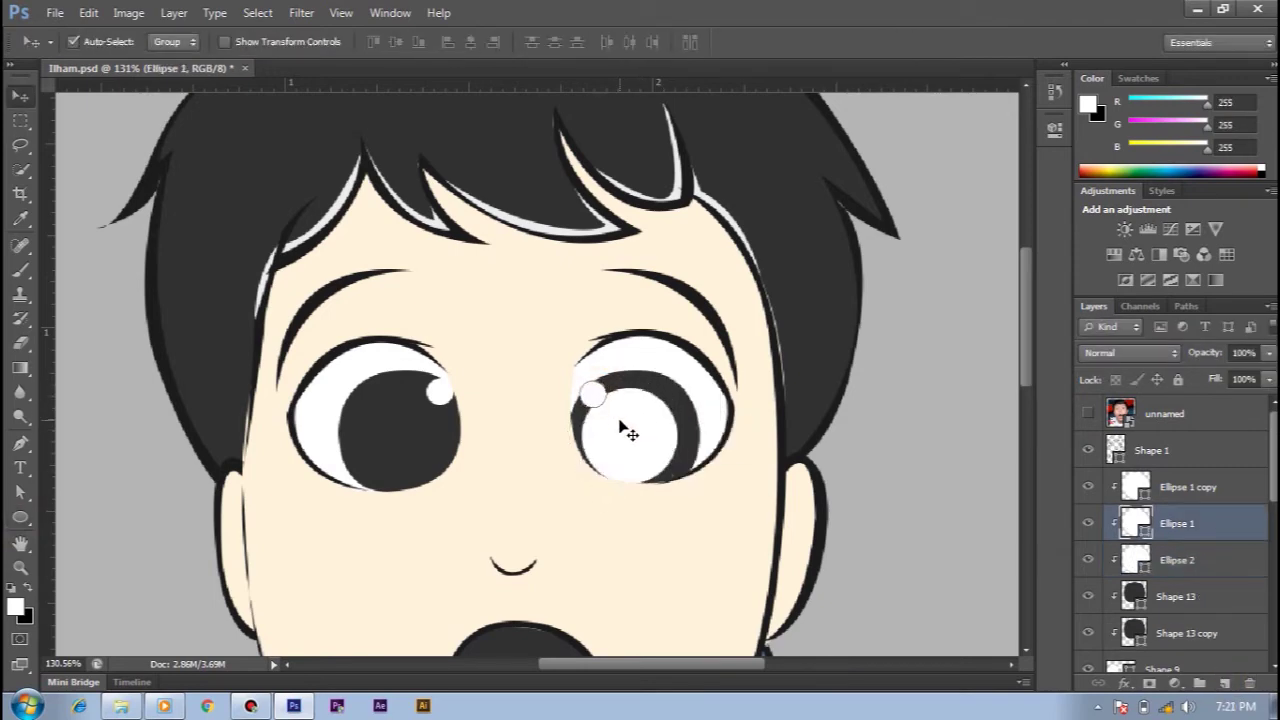
pyautogui.click(620, 428)
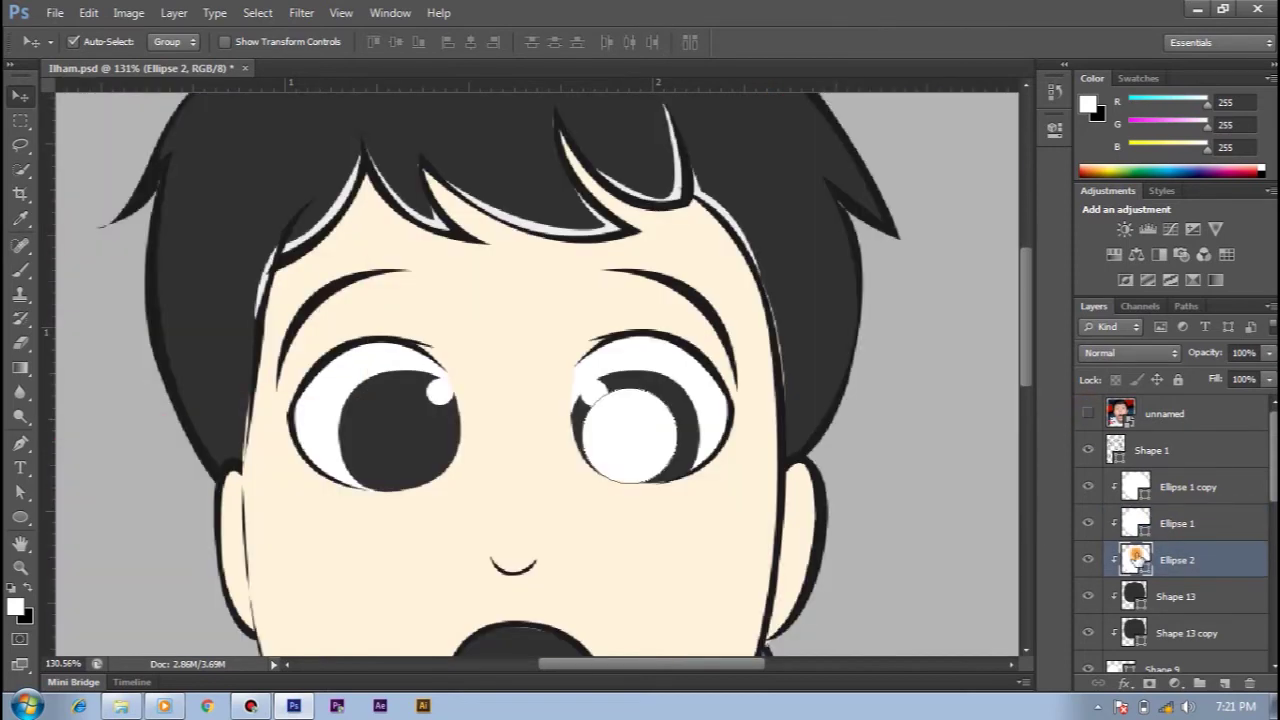
# Fill the inner circle with dark #1f1e1e and copy it into the left pupil
pyautogui.doubleClick(1127, 560)
pyautogui.moveTo(689, 474); pyautogui.dragTo(694, 494)
pyautogui.press('Return')
pyautogui.press('v')
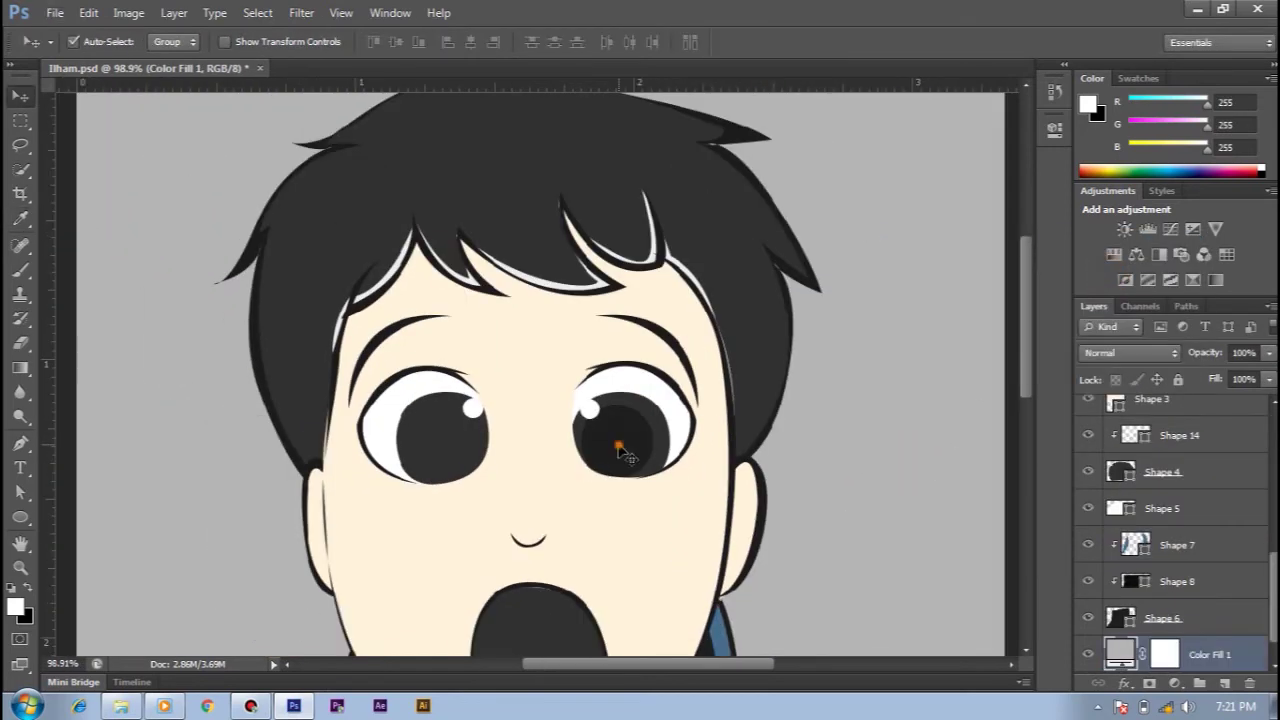
pyautogui.moveTo(623, 449); pyautogui.dragTo(458, 458)
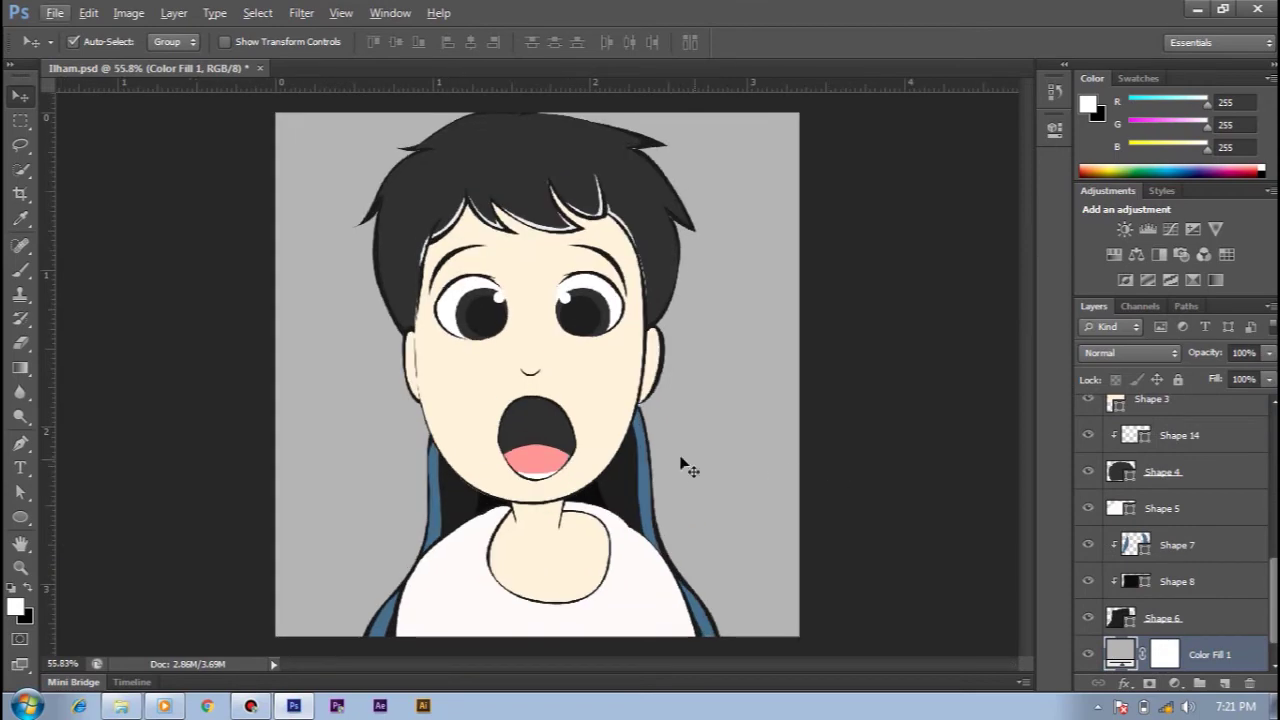
# Toggle the reference photo on and off to compare the shaded eyes
pyautogui.click(1089, 414)
pyautogui.scroll(2, 383, 409)
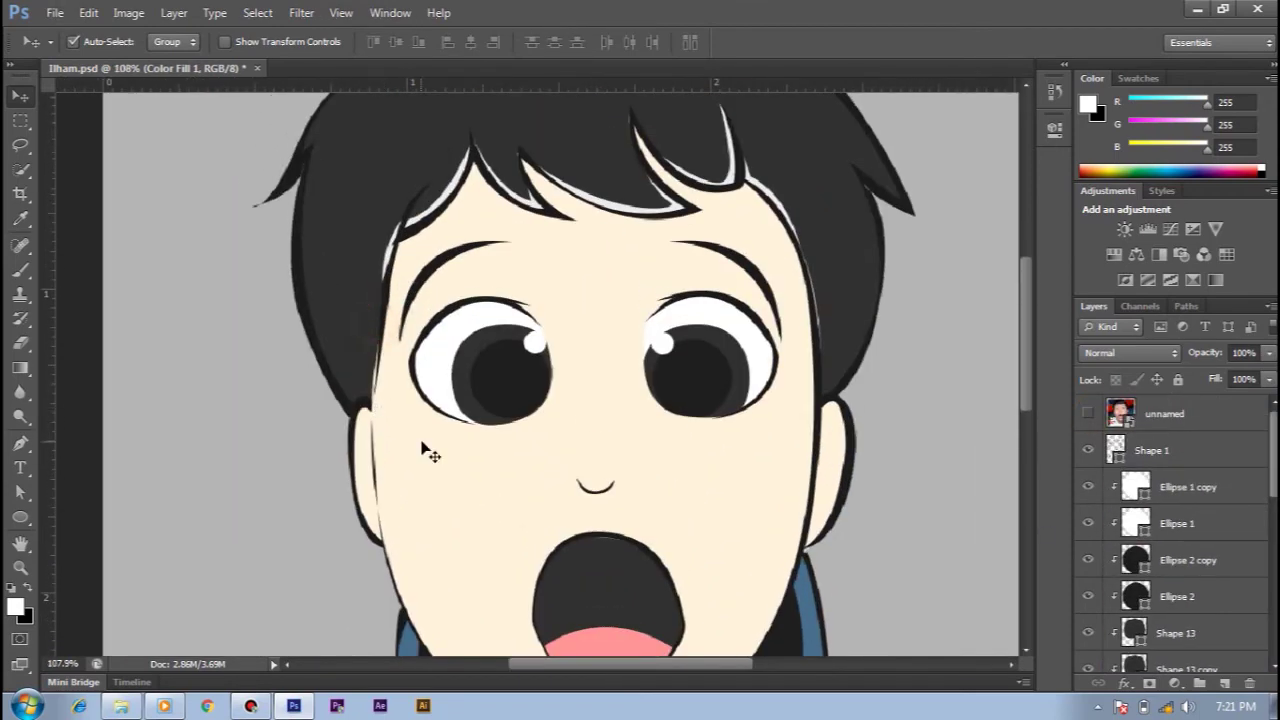
pyautogui.click(428, 451)
pyautogui.scroll(-3, 475, 457)
pyautogui.scroll(1, 475, 457)
pyautogui.click(737, 514)
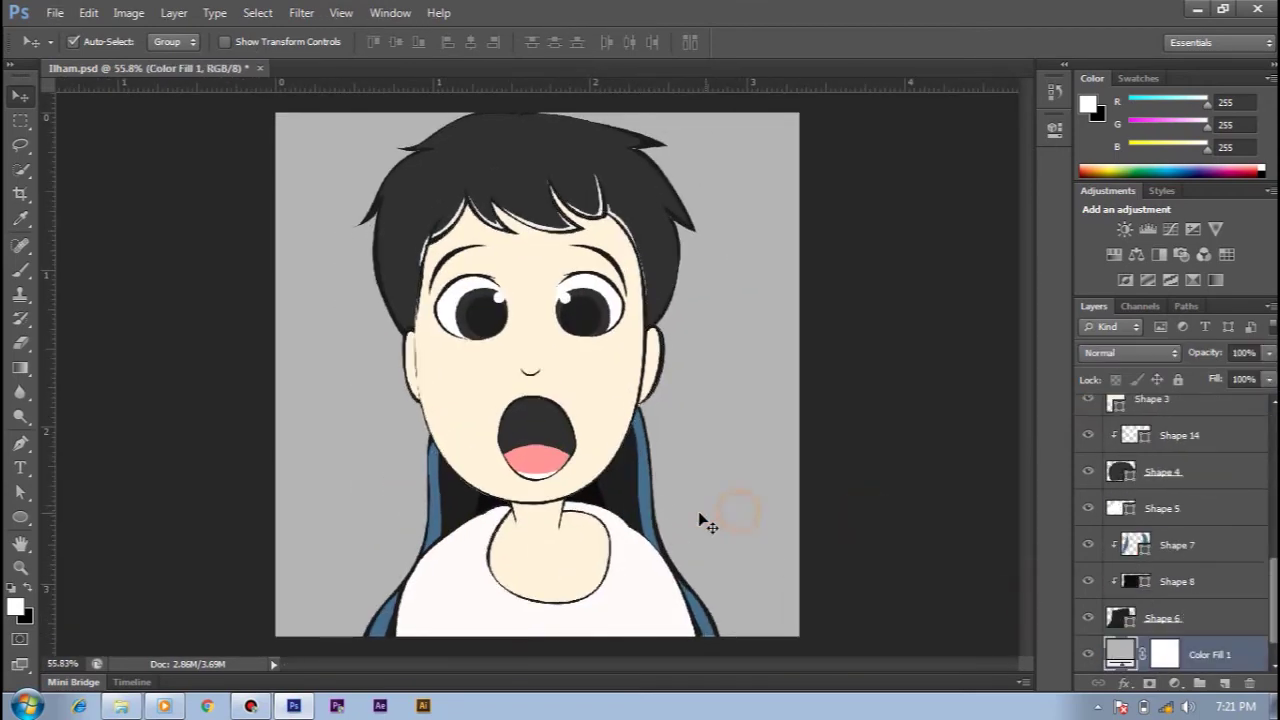
pyautogui.scroll(5, 1170, 520)
pyautogui.click(1089, 414)
pyautogui.click(1089, 414)
pyautogui.scroll(4, 640, 477)
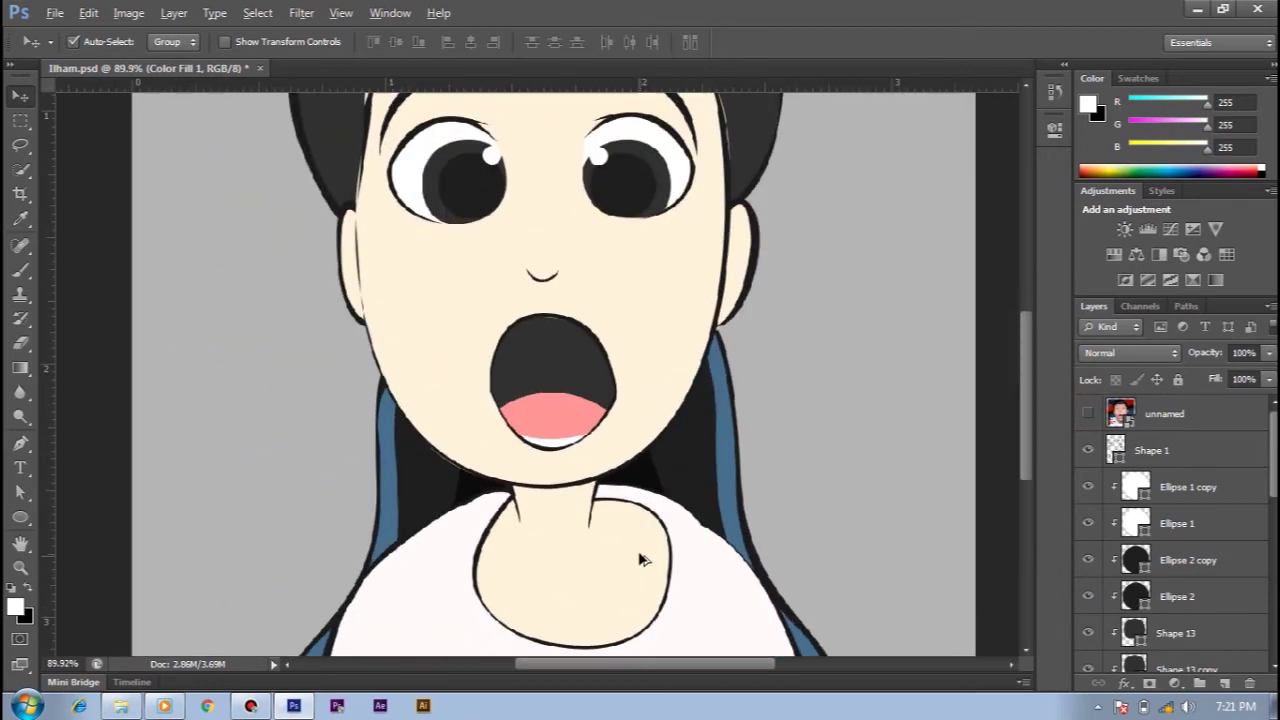
# Draw the neck shadow path under the chin
pyautogui.click(566, 537)
pyautogui.press('p')
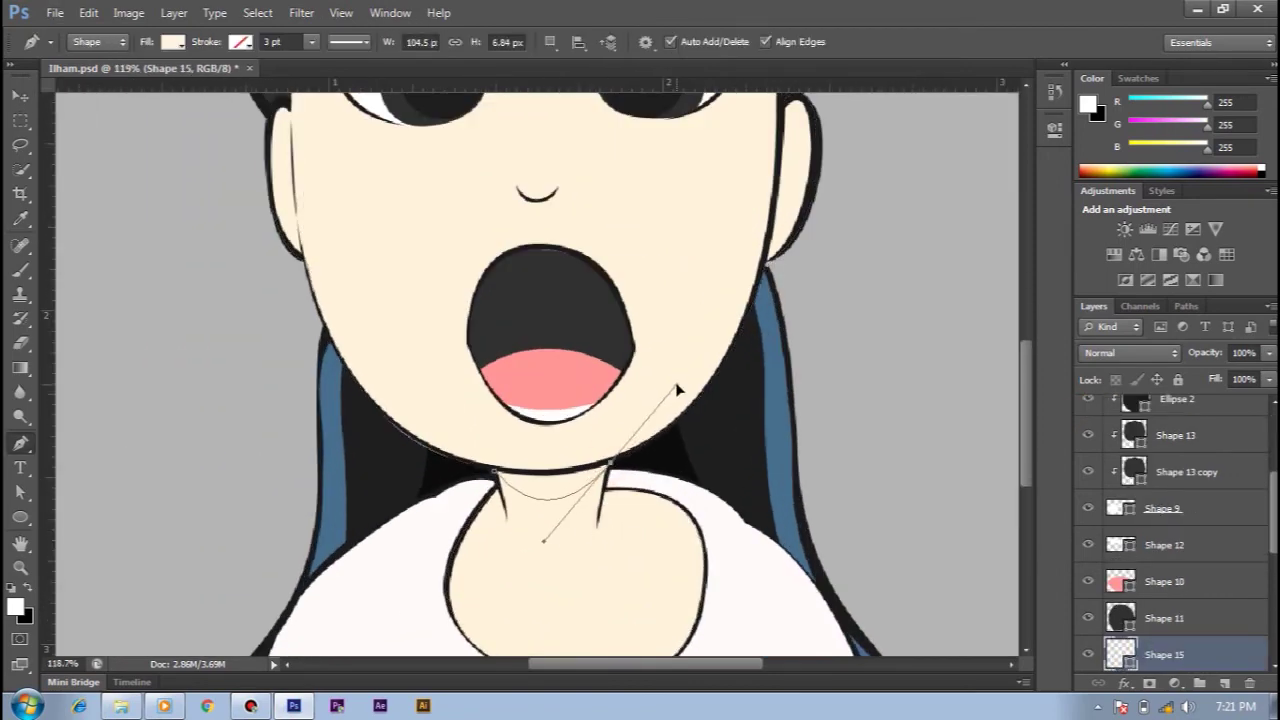
pyautogui.click(493, 472)
pyautogui.press('a')
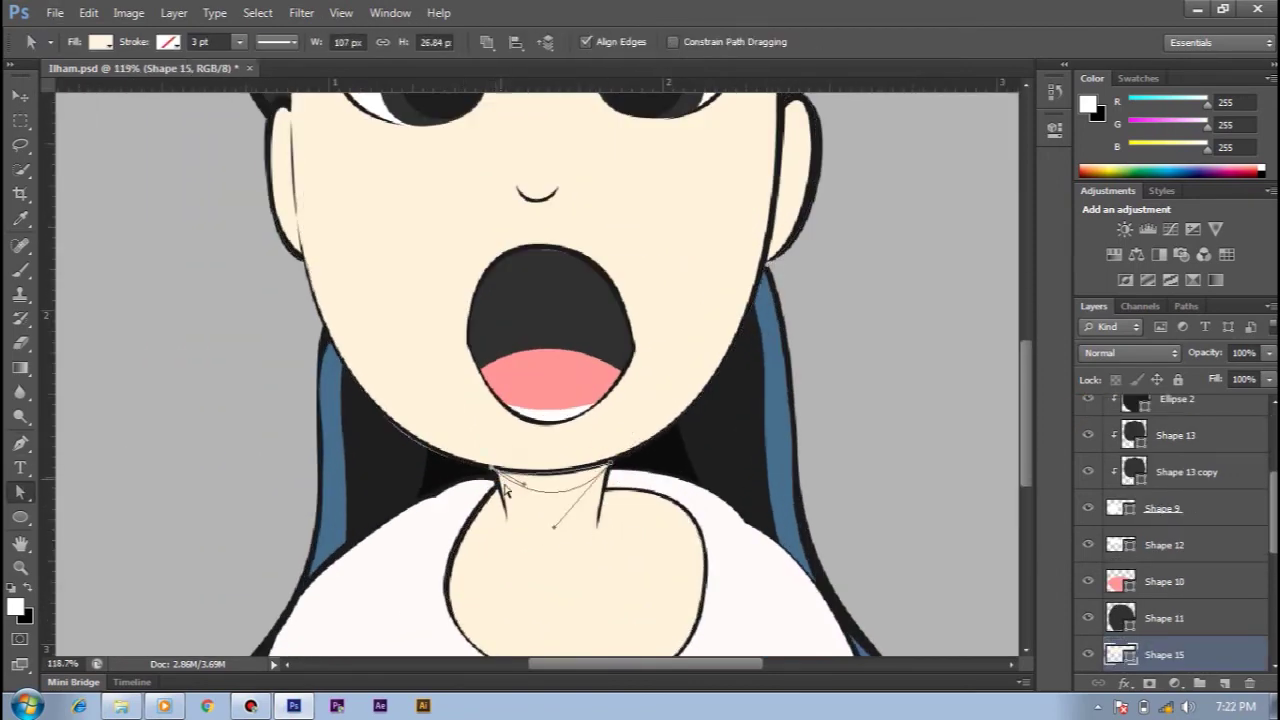
pyautogui.scroll(-3, 1170, 600)
pyautogui.press('v')
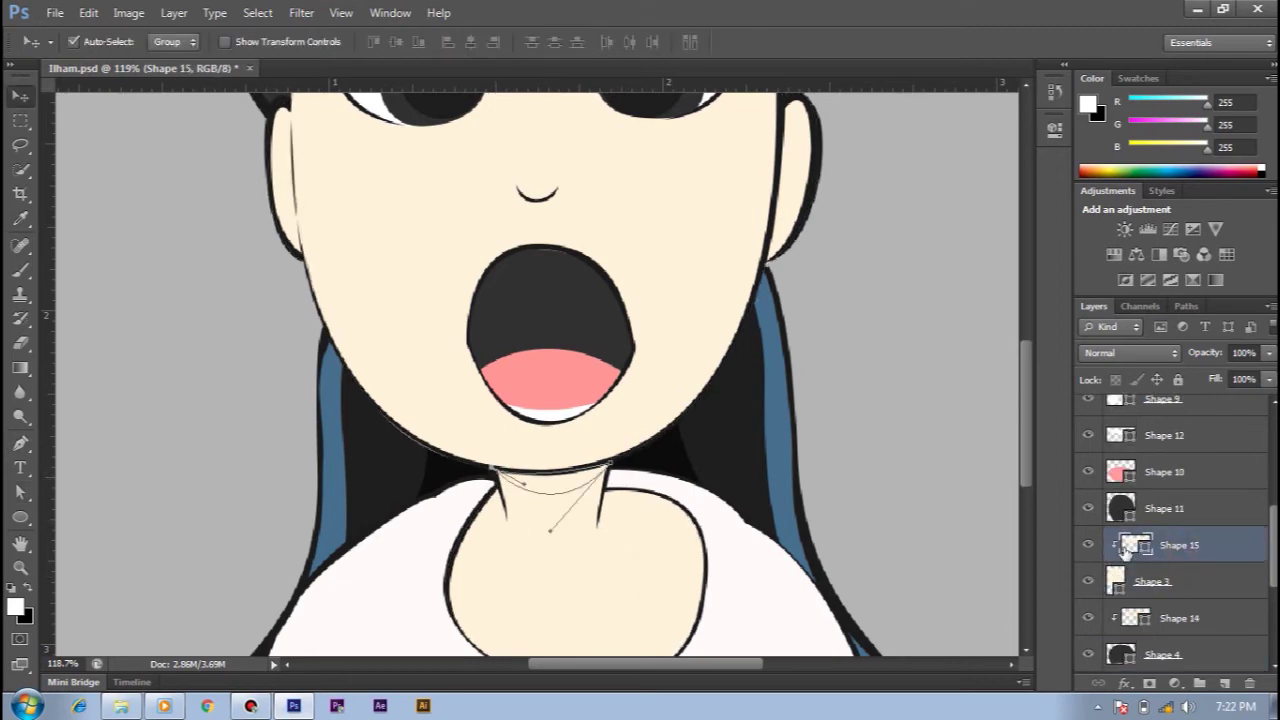
# Fill the neck shadow shape with black and zoom out to fit the picture
pyautogui.doubleClick(1120, 544)
pyautogui.moveTo(694, 334); pyautogui.dragTo(694, 496)
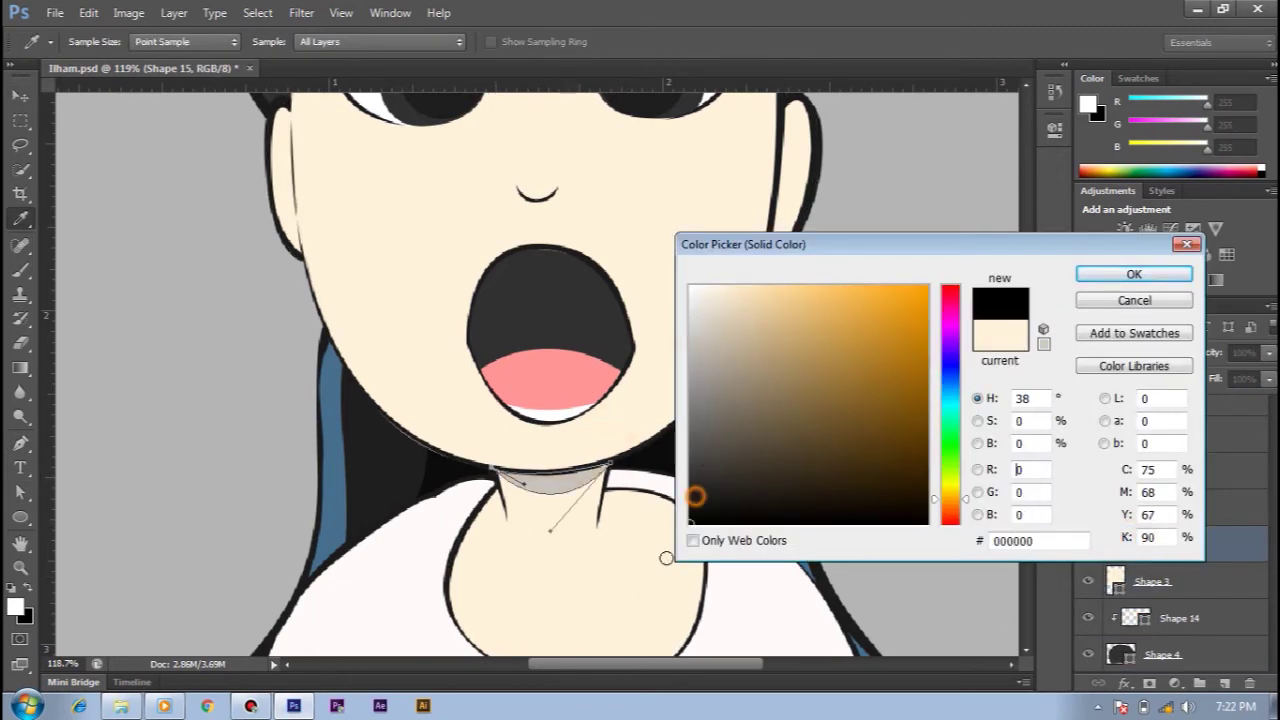
pyautogui.click(1100, 275)
pyautogui.hotkey('alt', ',')
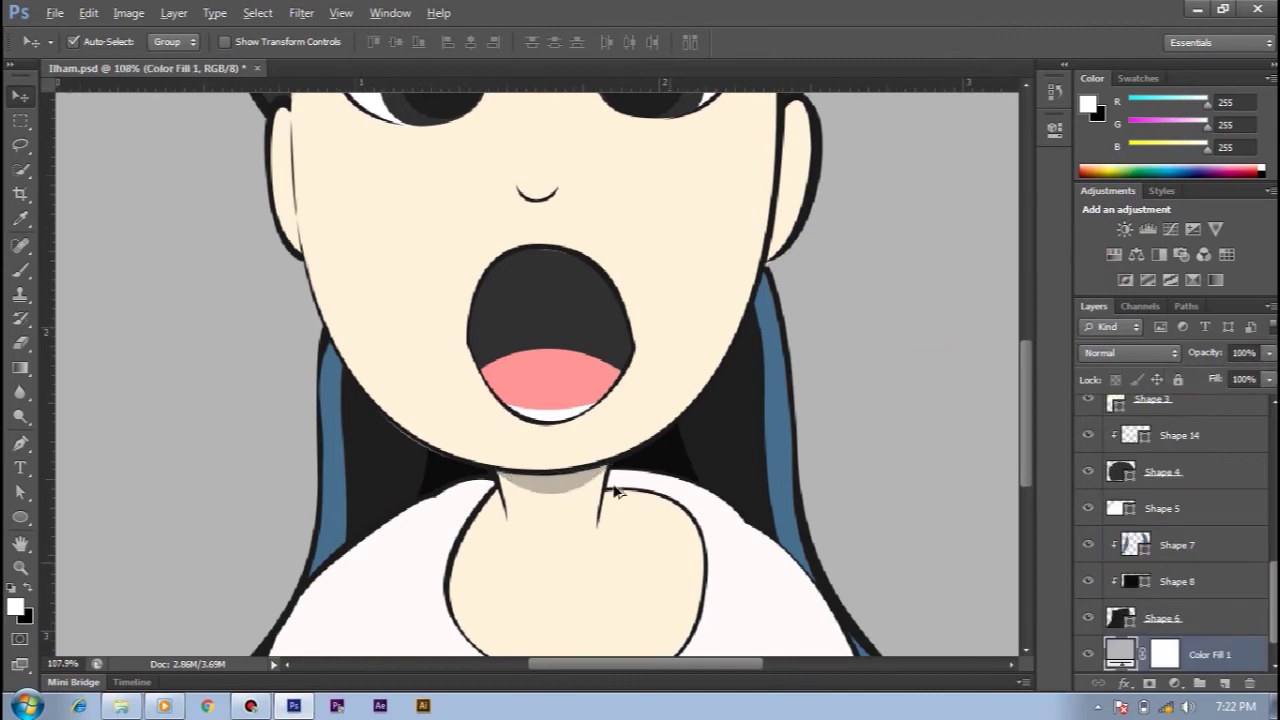
pyautogui.hotkey('ctrl', '0')
pyautogui.scroll(5, 1145, 442)
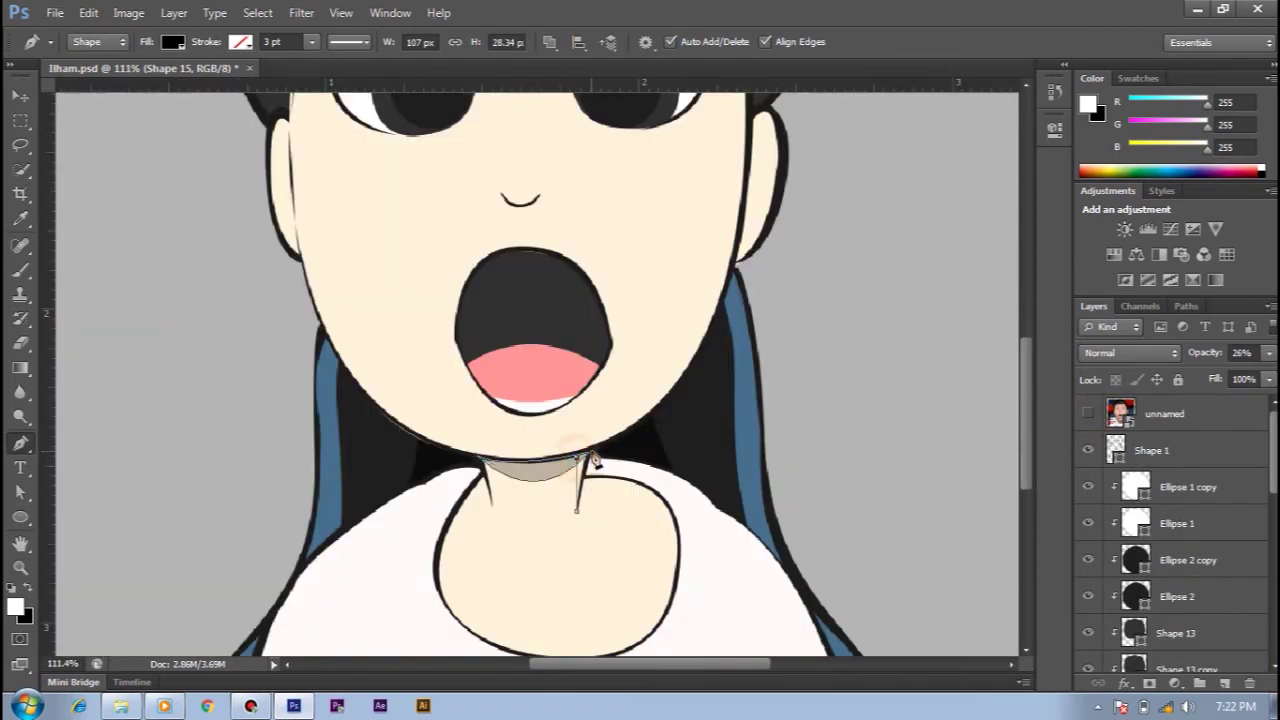
# Extend the neck shadow with new points along the collar and down the neck
pyautogui.click(651, 493)
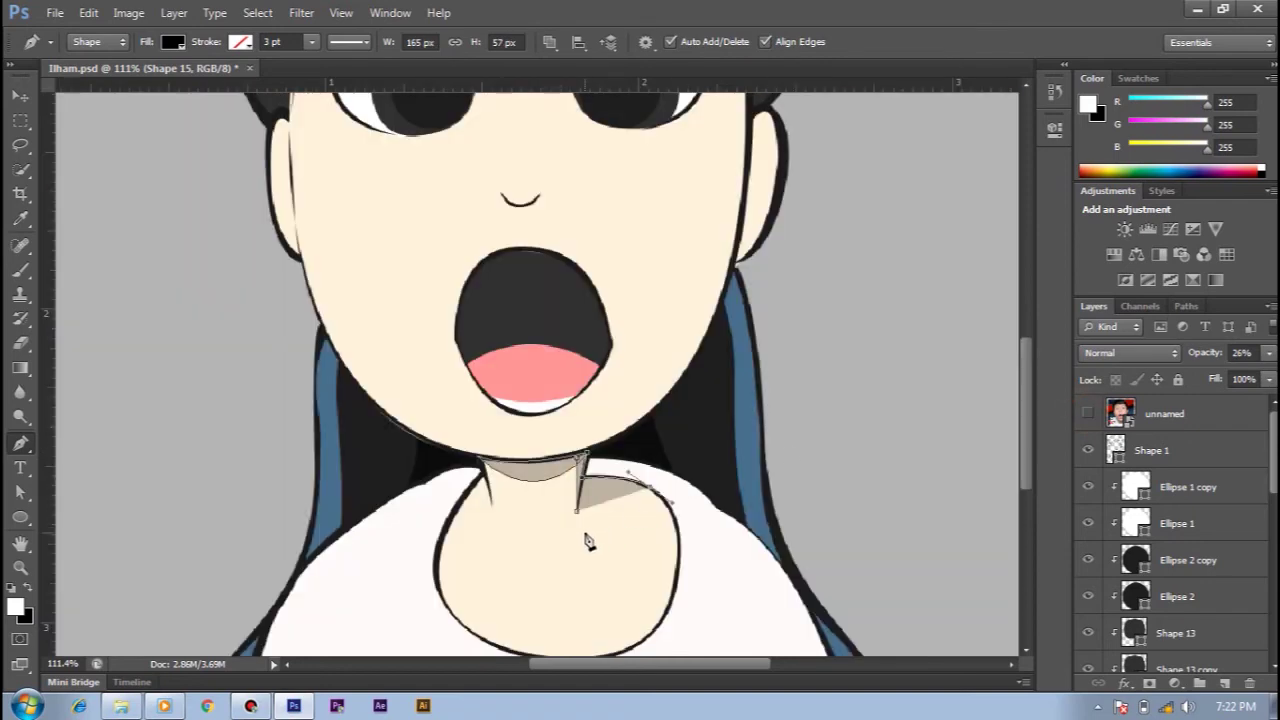
pyautogui.click(557, 555)
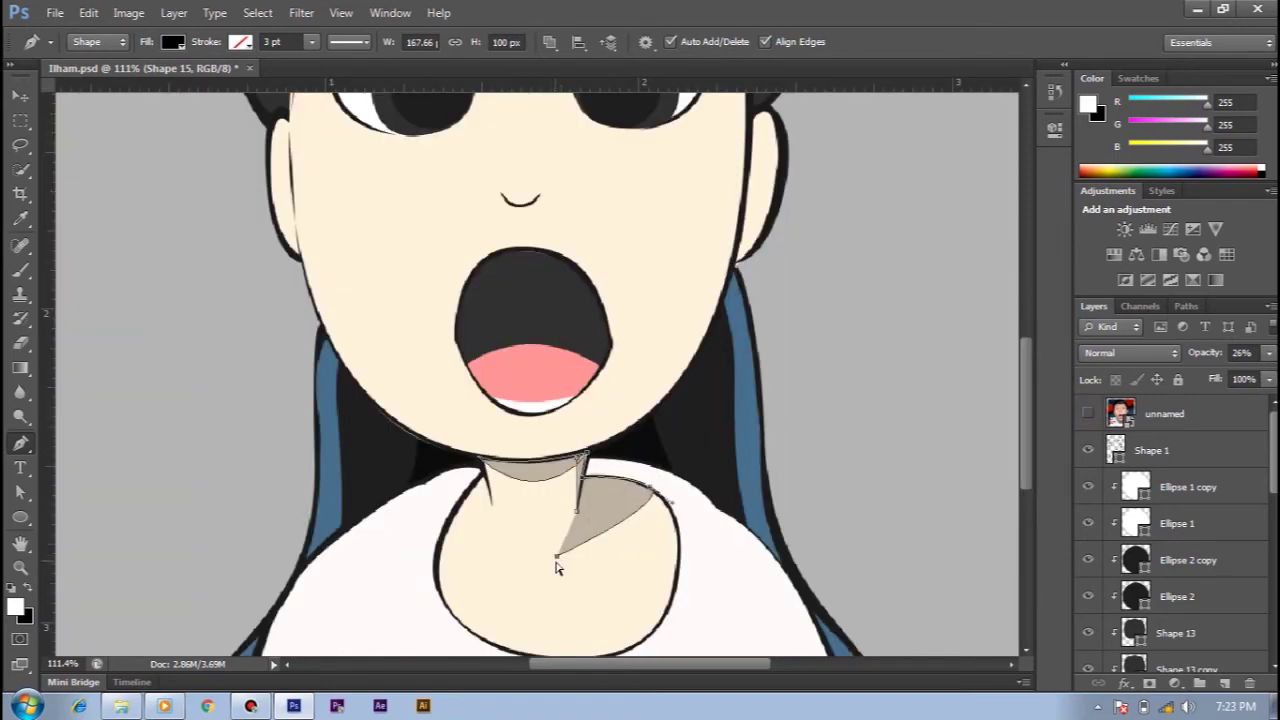
pyautogui.click(570, 585)
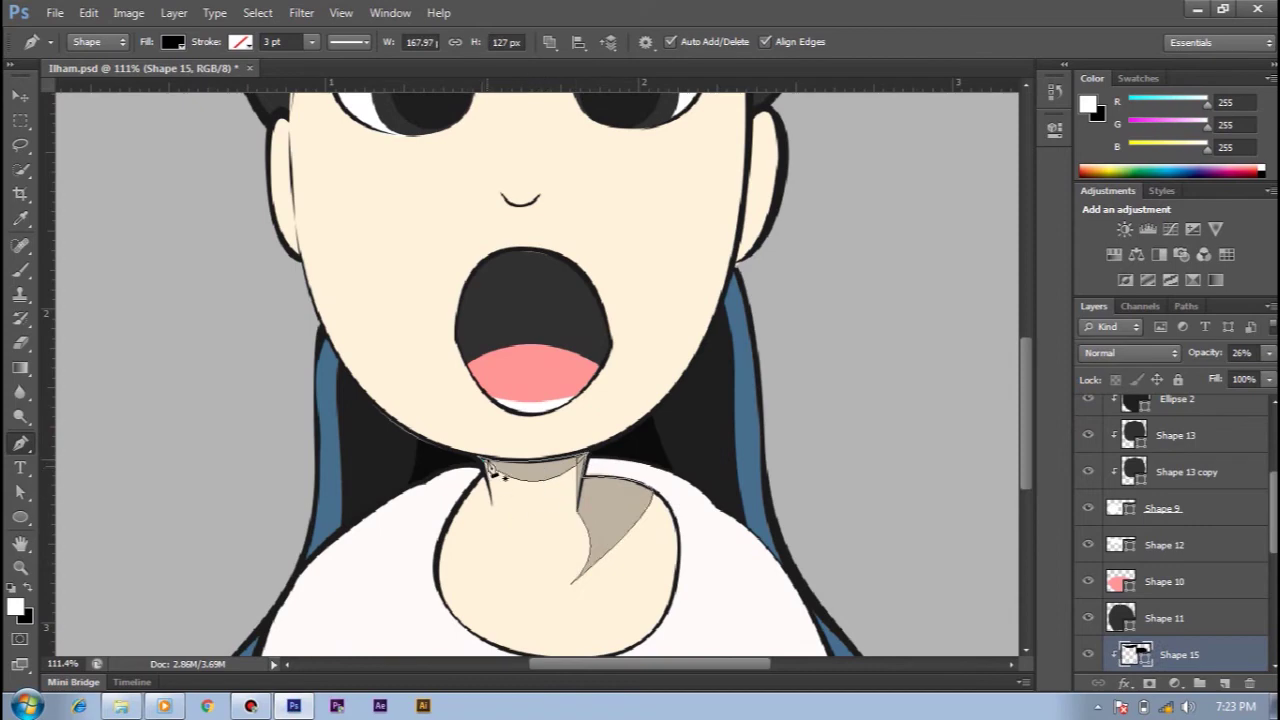
pyautogui.moveTo(535, 632); pyautogui.dragTo(535, 632)
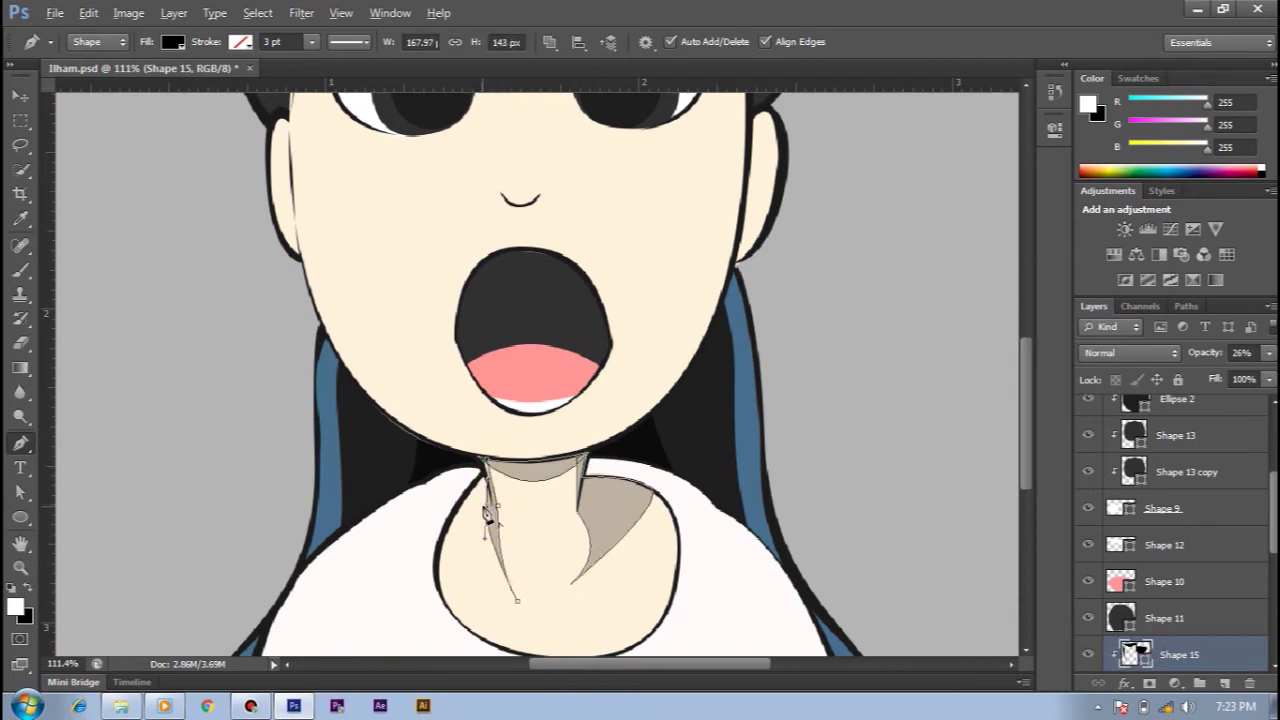
pyautogui.moveTo(435, 557); pyautogui.dragTo(444, 507)
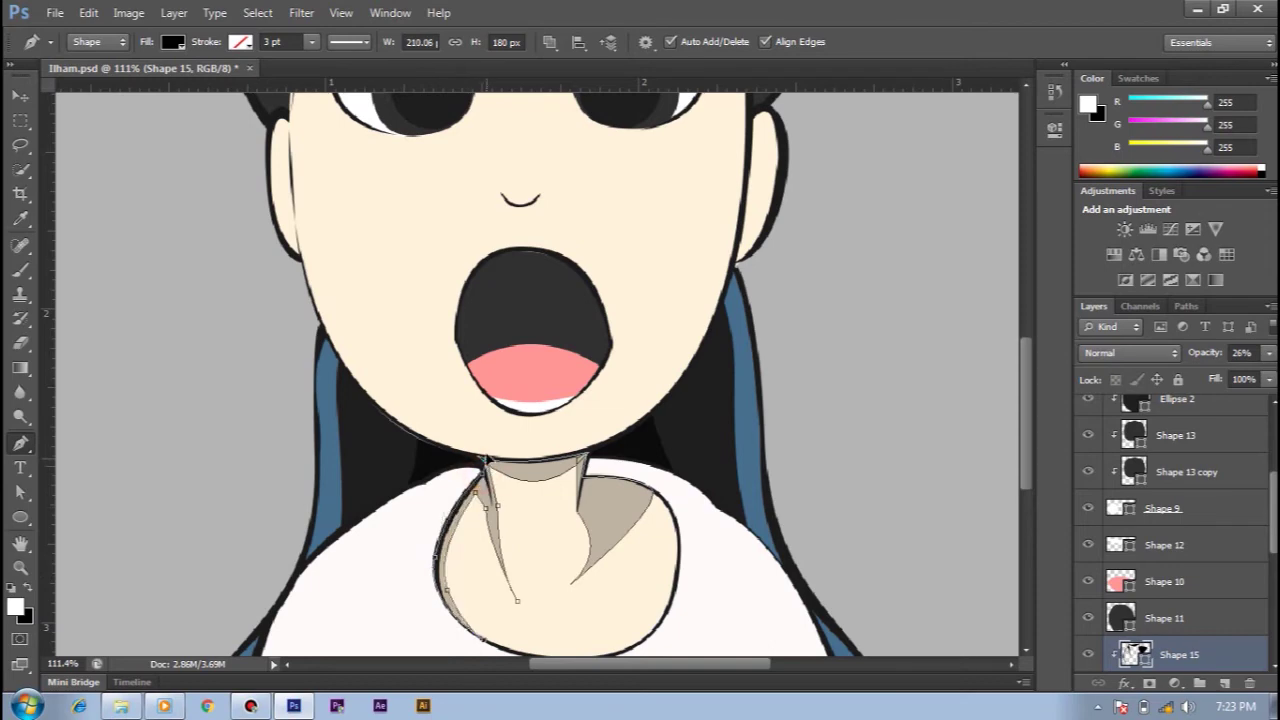
# Pull the shadow's lower points up and stretch its bottom tip toward the shoulder
pyautogui.press('a')
pyautogui.keyDown('alt'); pyautogui.scroll(-3, 487, 463); pyautogui.keyUp('alt')
pyautogui.keyDown('alt'); pyautogui.scroll(4, 709, 551); pyautogui.keyUp('alt')
pyautogui.click(457, 540)
pyautogui.moveTo(487, 612); pyautogui.dragTo(470, 568)
pyautogui.moveTo(588, 562); pyautogui.dragTo(590, 550)
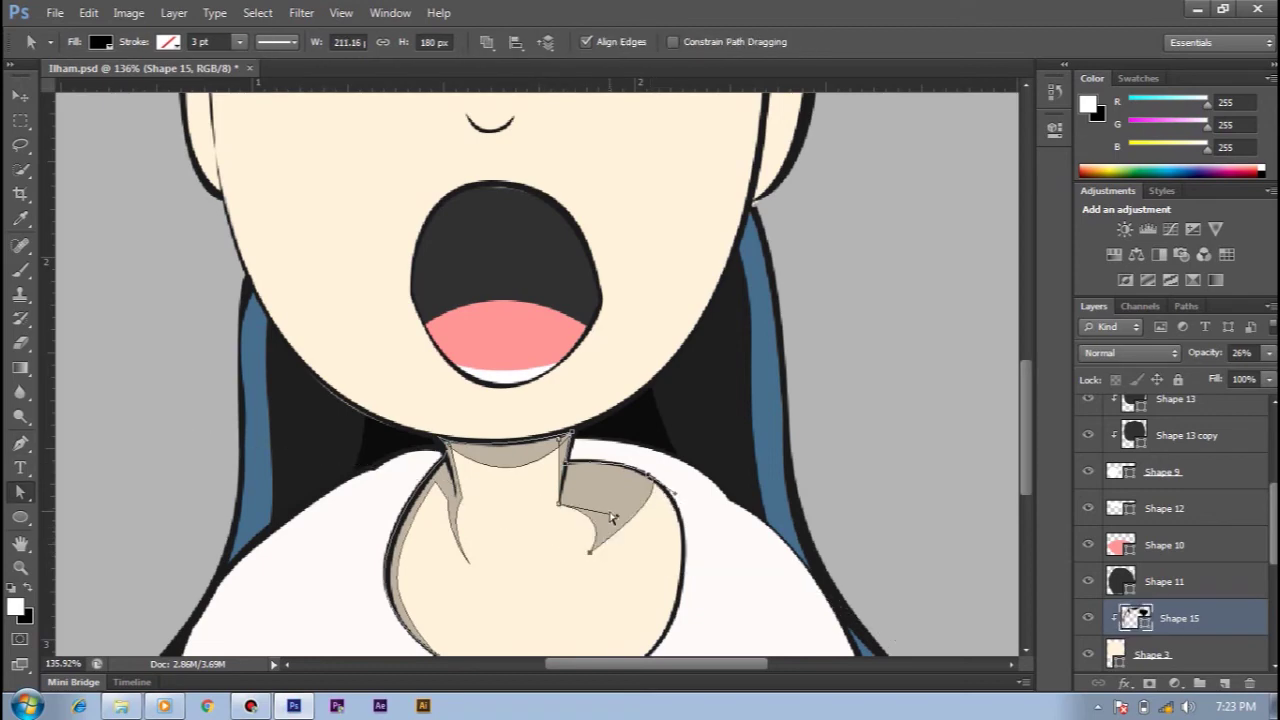
pyautogui.moveTo(591, 555); pyautogui.dragTo(680, 525)
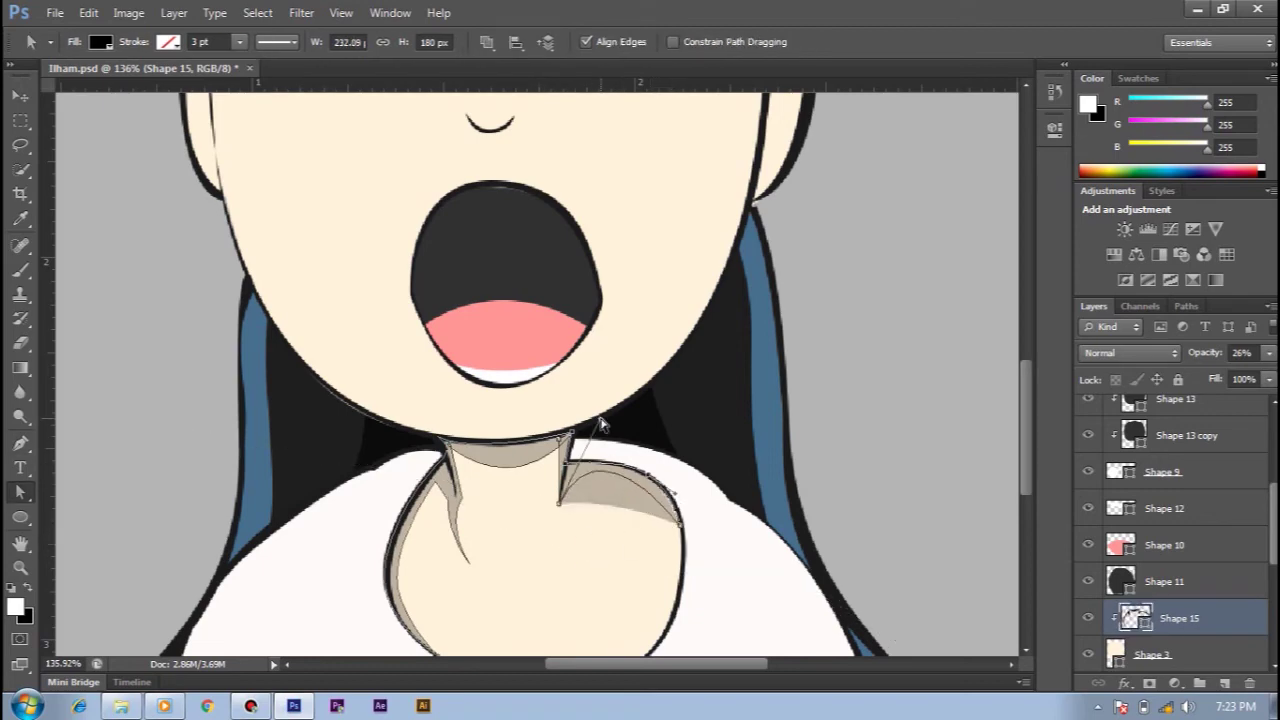
# Zoom out to check the reshaped neck shadow and reselect its layer
pyautogui.press('v')
pyautogui.scroll(-5, 600, 425)
pyautogui.scroll(3, 555, 573)
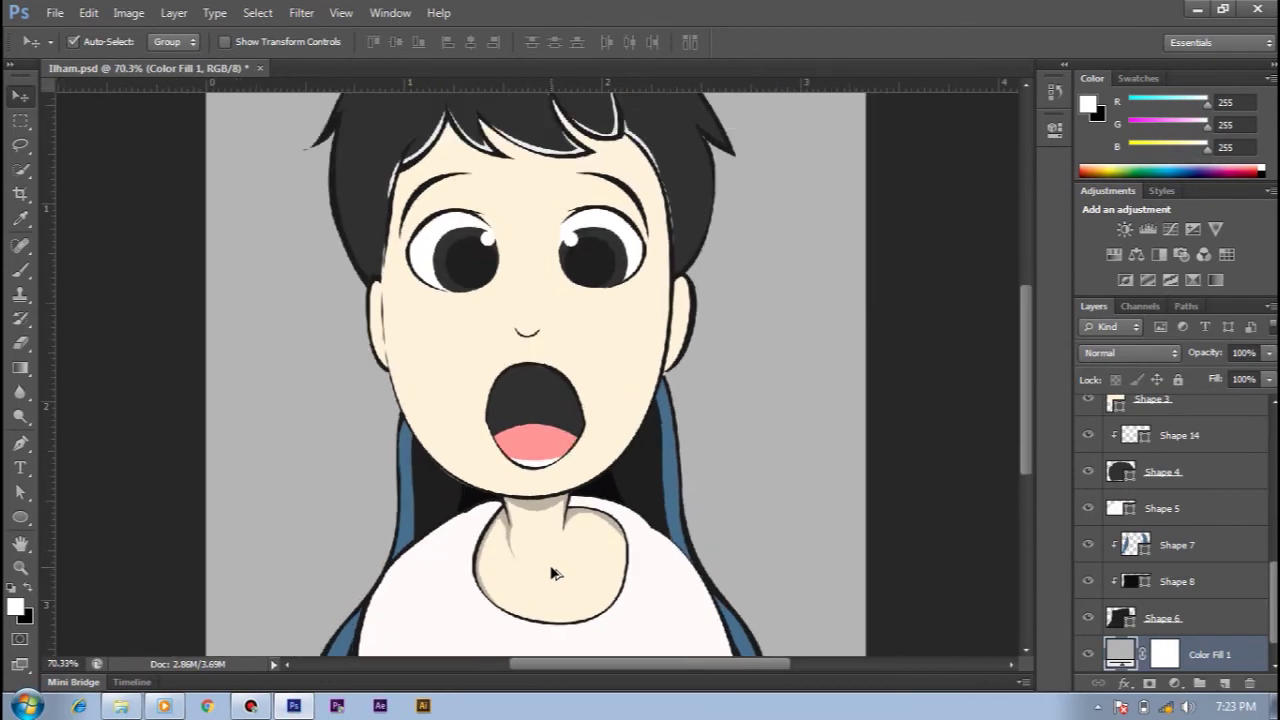
pyautogui.scroll(-1, 555, 573)
pyautogui.click(557, 577)
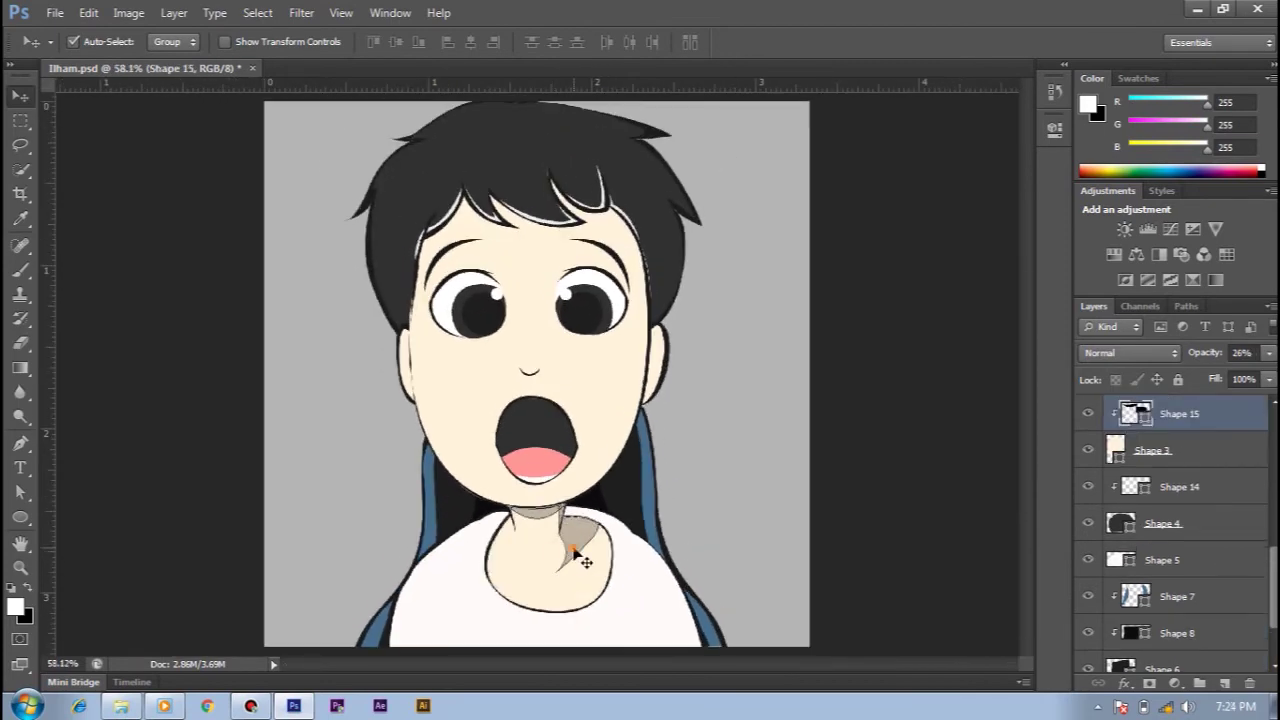
# Add a curved anchor to the neck shadow along the neck's left edge
pyautogui.press('a')
pyautogui.scroll(3, 563, 520)
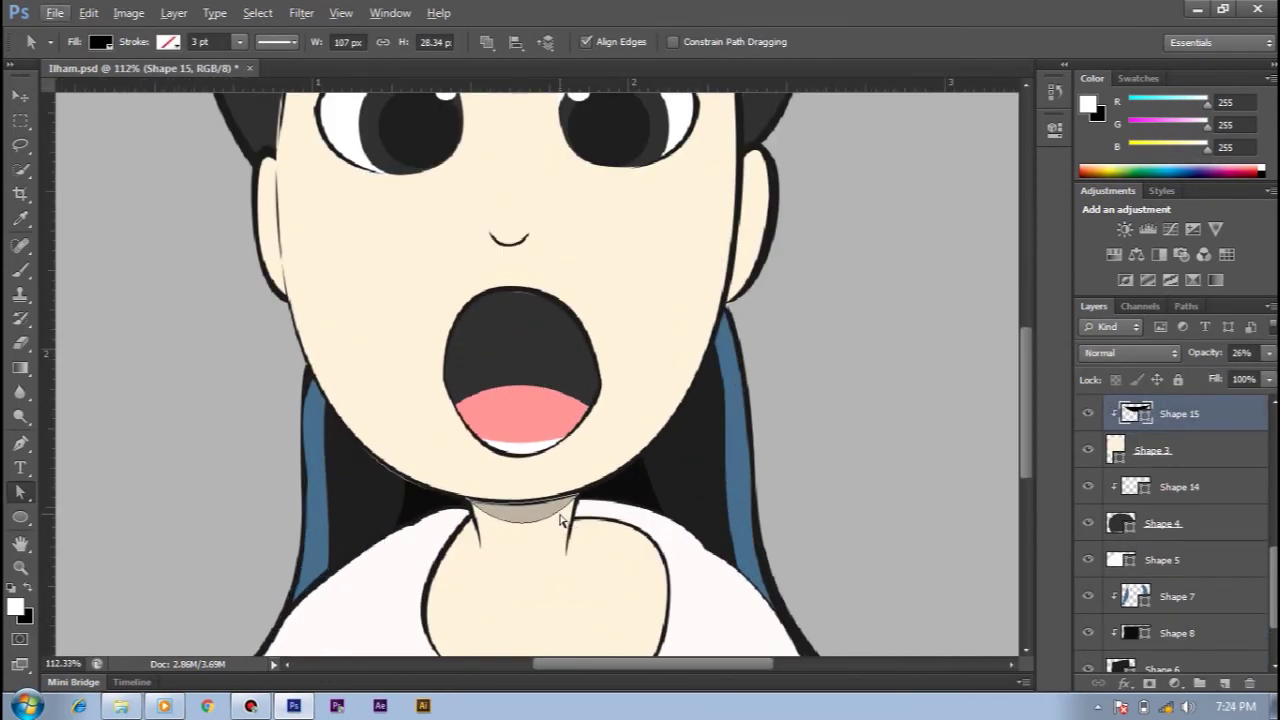
pyautogui.press('p')
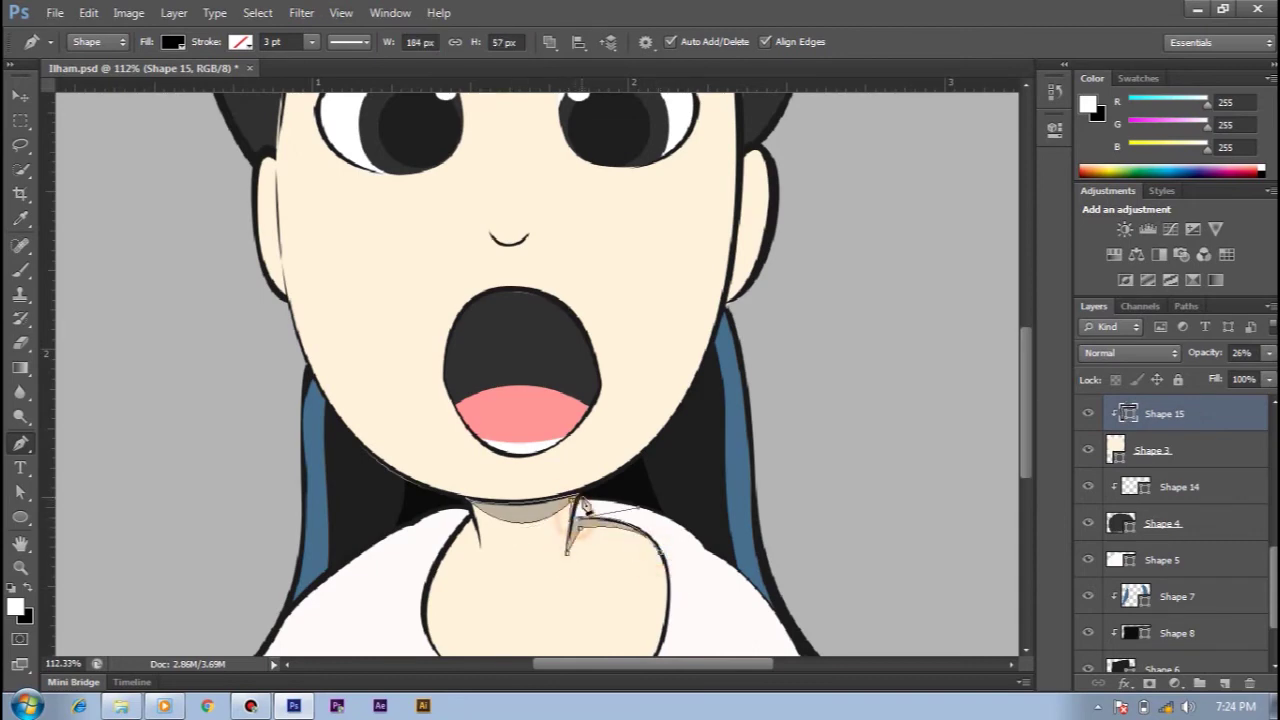
pyautogui.scroll(-5, 572, 503)
pyautogui.hscroll(-2, 572, 503)
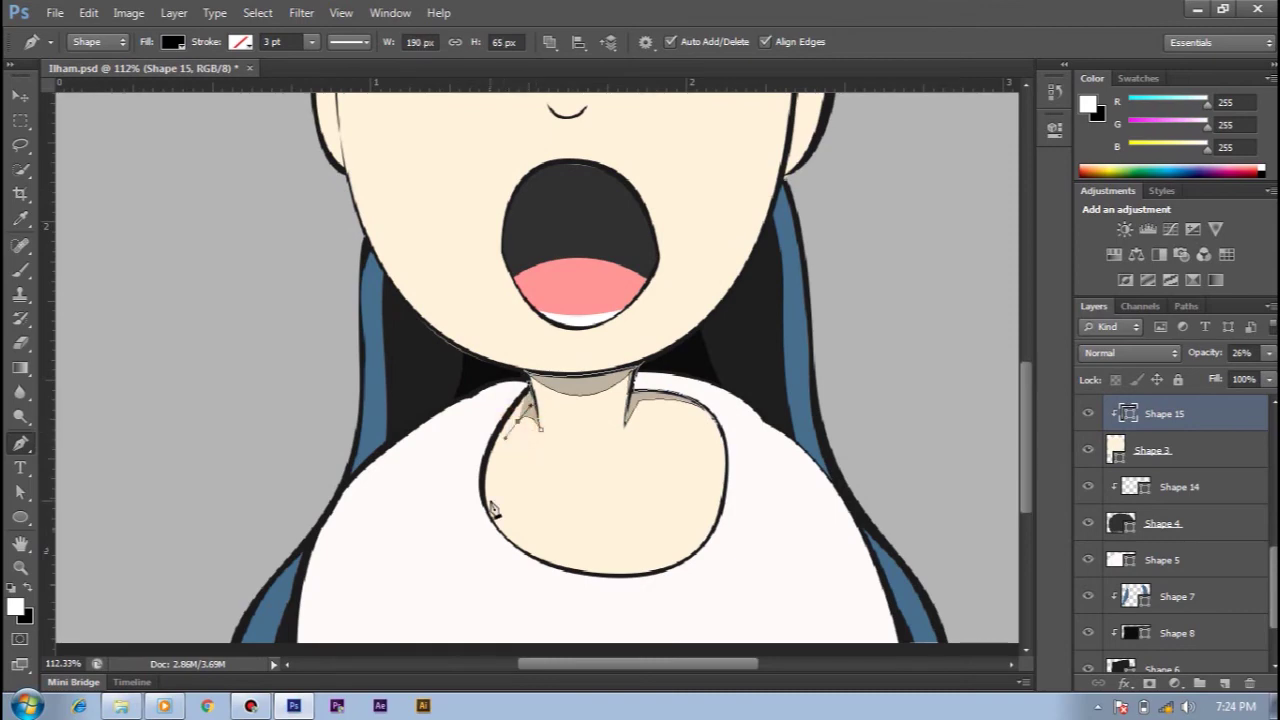
pyautogui.moveTo(494, 506); pyautogui.dragTo(500, 548)
pyautogui.press('v')
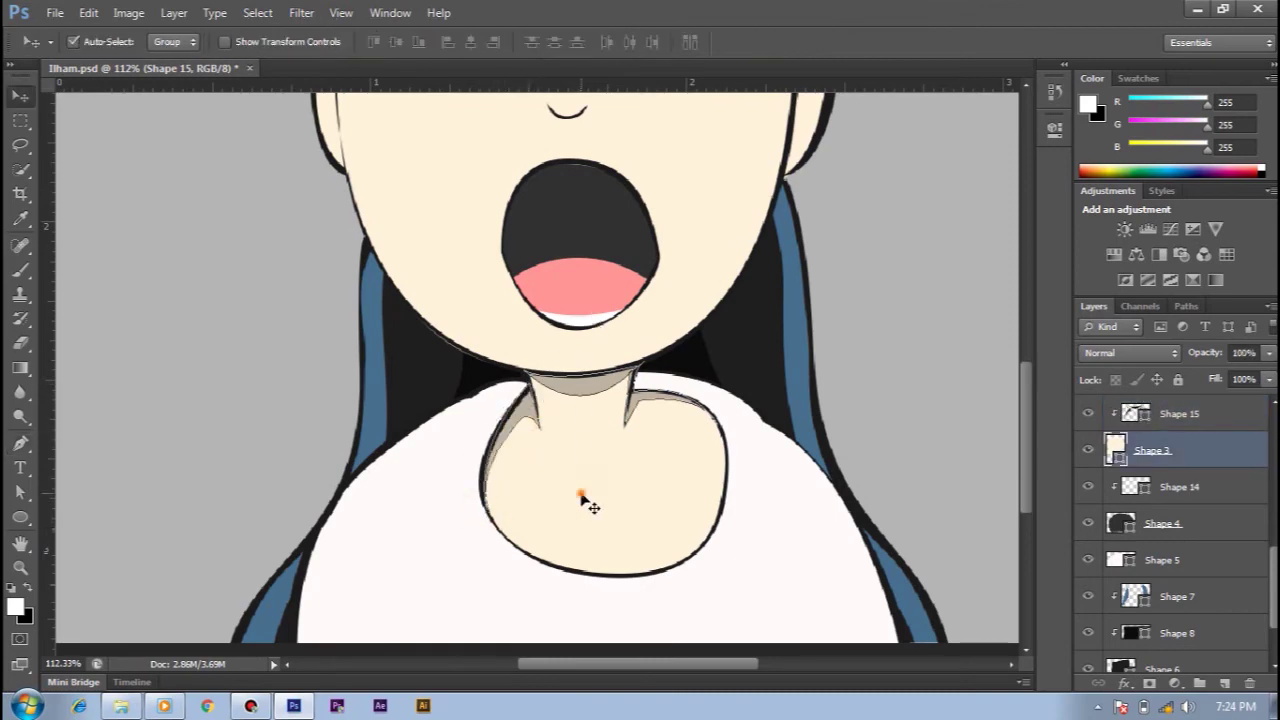
# Fit the drawing on screen and reselect the neck shadow layer, Shape 15
pyautogui.hotkey('ctrl', '0')
pyautogui.click(164, 706)
pyautogui.click(200, 486)
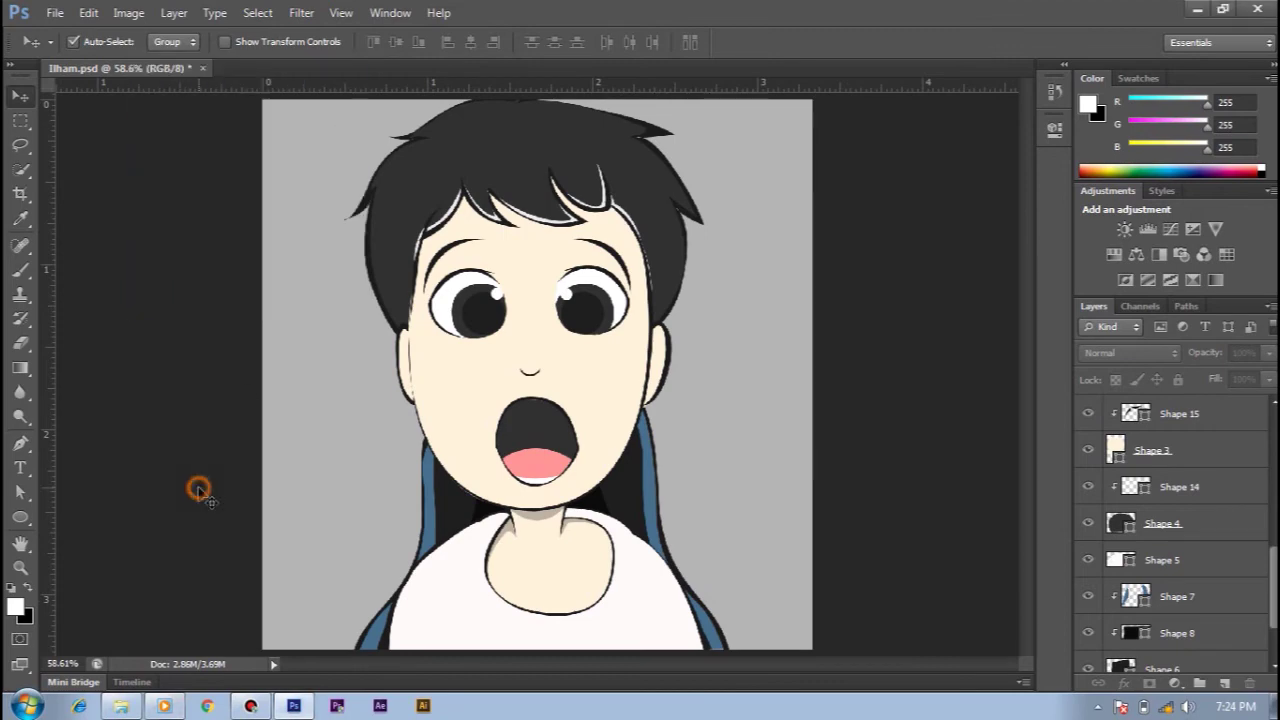
pyautogui.scroll(1, 609, 531)
pyautogui.scroll(3, 609, 531)
pyautogui.click(560, 508)
pyautogui.click(452, 522)
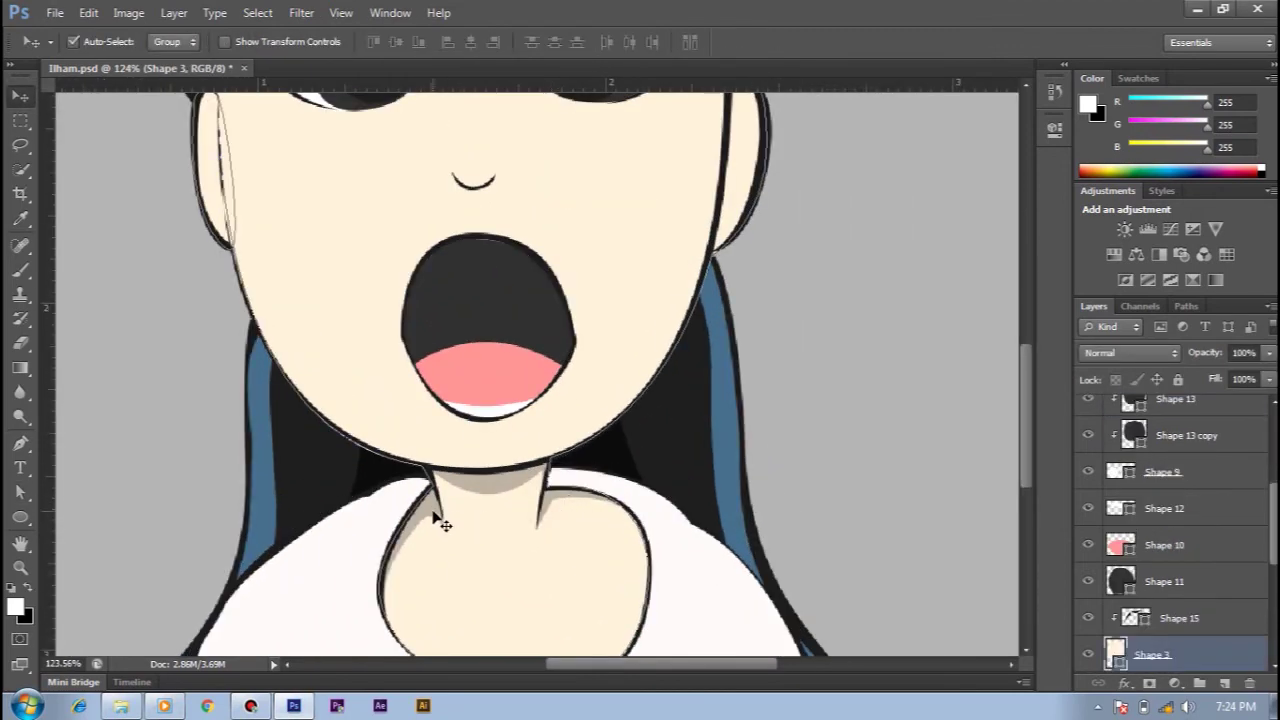
pyautogui.click(497, 492)
# Show the neck shadow's anchor points, then fit the whole drawing back on screen
pyautogui.press('p')
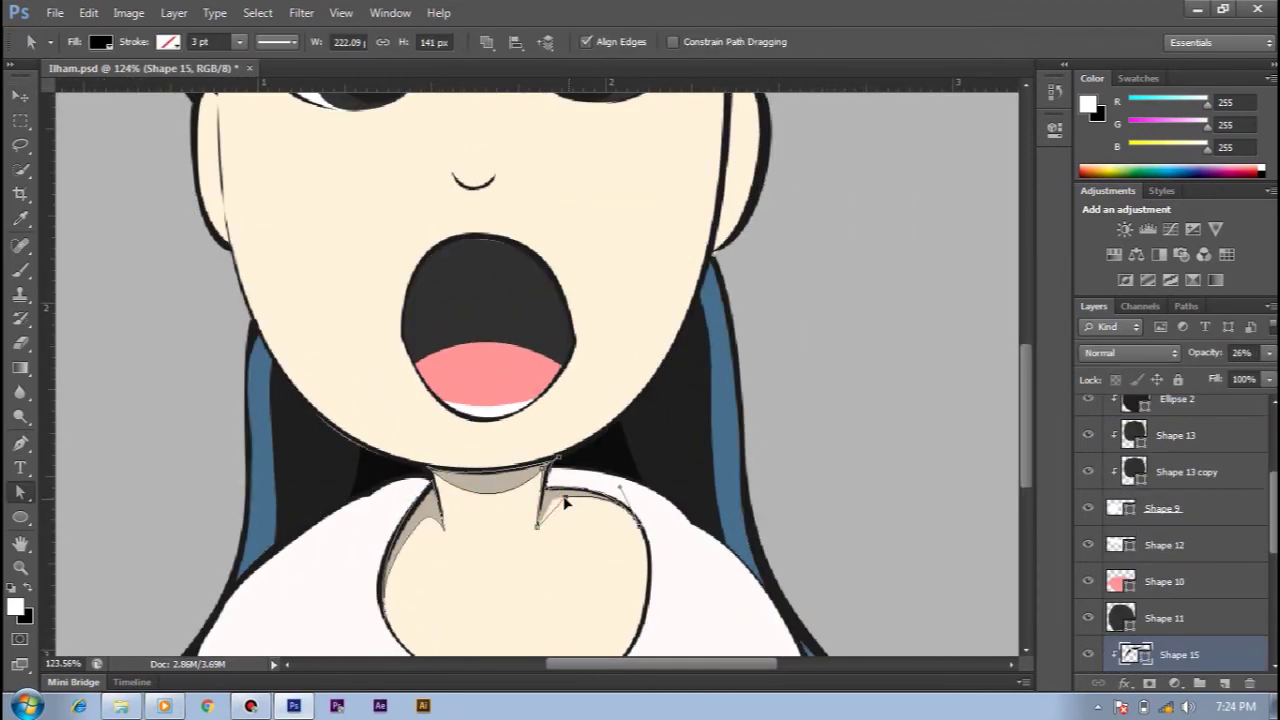
pyautogui.keyDown('ctrl'); pyautogui.click(567, 512); pyautogui.keyUp('ctrl')
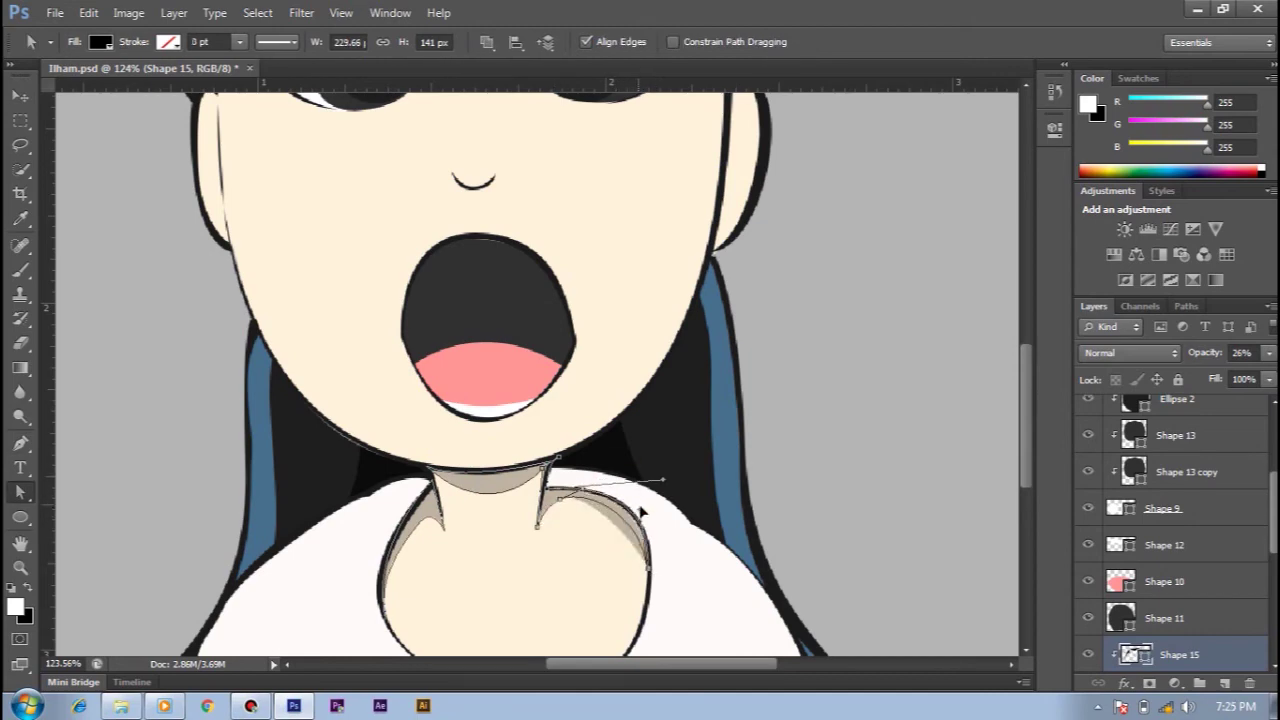
pyautogui.press('v')
pyautogui.hotkey('ctrl', '0')
pyautogui.scroll(3, 1217, 560)
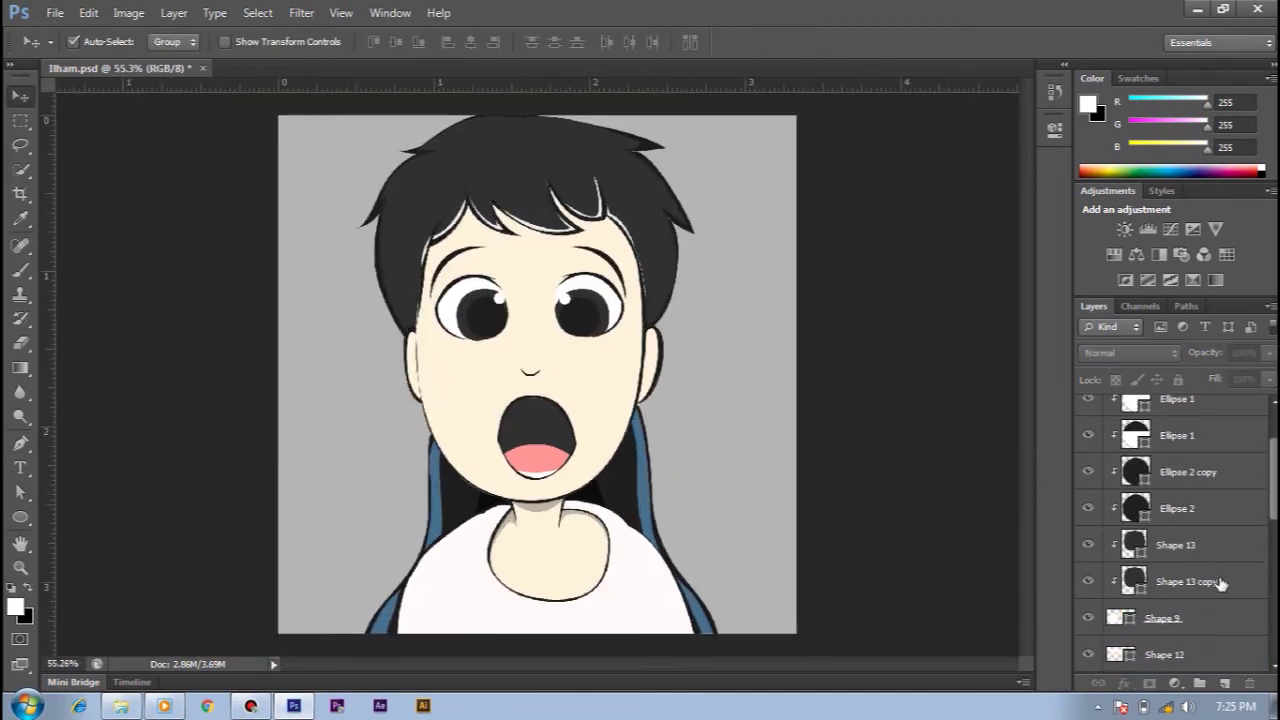
# Check the reference photo and select the white shirt layer, Shape 5
pyautogui.scroll(2, 1150, 480)
pyautogui.click(1089, 413)
pyautogui.click(1089, 413)
pyautogui.click(623, 603)
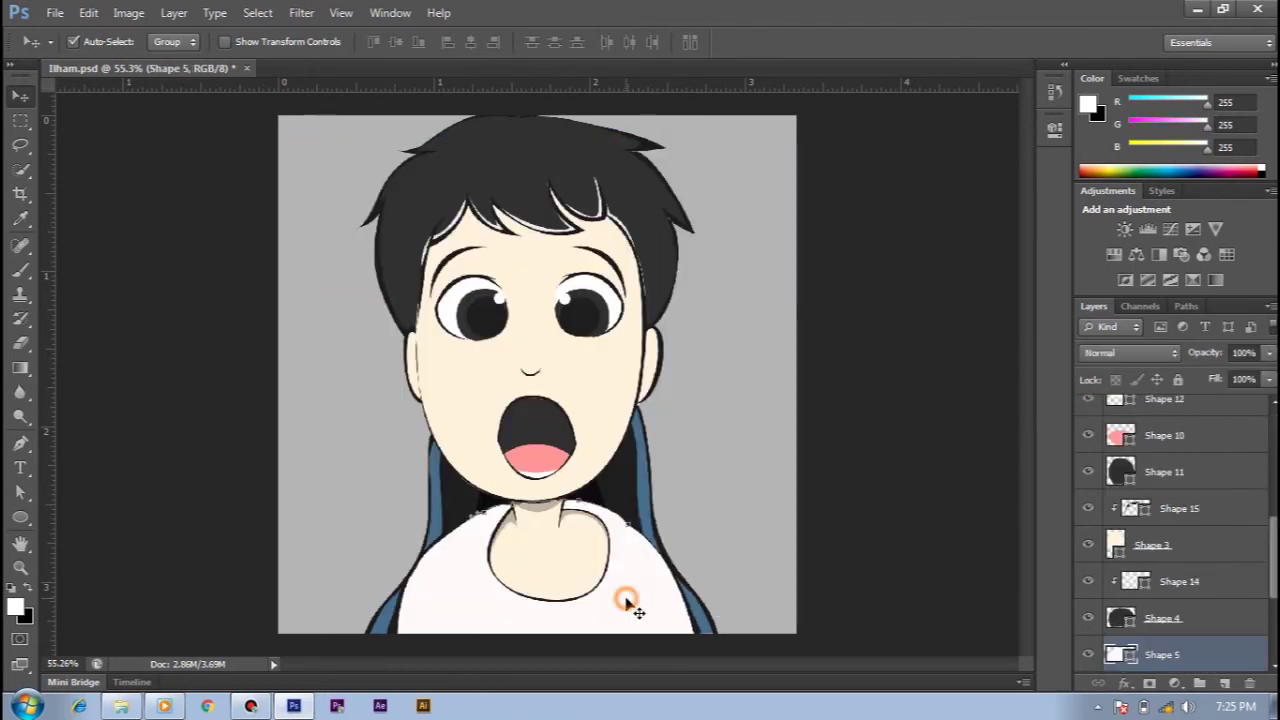
pyautogui.press('p')
pyautogui.scroll(3, 455, 622)
pyautogui.click(397, 604)
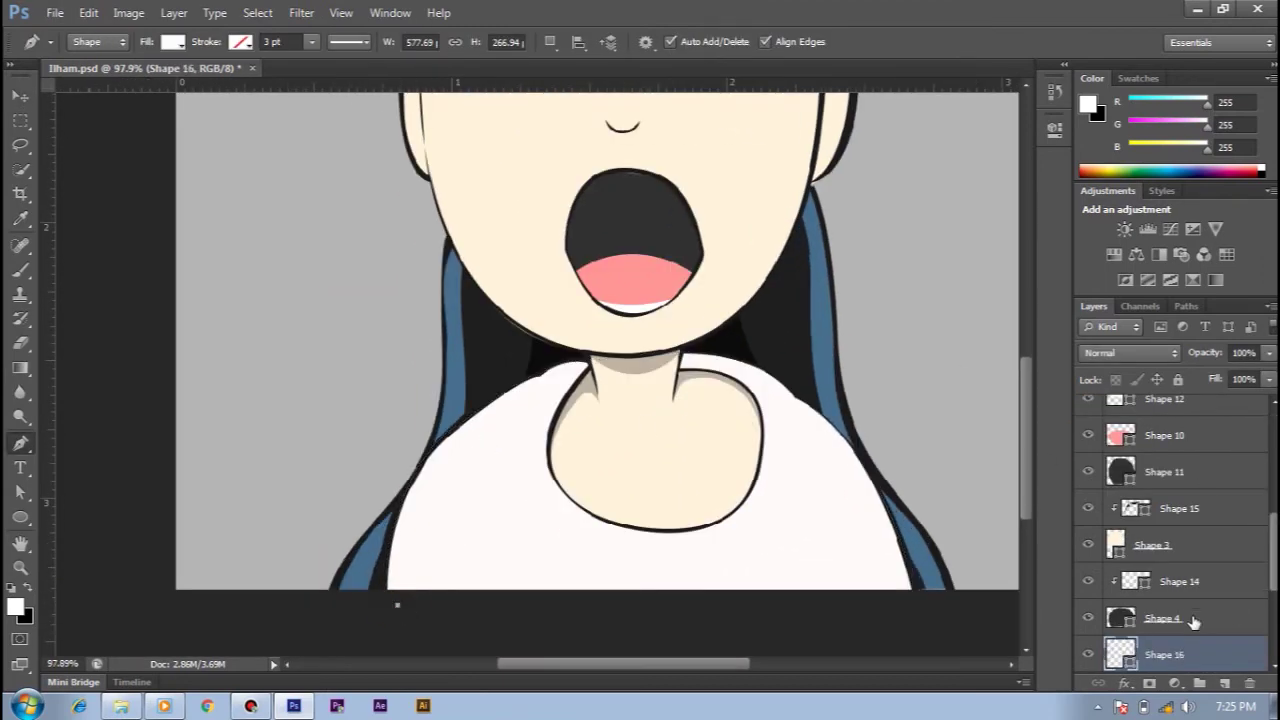
pyautogui.hotkey('ctrl', 'alt', 'z')
pyautogui.hotkey('ctrl', 'alt', 'z')
pyautogui.hotkey('ctrl', 'alt', 'z')
pyautogui.hotkey('ctrl', 'alt', 'z')
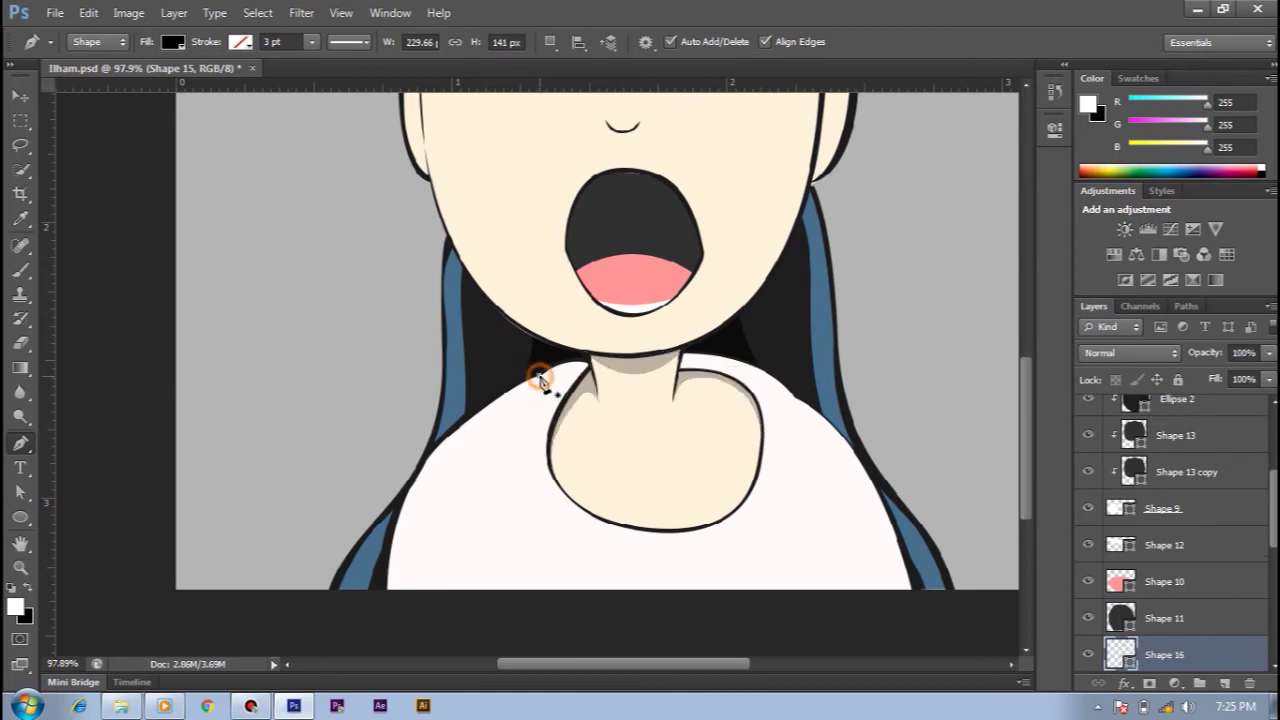
# Draw a curved fold shape (Shape 16) down the left shoulder and pick grey bebebe
pyautogui.click(540, 372)
pyautogui.moveTo(508, 482); pyautogui.dragTo(516, 545)
pyautogui.moveTo(521, 386); pyautogui.dragTo(498, 409)
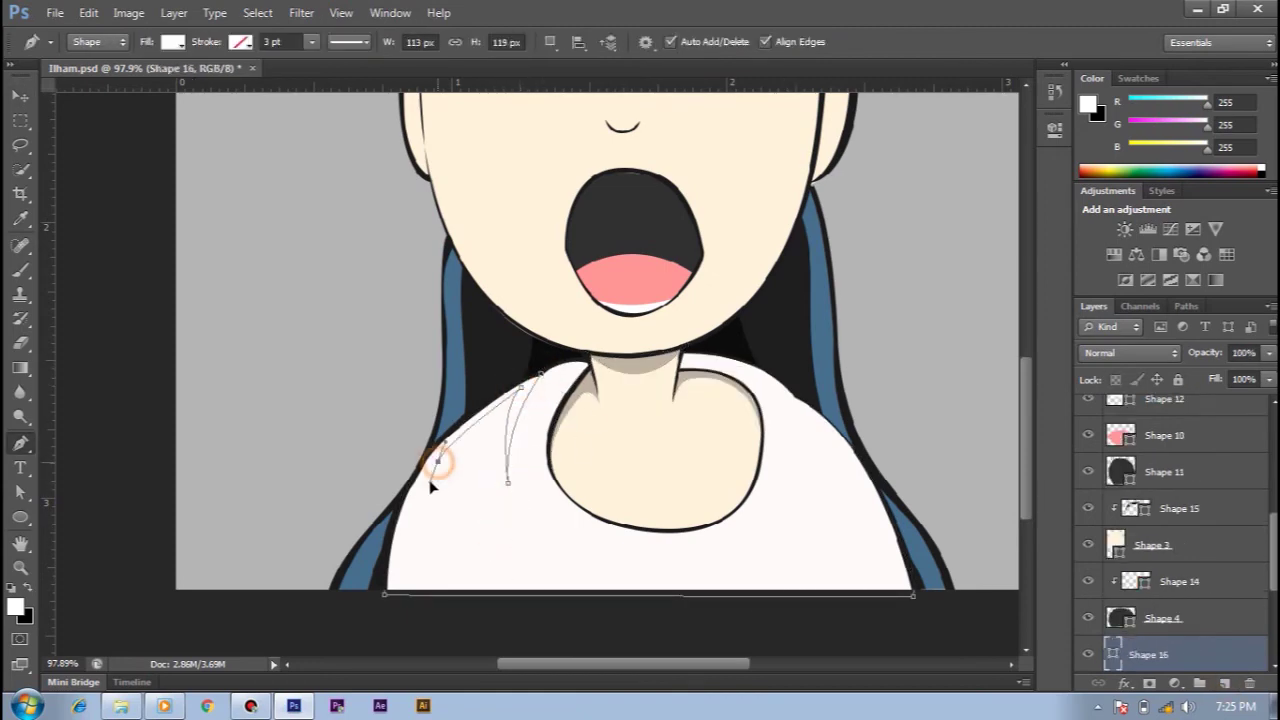
pyautogui.click(425, 560)
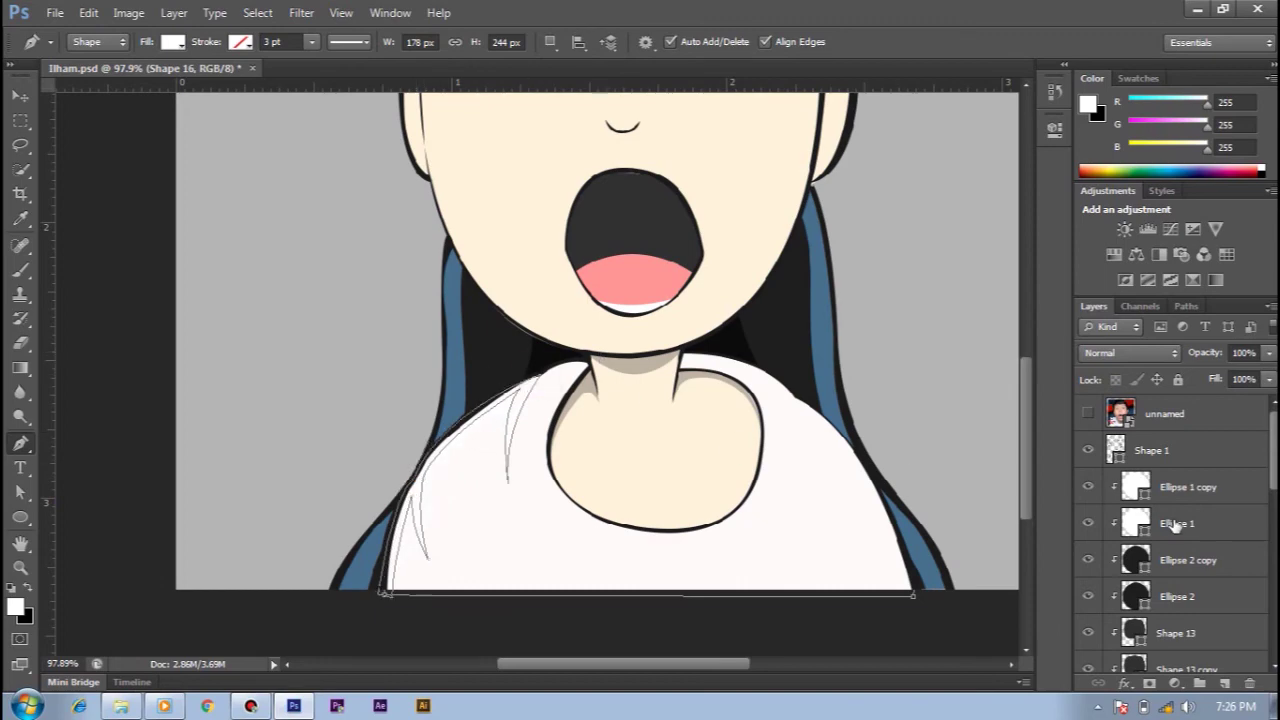
pyautogui.scroll(-3, 1173, 523)
pyautogui.doubleClick(1131, 581)
pyautogui.click(690, 343)
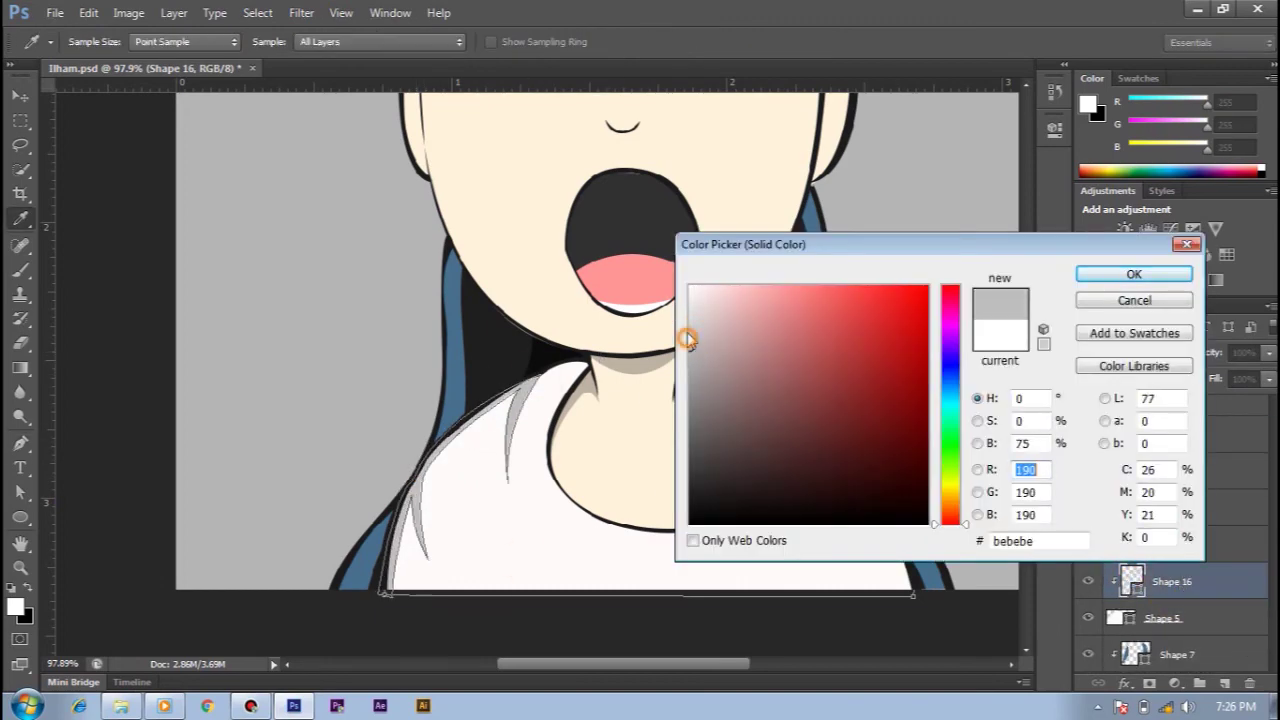
# Lighten the fold grey and set Shape 16's opacity to 28%
pyautogui.click(1134, 274)
pyautogui.moveTo(1268, 353); pyautogui.dragTo(1195, 376)
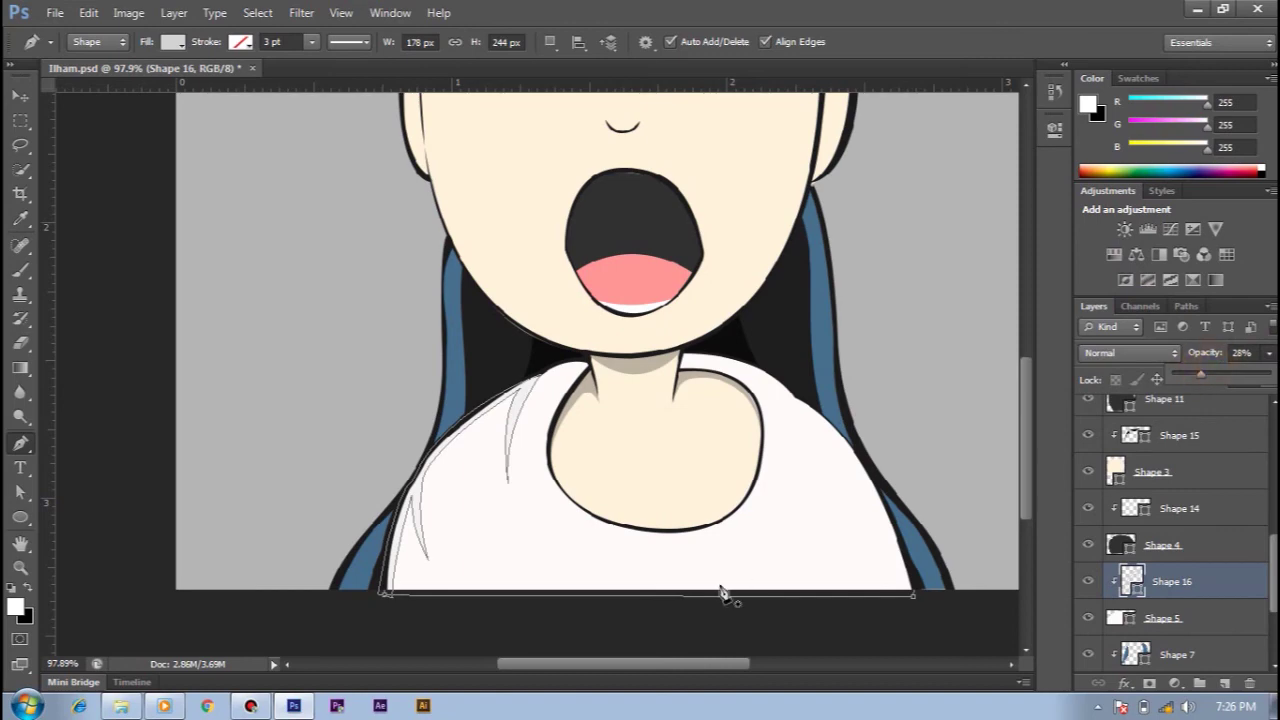
pyautogui.click(535, 408)
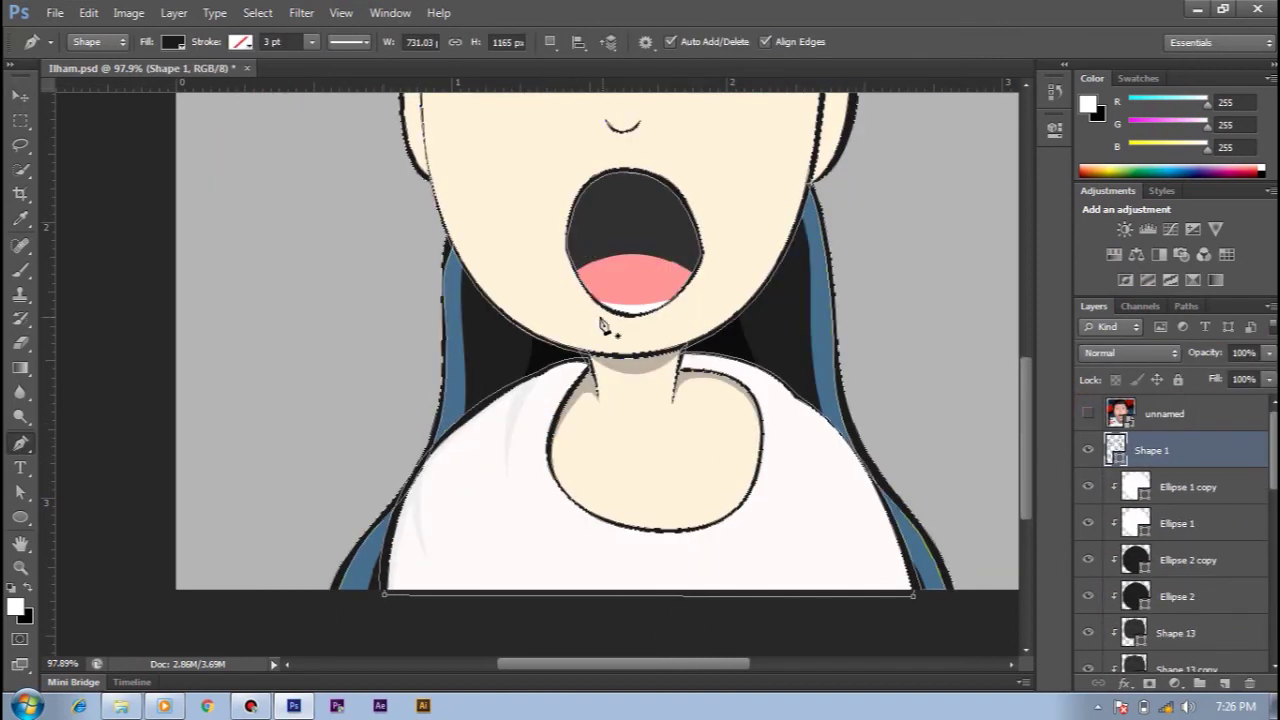
pyautogui.press('v')
pyautogui.click(519, 408)
# Add a fold curve under the right side of the collar
pyautogui.press('p')
pyautogui.scroll(5, 1104, 452)
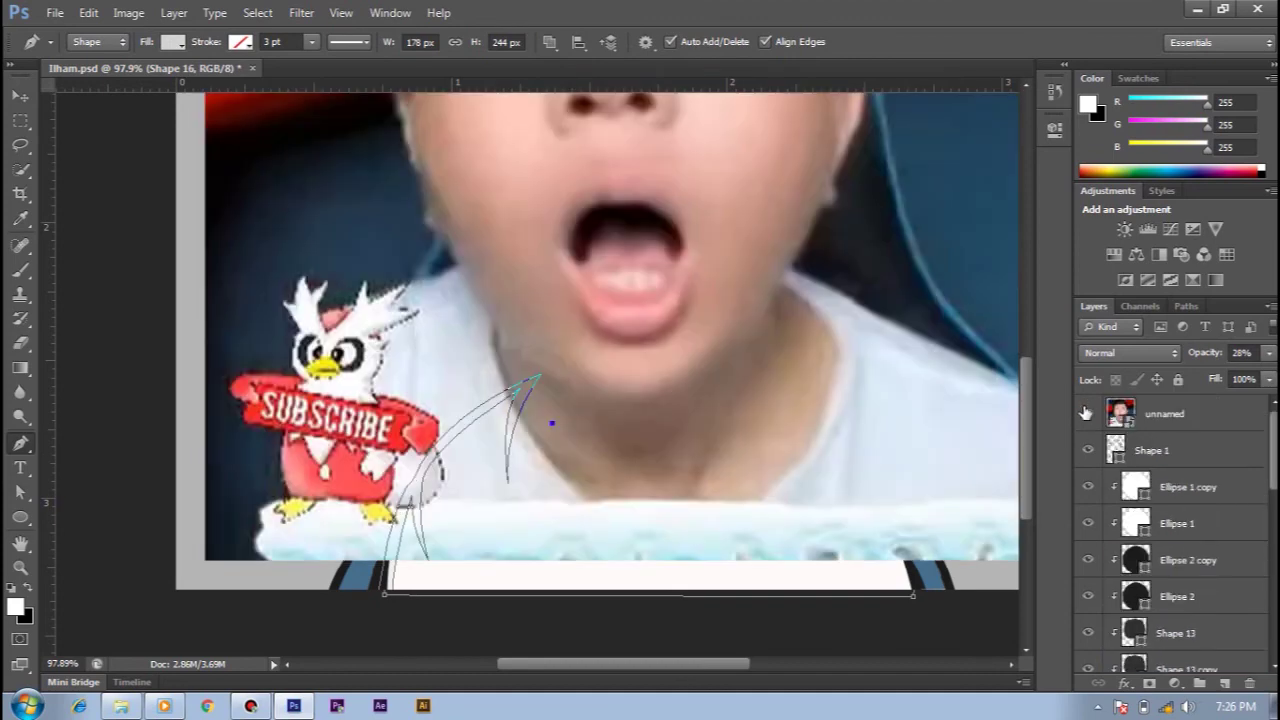
pyautogui.click(720, 535)
pyautogui.moveTo(551, 425); pyautogui.dragTo(551, 194)
# Draw a curved fold down the shirt's right side, comparing with the reference photo
pyautogui.click(1082, 413)
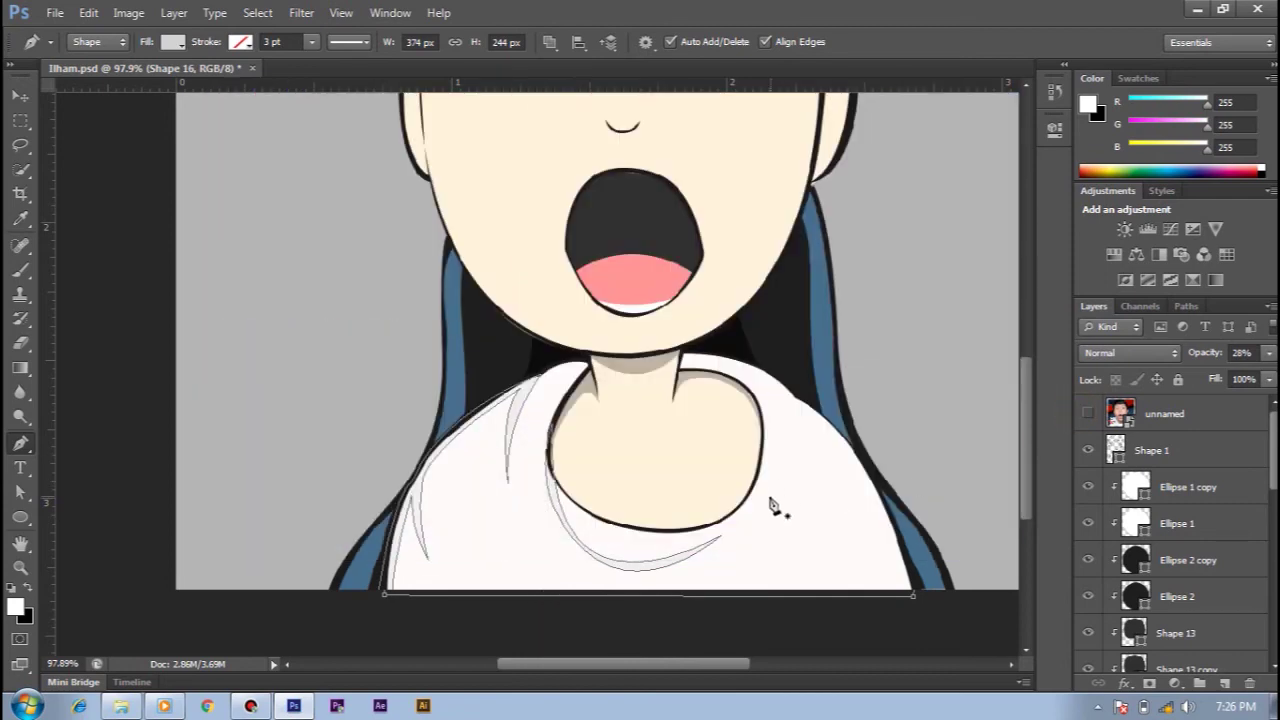
pyautogui.moveTo(796, 404); pyautogui.dragTo(790, 316)
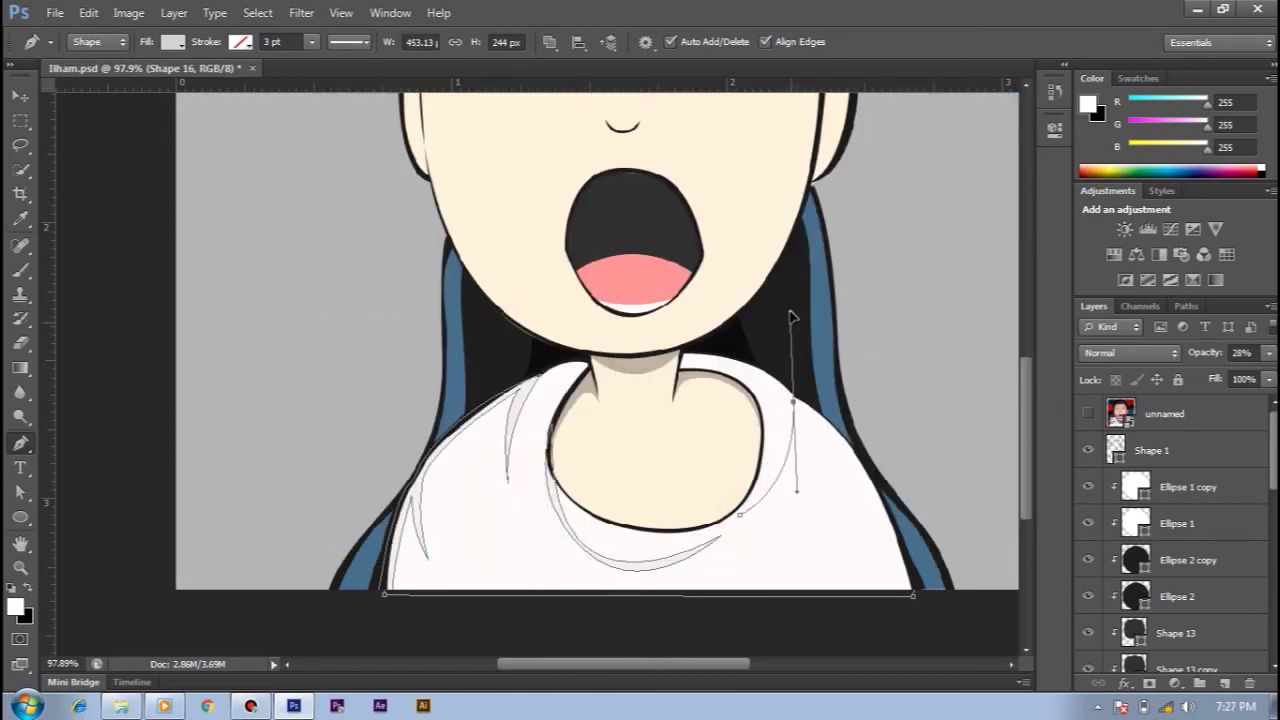
pyautogui.doubleClick(1088, 413)
pyautogui.moveTo(773, 561); pyautogui.dragTo(757, 604)
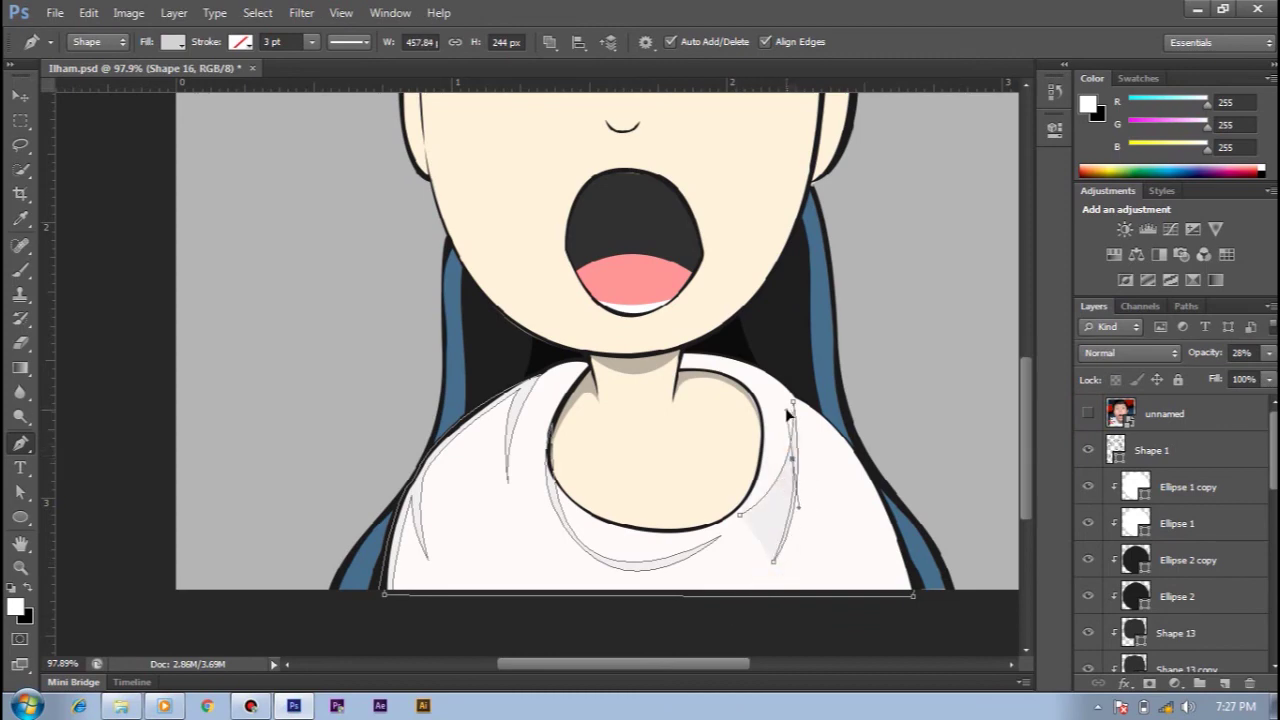
pyautogui.click(712, 522)
pyautogui.press('v')
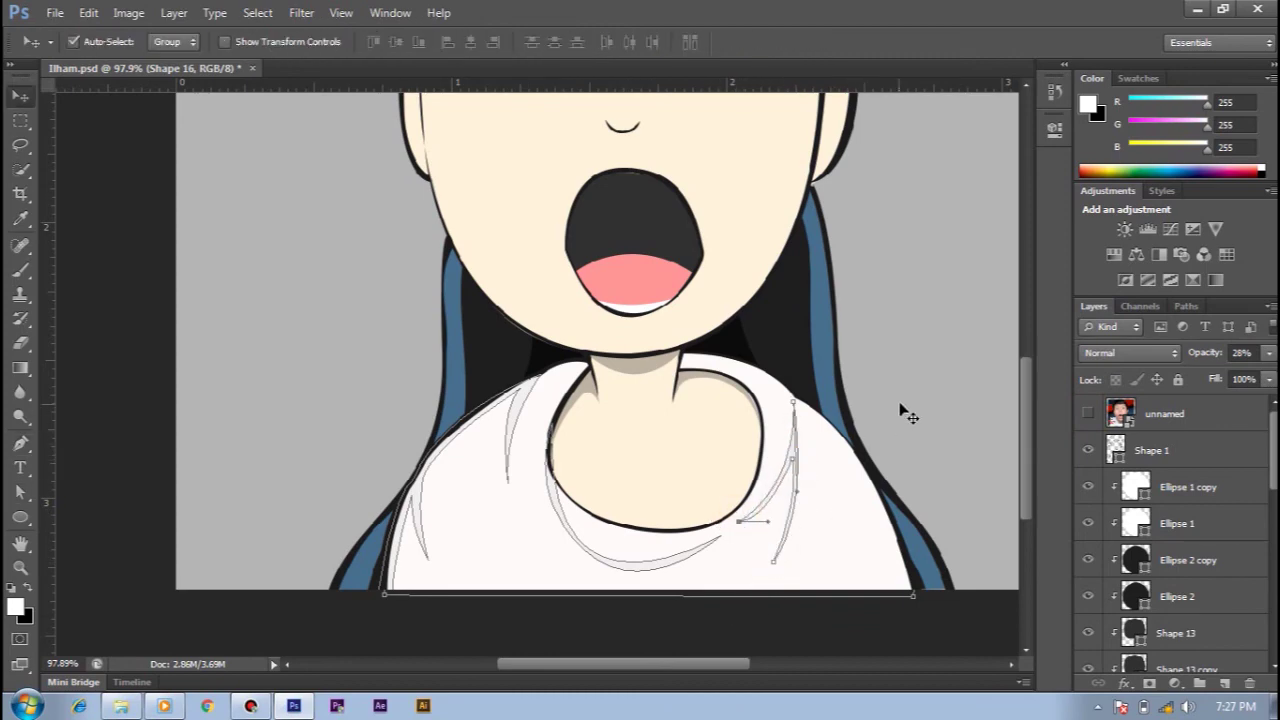
# Extend the right-side fold to the shirt's bottom-right corner and reshape its curves
pyautogui.click(900, 408)
pyautogui.scroll(3, 1150, 480)
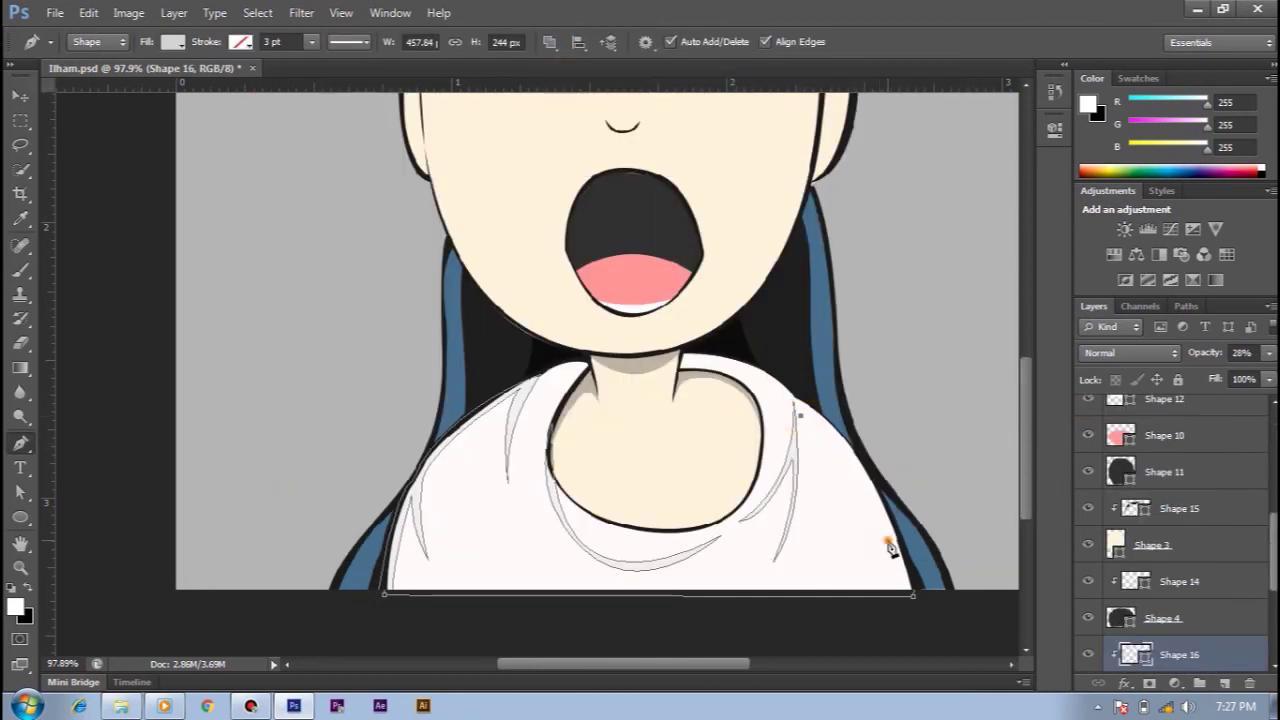
pyautogui.click(900, 599)
pyautogui.click(922, 598)
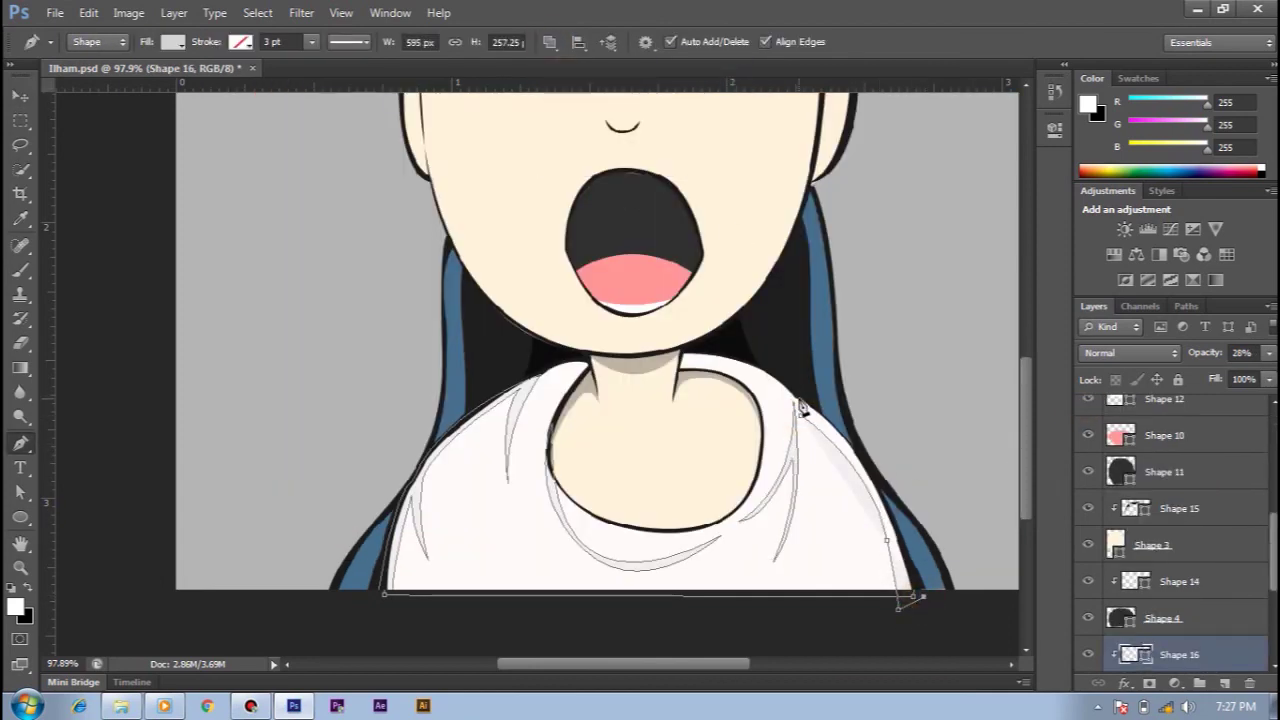
pyautogui.moveTo(797, 410); pyautogui.dragTo(812, 418)
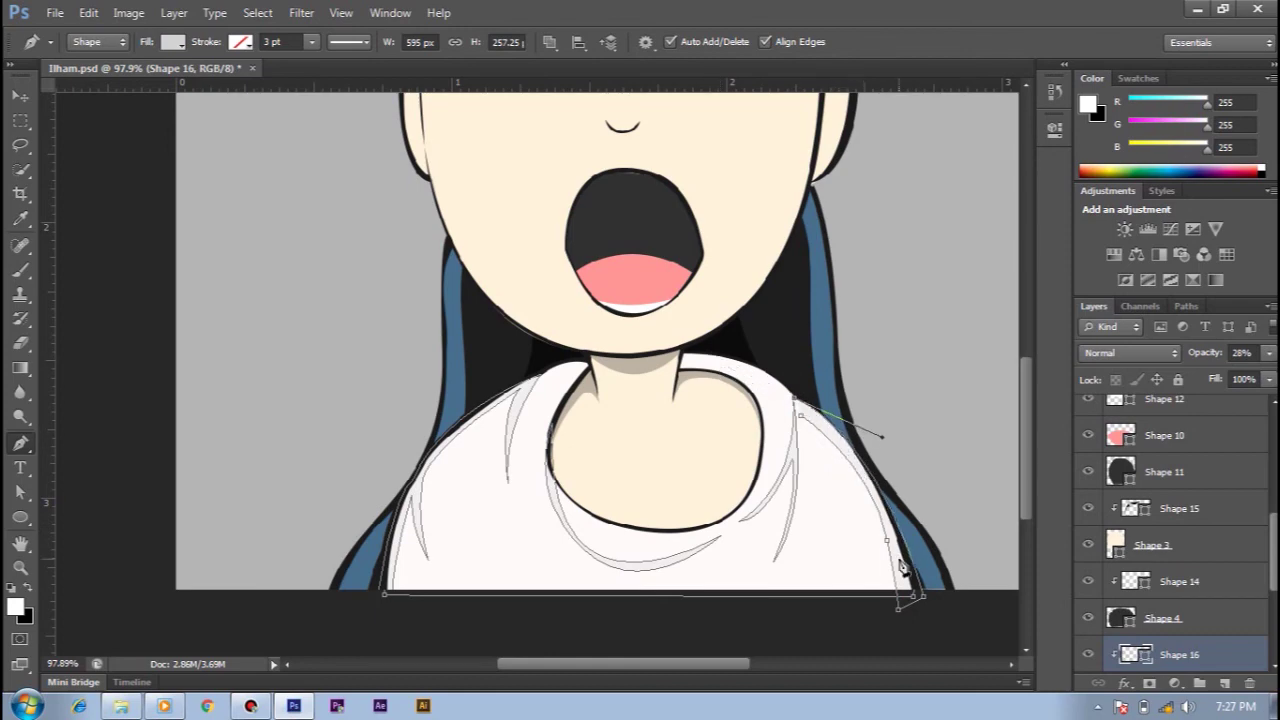
pyautogui.moveTo(887, 541); pyautogui.dragTo(898, 562)
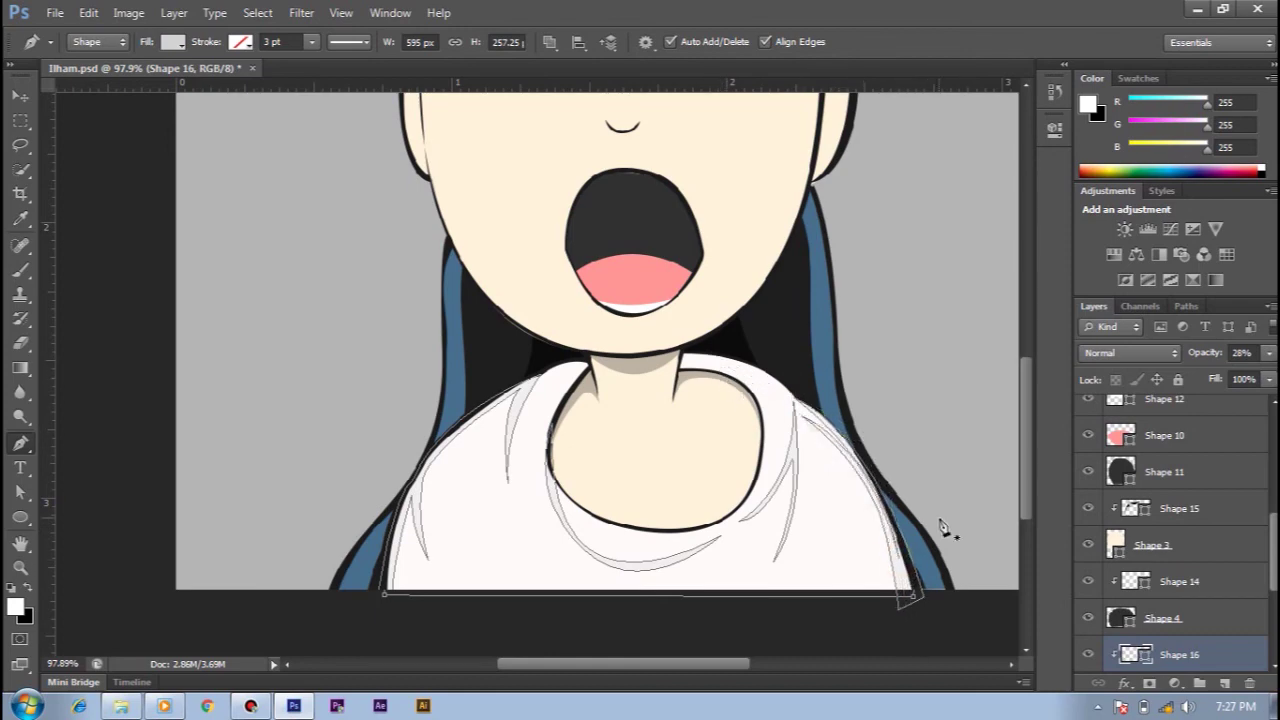
pyautogui.press('v')
pyautogui.keyDown('alt'); pyautogui.scroll(-2, 943, 546); pyautogui.keyUp('alt')
pyautogui.scroll(10, 1160, 500)
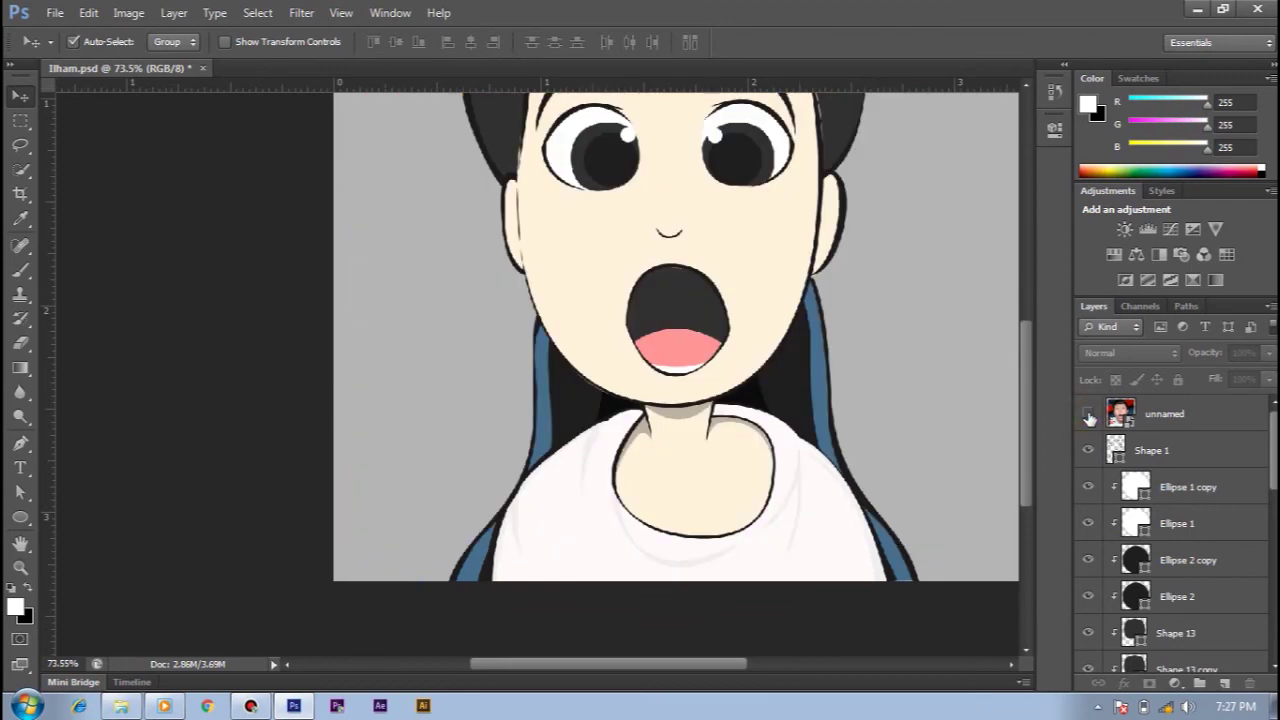
# Cancel the stray text entry and select the Shape 16 fold layer
pyautogui.keyDown('alt'); pyautogui.scroll(-2, 883, 459); pyautogui.keyUp('alt')
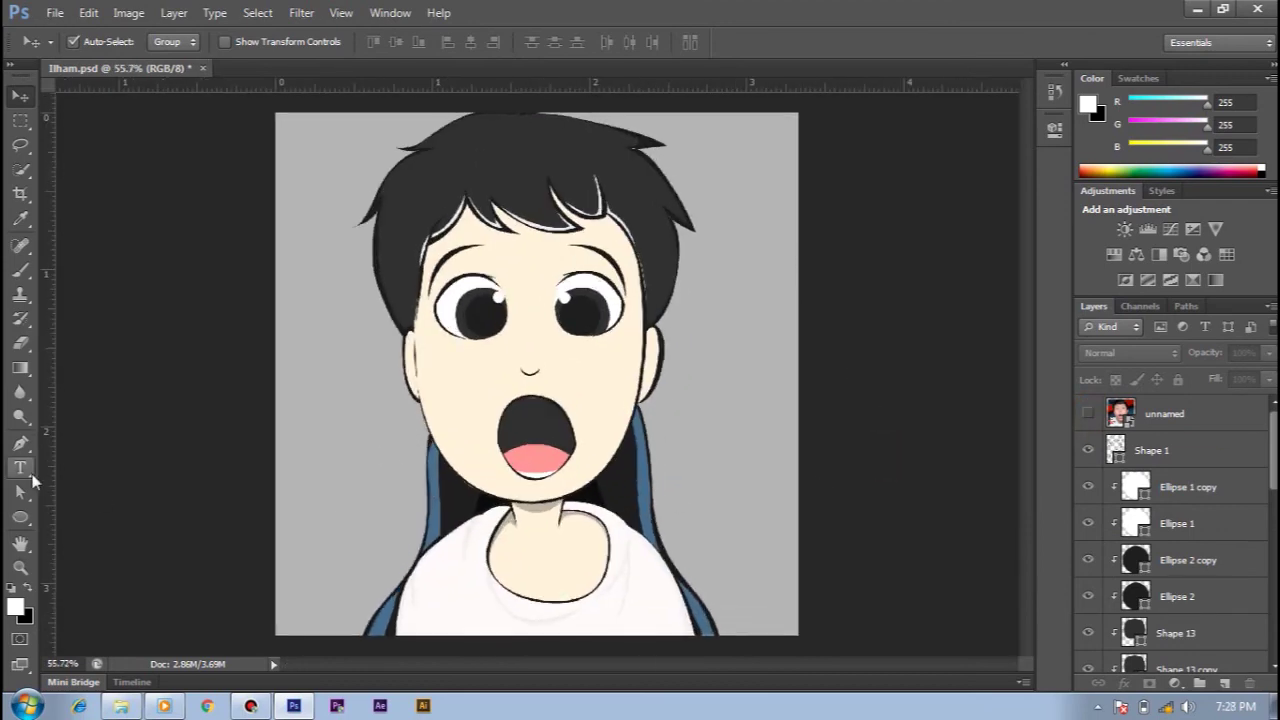
pyautogui.click(291, 478)
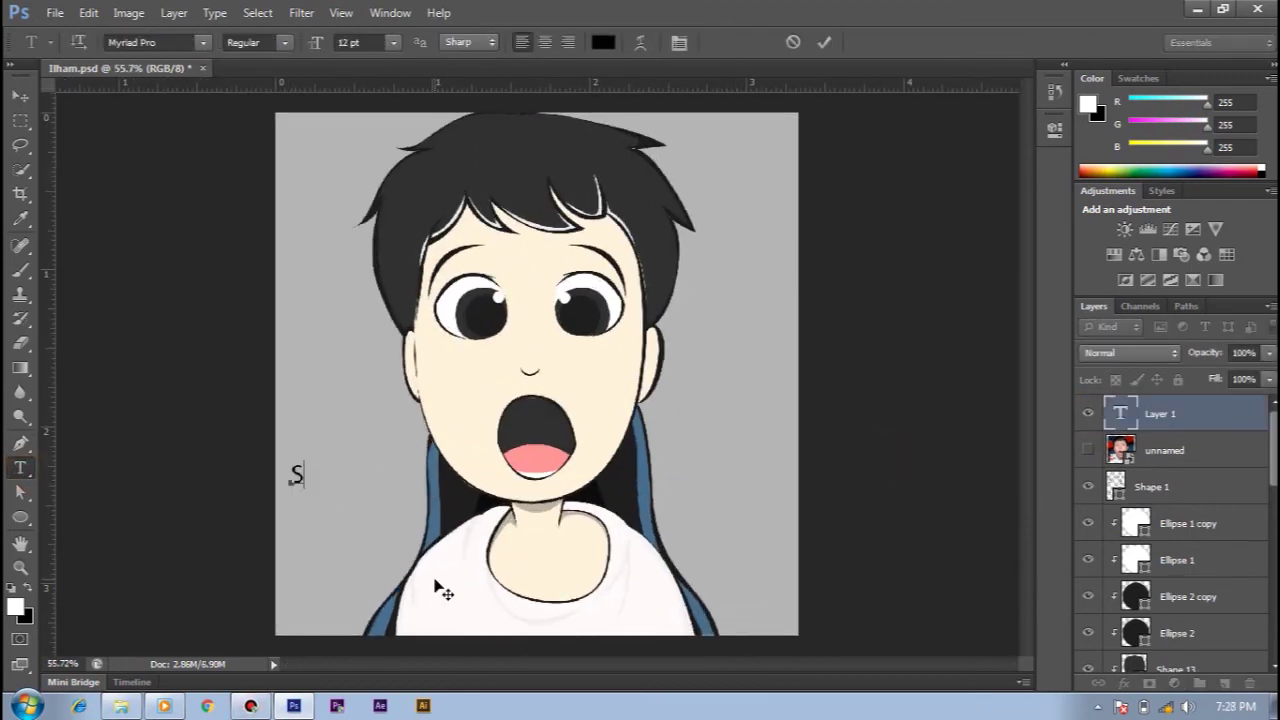
pyautogui.press('Escape')
pyautogui.press('v')
pyautogui.press('p')
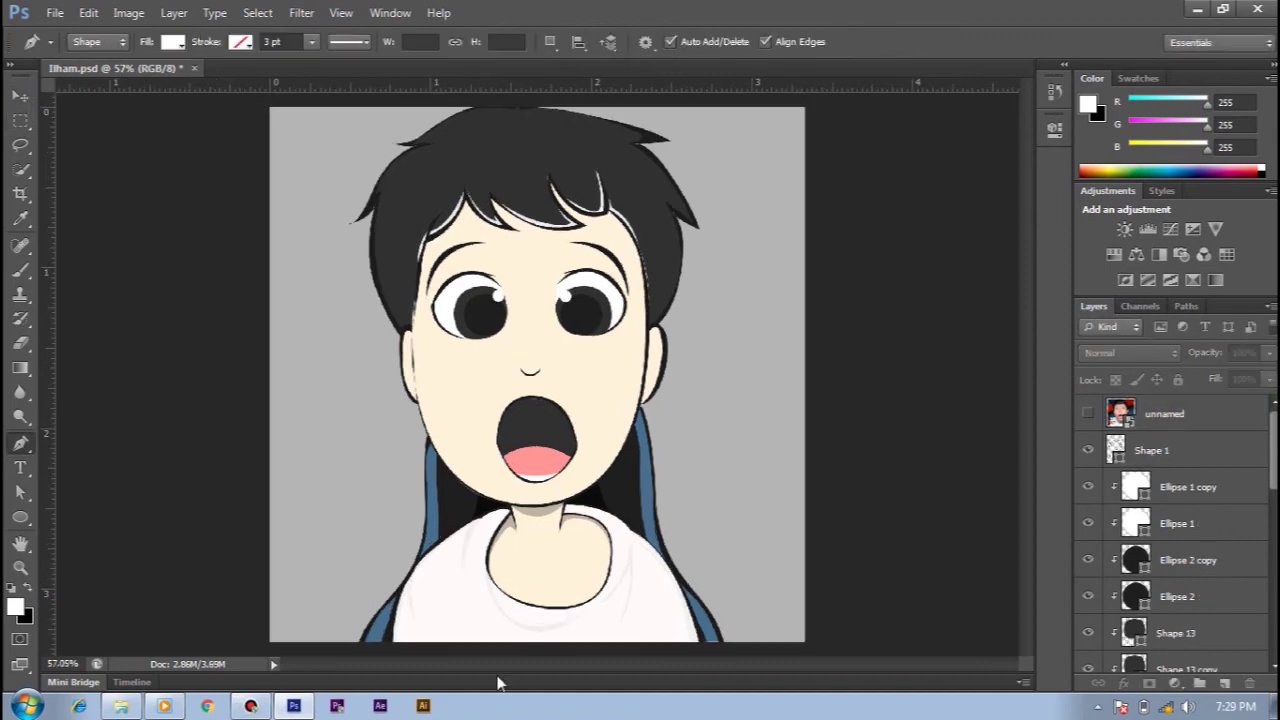
pyautogui.keyDown('alt'); pyautogui.scroll(4, 450, 500); pyautogui.keyUp('alt')
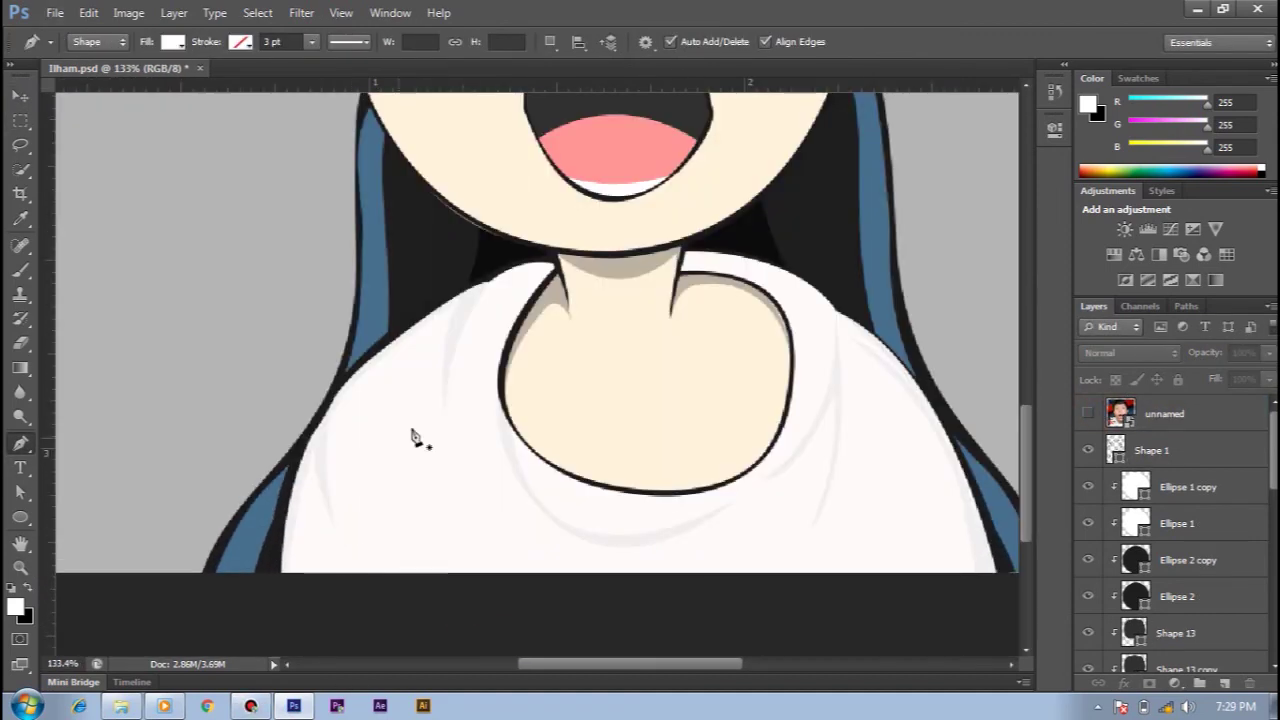
pyautogui.press('v')
pyautogui.click(457, 334)
pyautogui.press('p')
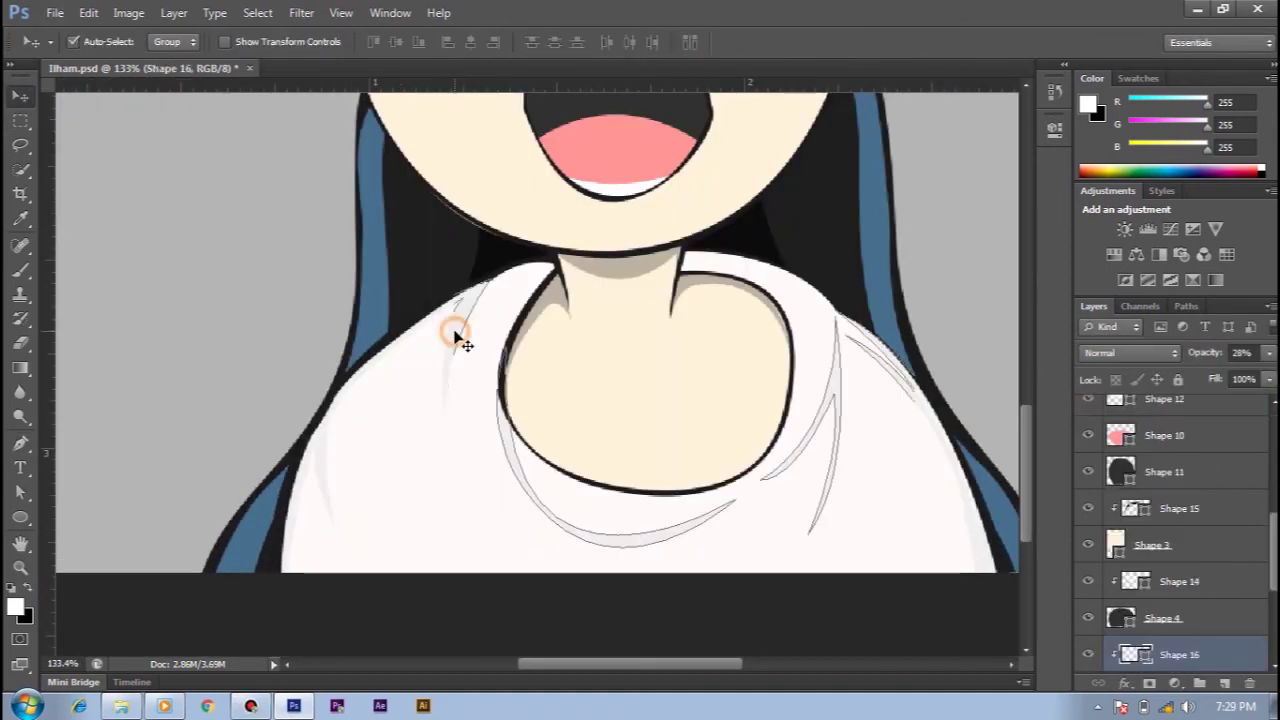
# Draw a new closed fold shape curving down across the shirt
pyautogui.click(414, 401)
pyautogui.moveTo(487, 584); pyautogui.dragTo(570, 626)
pyautogui.click(414, 401)
pyautogui.keyDown('alt'); pyautogui.scroll(-1, 716, 560); pyautogui.keyUp('alt')
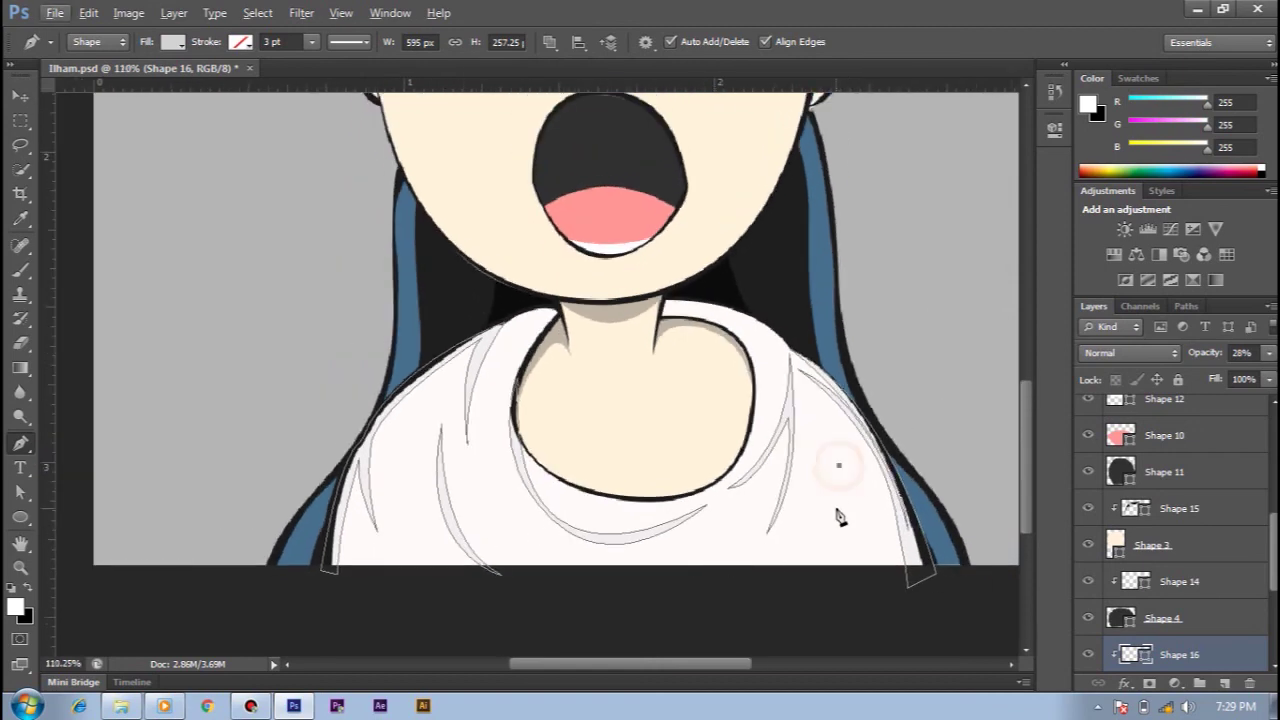
pyautogui.press('v')
pyautogui.keyDown('alt'); pyautogui.scroll(-2, 751, 591); pyautogui.keyUp('alt')
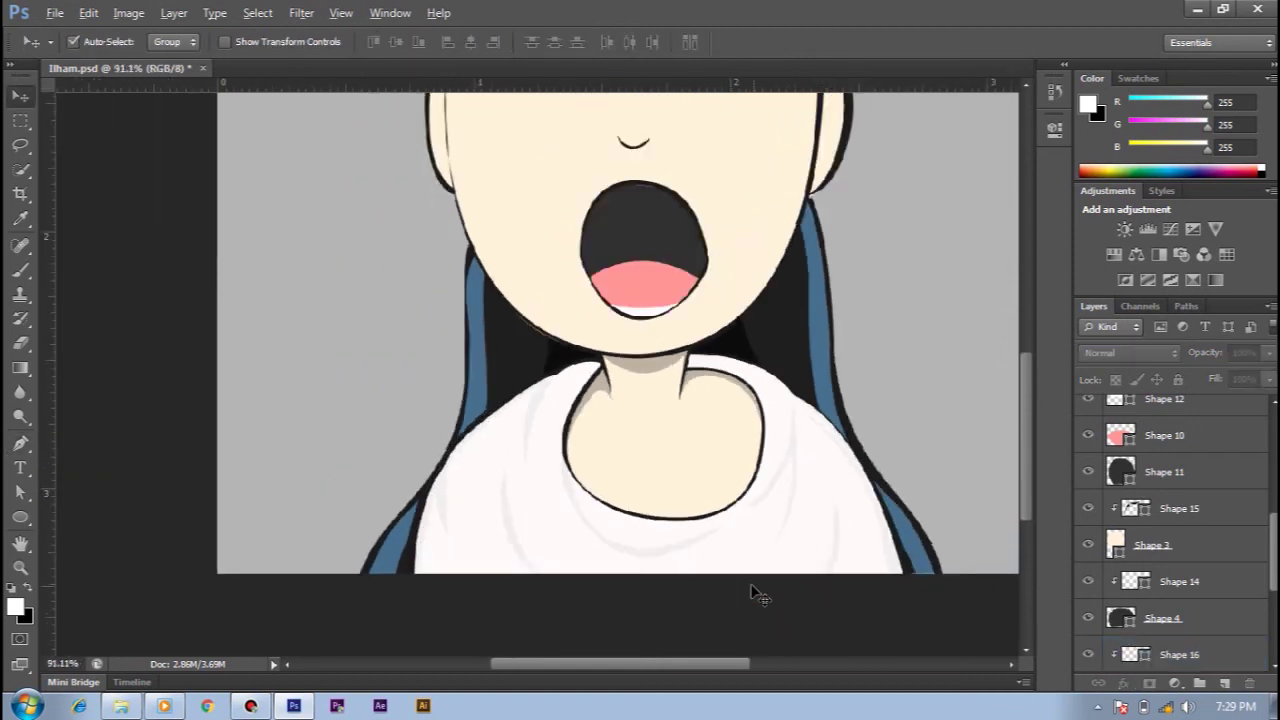
pyautogui.keyDown('alt'); pyautogui.scroll(-1, 574, 614); pyautogui.keyUp('alt')
pyautogui.keyDown('alt'); pyautogui.scroll(2, 477, 623); pyautogui.keyUp('alt')
pyautogui.keyDown('alt'); pyautogui.scroll(2, 447, 535); pyautogui.keyUp('alt')
pyautogui.click(453, 540)
pyautogui.press('a')
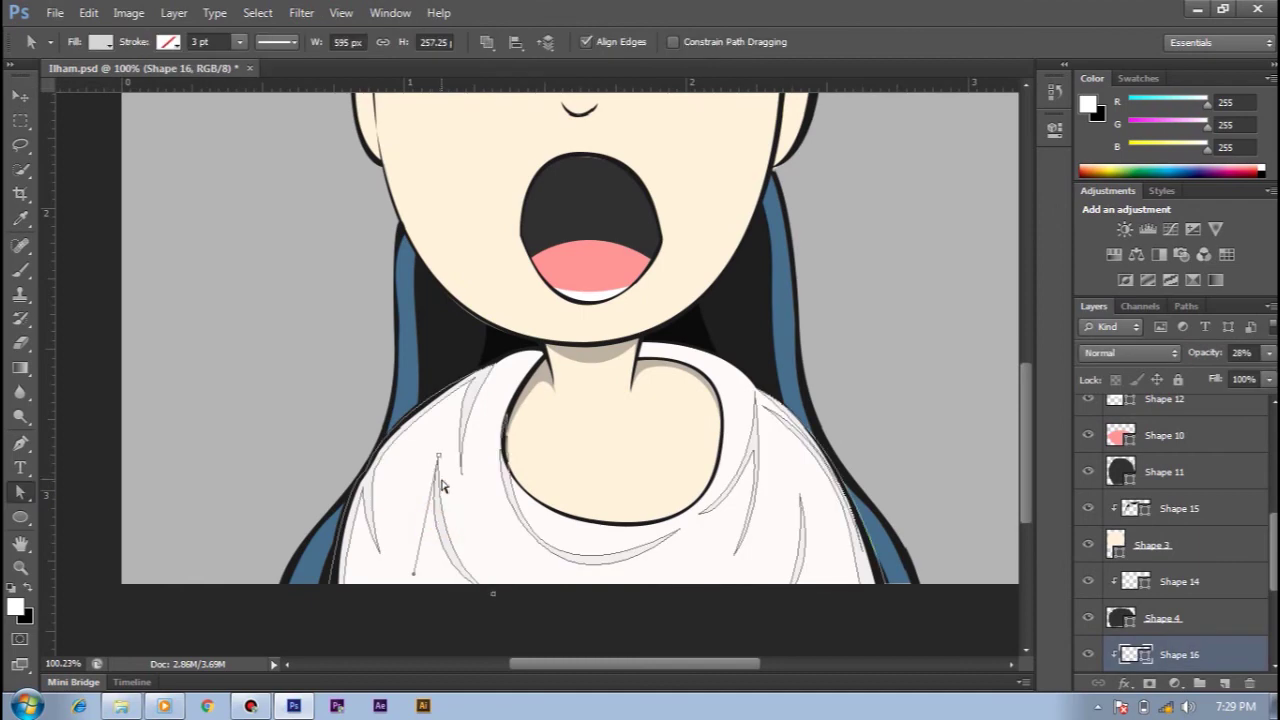
# Reshape the fold under the neckline, raising its right end and adjusting its bend
pyautogui.press('v')
pyautogui.keyDown('alt'); pyautogui.scroll(-1, 674, 606); pyautogui.keyUp('alt')
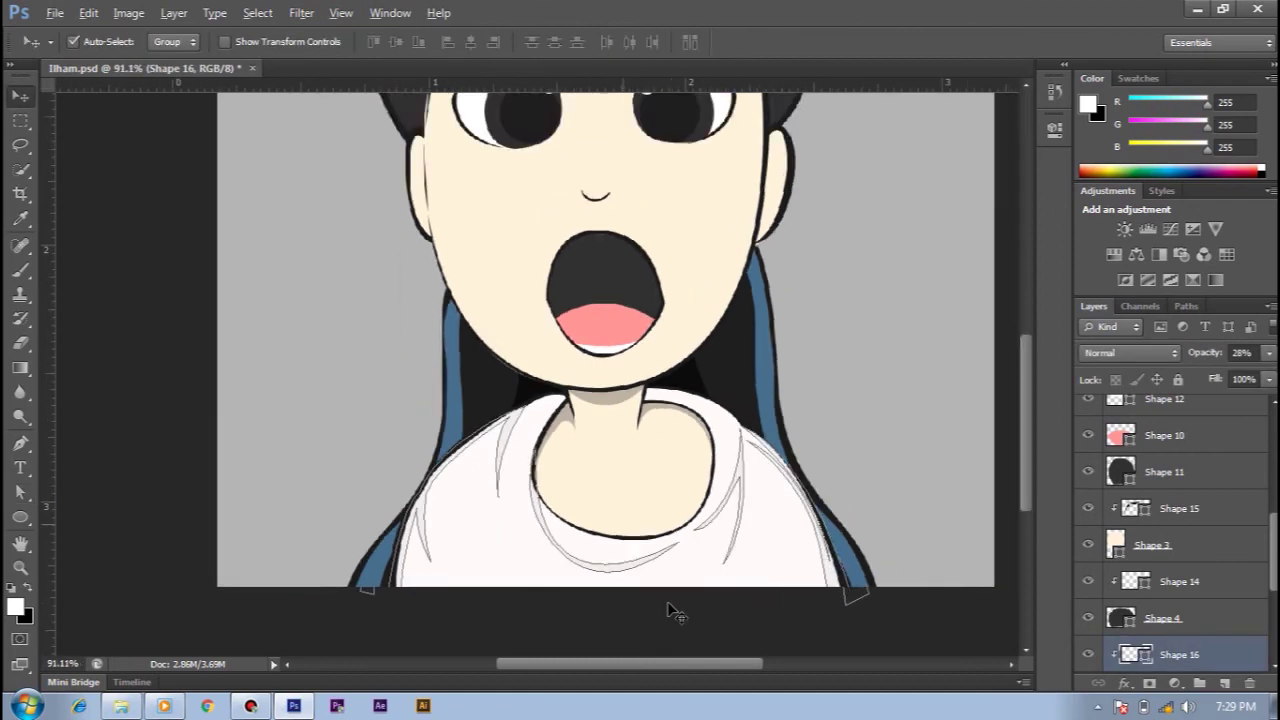
pyautogui.keyDown('alt'); pyautogui.scroll(-3, 674, 606); pyautogui.keyUp('alt')
pyautogui.keyDown('alt'); pyautogui.scroll(1, 571, 620); pyautogui.keyUp('alt')
pyautogui.keyDown('alt'); pyautogui.scroll(2, 603, 578); pyautogui.keyUp('alt')
pyautogui.keyDown('alt'); pyautogui.scroll(-1, 603, 578); pyautogui.keyUp('alt')
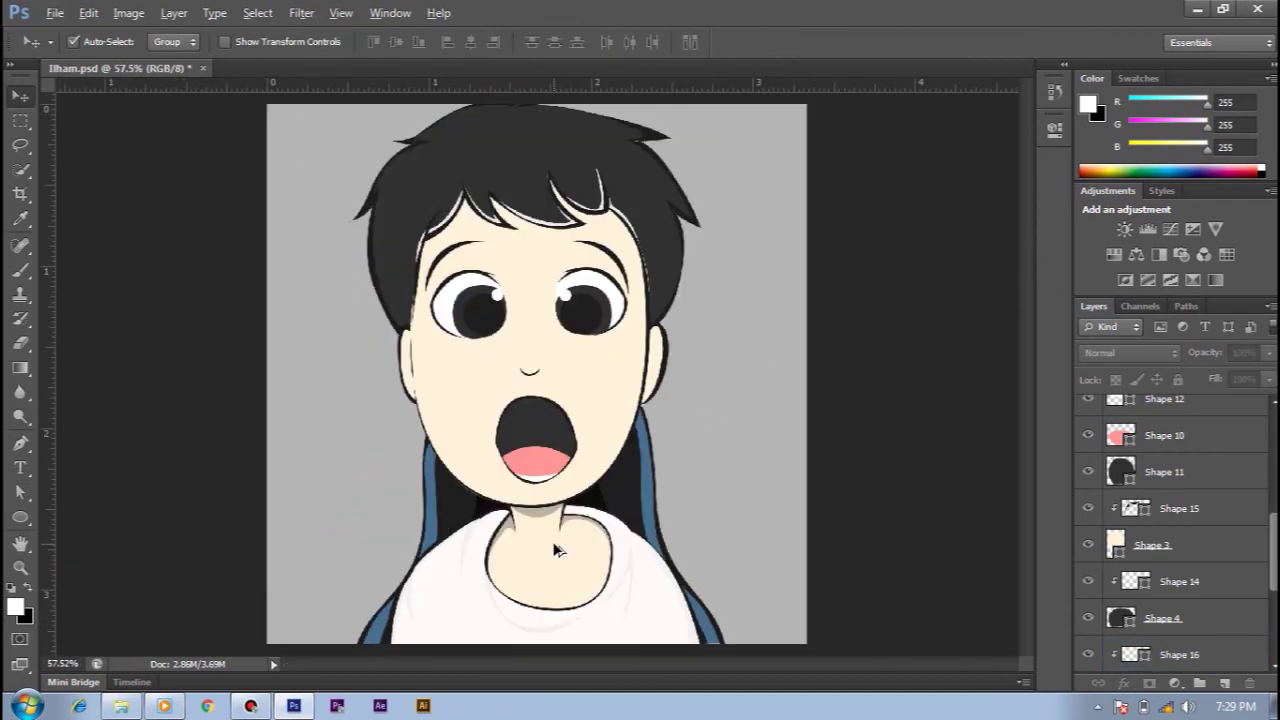
pyautogui.keyDown('alt'); pyautogui.scroll(2, 557, 543); pyautogui.keyUp('alt')
pyautogui.keyDown('alt'); pyautogui.scroll(1, 566, 560); pyautogui.keyUp('alt')
pyautogui.click(571, 580)
pyautogui.press('a')
pyautogui.click(528, 567)
pyautogui.moveTo(670, 545)
pyautogui.mouseDown()
pyautogui.moveTo(663, 523)
pyautogui.moveTo(672, 533)
pyautogui.mouseUp()
pyautogui.moveTo(432, 590)
pyautogui.mouseDown()
pyautogui.moveTo(436, 565)
pyautogui.moveTo(486, 523)
pyautogui.mouseUp()
pyautogui.press('v')
pyautogui.click(700, 591)
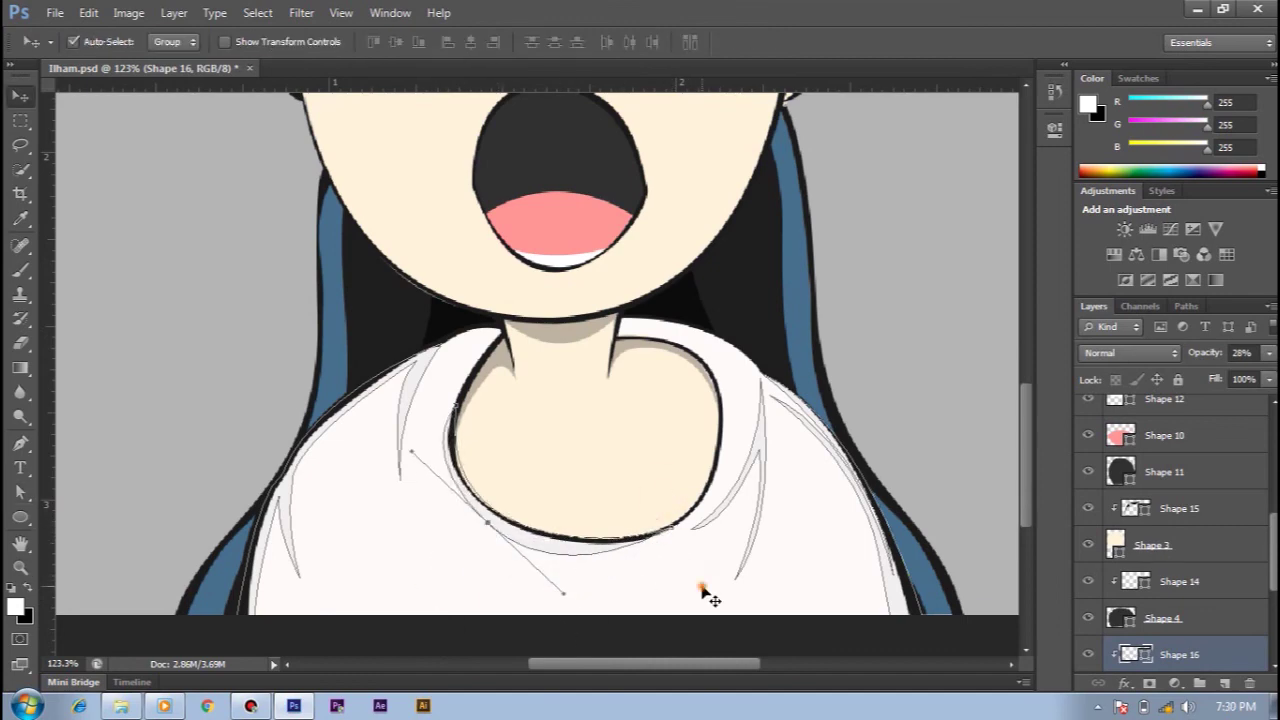
# Raise Shape 16's fold opacity to 44% and preview the shirt
pyautogui.keyDown('alt'); pyautogui.scroll(-3, 700, 591); pyautogui.keyUp('alt')
pyautogui.click(921, 617)
pyautogui.keyDown('alt'); pyautogui.scroll(5, 654, 614); pyautogui.keyUp('alt')
pyautogui.click(720, 429)
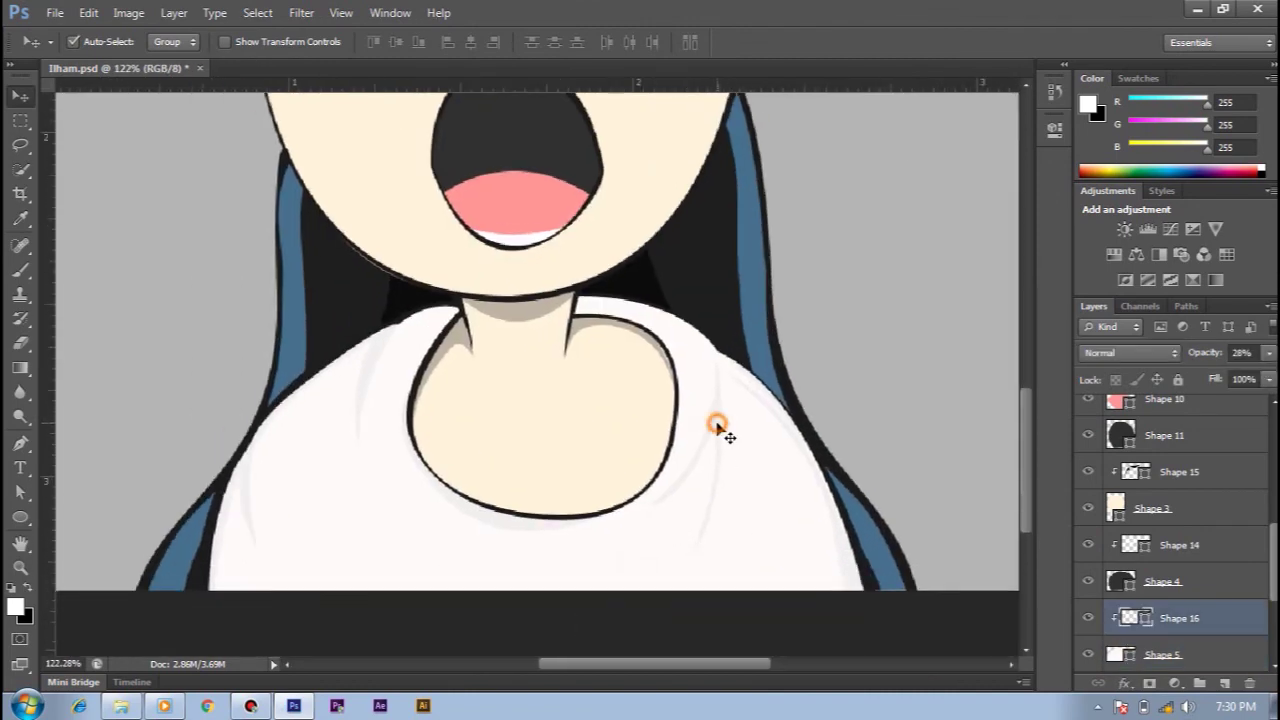
pyautogui.moveTo(1268, 353); pyautogui.dragTo(1240, 385)
pyautogui.keyDown('alt'); pyautogui.scroll(-3, 1000, 590); pyautogui.keyUp('alt')
pyautogui.click(867, 605)
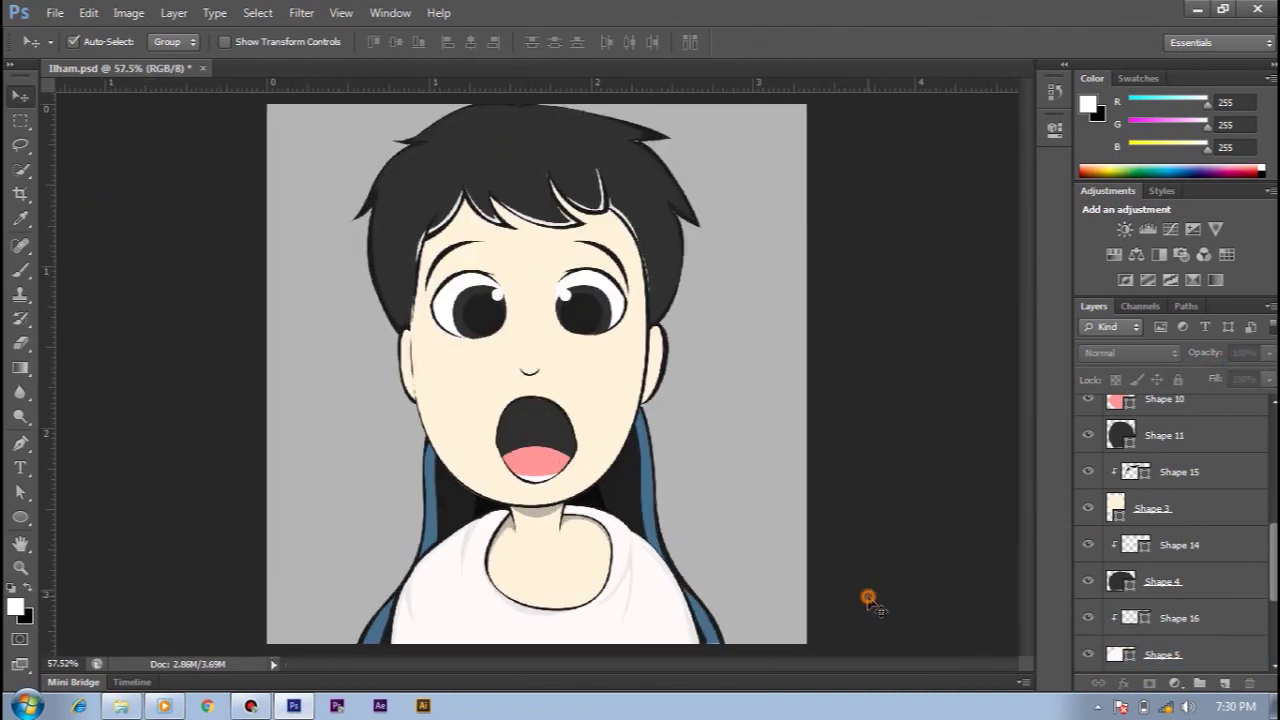
pyautogui.keyDown('alt'); pyautogui.scroll(2, 578, 620); pyautogui.keyUp('alt')
pyautogui.keyDown('alt'); pyautogui.scroll(2, 463, 580); pyautogui.keyUp('alt')
# Lengthen the Shape 16 shoulder fold by moving its bottom anchor lower and bending its curve
pyautogui.press('a')
pyautogui.click(577, 388)
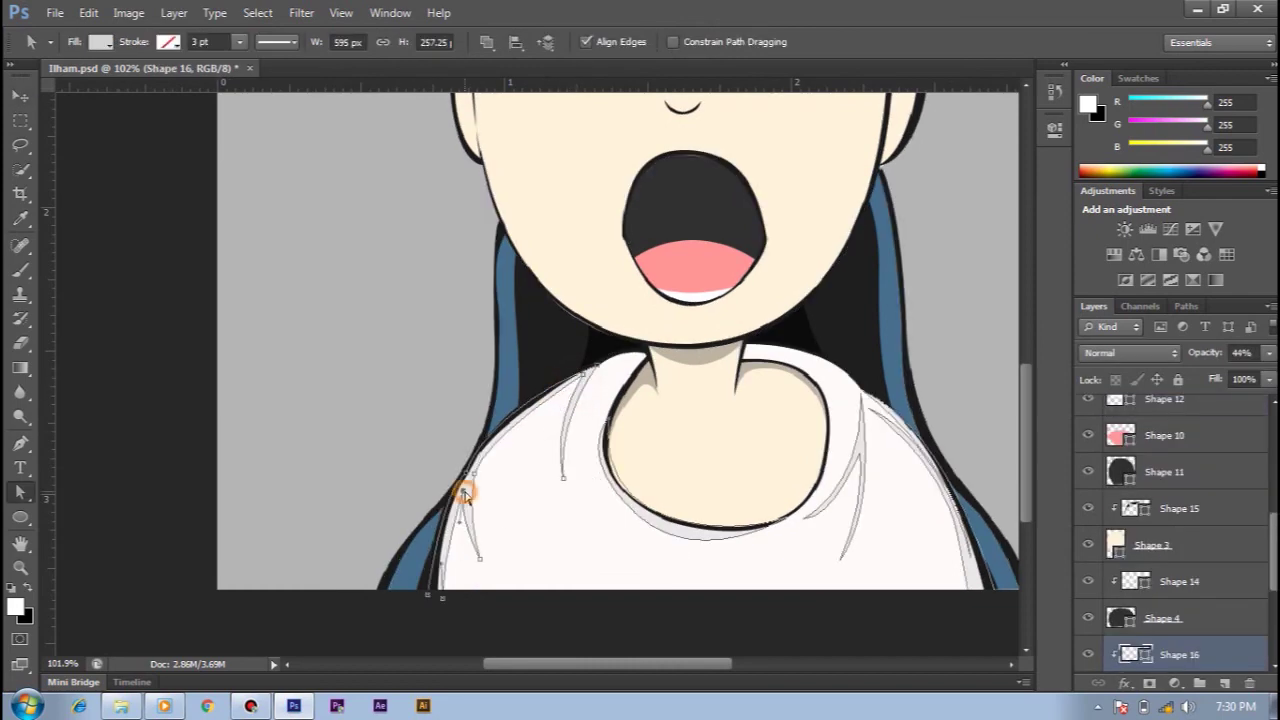
pyautogui.keyDown('alt'); pyautogui.scroll(1, 492, 592); pyautogui.keyUp('alt')
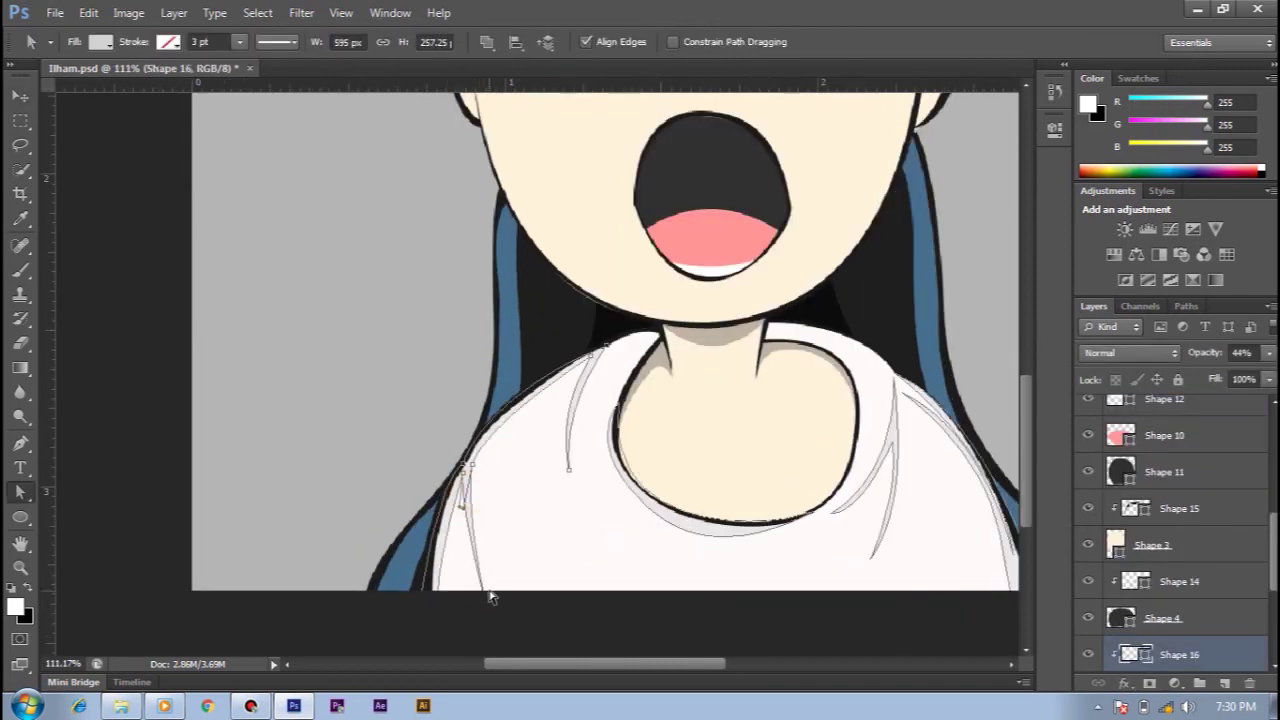
pyautogui.keyDown('alt'); pyautogui.scroll(1, 486, 592); pyautogui.keyUp('alt')
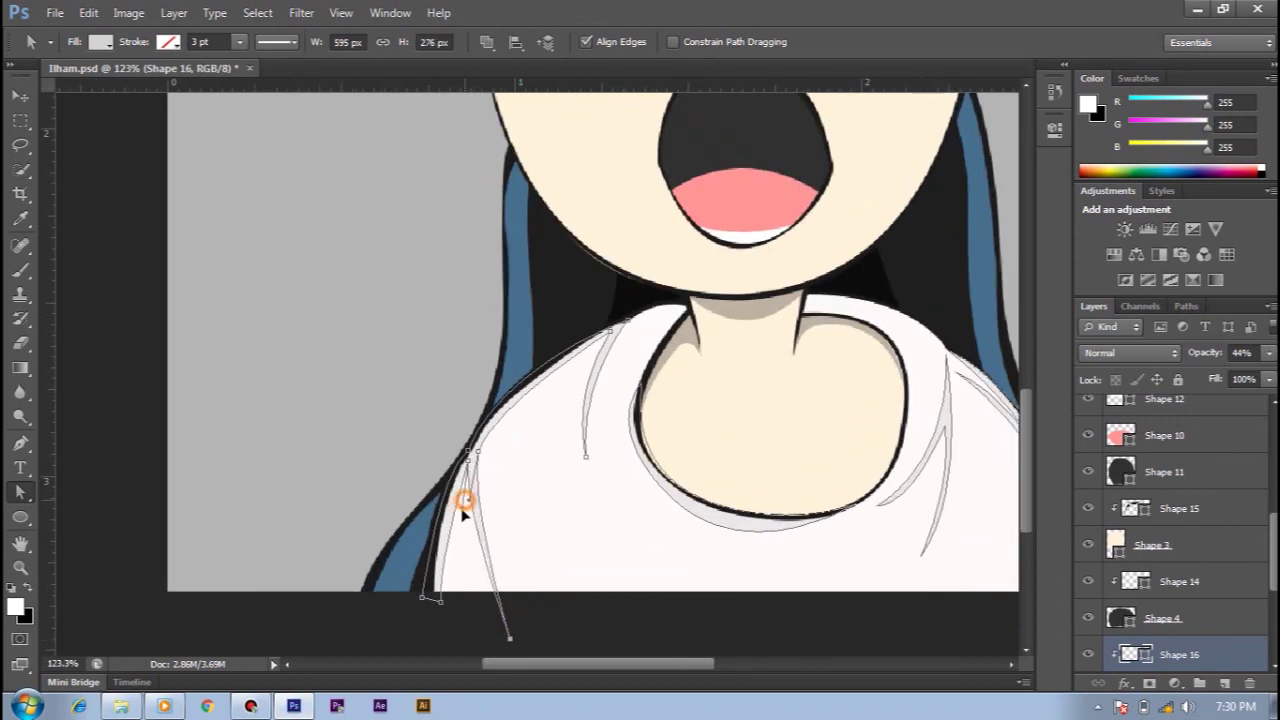
pyautogui.keyDown('alt'); pyautogui.scroll(-1, 597, 608); pyautogui.keyUp('alt')
pyautogui.keyDown('alt'); pyautogui.scroll(-2, 737, 534); pyautogui.keyUp('alt')
pyautogui.keyDown('alt'); pyautogui.scroll(2, 714, 400); pyautogui.keyUp('alt')
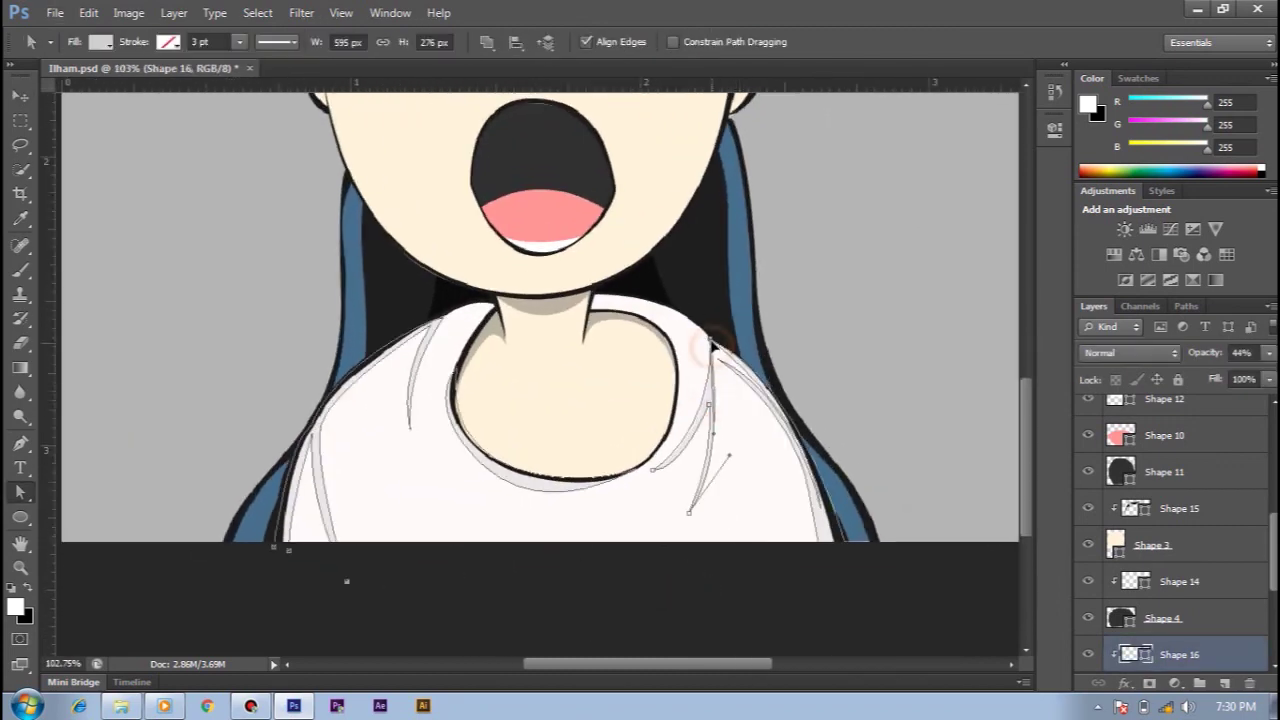
pyautogui.moveTo(689, 512); pyautogui.dragTo(677, 550)
pyautogui.moveTo(718, 494); pyautogui.dragTo(741, 487)
pyautogui.click(709, 328)
pyautogui.press('v')
# Reshape the curve of the other shoulder fold on the shirt fold layer
pyautogui.keyDown('alt'); pyautogui.scroll(-2, 778, 572); pyautogui.keyUp('alt')
pyautogui.keyDown('alt'); pyautogui.scroll(1, 643, 571); pyautogui.keyUp('alt')
pyautogui.keyDown('alt'); pyautogui.scroll(3, 645, 462); pyautogui.keyUp('alt')
pyautogui.keyDown('alt'); pyautogui.scroll(-2, 645, 462); pyautogui.keyUp('alt')
pyautogui.click(791, 571)
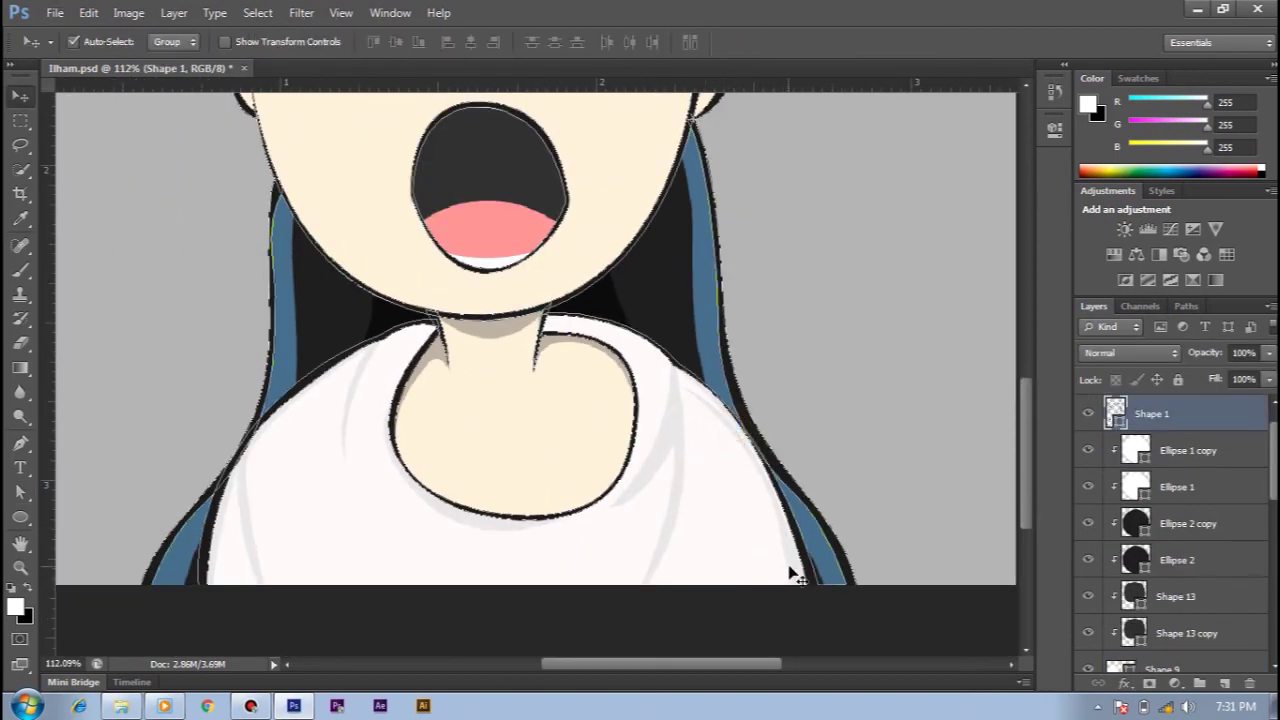
pyautogui.click(660, 449)
pyautogui.press('a')
pyautogui.moveTo(766, 468)
pyautogui.mouseDown()
pyautogui.moveTo(768, 425)
pyautogui.moveTo(780, 435)
pyautogui.mouseUp()
# Select the right shoulder fold path and preview the adjusted folds on the face
pyautogui.press('p')
pyautogui.press('a')
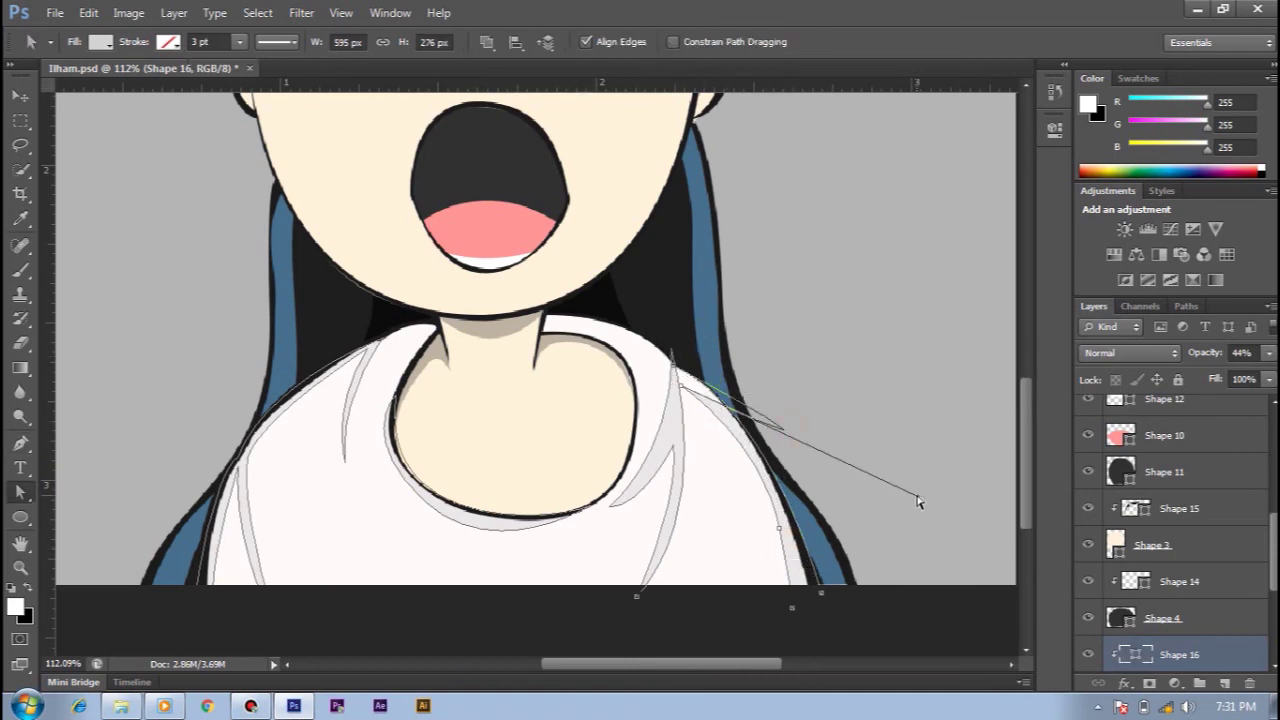
pyautogui.click(770, 533)
pyautogui.press('v')
pyautogui.scroll(-3, 714, 623)
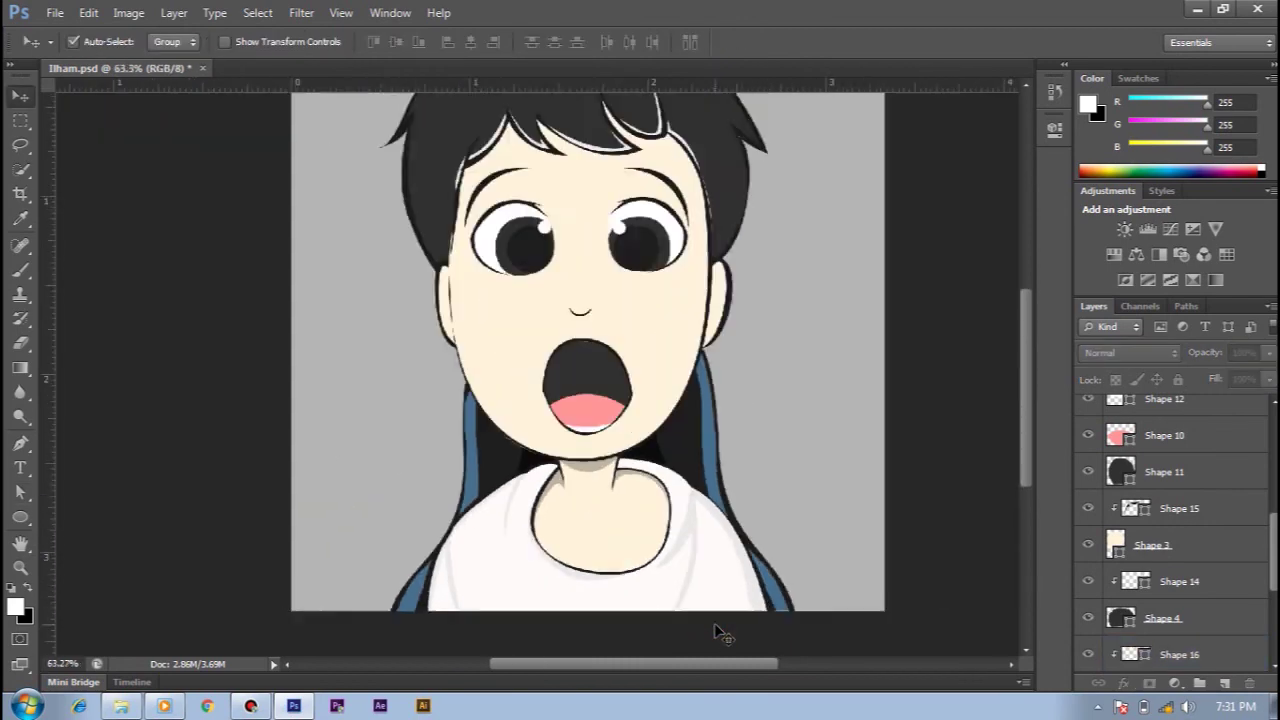
pyautogui.scroll(3, 593, 612)
pyautogui.press('a')
pyautogui.click(737, 440)
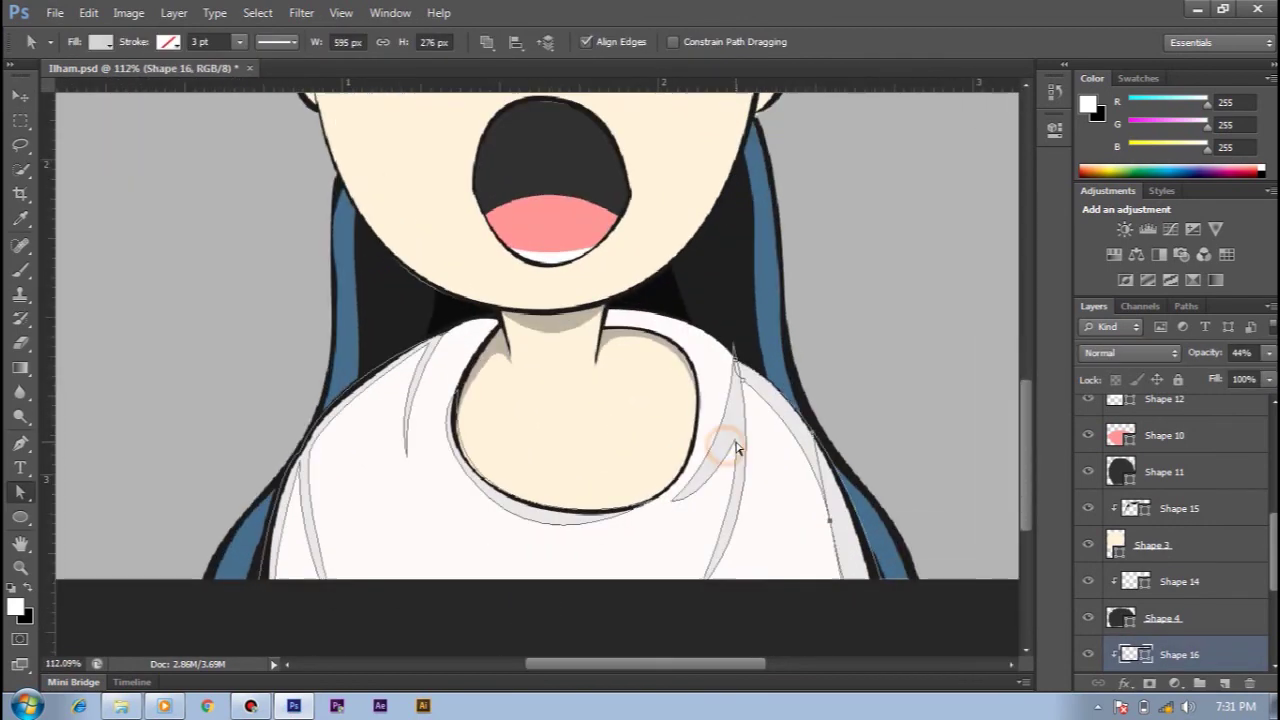
pyautogui.press('v')
# Draw a new closed fold shape curving down beside the right of the neckline
pyautogui.press('p')
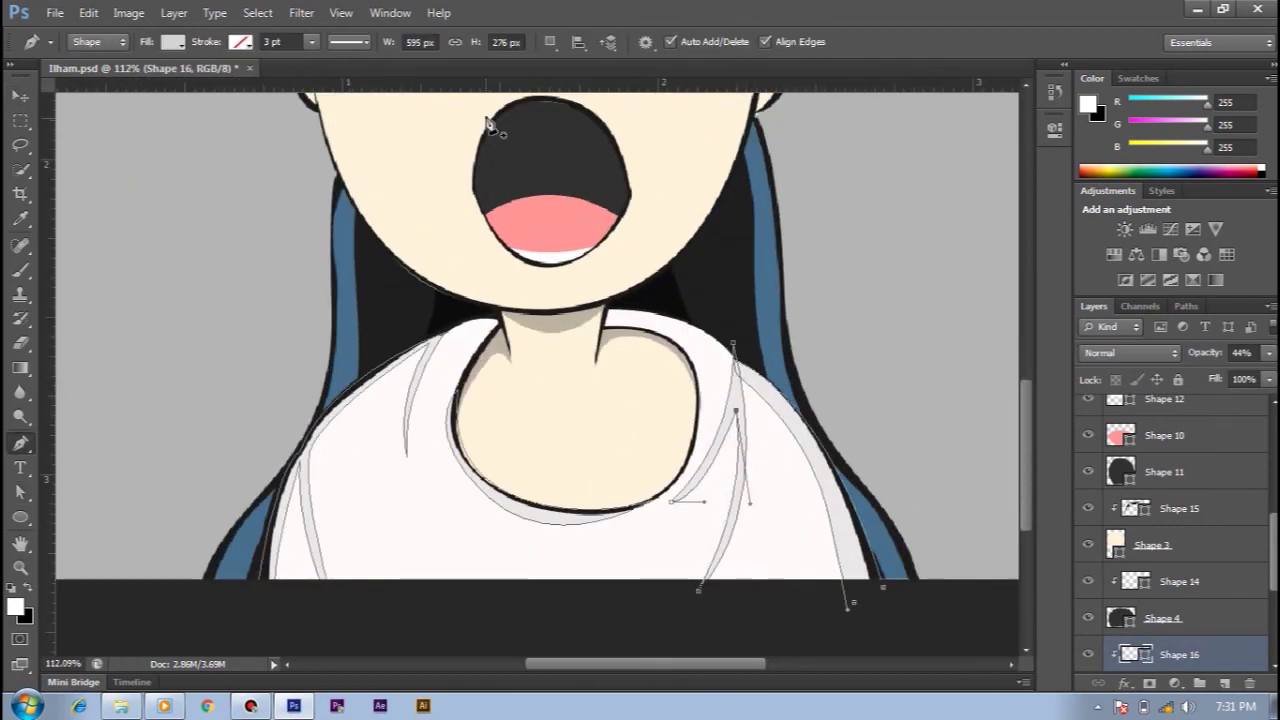
pyautogui.click(407, 470)
pyautogui.moveTo(447, 592); pyautogui.dragTo(476, 624)
pyautogui.click(407, 470)
pyautogui.press('v')
# Select the fold layer's Opacity value to edit it
pyautogui.click(1200, 353)
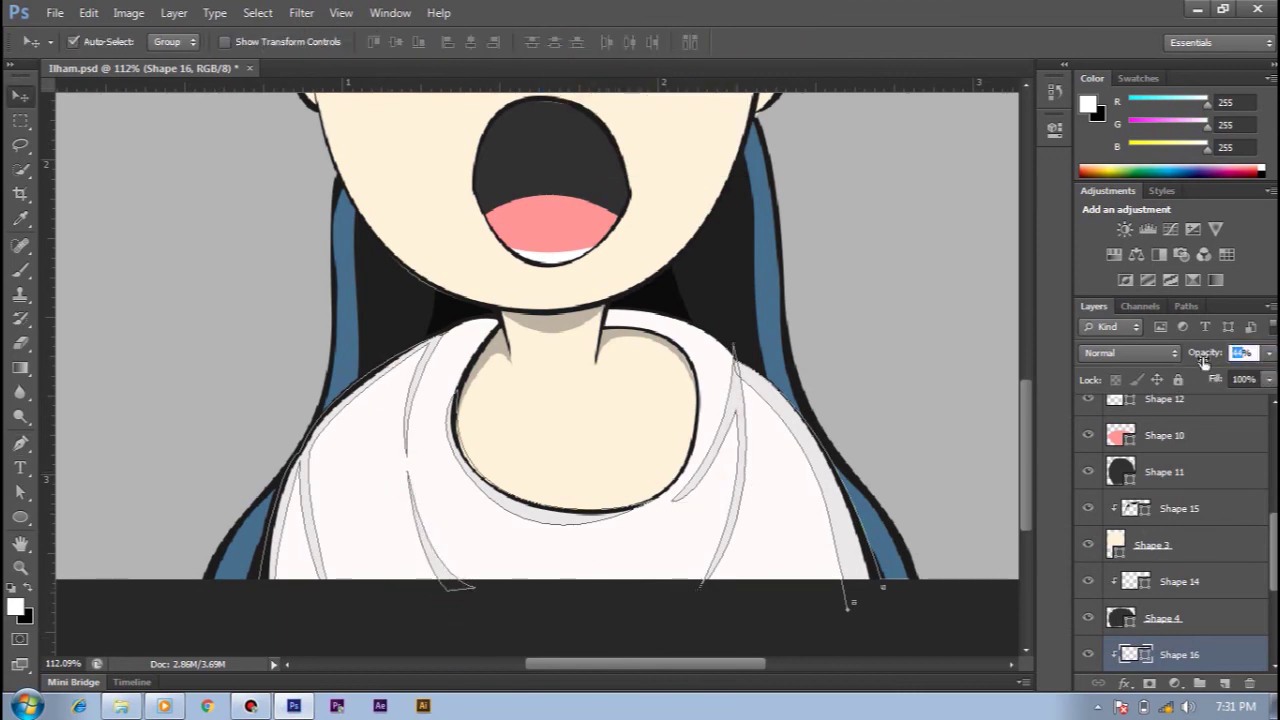
pyautogui.scroll(-2, 651, 528)
pyautogui.scroll(-2, 660, 568)
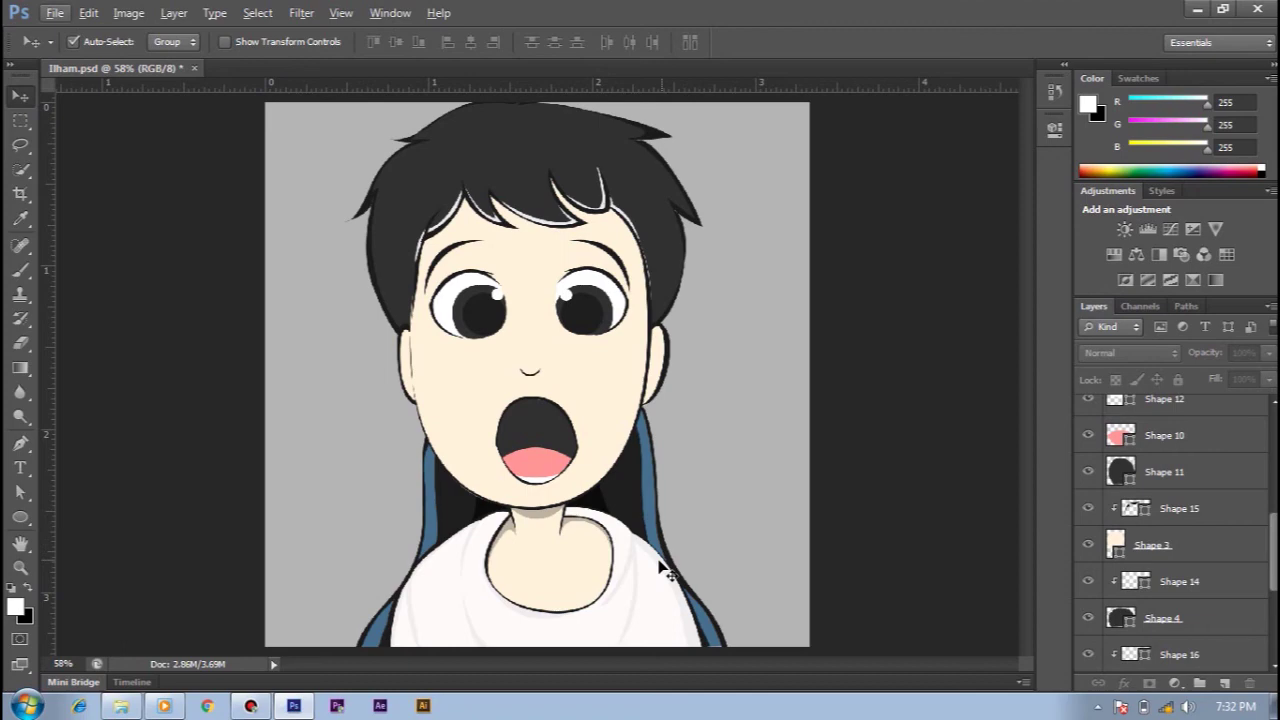